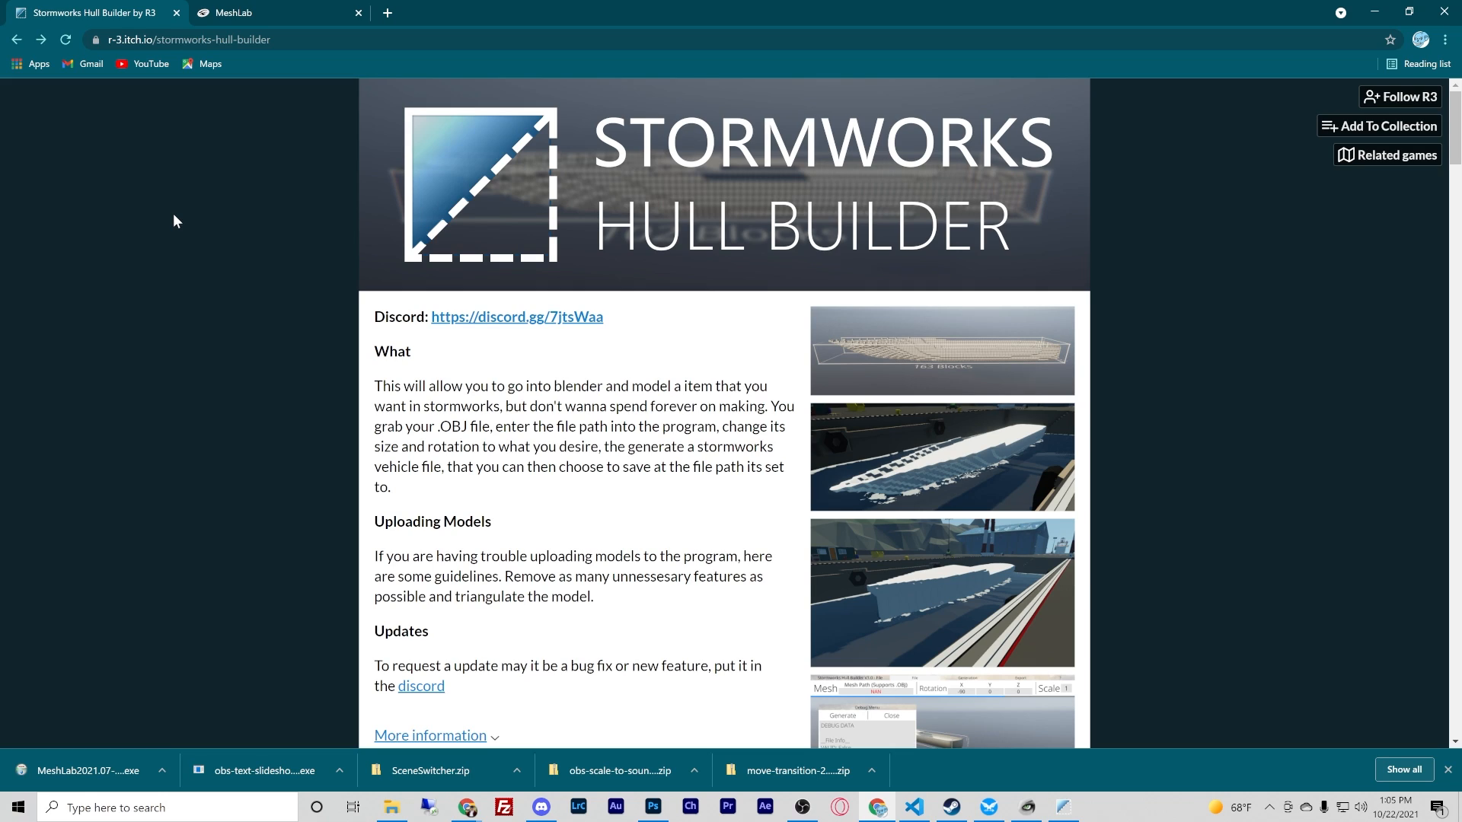
- Go to the Stormworks Hull Builder download files on its itch.io page, skipping the payment
{"action": "scroll", "coordinate": [1161, 358], "scroll_direction": "down", "scroll_amount": 4}
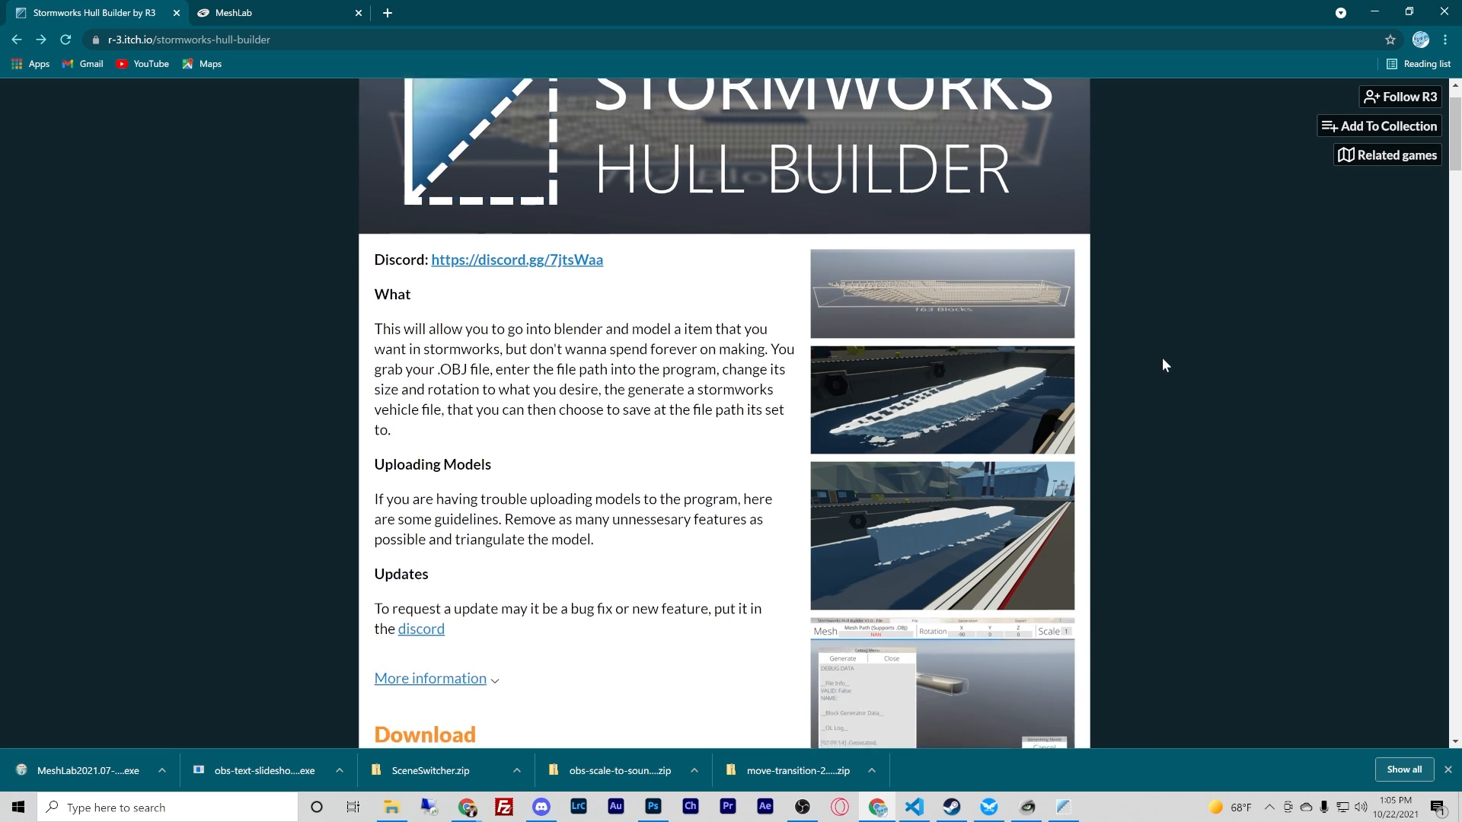
{"action": "scroll", "coordinate": [1162, 358], "scroll_direction": "up", "scroll_amount": 4}
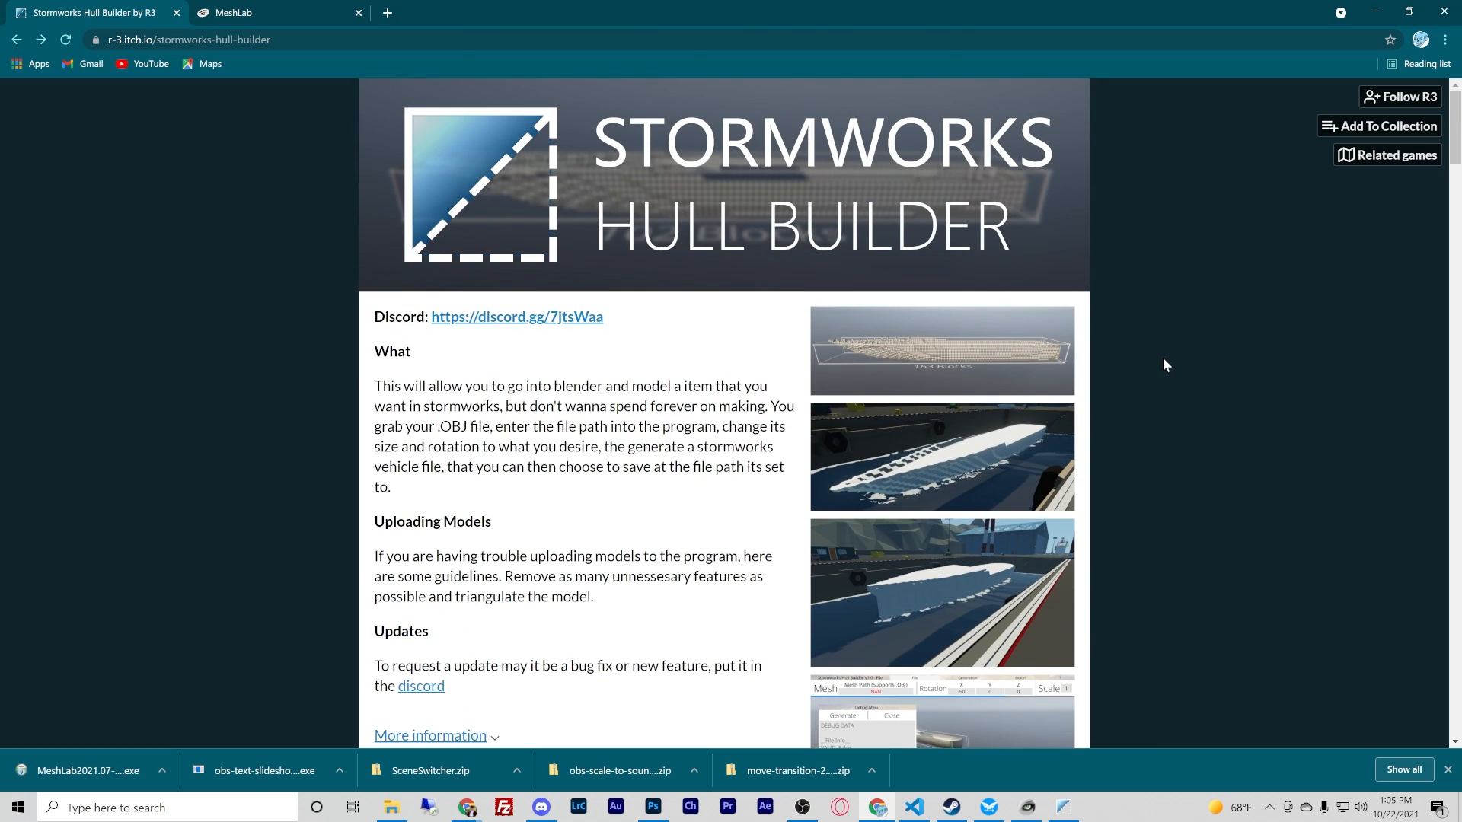
{"action": "scroll", "coordinate": [1163, 358], "scroll_direction": "down", "scroll_amount": 4}
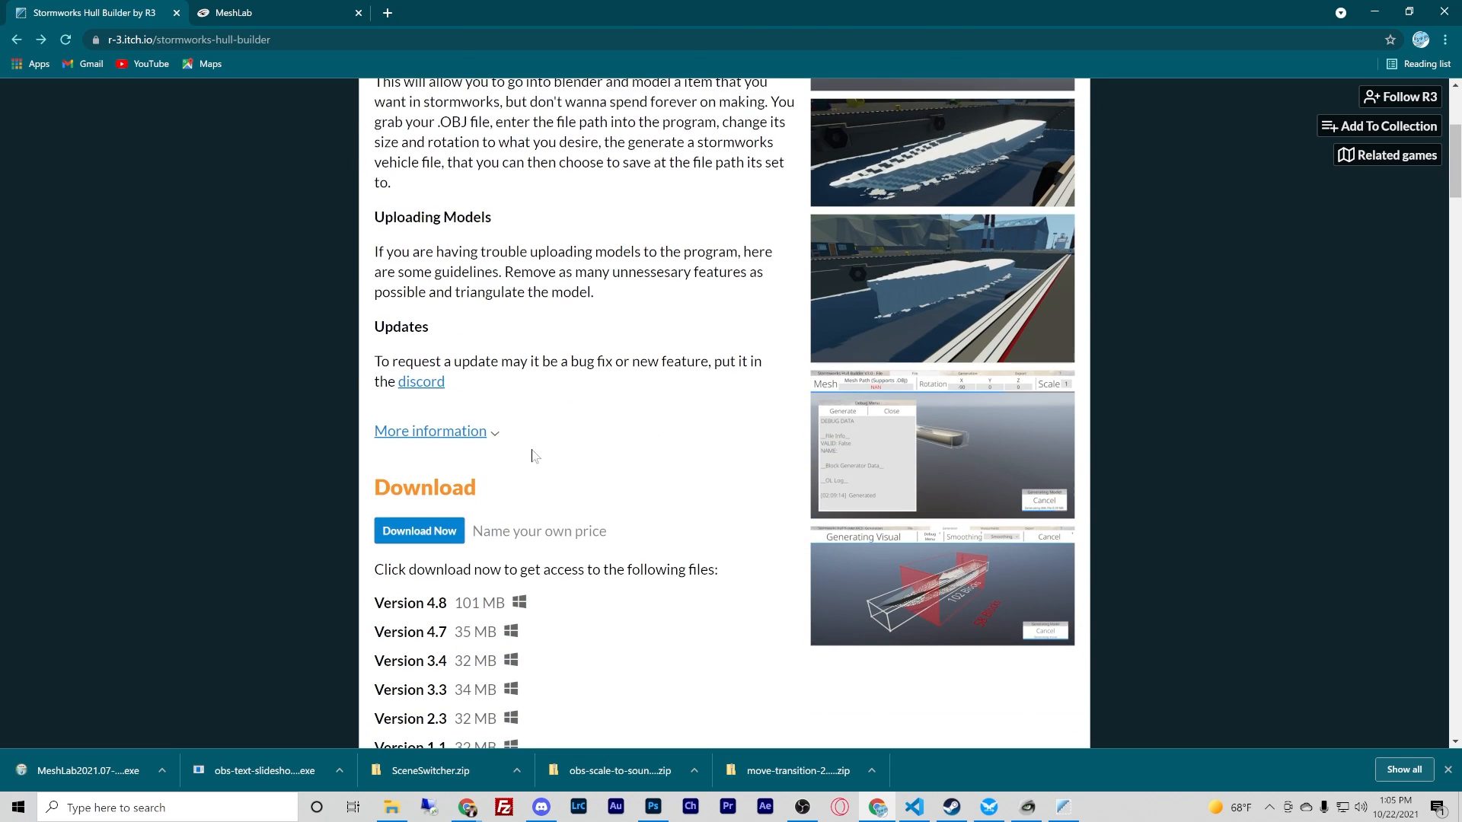
{"action": "left_click", "coordinate": [429, 532]}
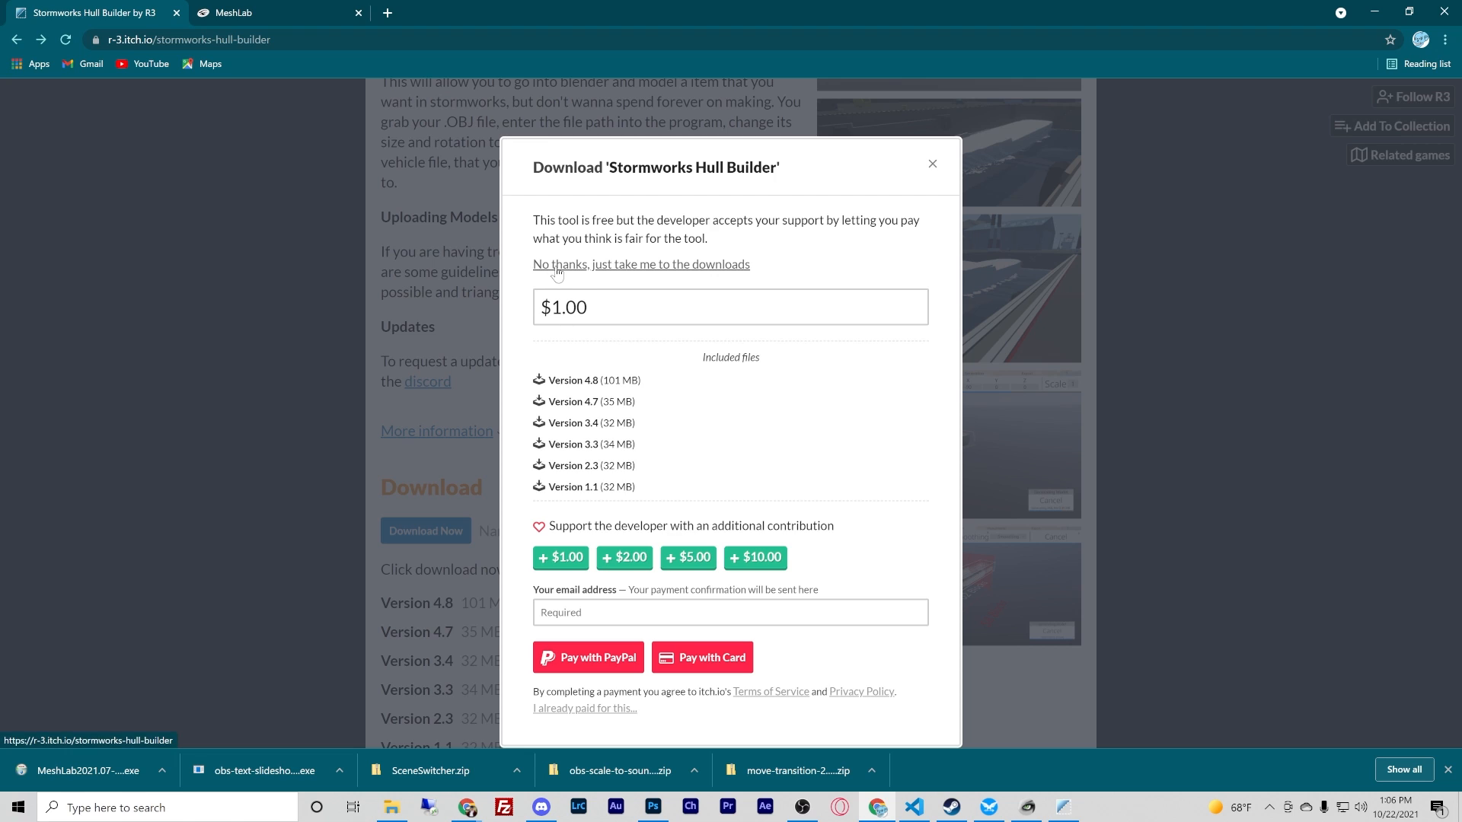
{"action": "left_click", "coordinate": [707, 266]}
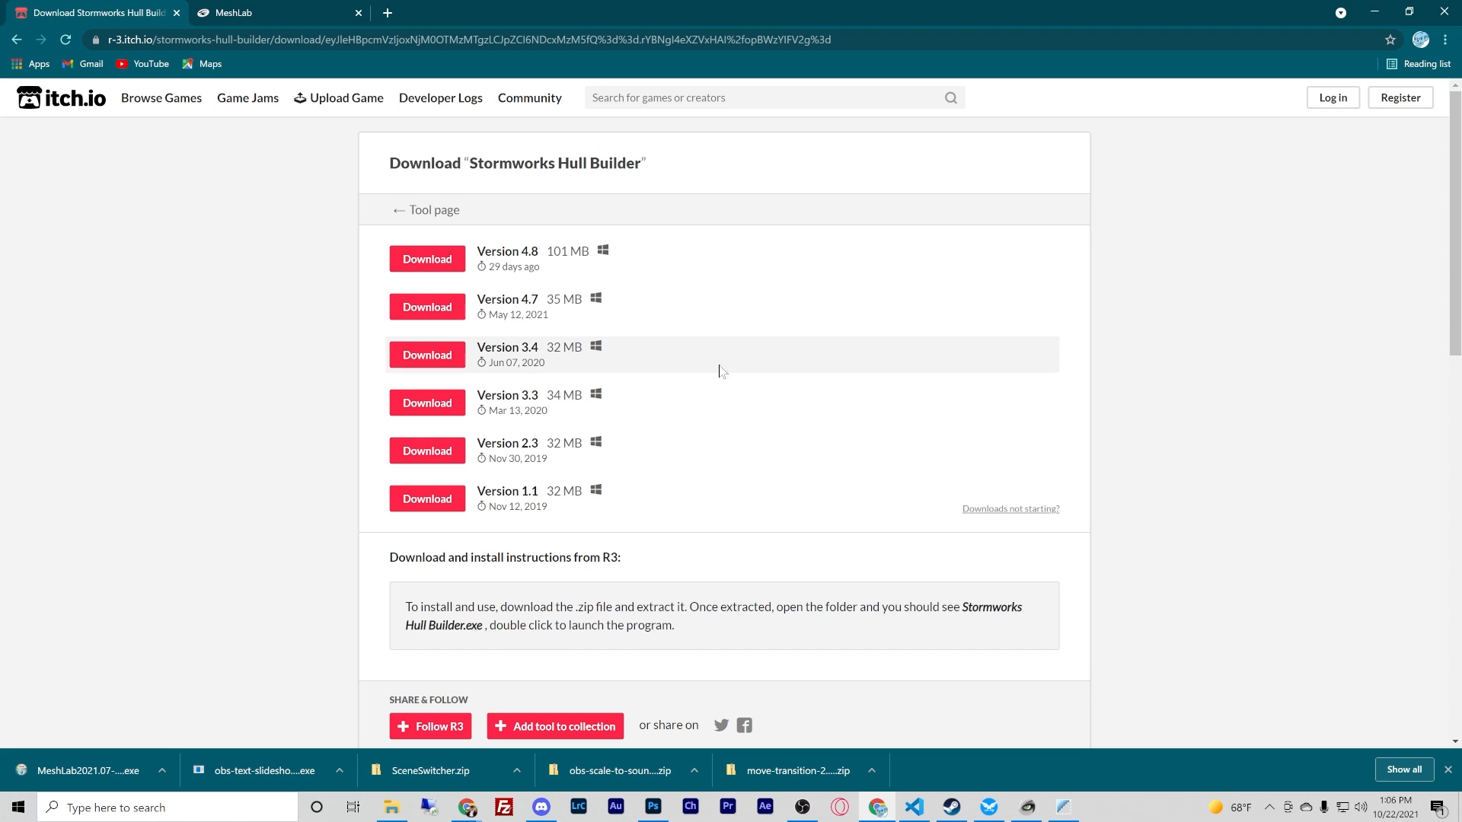
- Switch to the MeshLab website and follow a news entry's link to the GitHub releases page
{"action": "left_click", "coordinate": [257, 10]}
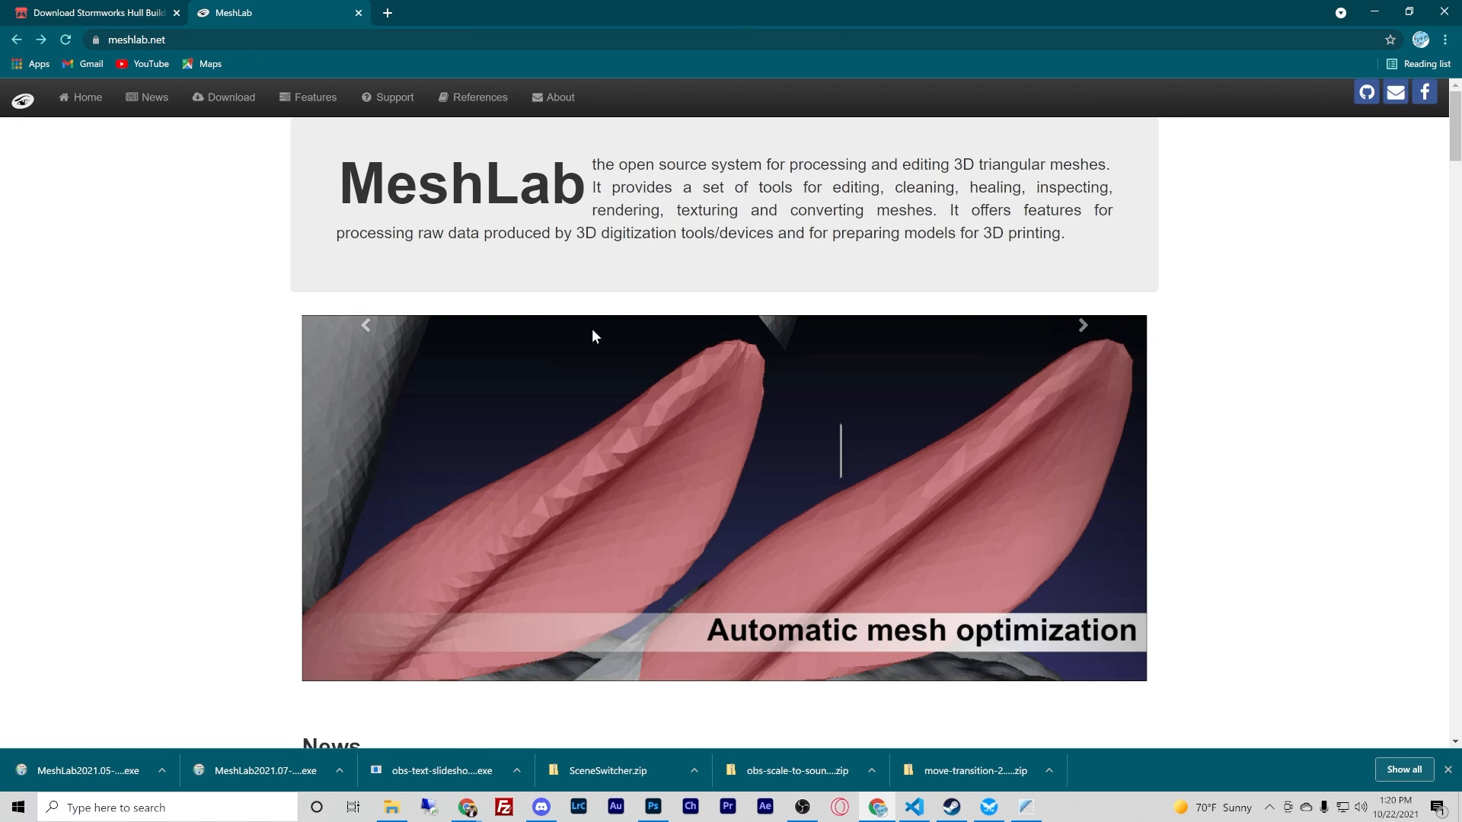
{"action": "scroll", "coordinate": [746, 297], "scroll_direction": "down", "scroll_amount": 7}
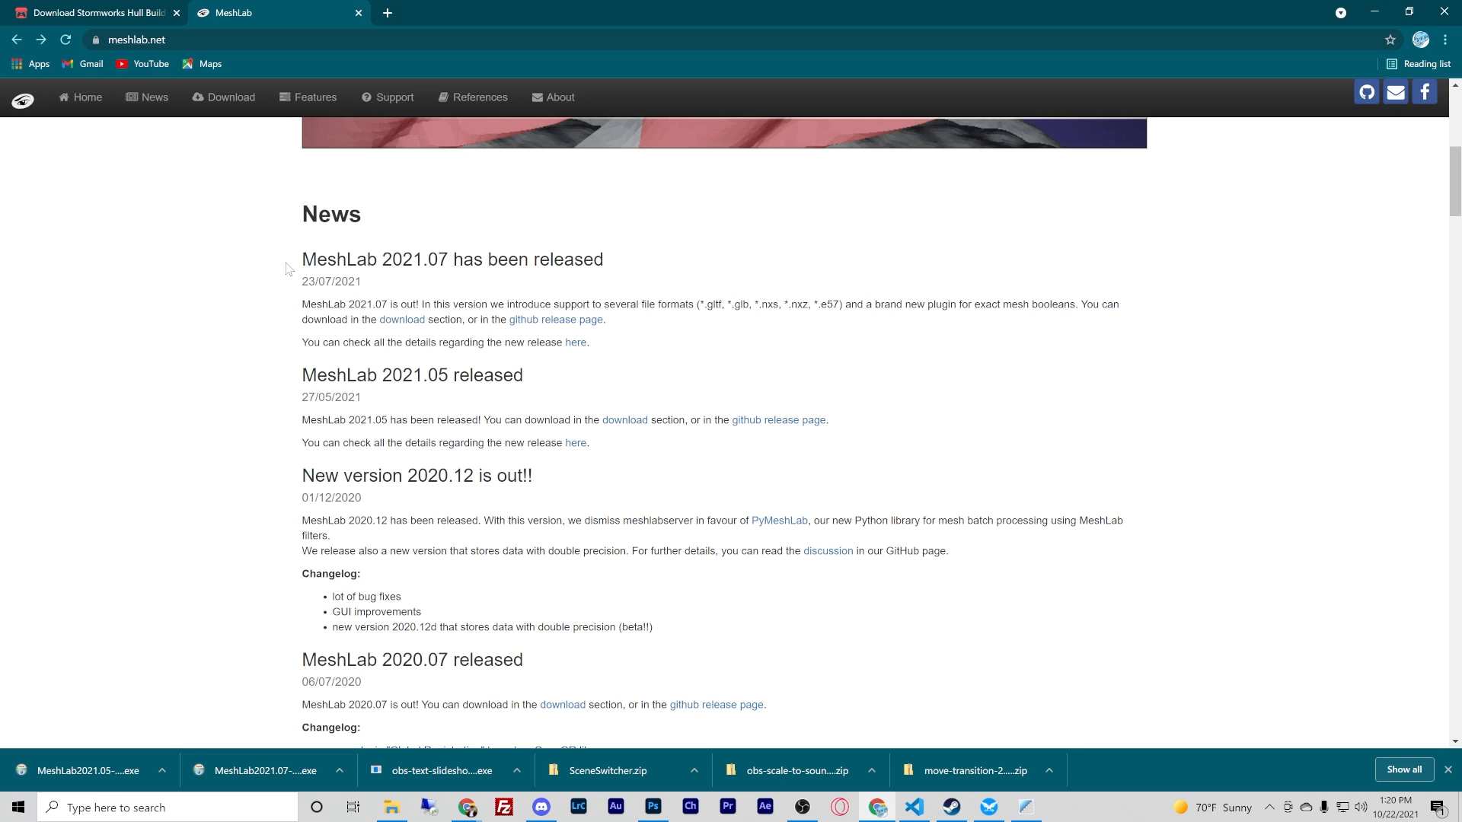
{"action": "left_click_drag", "start_coordinate": [287, 261], "coordinate": [626, 262]}
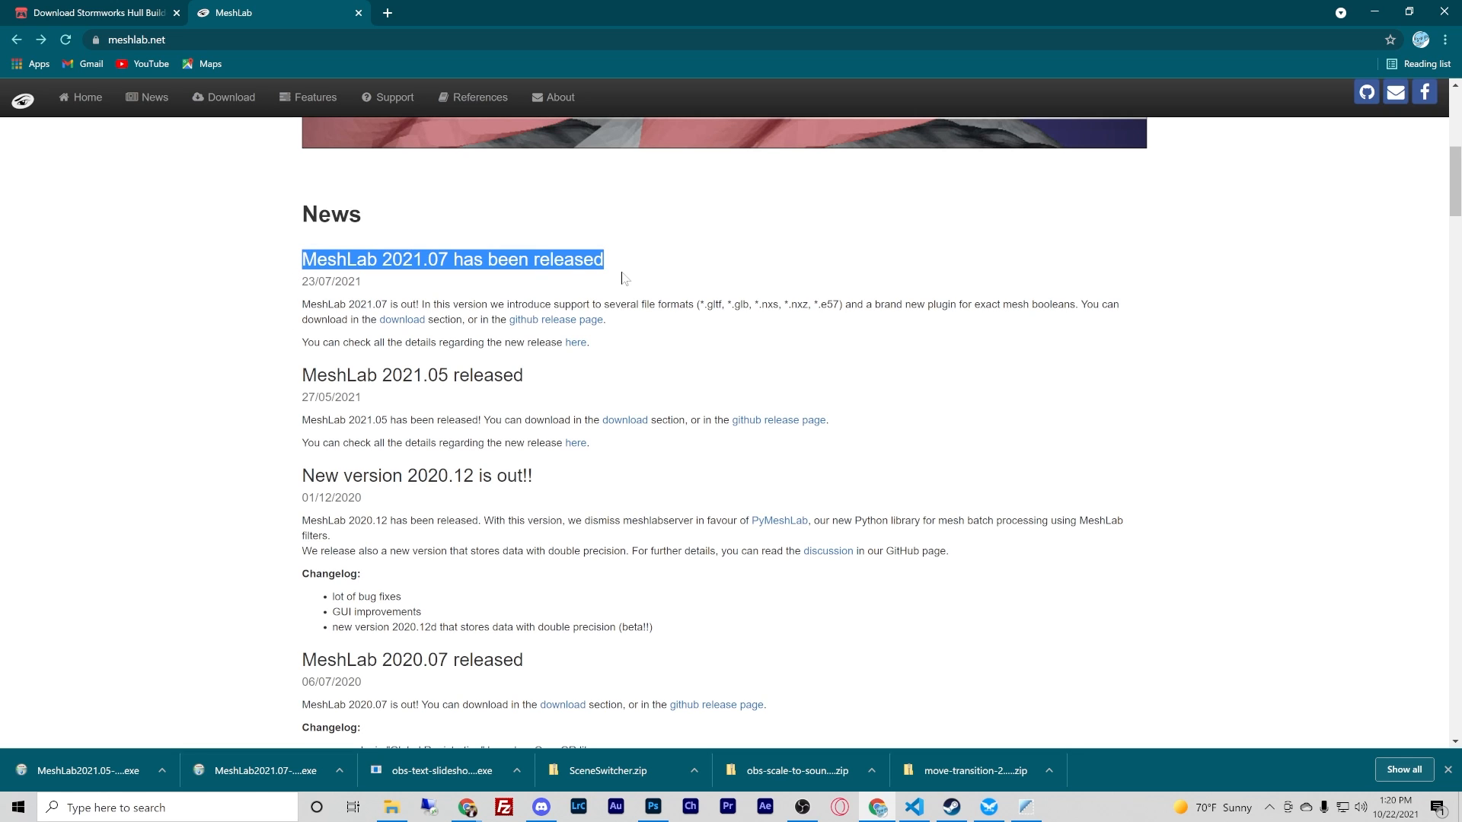
{"action": "scroll", "coordinate": [622, 278], "scroll_direction": "down", "scroll_amount": 3}
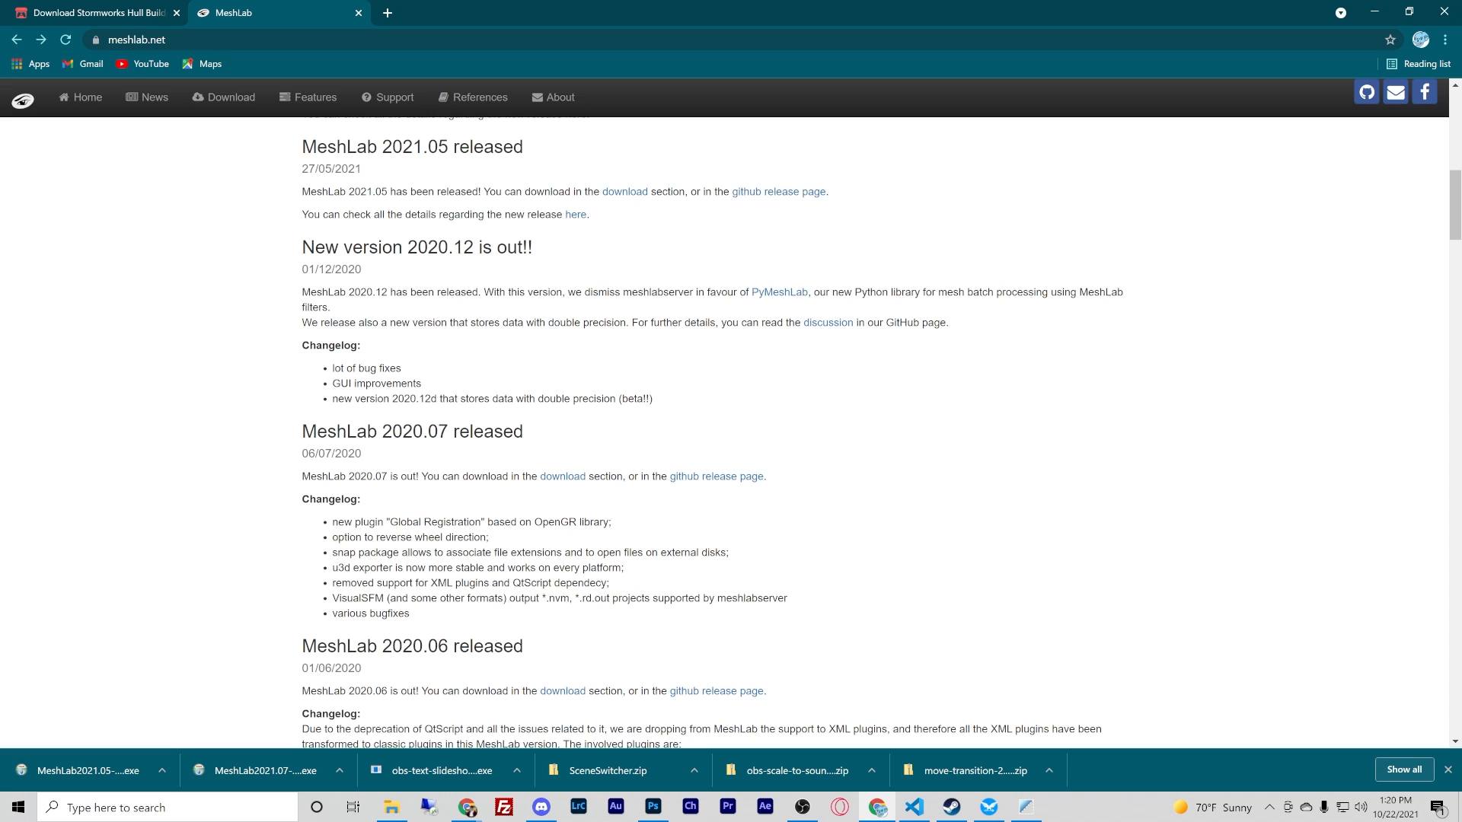
{"action": "left_click", "coordinate": [678, 478]}
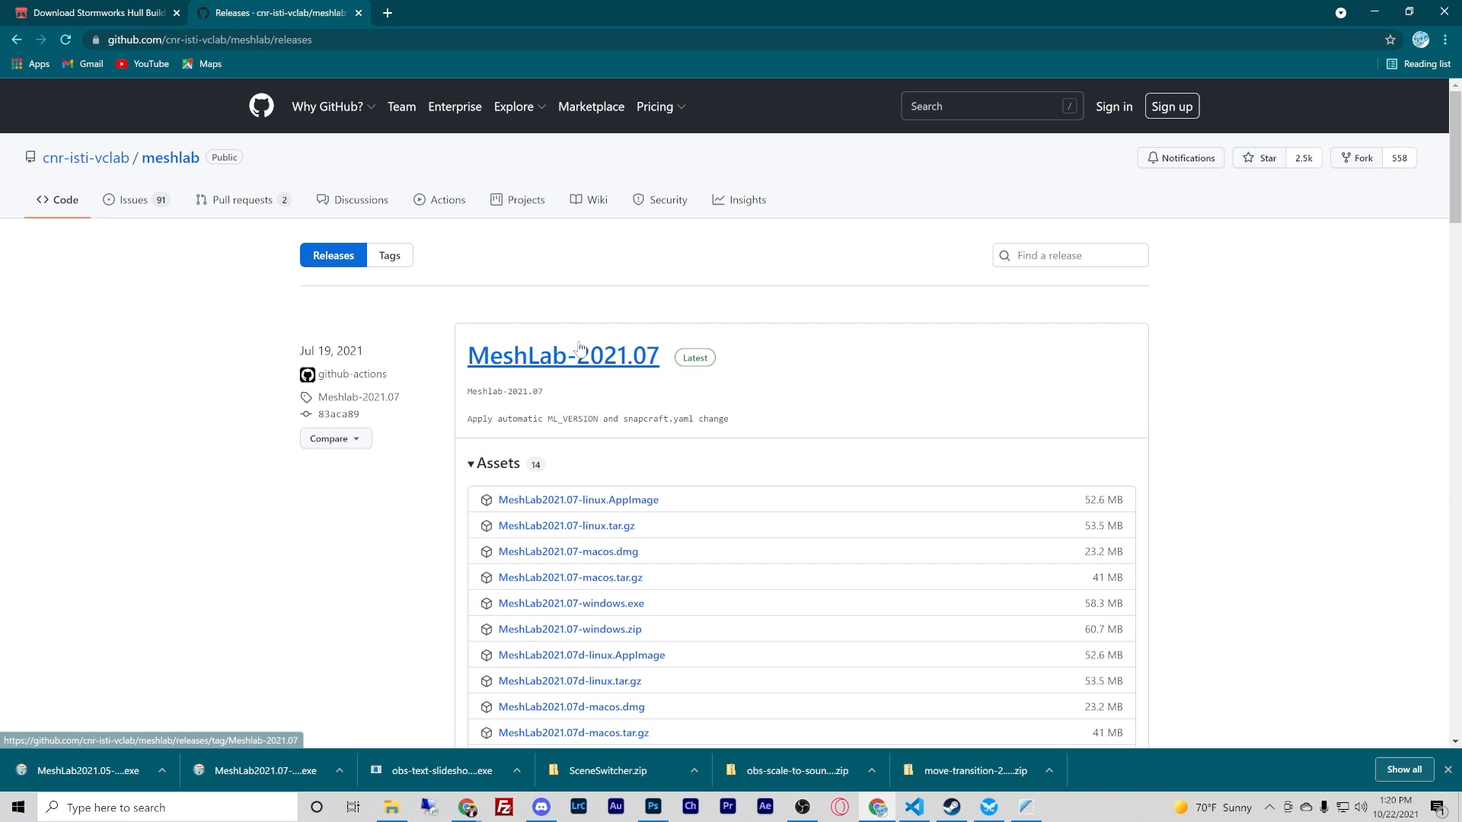
- Open the MeshLab-2021.05 release on GitHub and locate its Windows installer among the assets
{"action": "scroll", "coordinate": [913, 411], "scroll_direction": "down", "scroll_amount": 5}
{"action": "scroll", "coordinate": [911, 411], "scroll_direction": "down", "scroll_amount": 2}
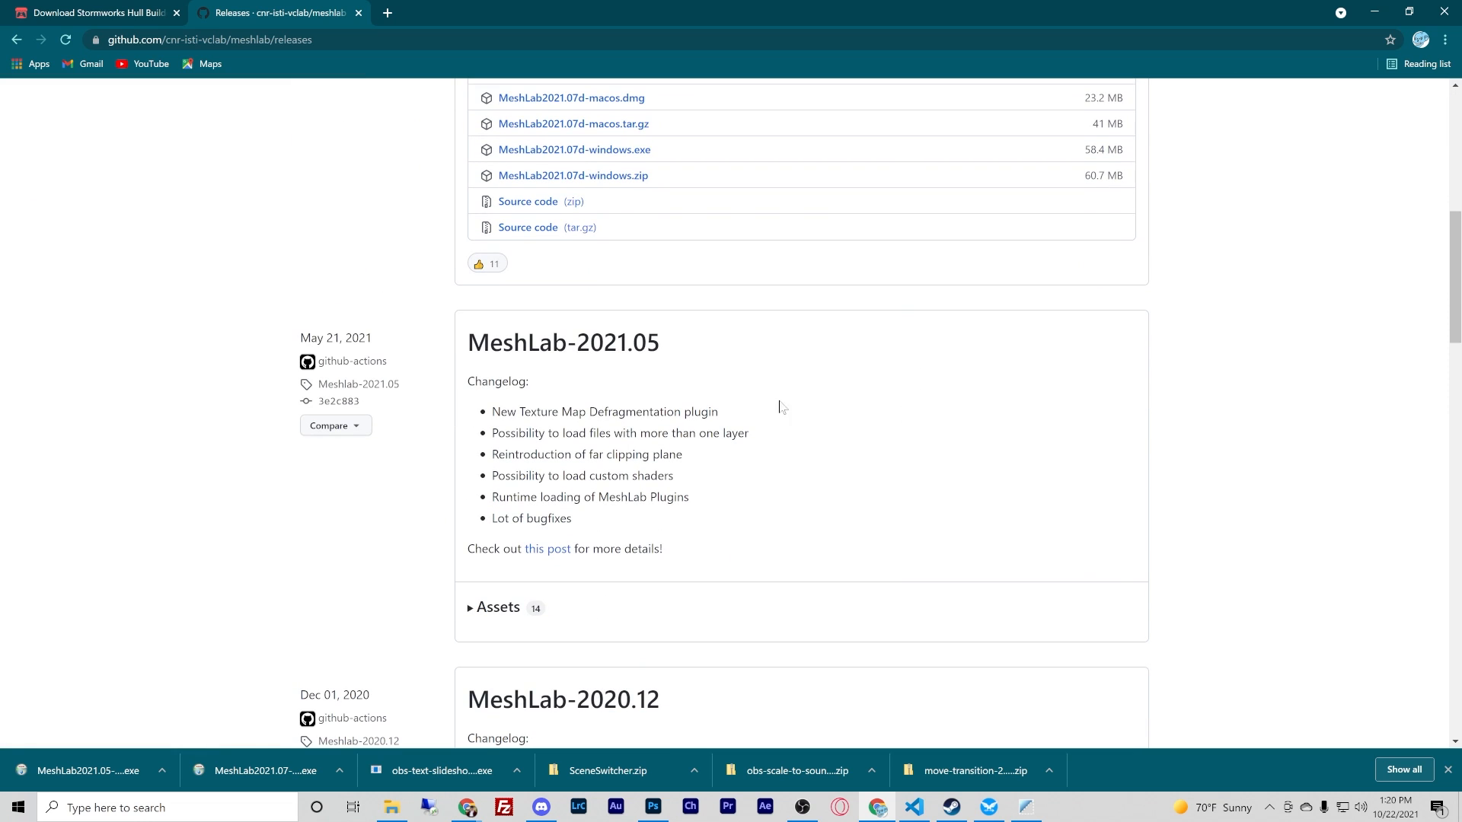
{"action": "left_click", "coordinate": [580, 350]}
{"action": "scroll", "coordinate": [660, 369], "scroll_direction": "down", "scroll_amount": 5}
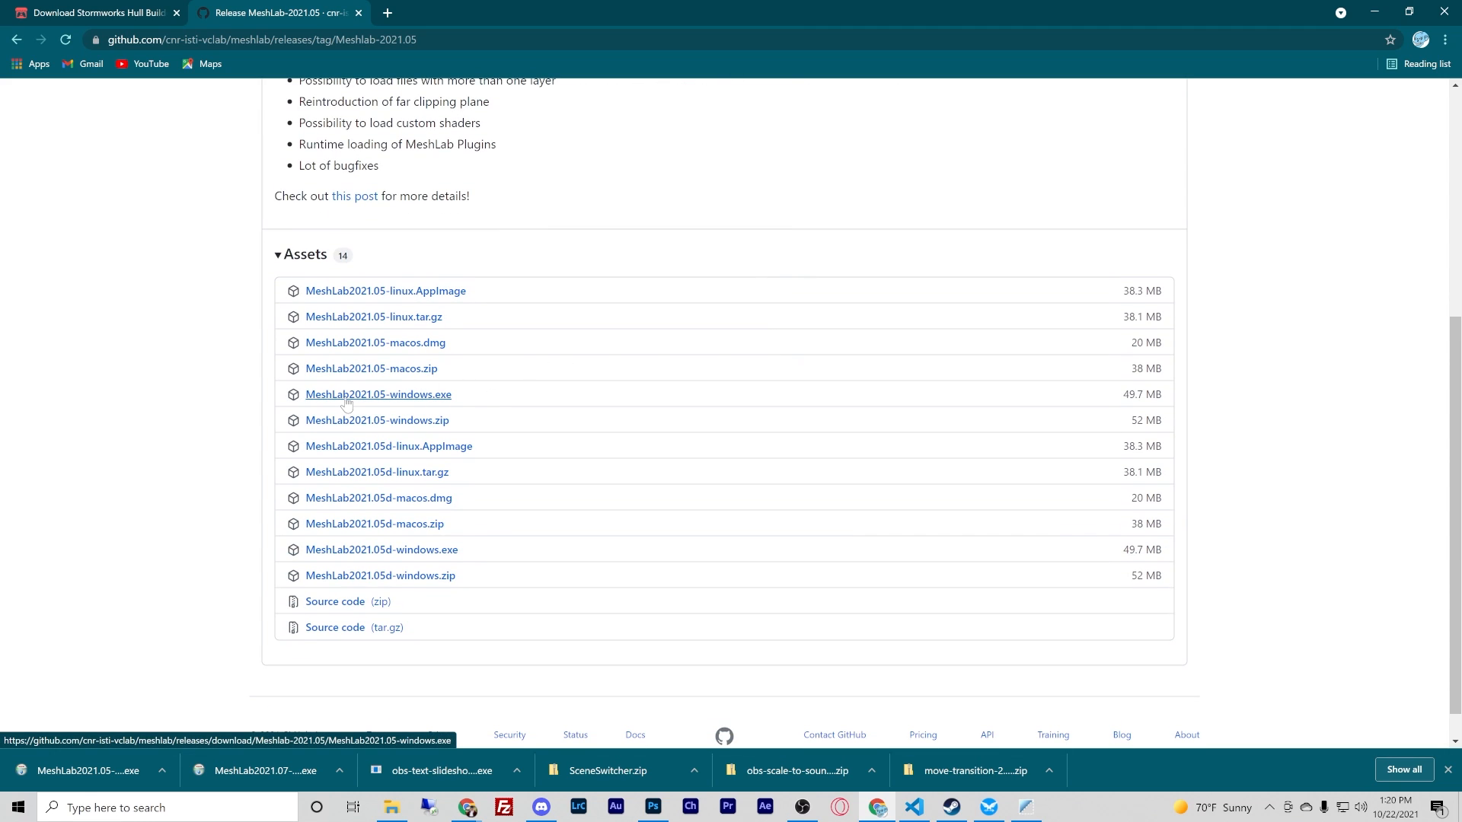
{"action": "scroll", "coordinate": [375, 277], "scroll_direction": "up", "scroll_amount": 5}
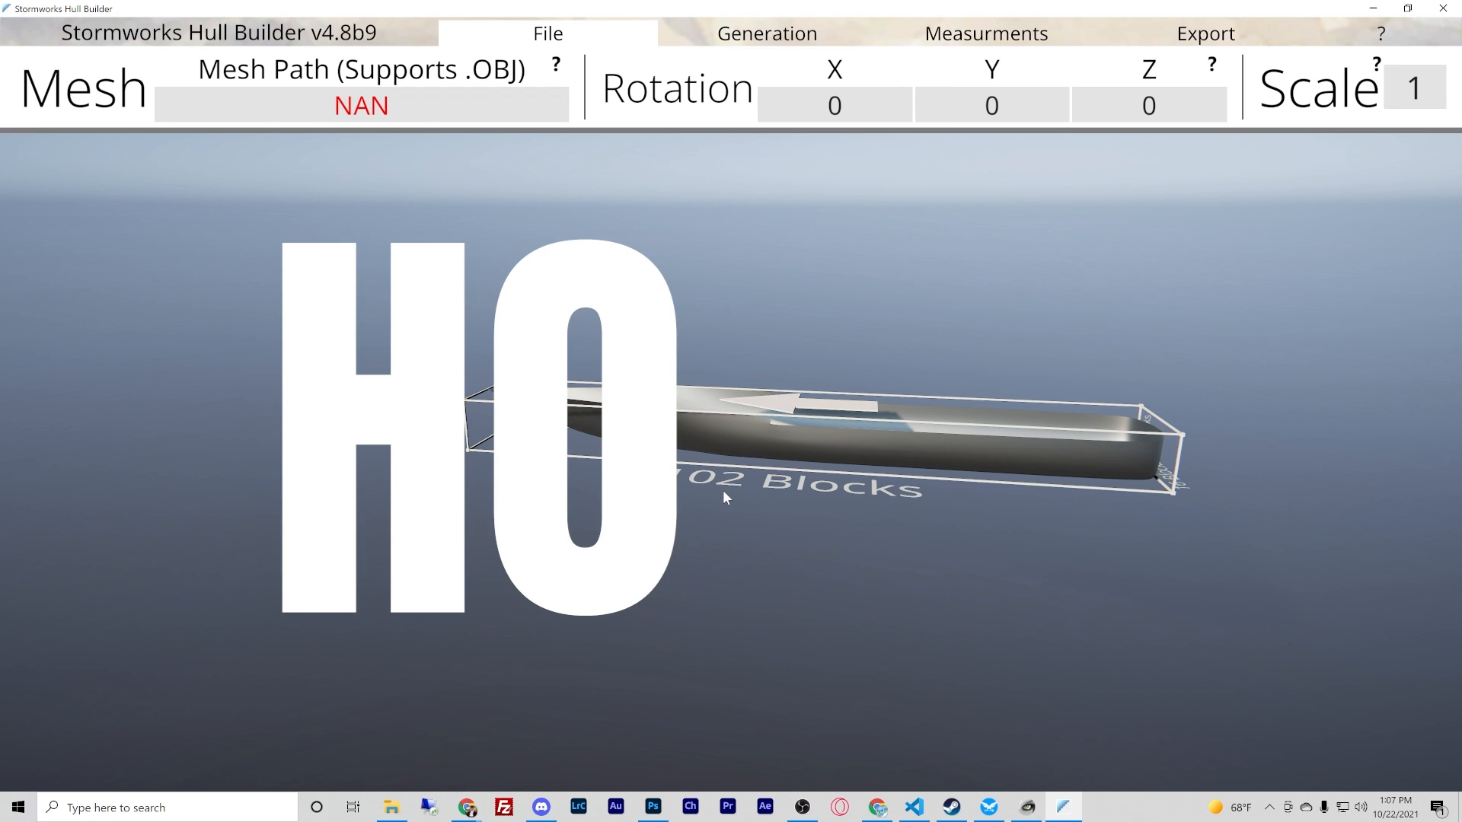
- In Stormworks Hull Builder, open the folder browser for the export save path and inspect the full Stormworks/data path
{"action": "right_click_drag", "start_coordinate": [724, 491], "coordinate": [726, 413]}
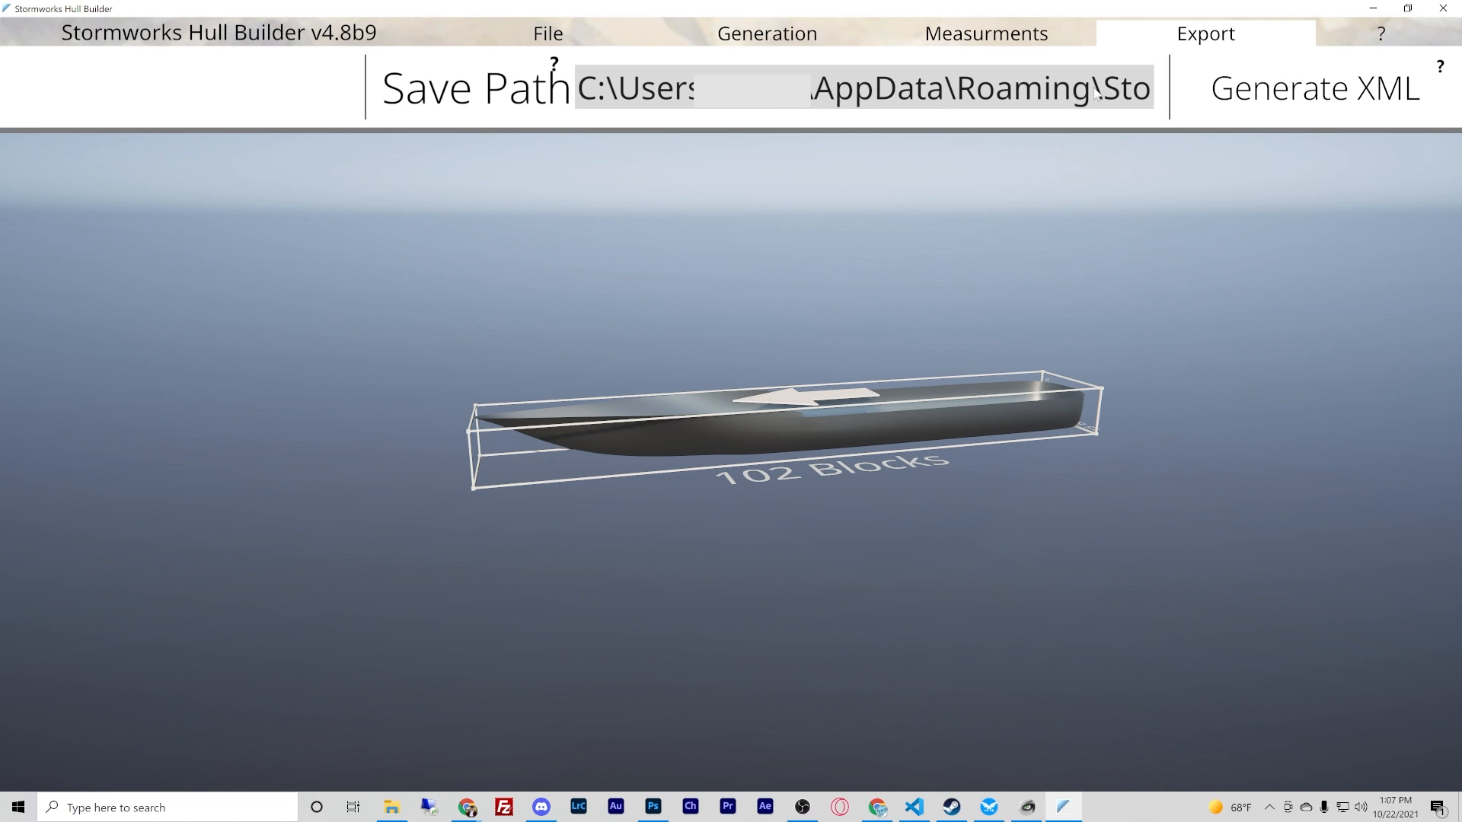
{"action": "left_click", "coordinate": [1073, 96]}
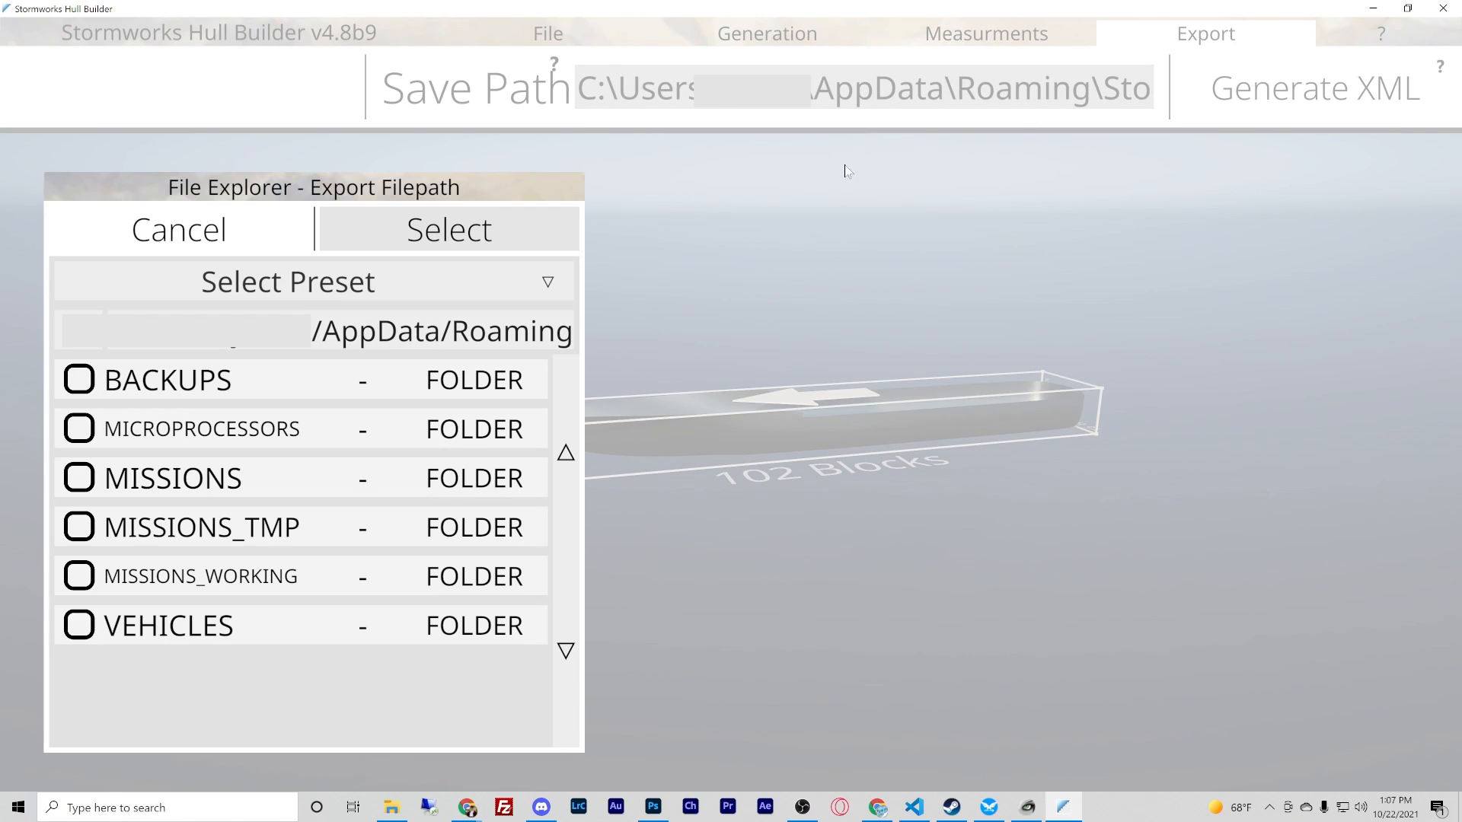
{"action": "left_click", "coordinate": [478, 344]}
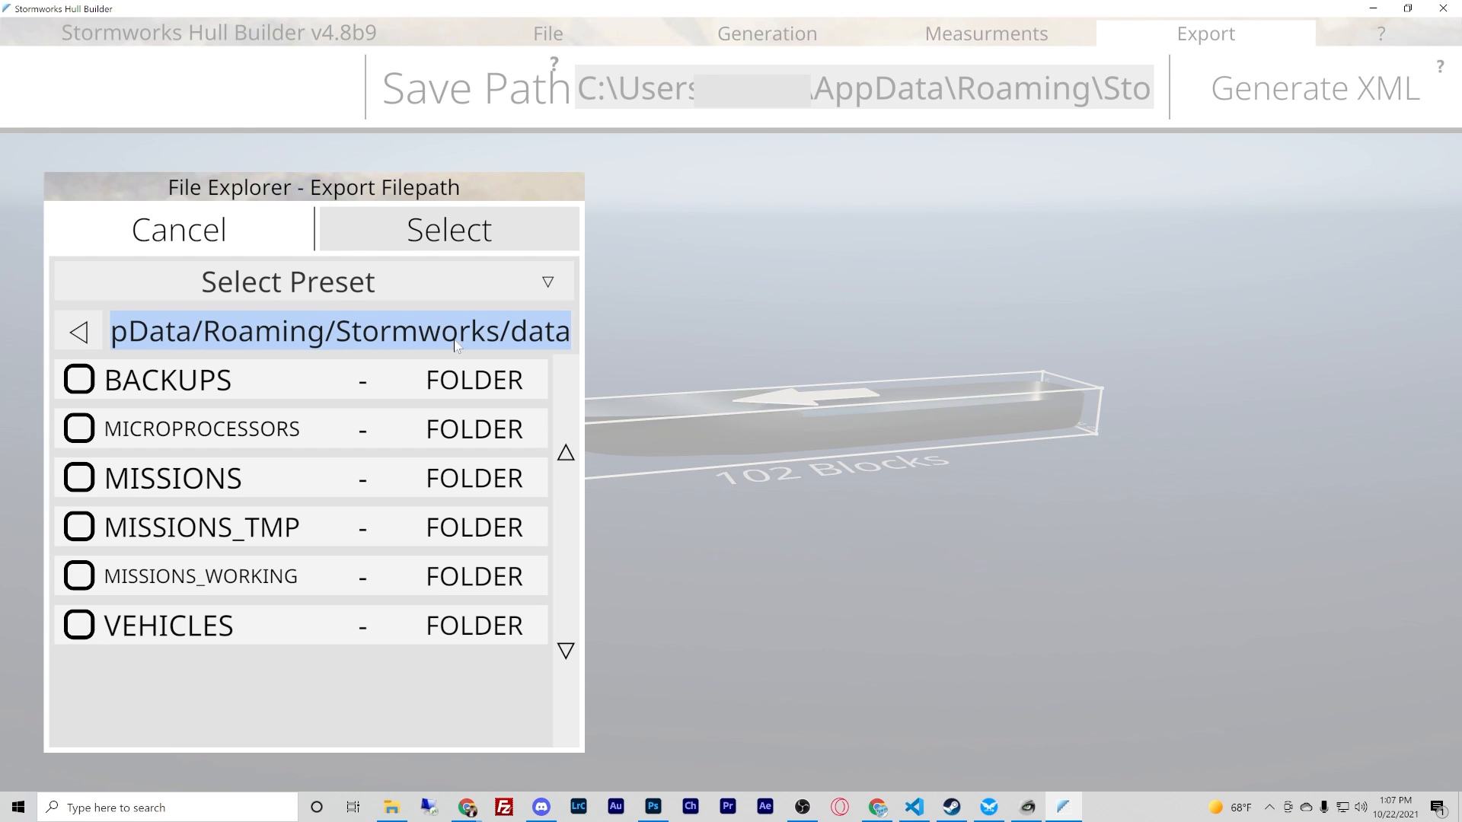
{"action": "left_click", "coordinate": [545, 341]}
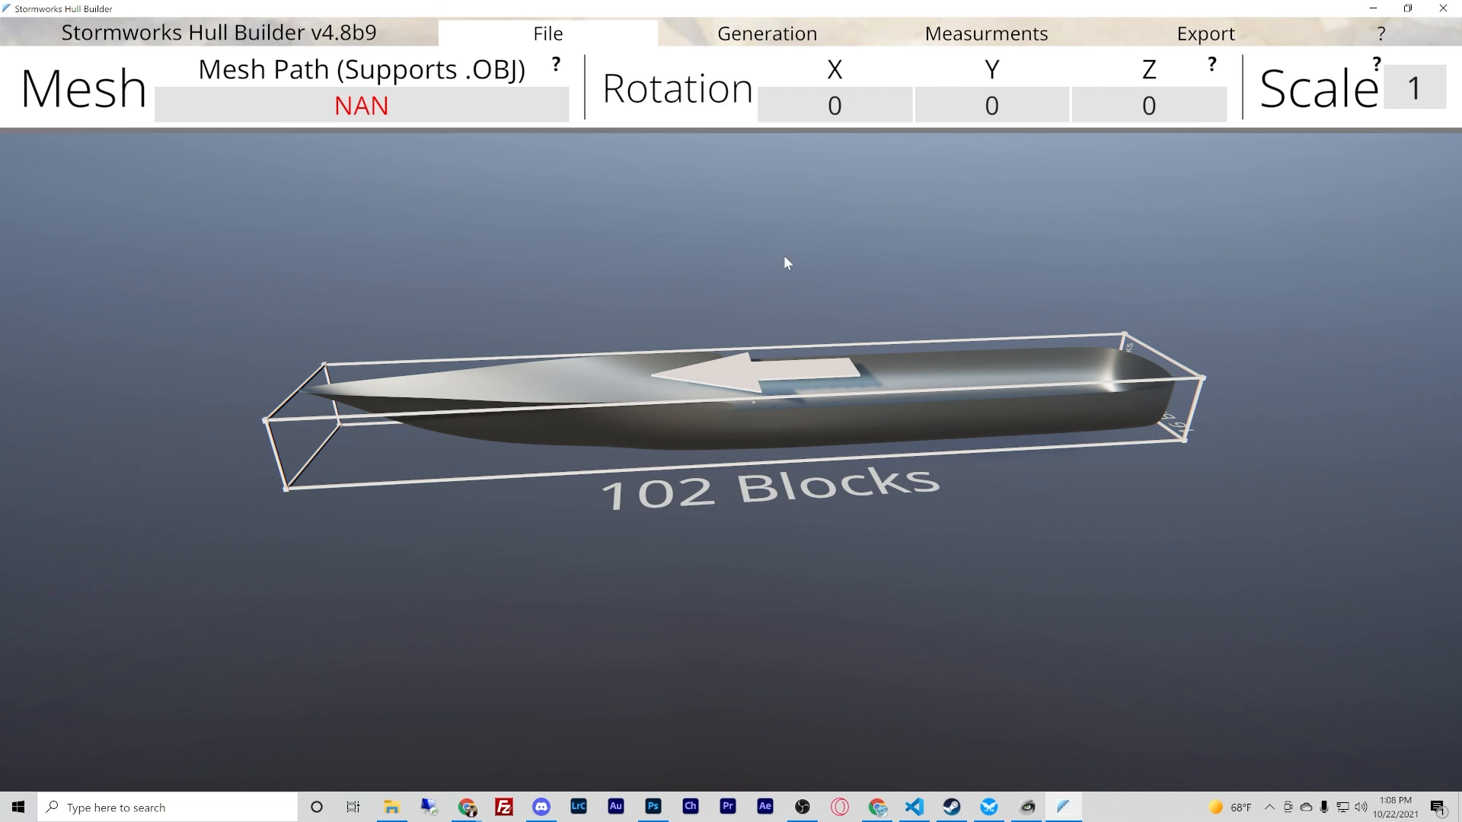
- Compare the hull's size against the Medium Dock and Small Dock build areas
{"action": "left_click", "coordinate": [956, 47]}
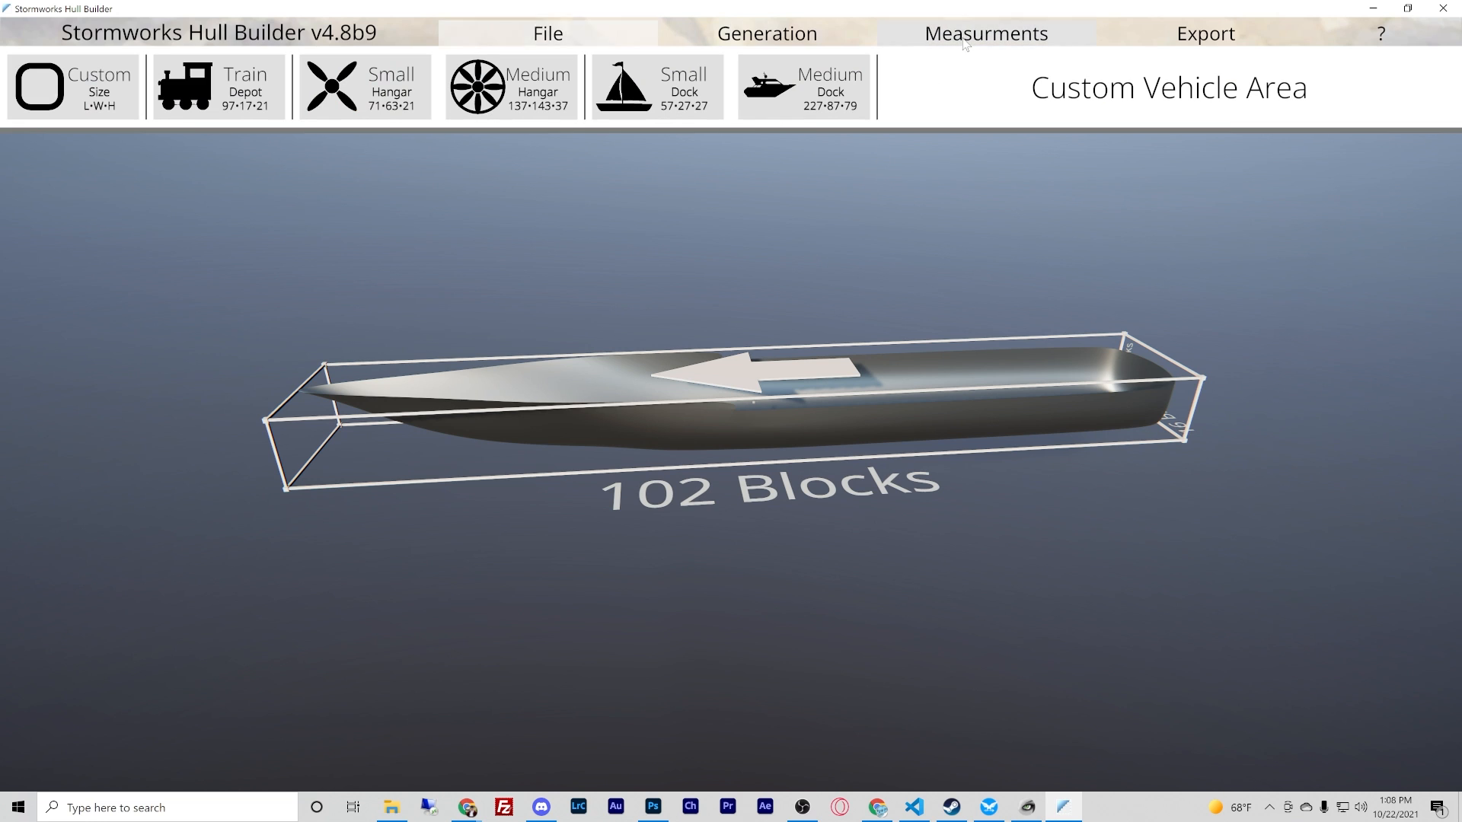
{"action": "left_click", "coordinate": [803, 101]}
{"action": "right_click_drag", "start_coordinate": [901, 453], "coordinate": [731, 405]}
{"action": "key", "text": "s"}
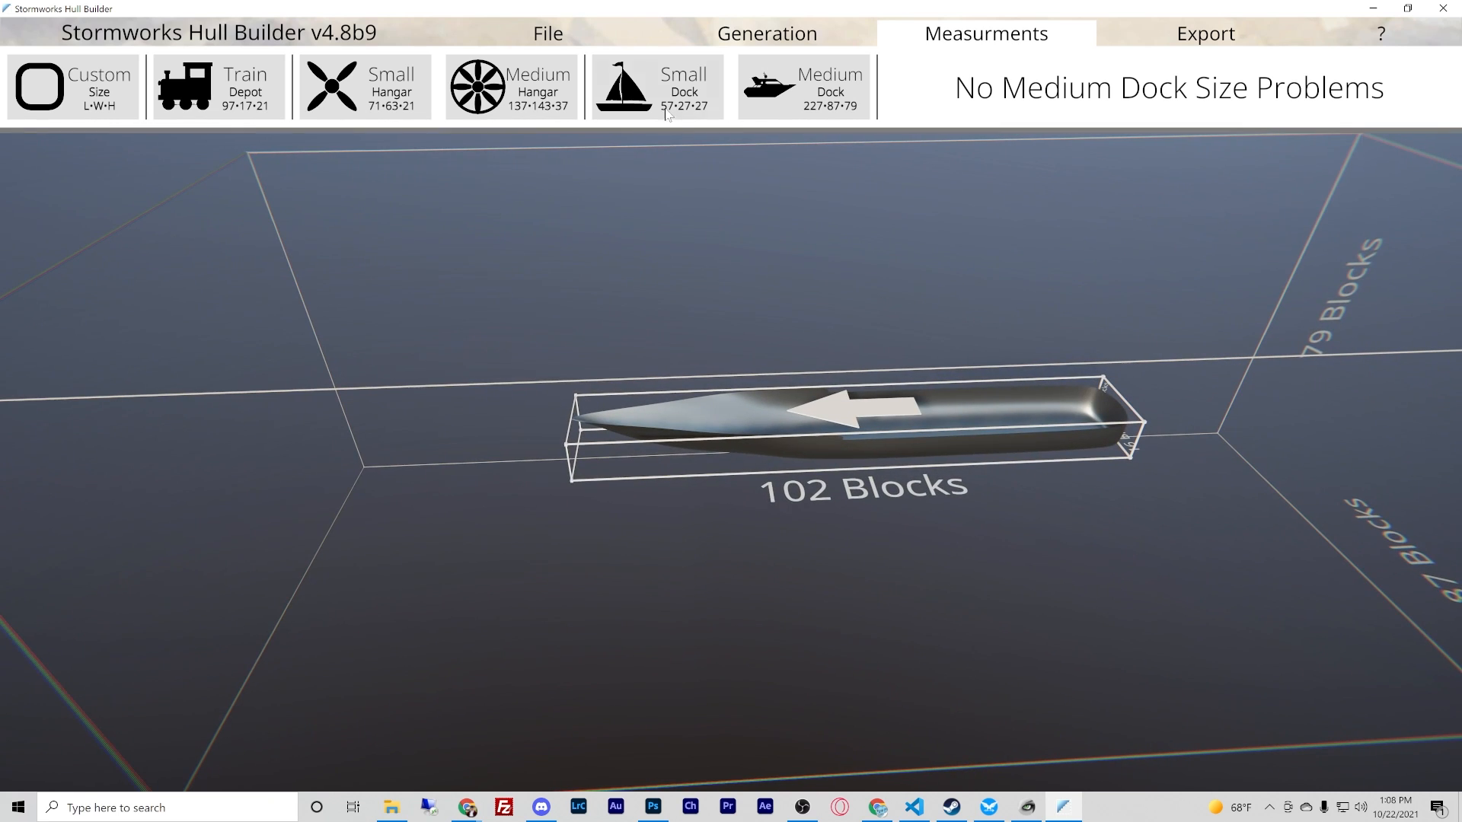
{"action": "left_click", "coordinate": [669, 107]}
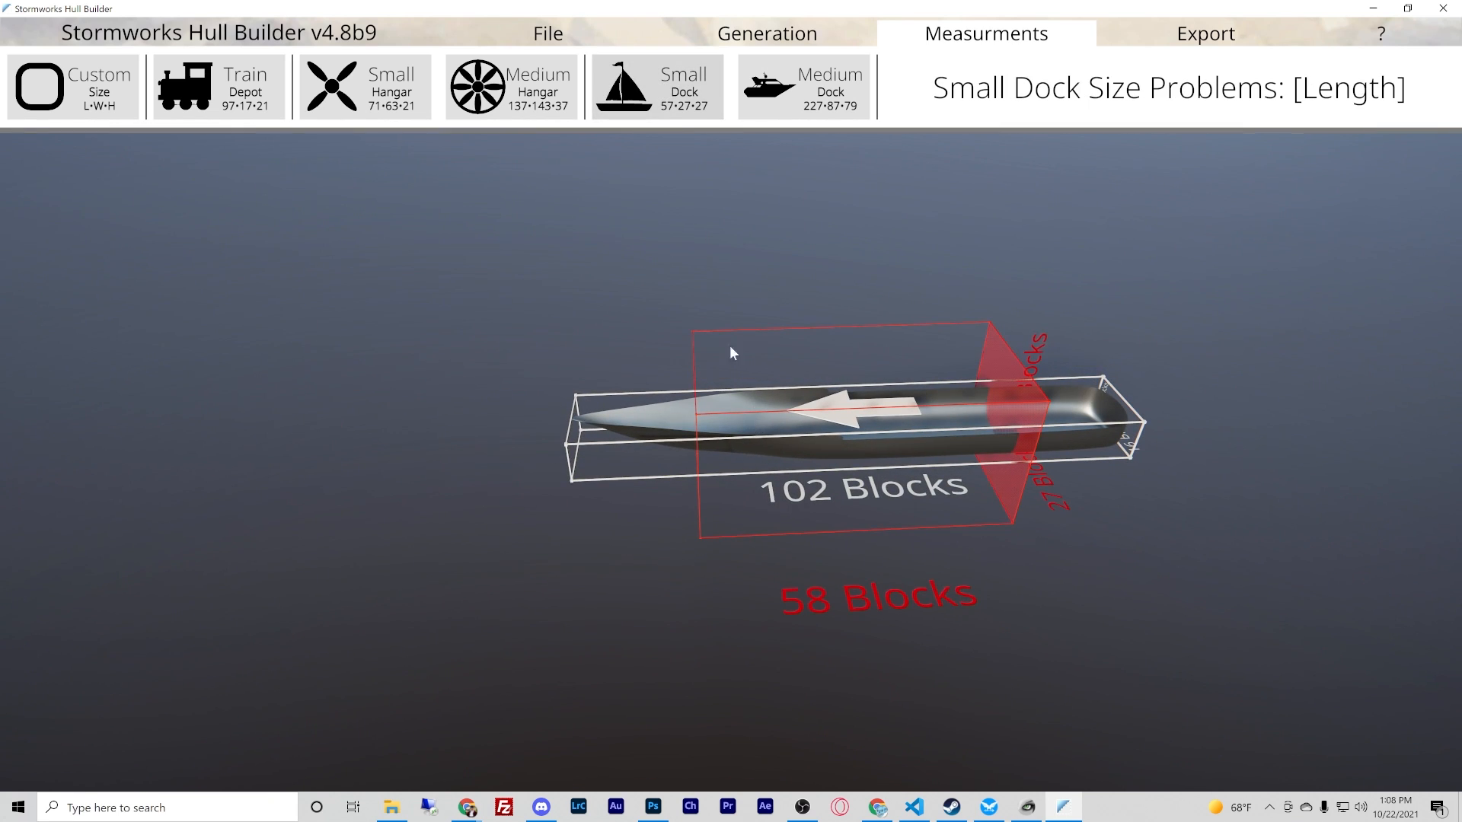
- Compare the hull's size against the Medium Hangar, Small Hangar and Train Depot areas, and return to the custom size area
{"action": "left_click", "coordinate": [541, 113]}
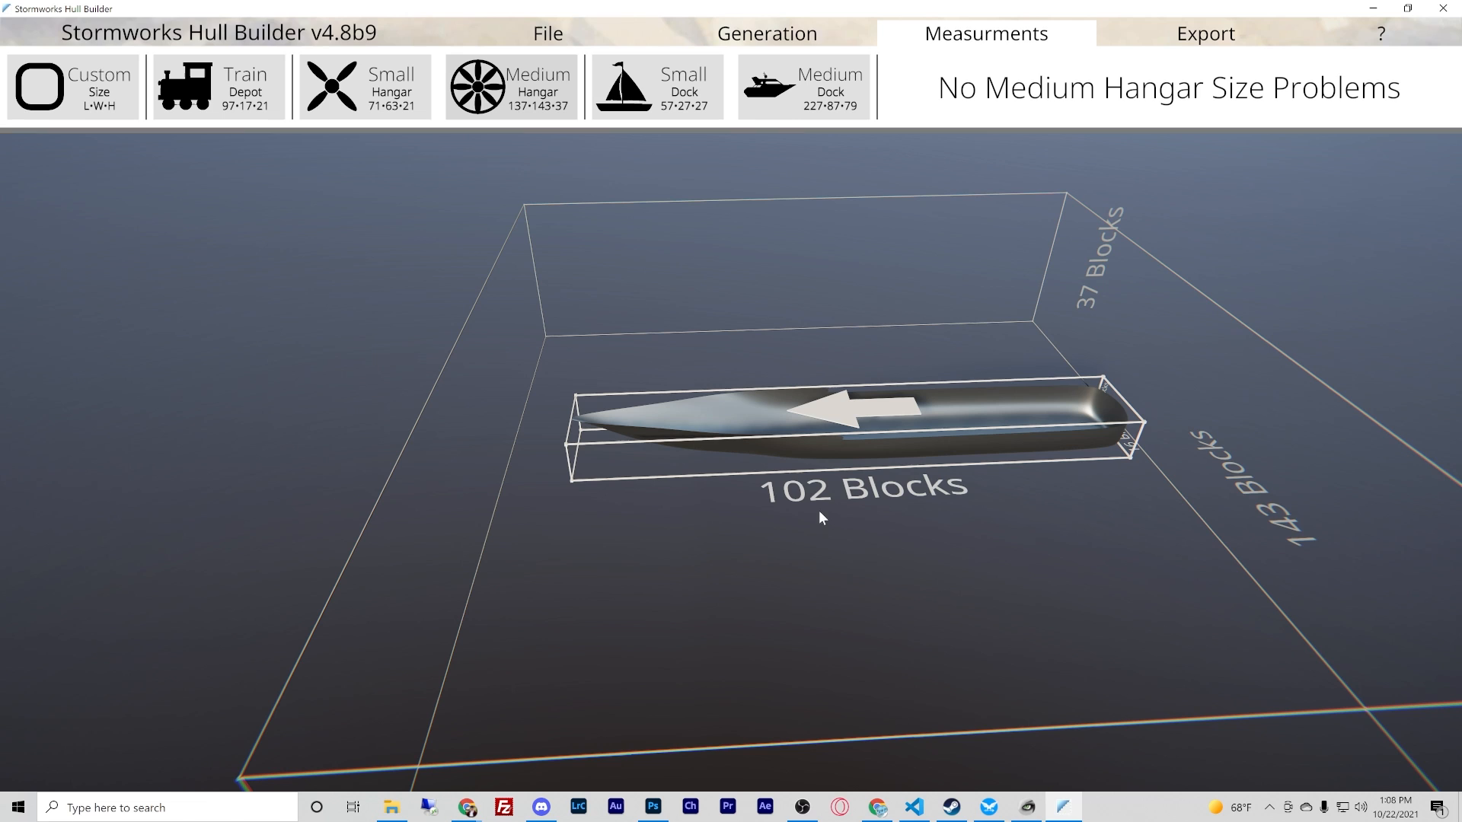
{"action": "left_click", "coordinate": [362, 114]}
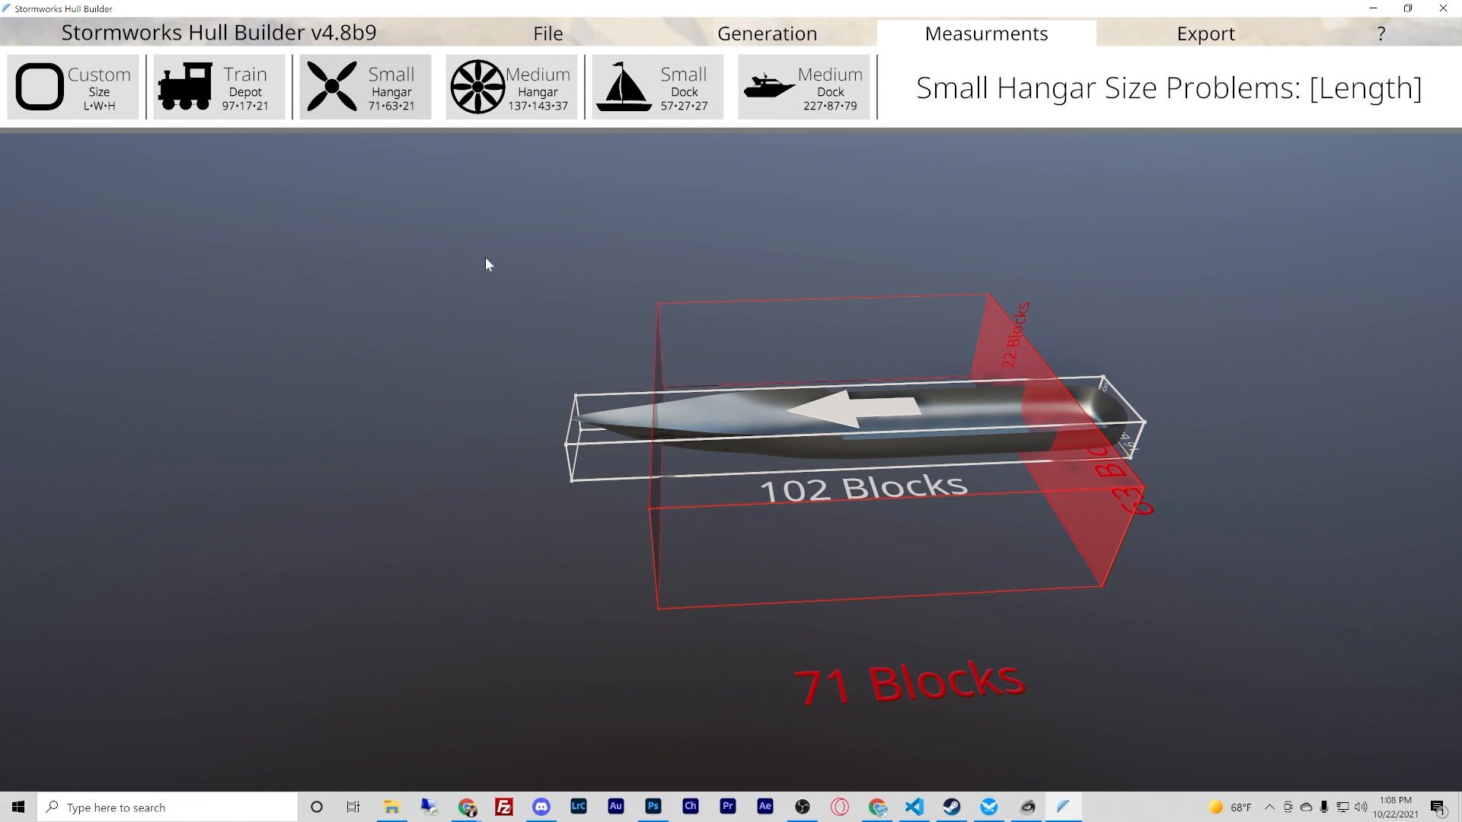
{"action": "left_click", "coordinate": [249, 109]}
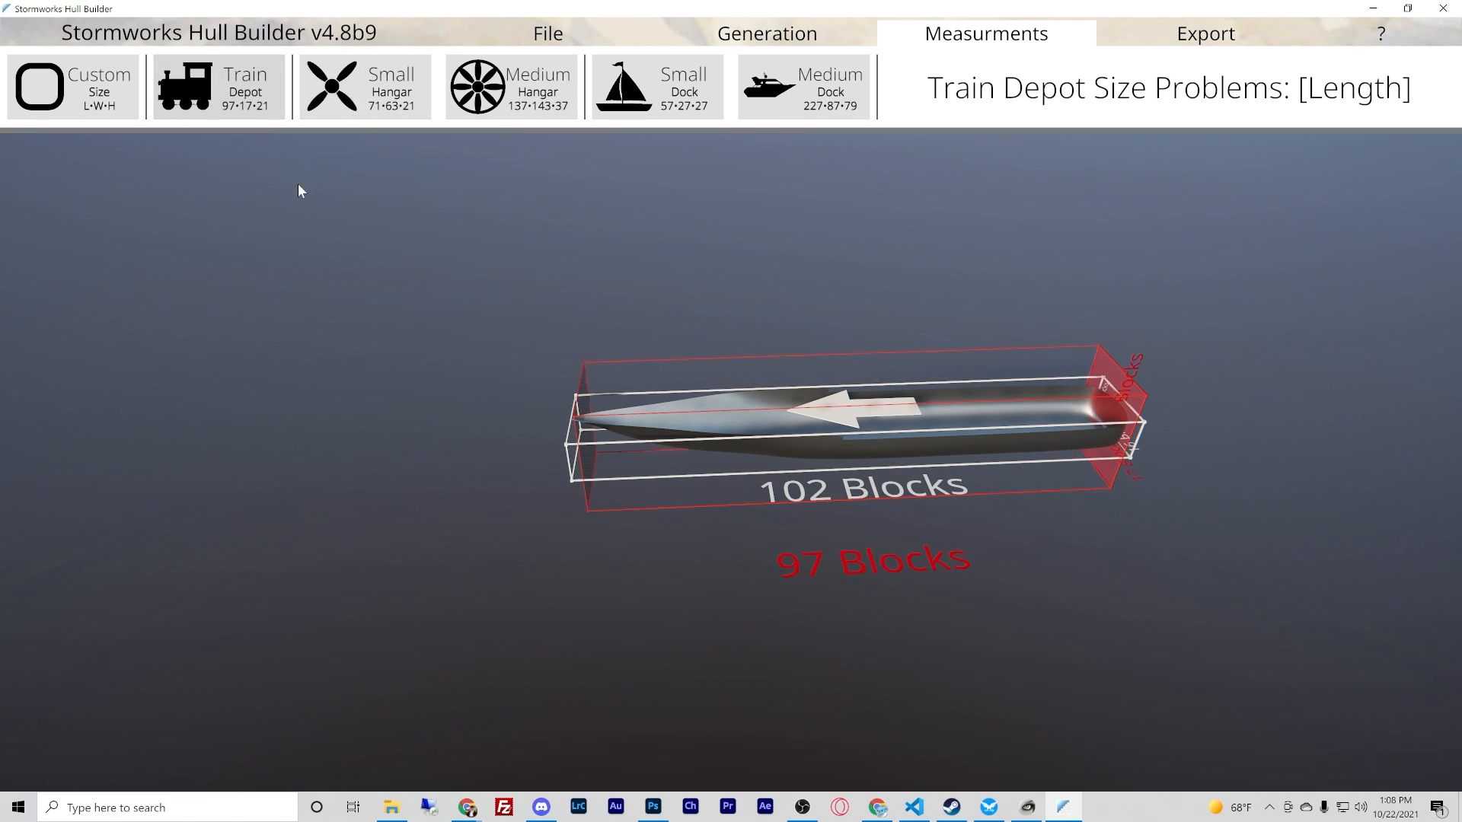
{"action": "left_click", "coordinate": [98, 110]}
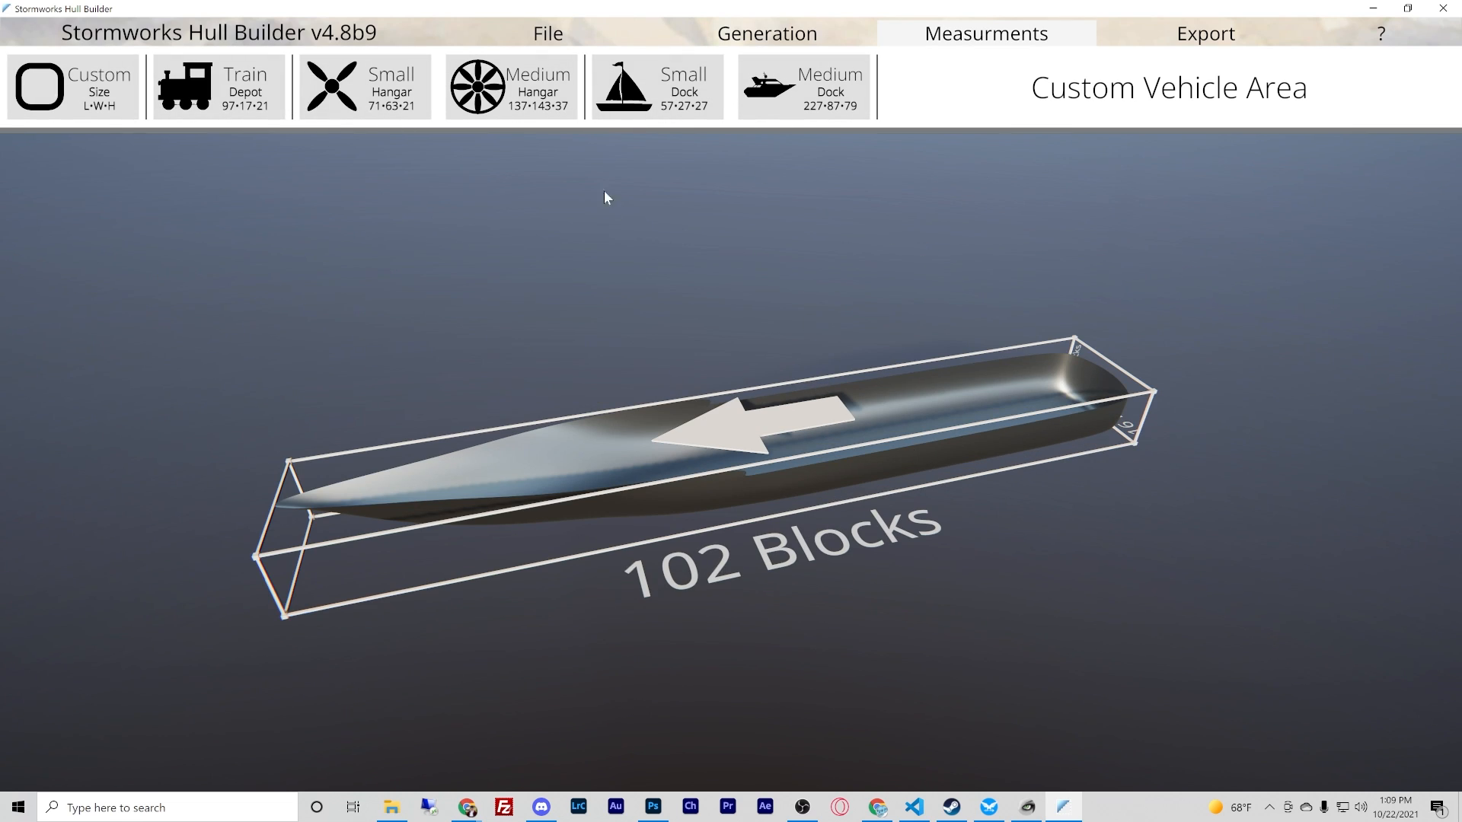
- Set the hull mesh's scale to .5
{"action": "left_click", "coordinate": [580, 35]}
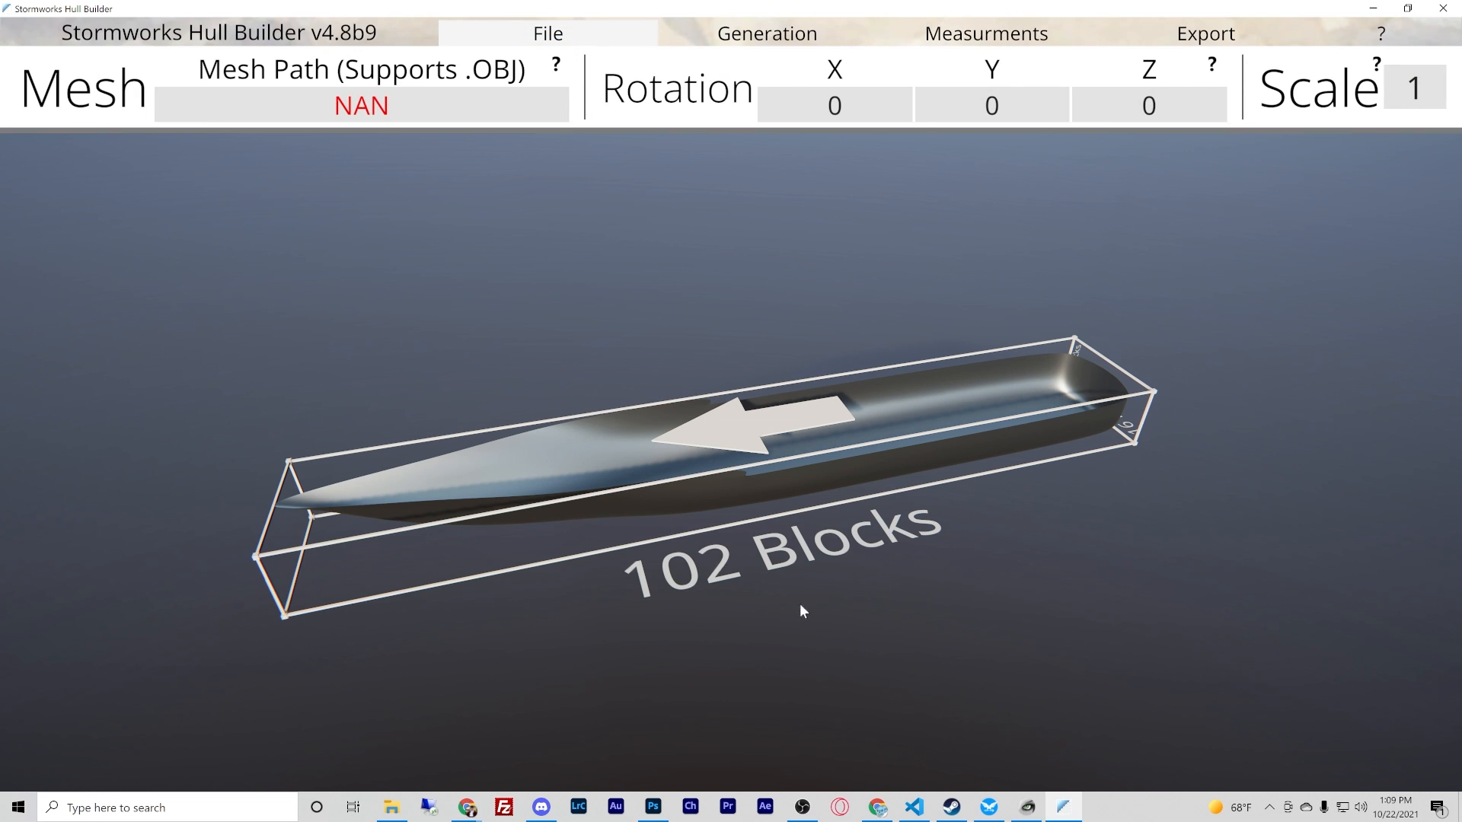
{"action": "right_click_drag", "start_coordinate": [800, 603], "coordinate": [730, 404]}
{"action": "key", "text": "d"}
{"action": "key", "text": "d"}
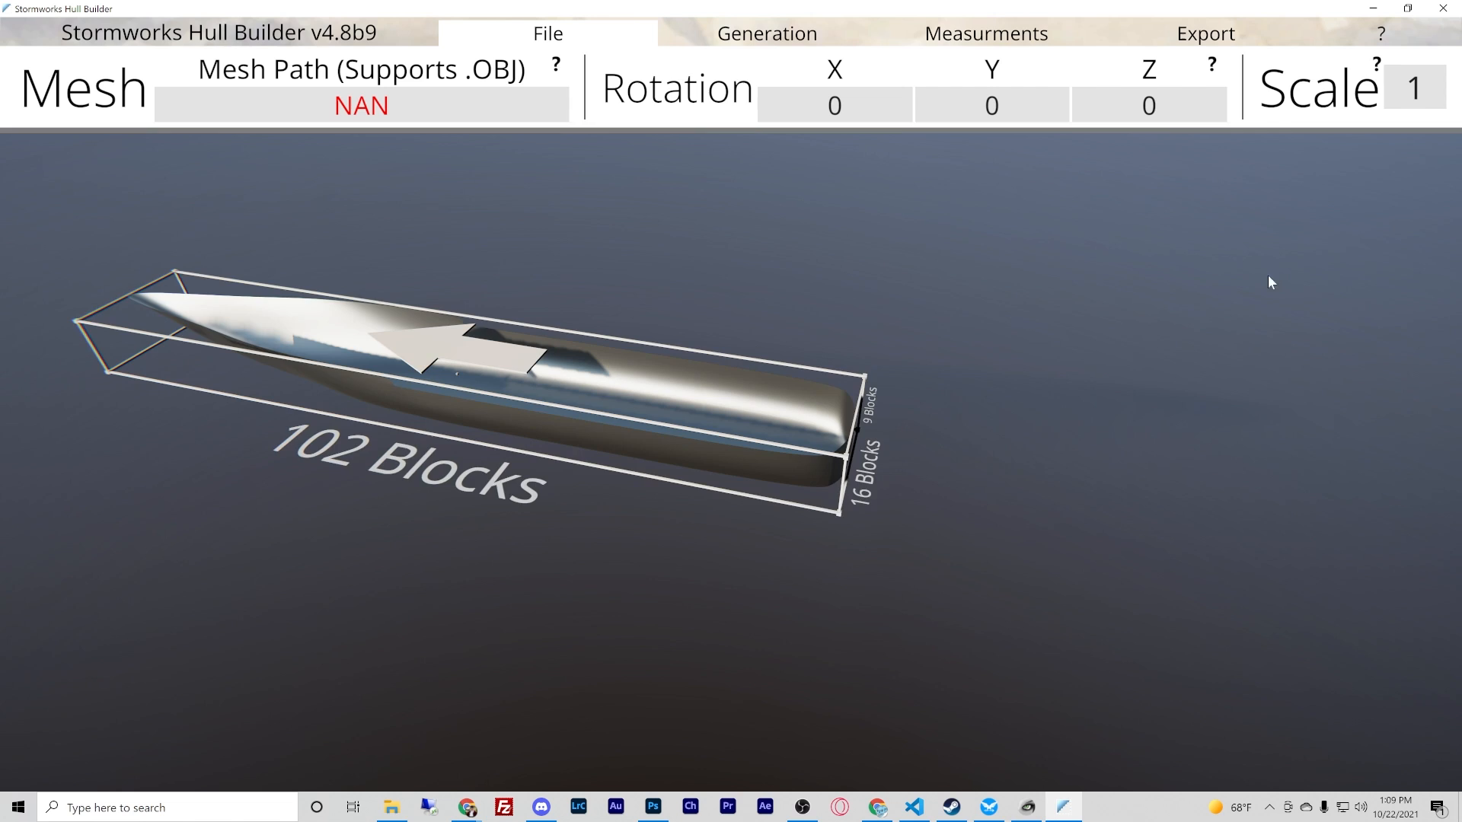
{"action": "key", "text": "a"}
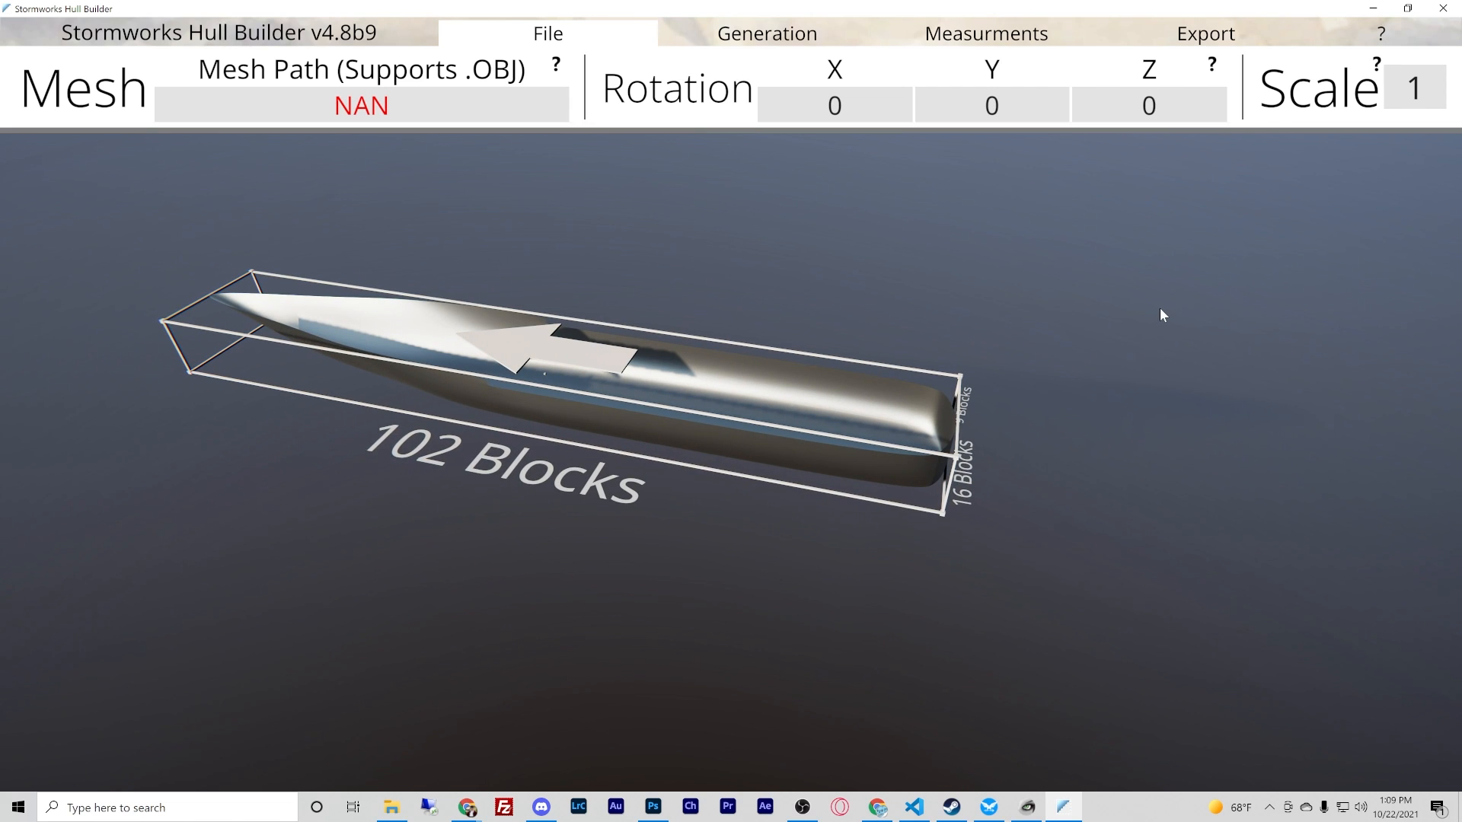
{"action": "key", "text": "a"}
{"action": "left_click", "coordinate": [1394, 101]}
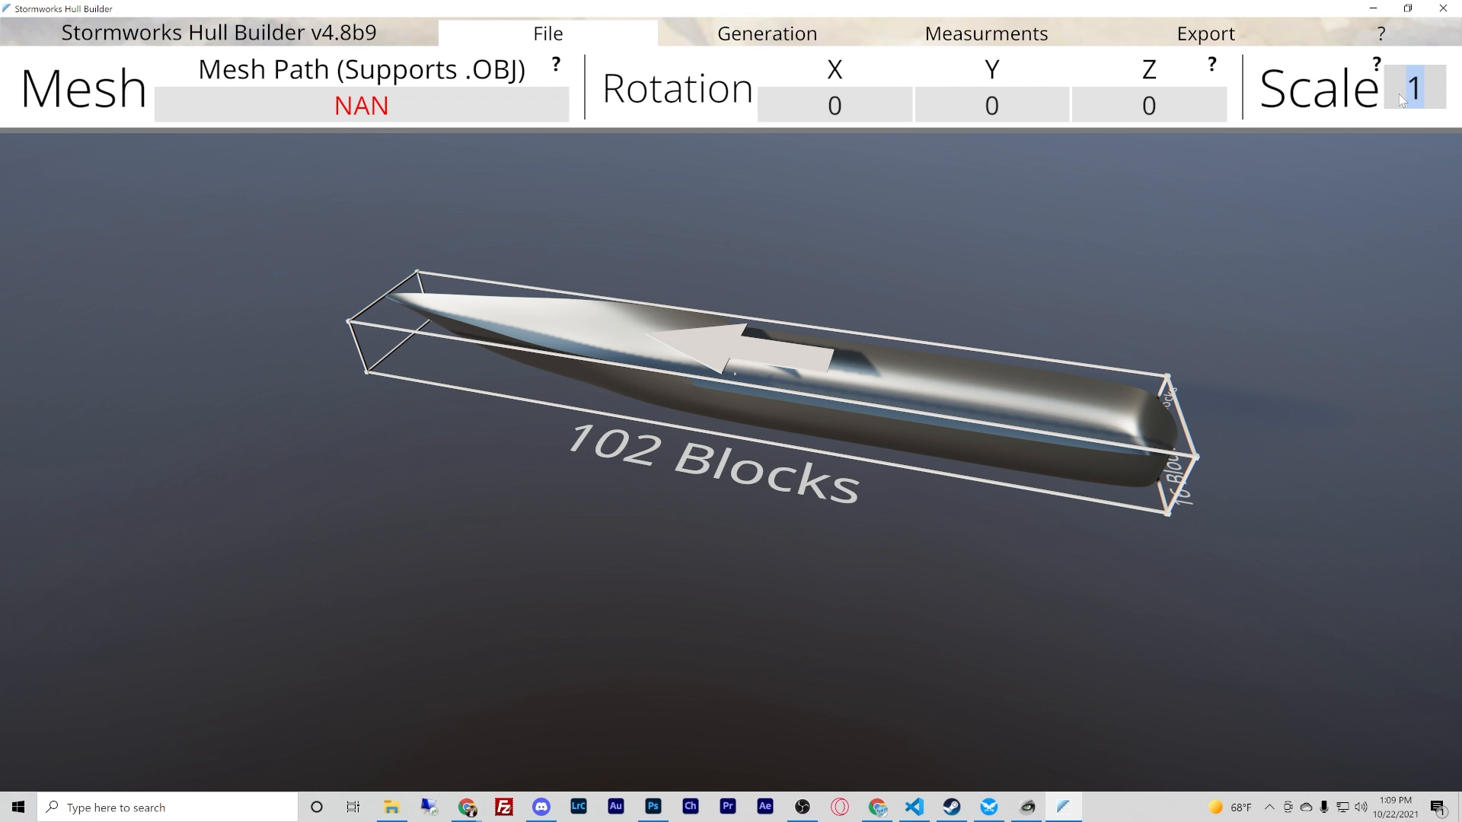
{"action": "type", "text": ".5"}
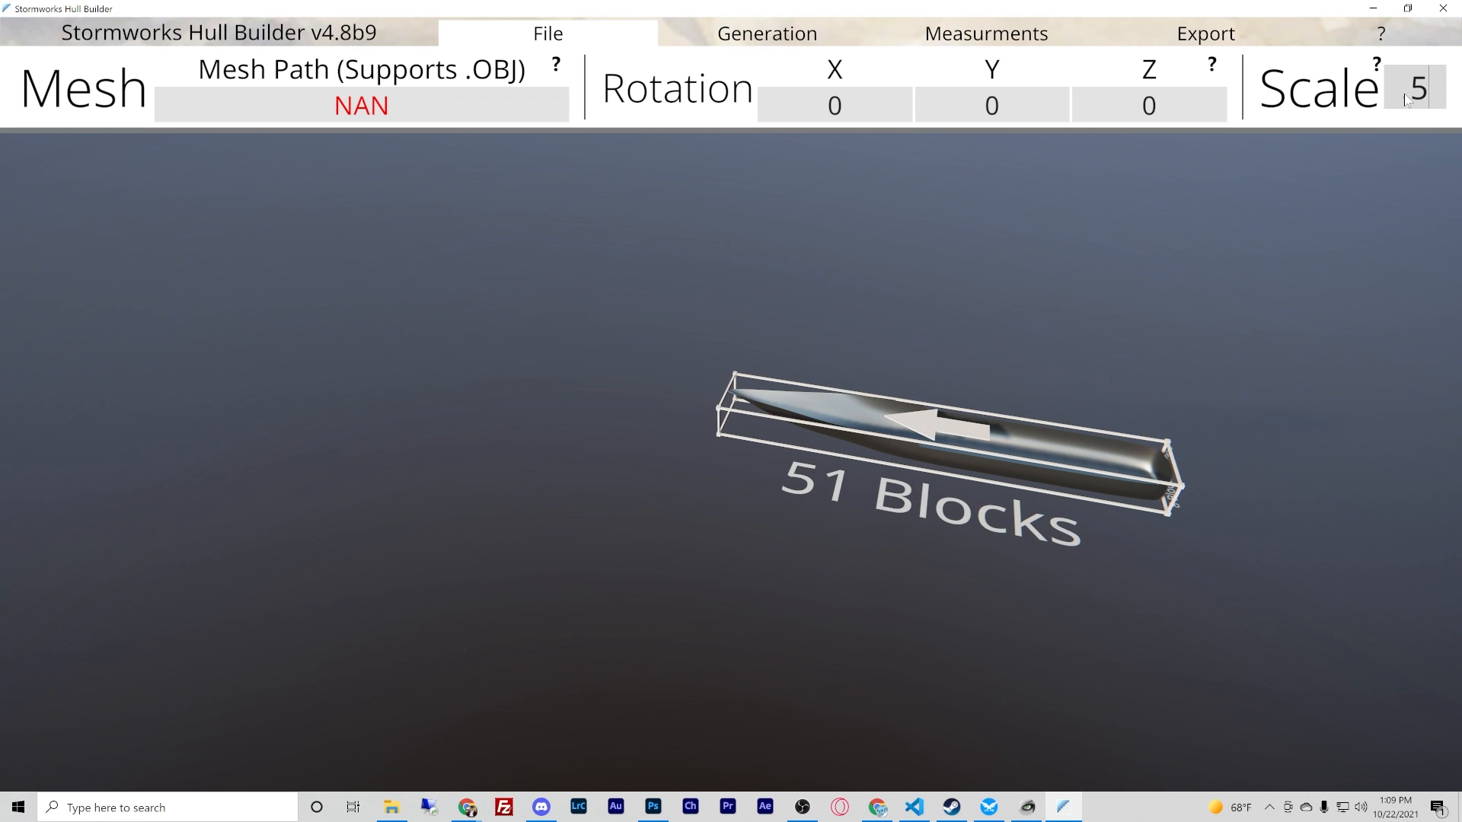
- Try a scale of 4 on the hull mesh and set the scale back to 1
{"action": "left_click_drag", "start_coordinate": [1402, 95], "coordinate": [1427, 97]}
{"action": "type", "text": "4"}
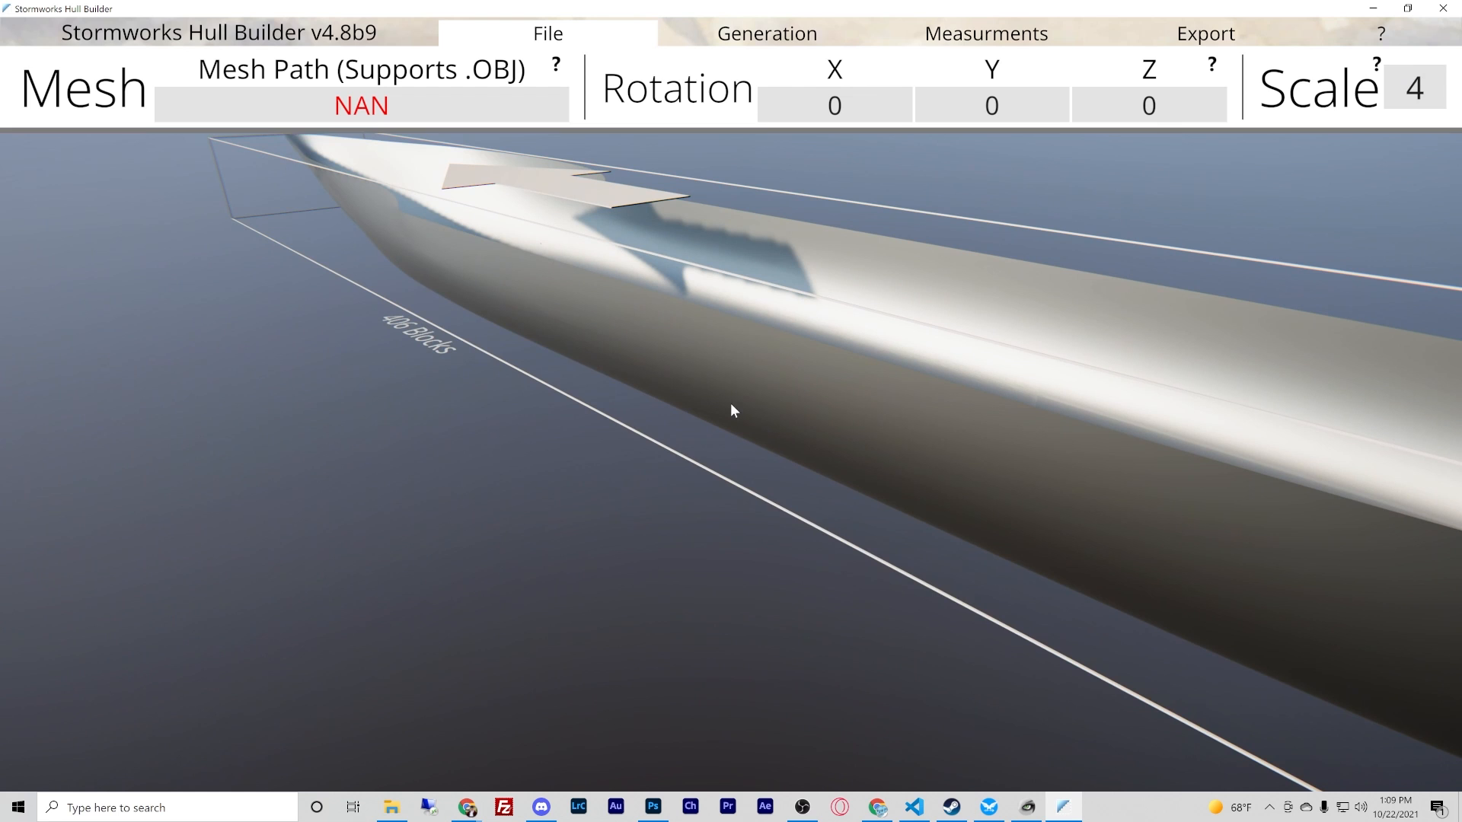
{"action": "left_click", "coordinate": [1420, 96]}
{"action": "type", "text": "1"}
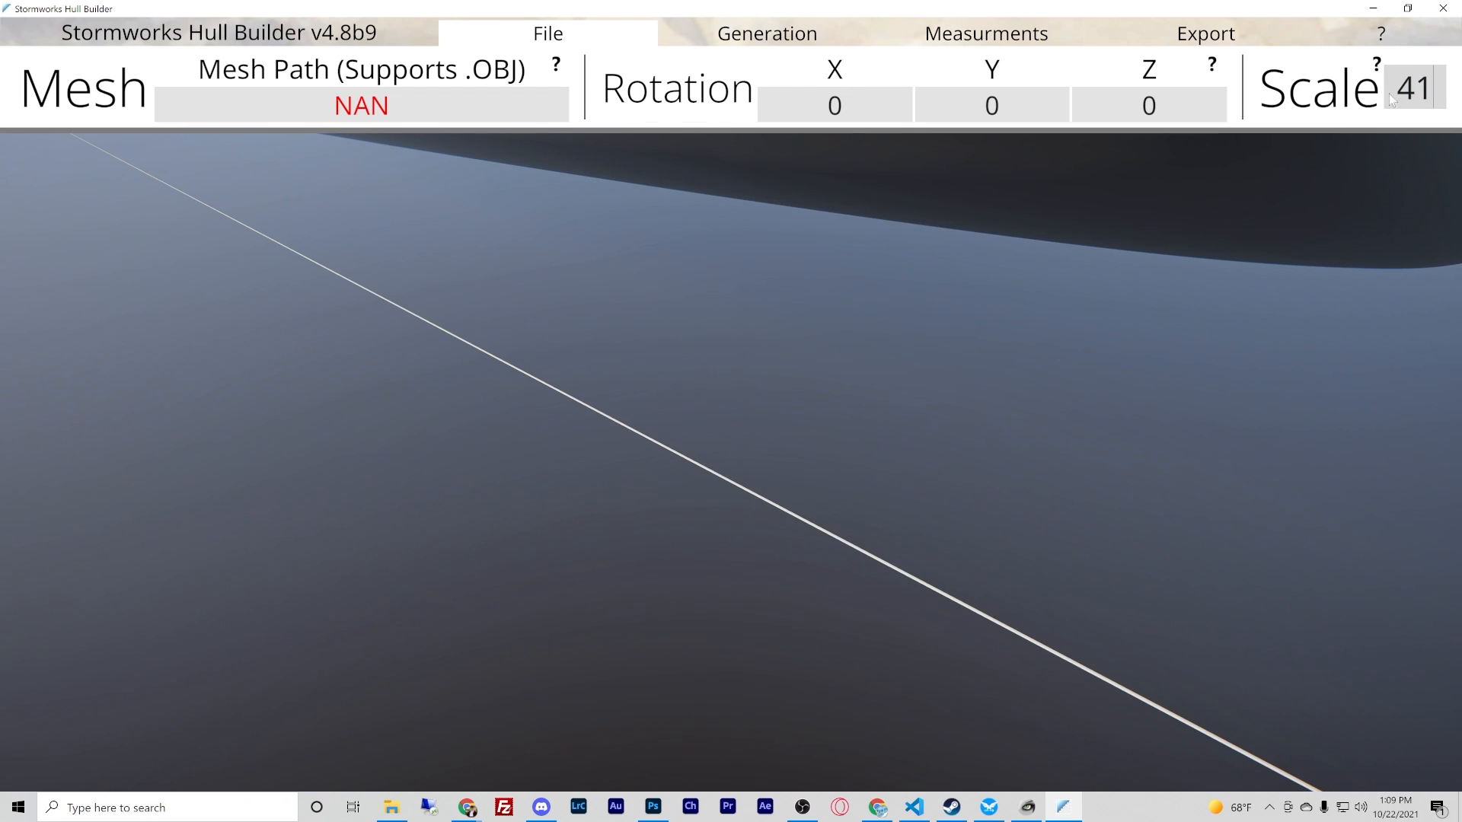
{"action": "left_click_drag", "start_coordinate": [1393, 94], "coordinate": [1440, 95]}
{"action": "type", "text": "1"}
{"action": "right_click_drag", "start_coordinate": [1118, 312], "coordinate": [729, 403]}
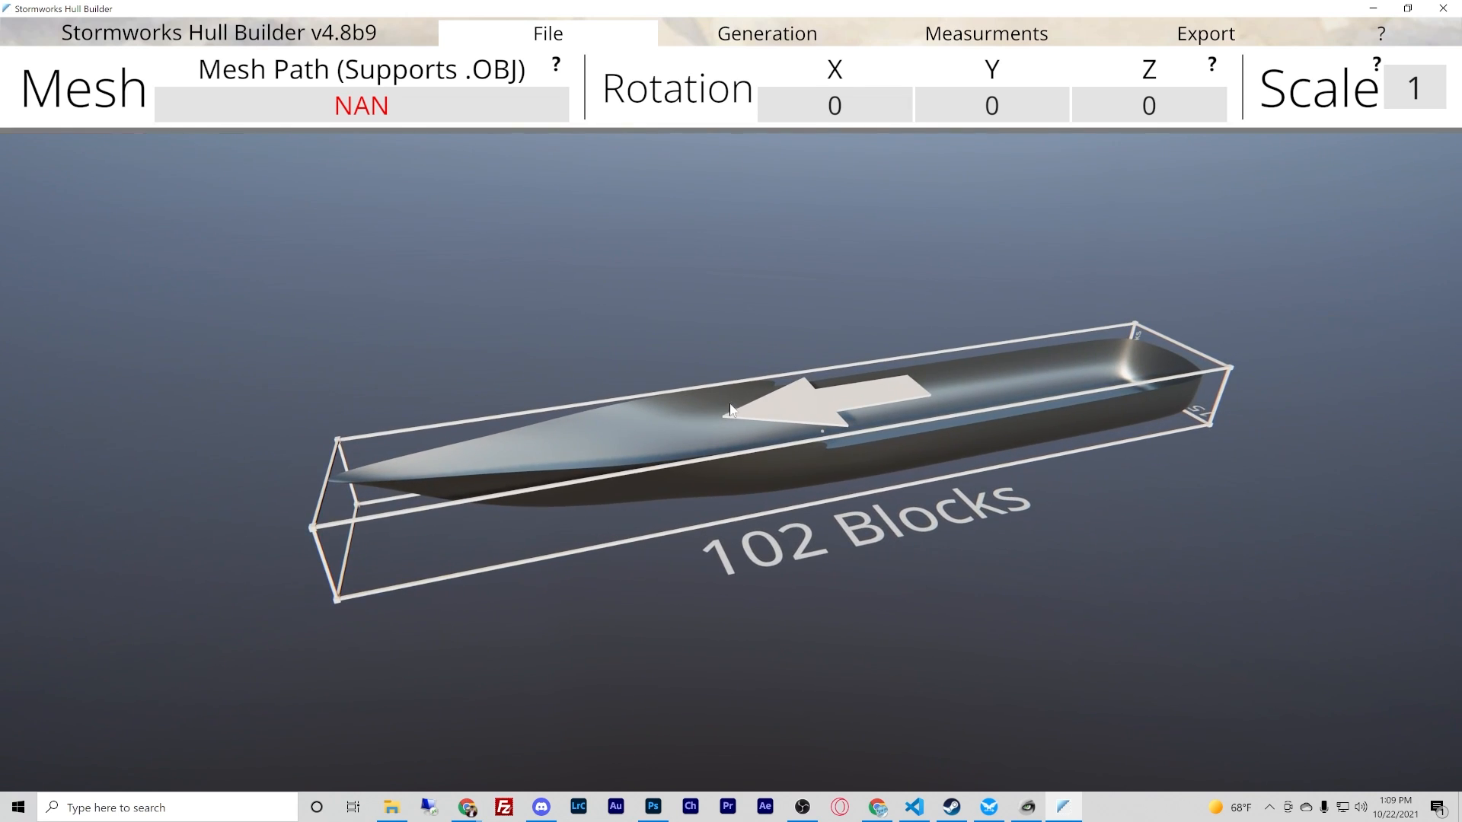
- Set the hull generation's smoothing to No Smoothing
{"action": "left_click", "coordinate": [743, 38]}
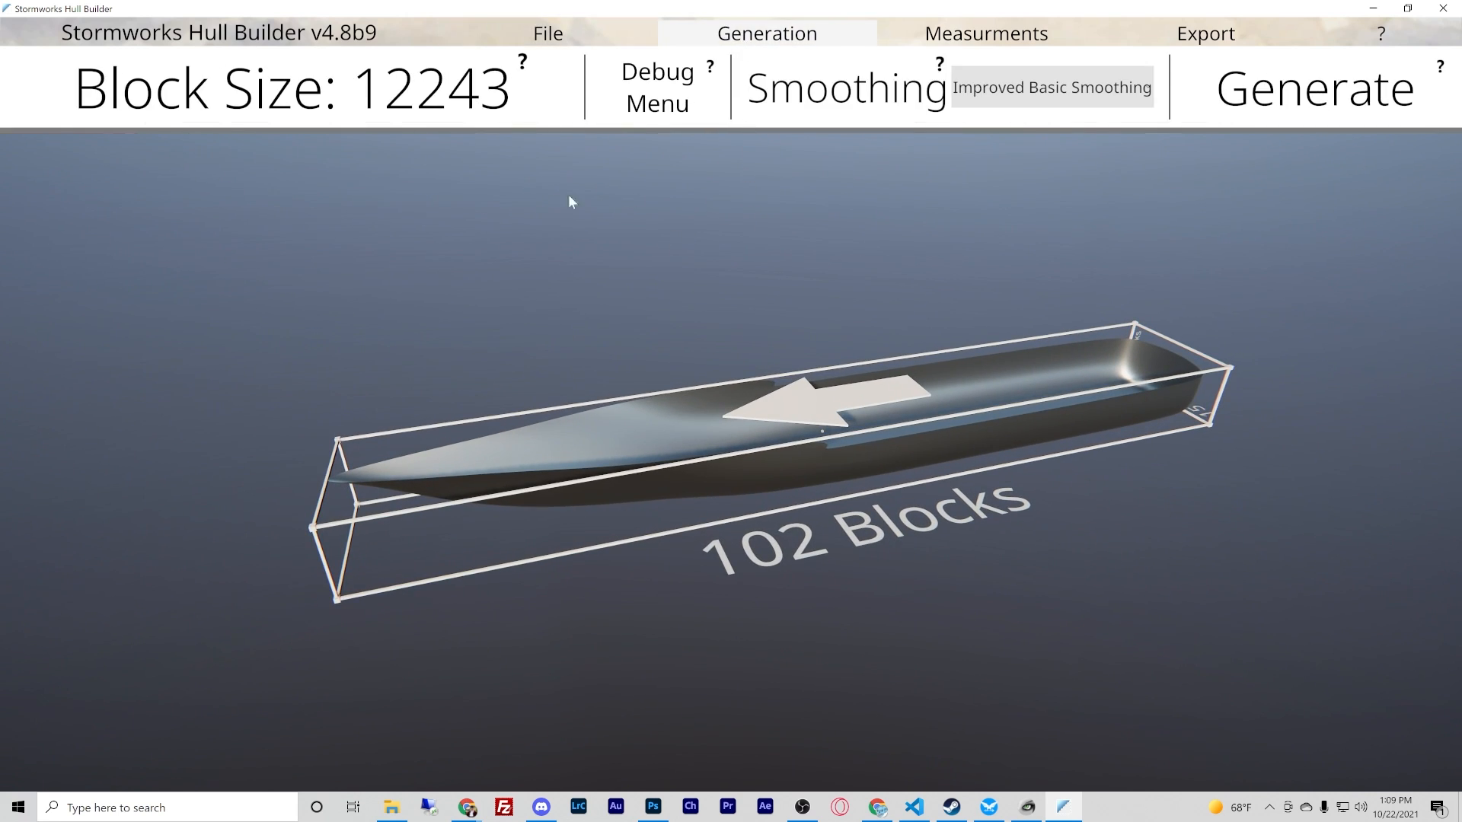
{"action": "left_click", "coordinate": [994, 88]}
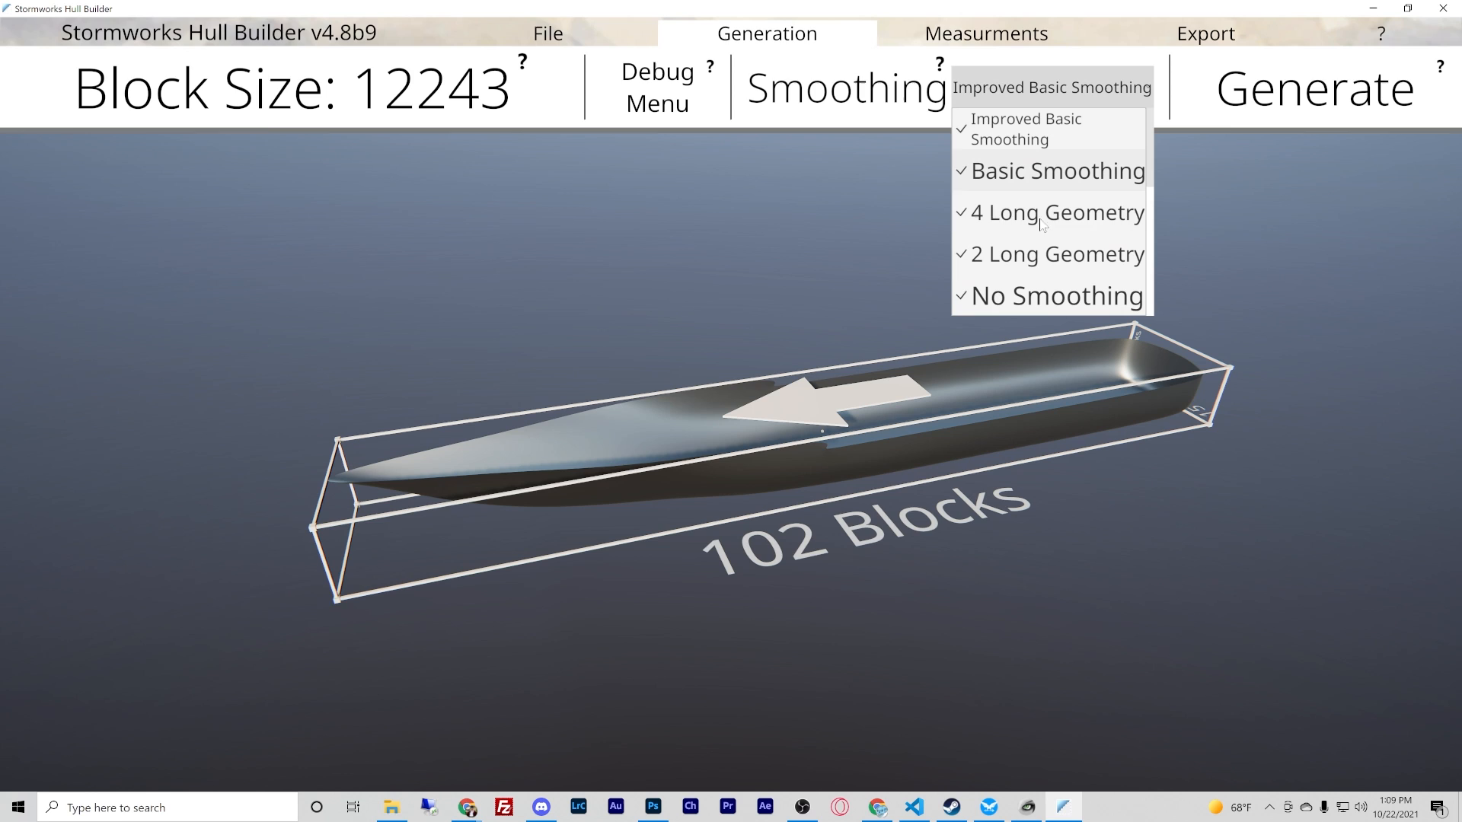
{"action": "left_click", "coordinate": [1043, 296]}
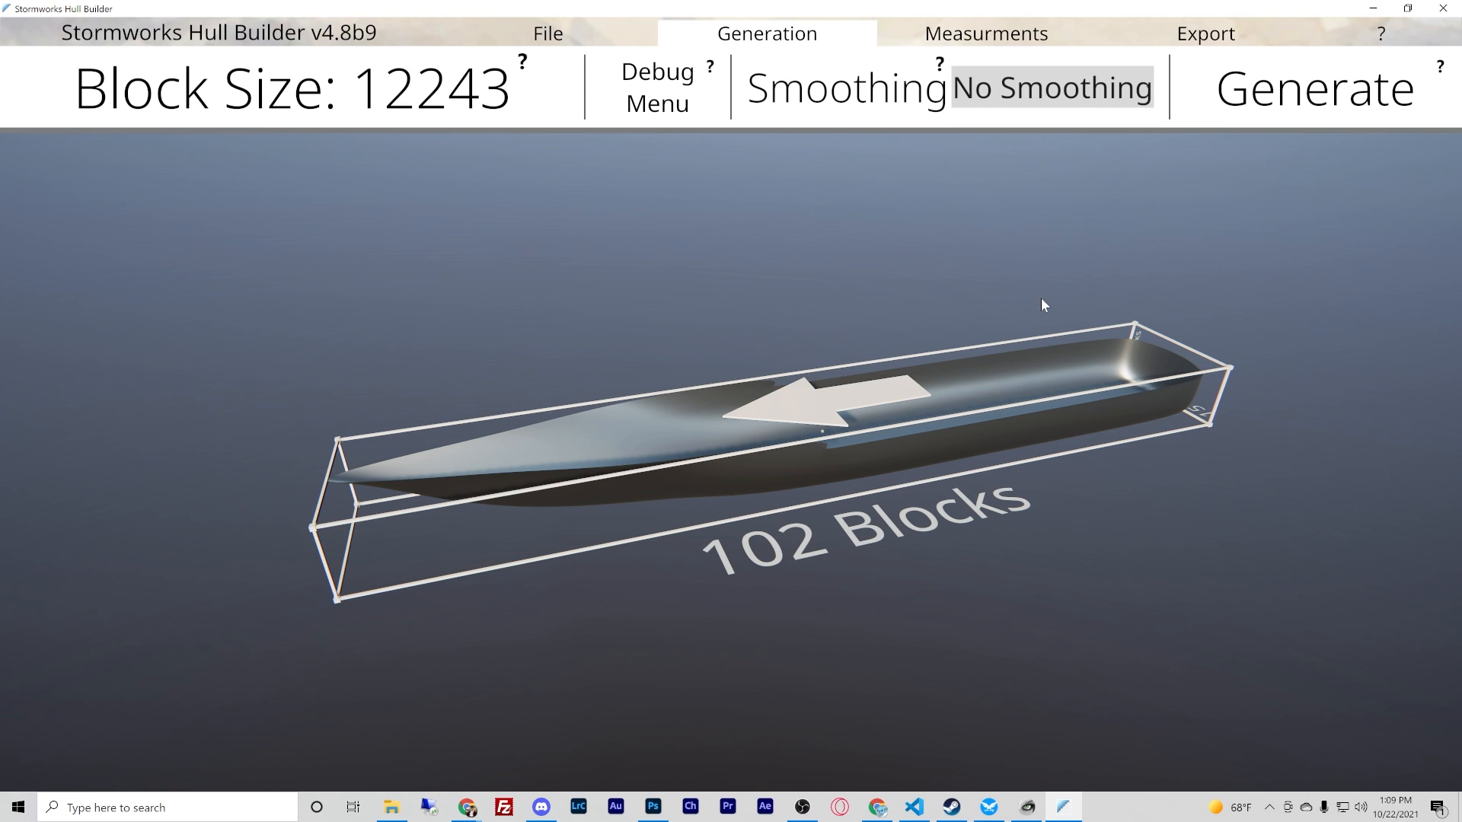
- Generate the hull with No Smoothing, and regenerate it with 2 Long Geometry smoothing to inspect the blocks along its side
{"action": "left_click", "coordinate": [1287, 91]}
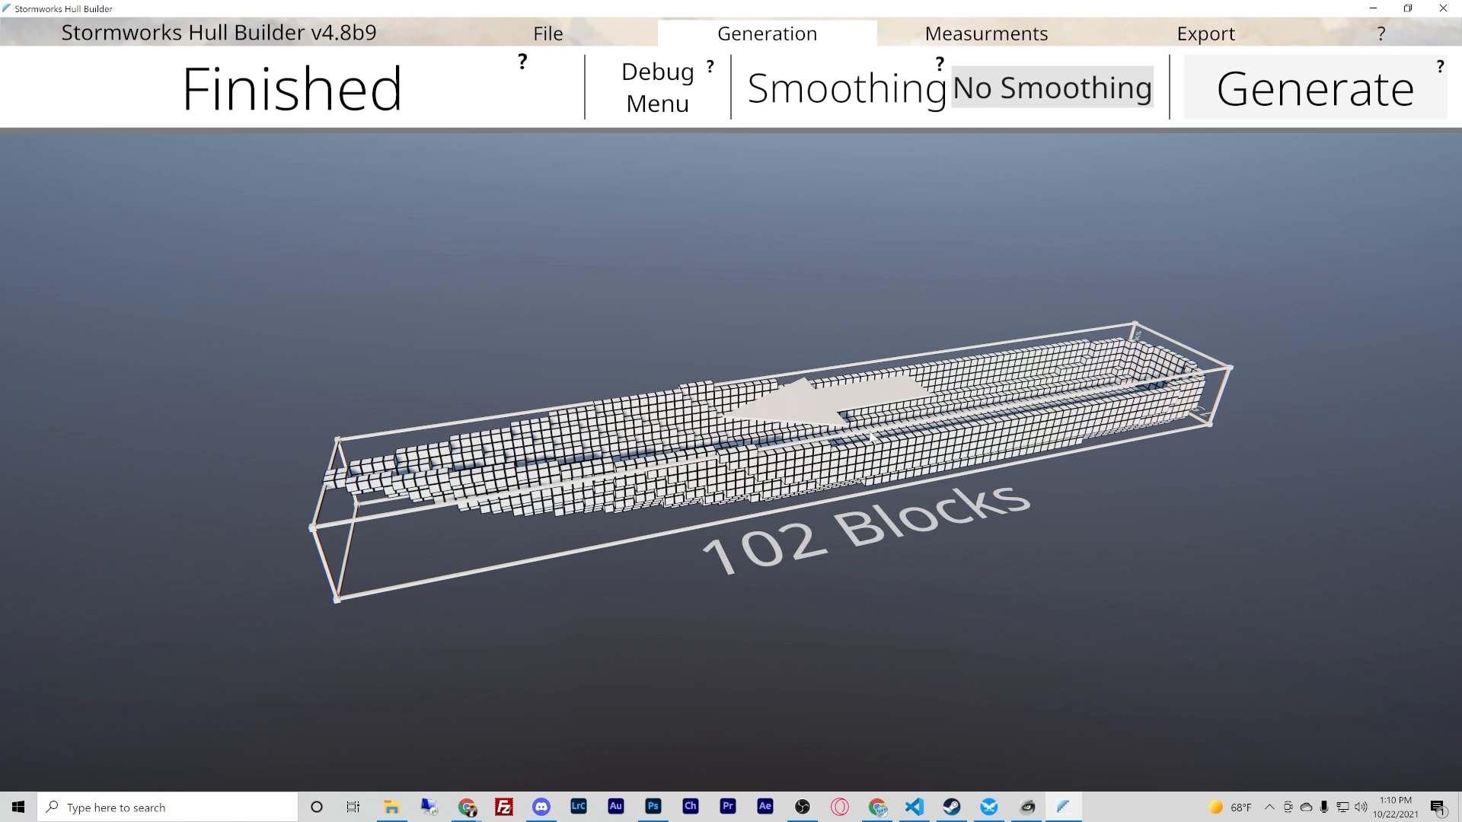
{"action": "left_click", "coordinate": [1024, 96]}
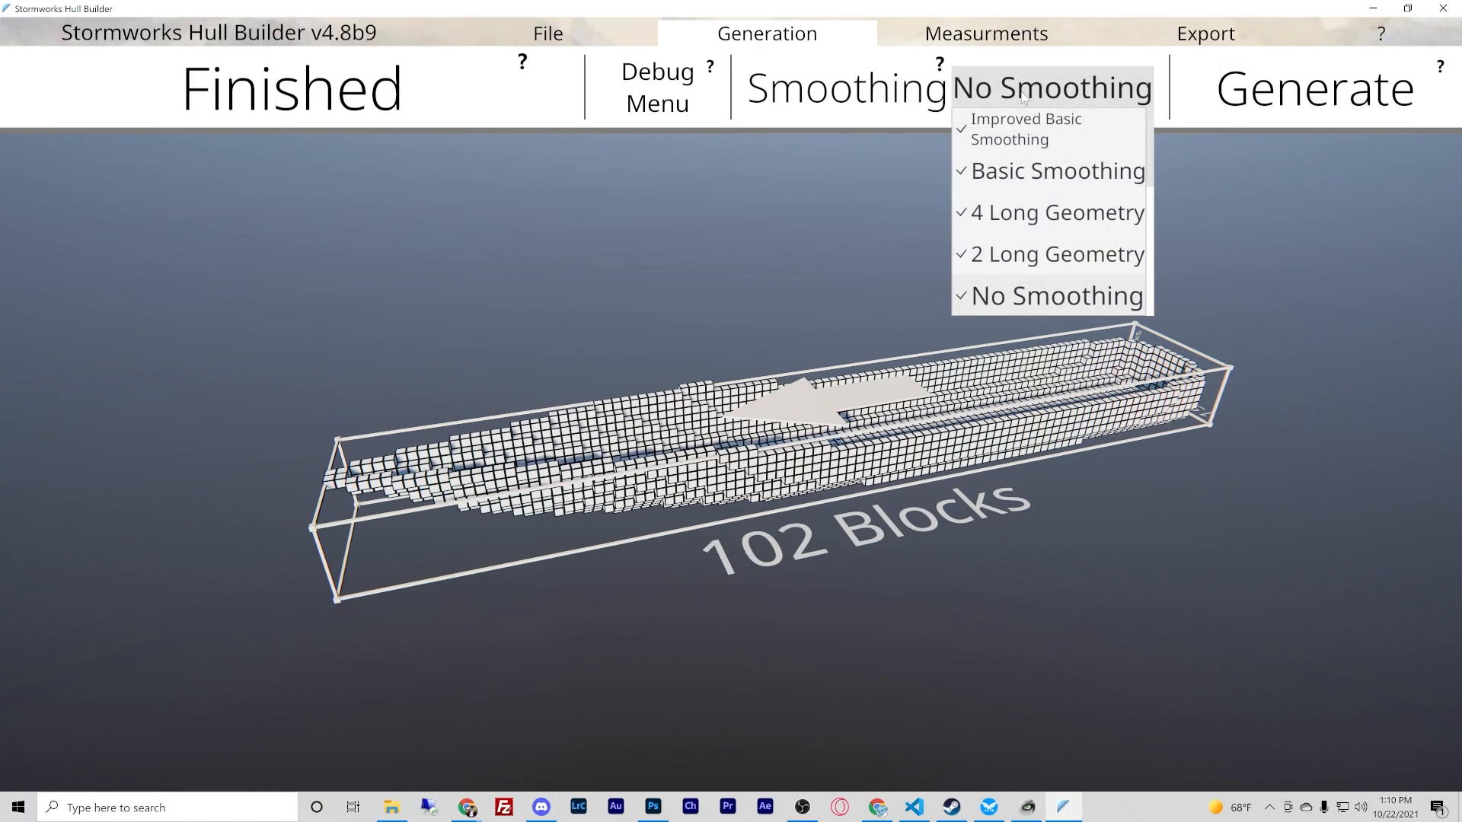
{"action": "left_click", "coordinate": [1040, 254]}
{"action": "left_click", "coordinate": [1315, 88]}
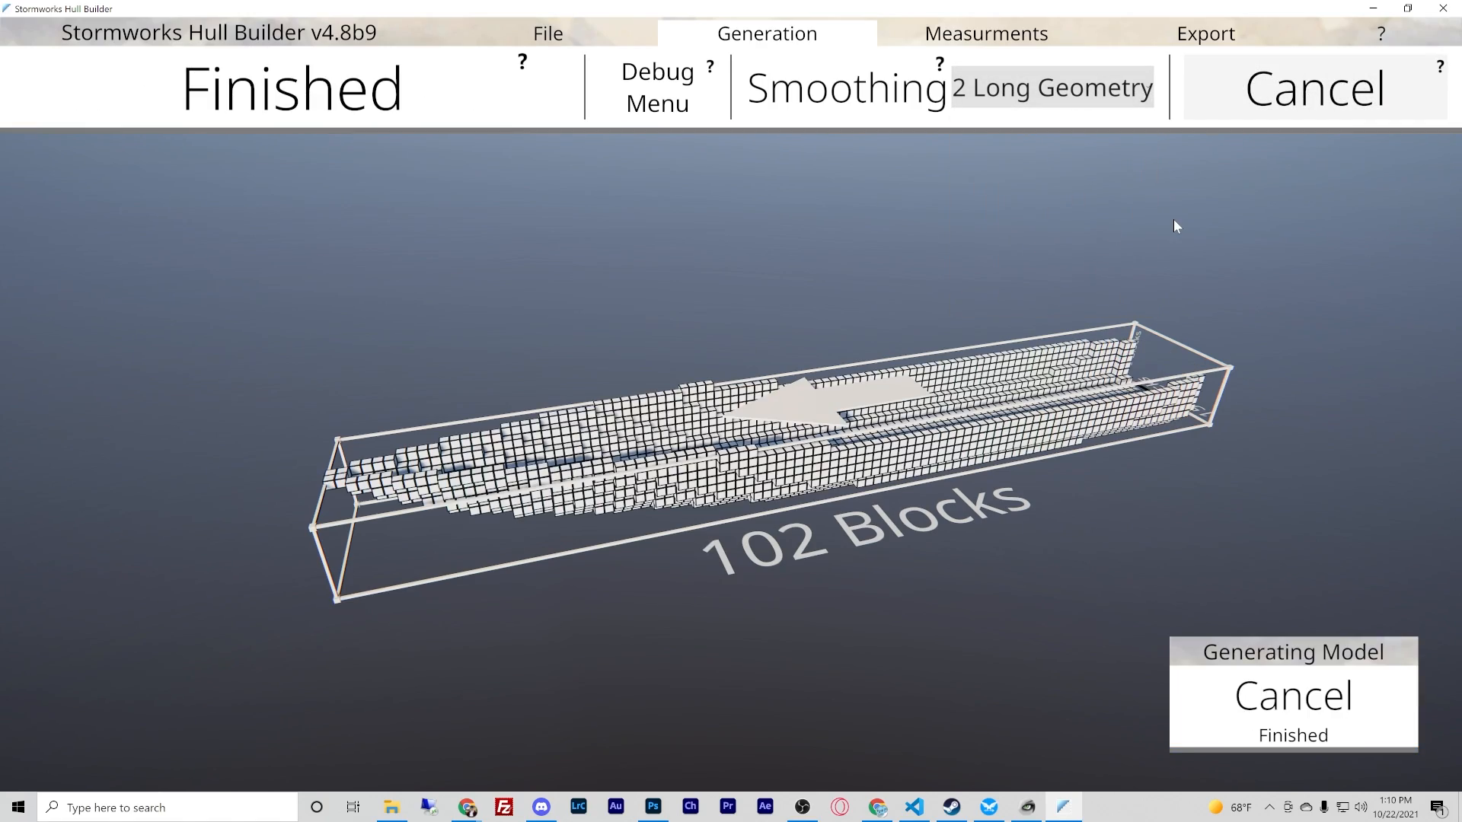
{"action": "scroll", "coordinate": [732, 411], "scroll_direction": "up", "scroll_amount": 5}
{"action": "scroll", "coordinate": [733, 411], "scroll_direction": "up", "scroll_amount": 5}
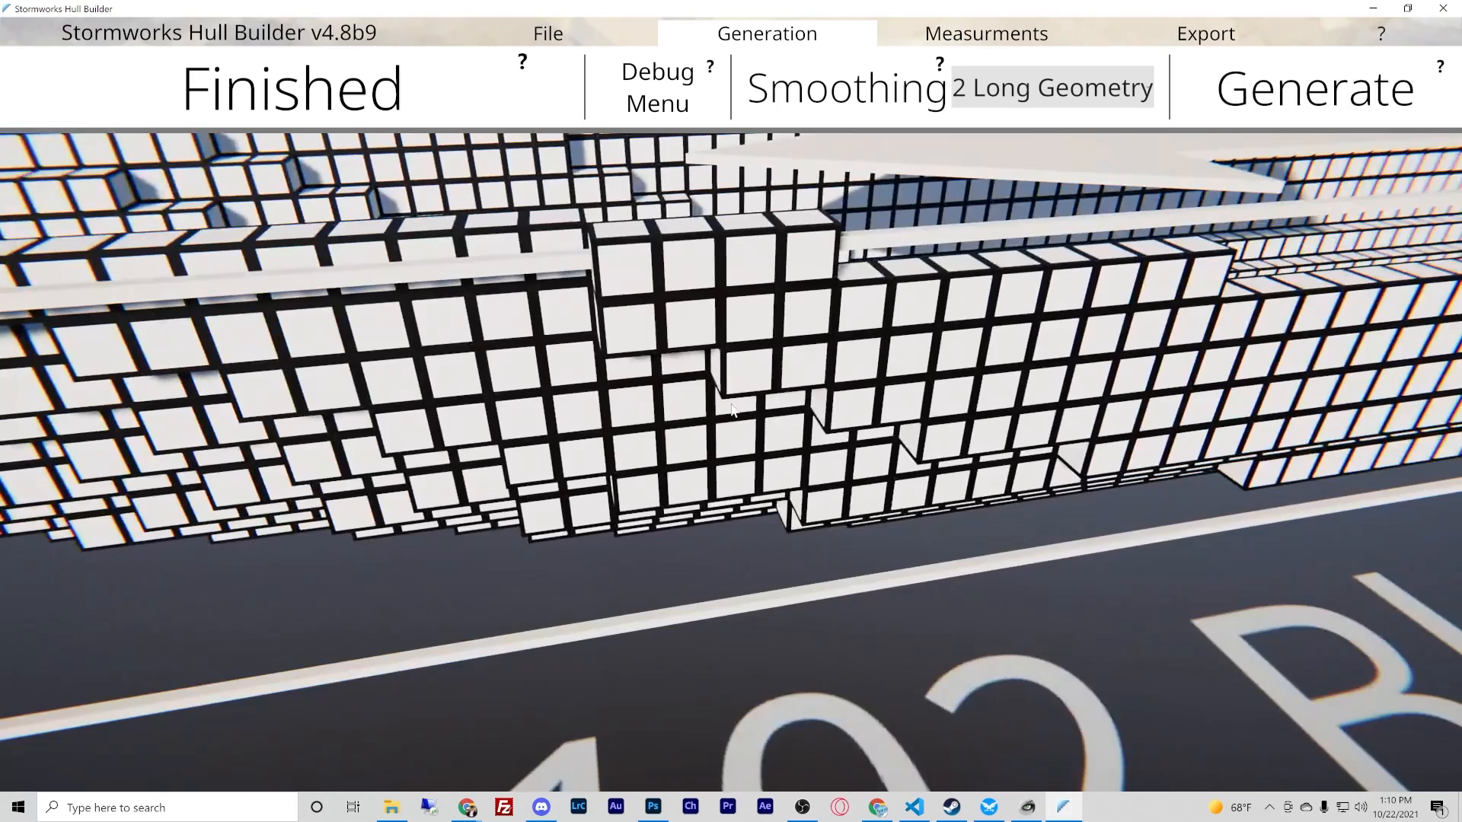
{"action": "scroll", "coordinate": [627, 377], "scroll_direction": "up", "scroll_amount": 4}
{"action": "scroll", "coordinate": [708, 372], "scroll_direction": "down", "scroll_amount": 6}
{"action": "middle_click_drag", "start_coordinate": [723, 403], "coordinate": [618, 299]}
{"action": "scroll", "coordinate": [709, 372], "scroll_direction": "up", "scroll_amount": 3}
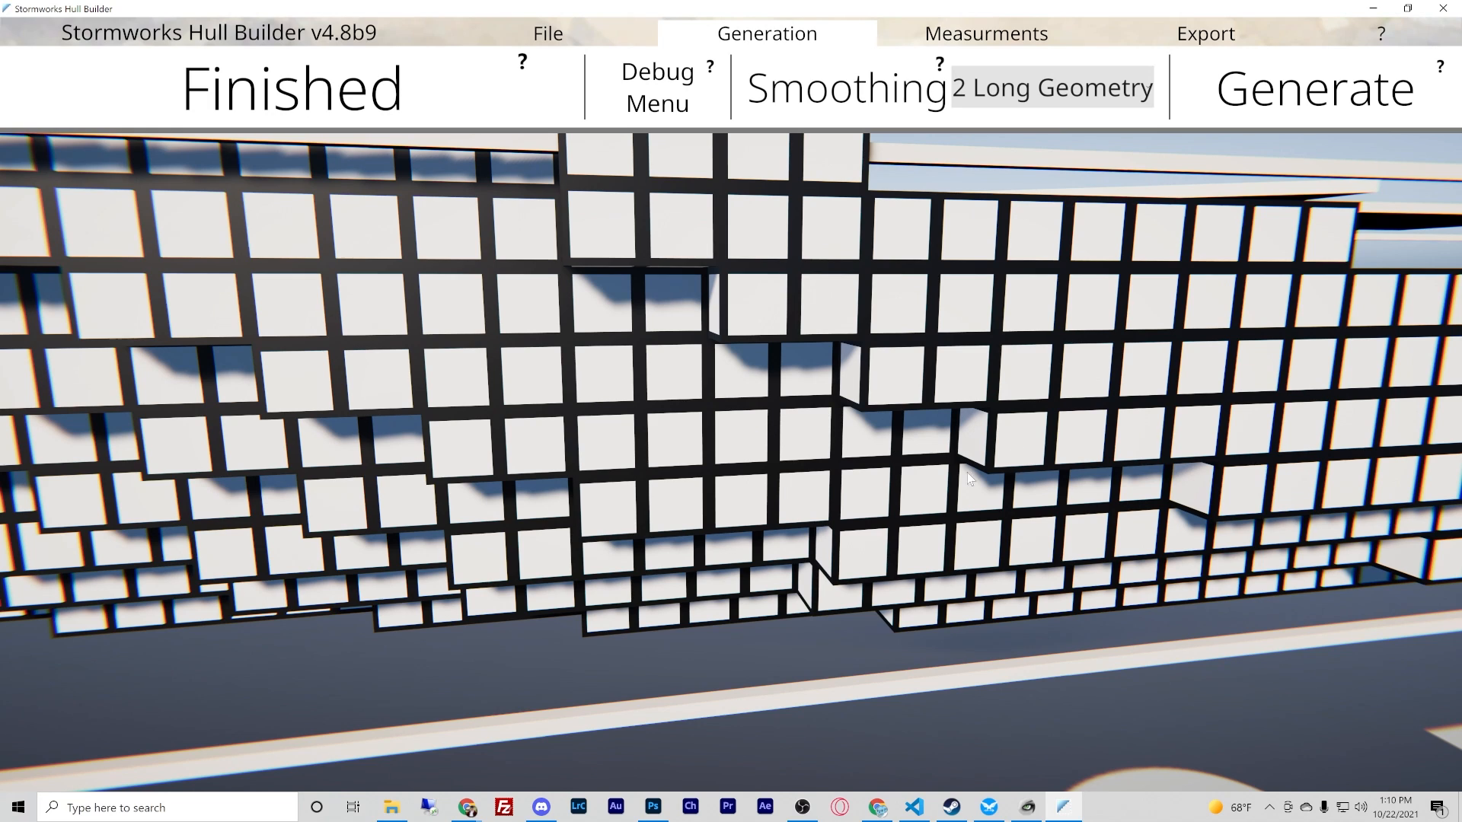
{"action": "scroll", "coordinate": [732, 409], "scroll_direction": "down", "scroll_amount": 3}
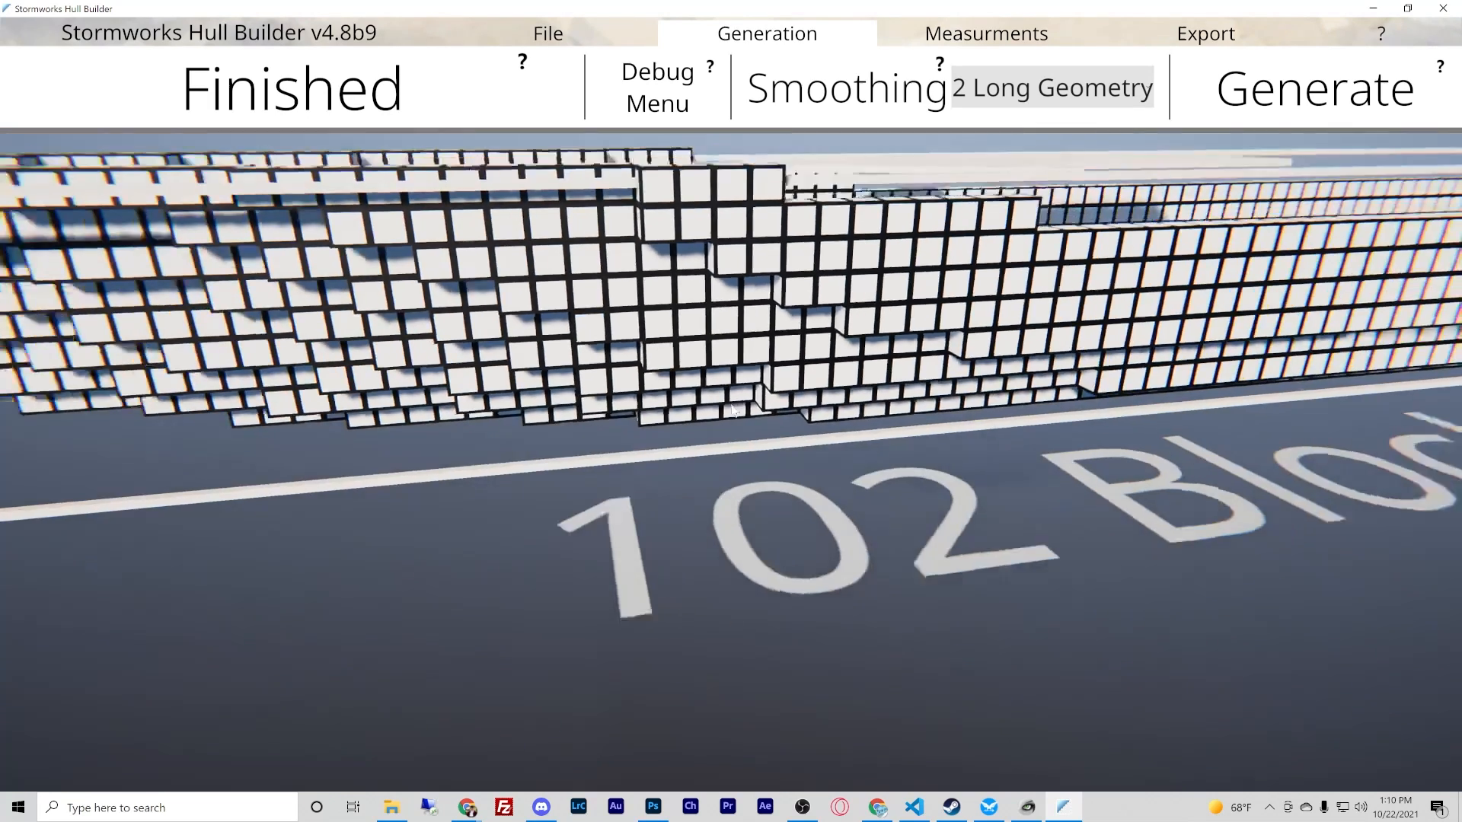
- Regenerate the hull with 4 Long Geometry smoothing and inspect the blocks along its side
{"action": "left_click", "coordinate": [1052, 87]}
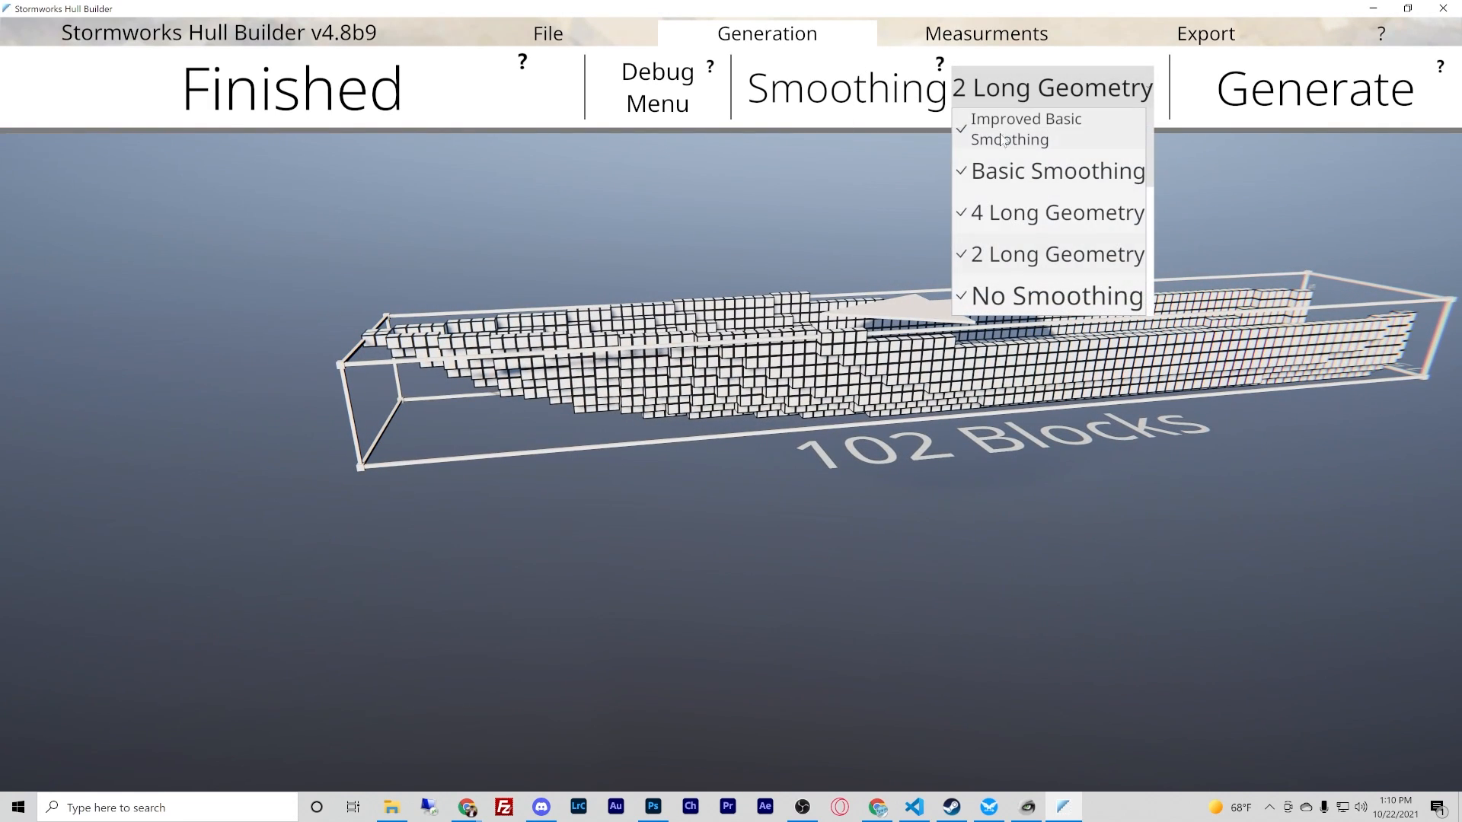
{"action": "left_click", "coordinate": [1007, 209]}
{"action": "left_click", "coordinate": [1310, 88]}
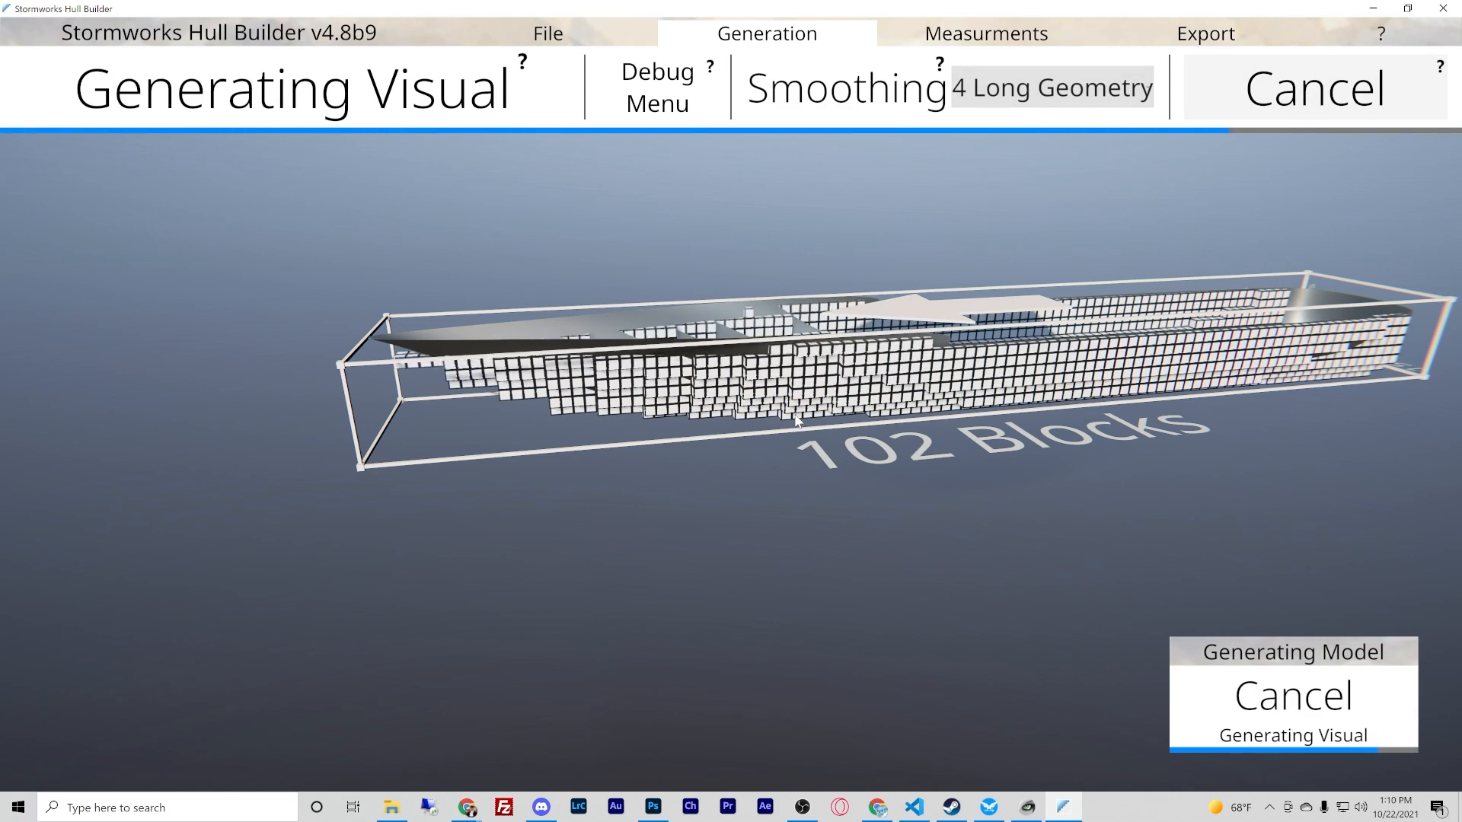
{"action": "scroll", "coordinate": [797, 421], "scroll_direction": "up", "scroll_amount": 5}
{"action": "middle_click_drag", "start_coordinate": [797, 421], "coordinate": [676, 310]}
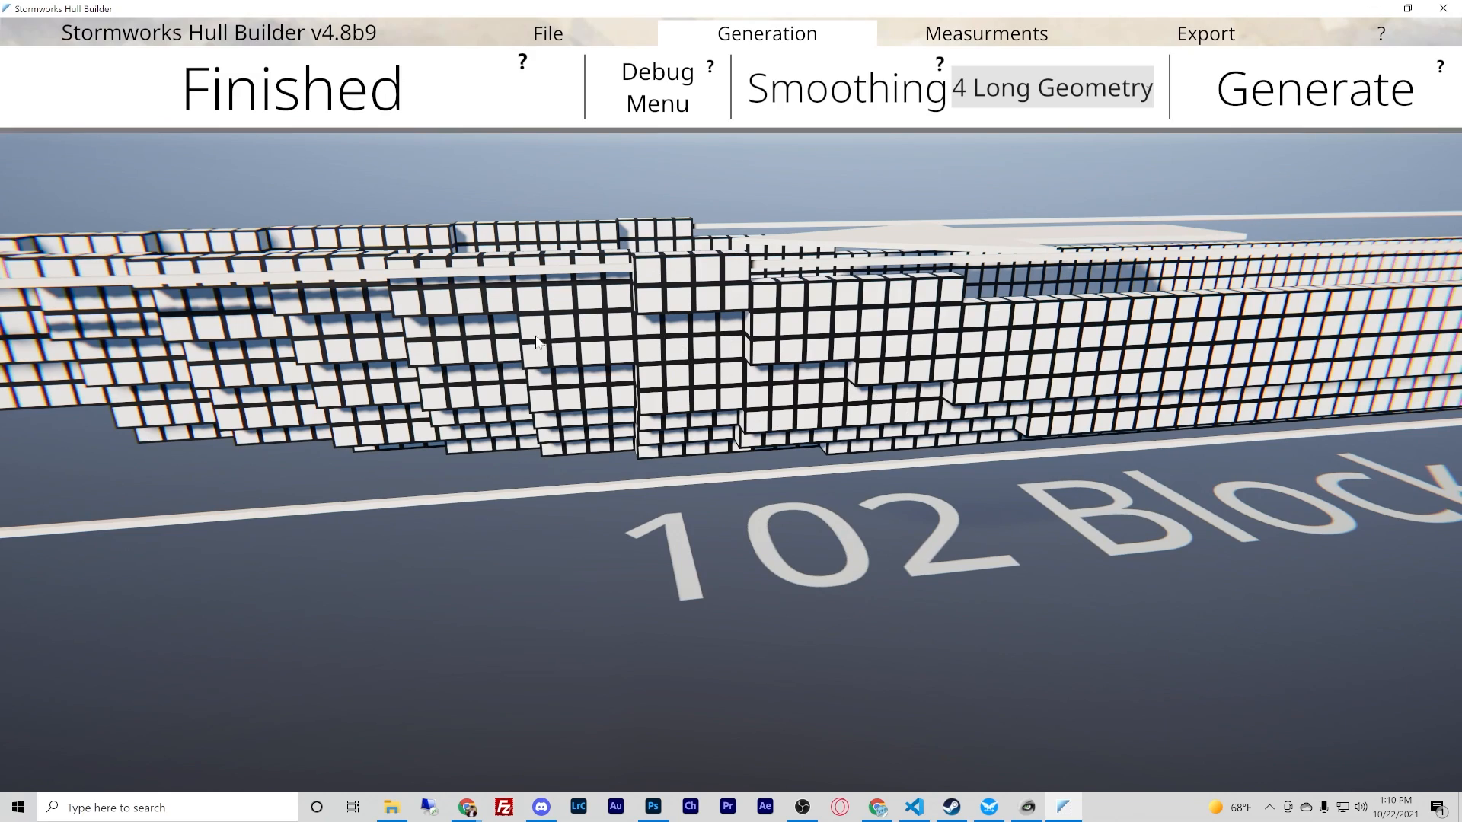
{"action": "key", "text": "a"}
{"action": "key", "text": "d"}
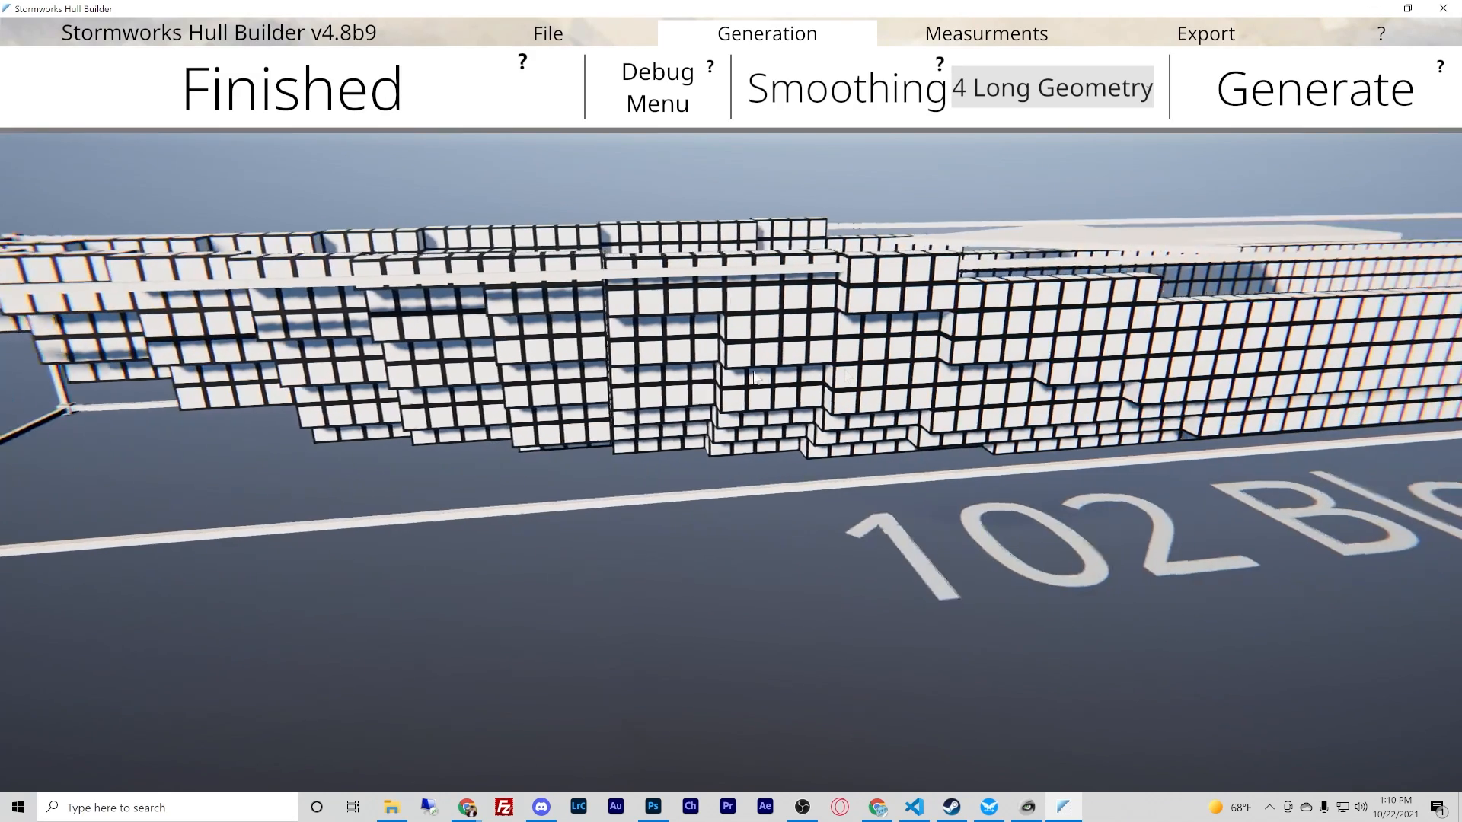
{"action": "right_click_drag", "start_coordinate": [723, 325], "coordinate": [731, 405]}
{"action": "scroll", "coordinate": [732, 409], "scroll_direction": "down", "scroll_amount": 5}
{"action": "key", "text": "s"}
{"action": "key", "text": "d"}
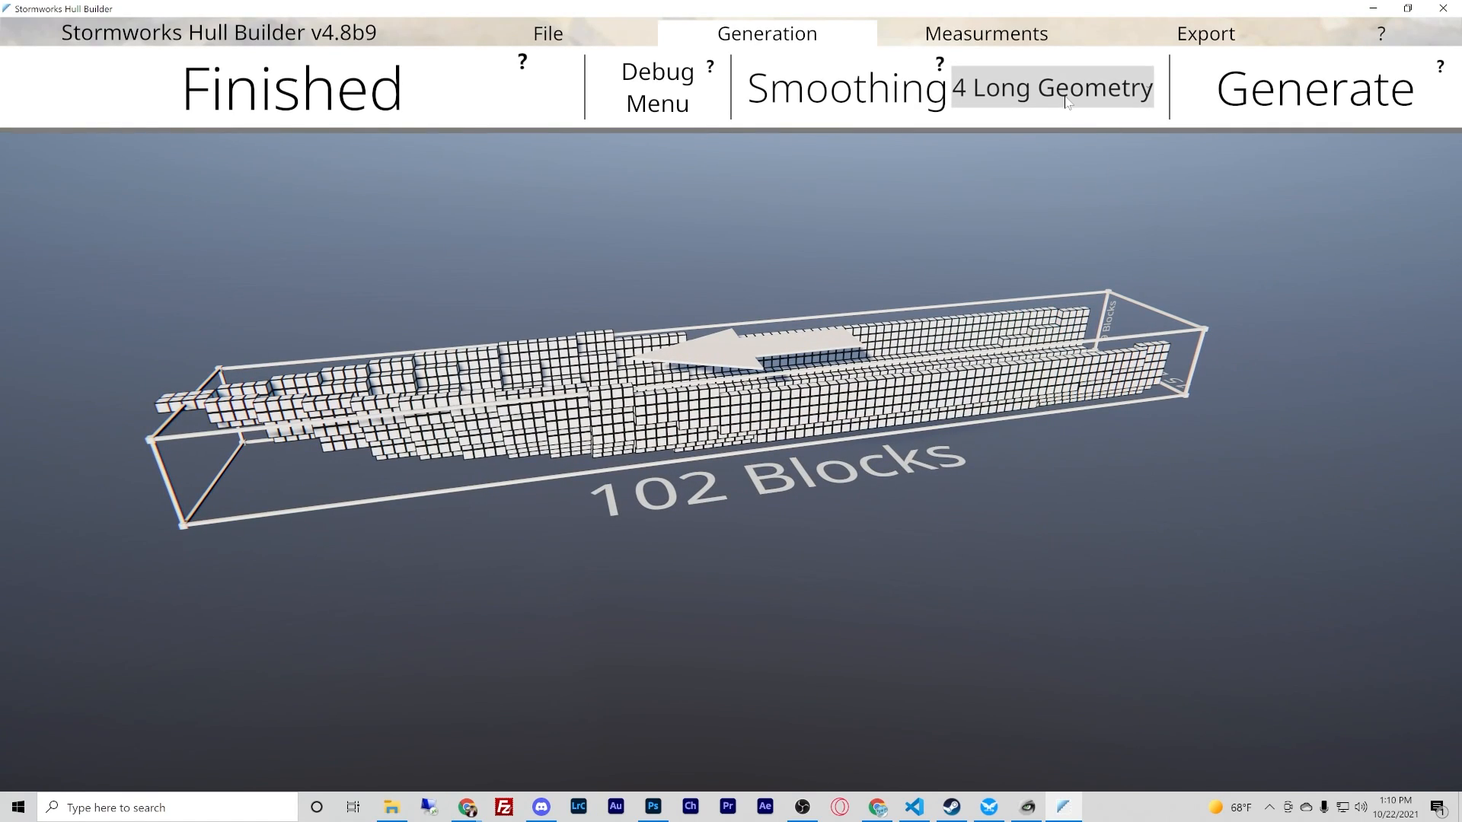
- Regenerate the hull with Basic Smoothing and inspect the sloped blocks around the bow
{"action": "left_click", "coordinate": [1066, 101]}
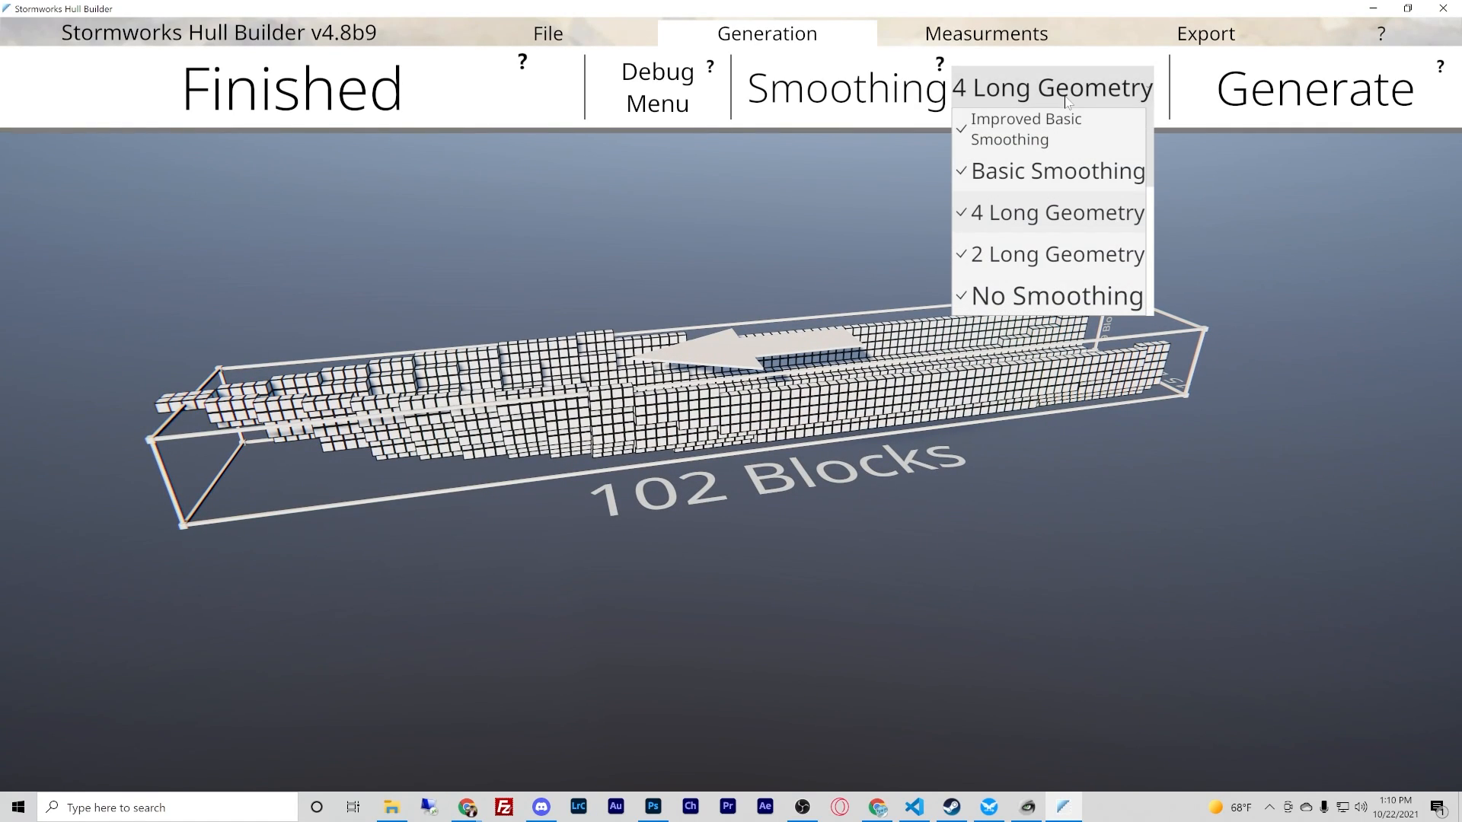
{"action": "left_click", "coordinate": [1056, 175]}
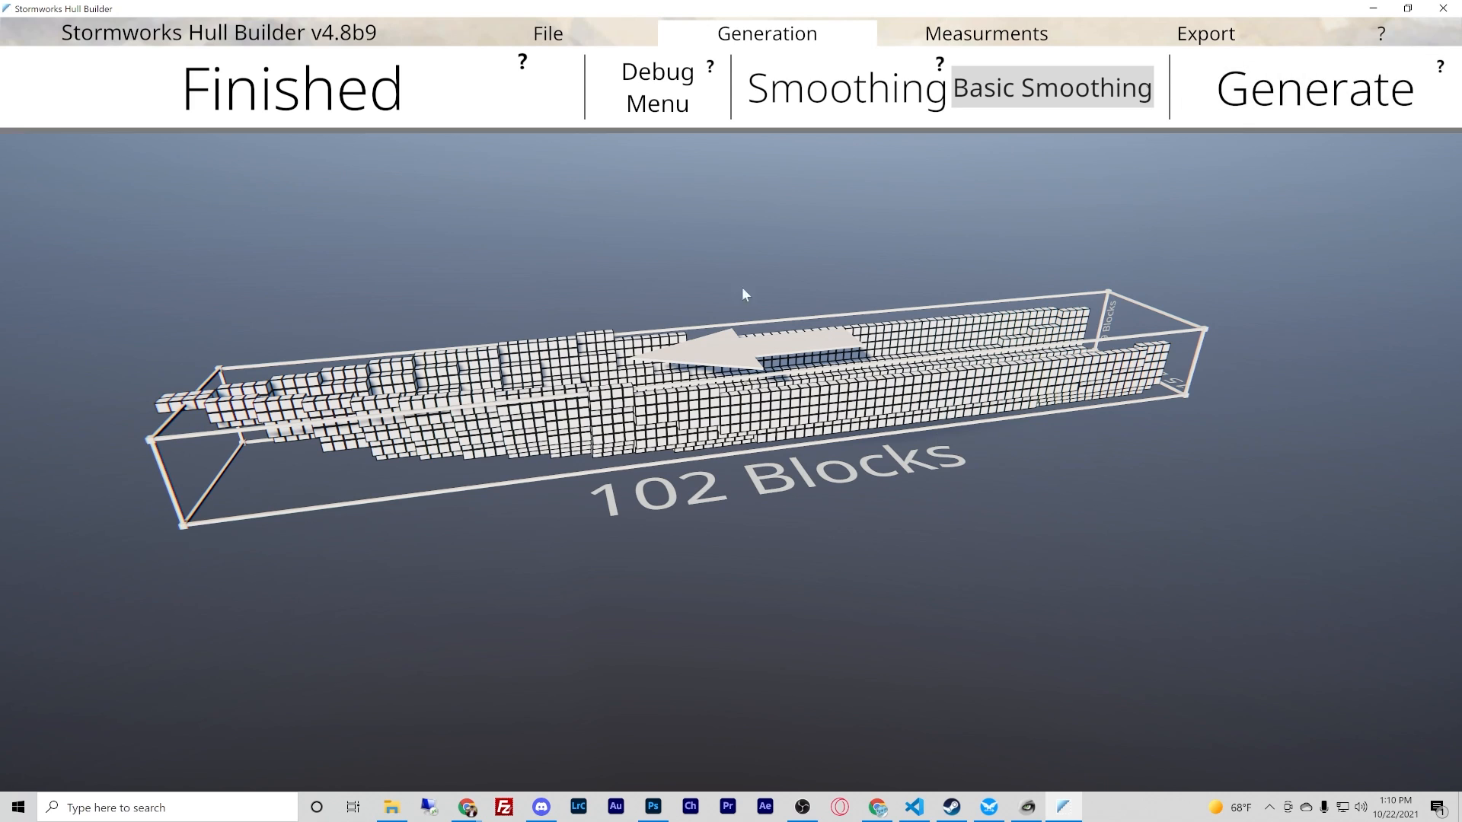
{"action": "left_click", "coordinate": [1261, 108]}
{"action": "right_click_drag", "start_coordinate": [960, 374], "coordinate": [731, 405]}
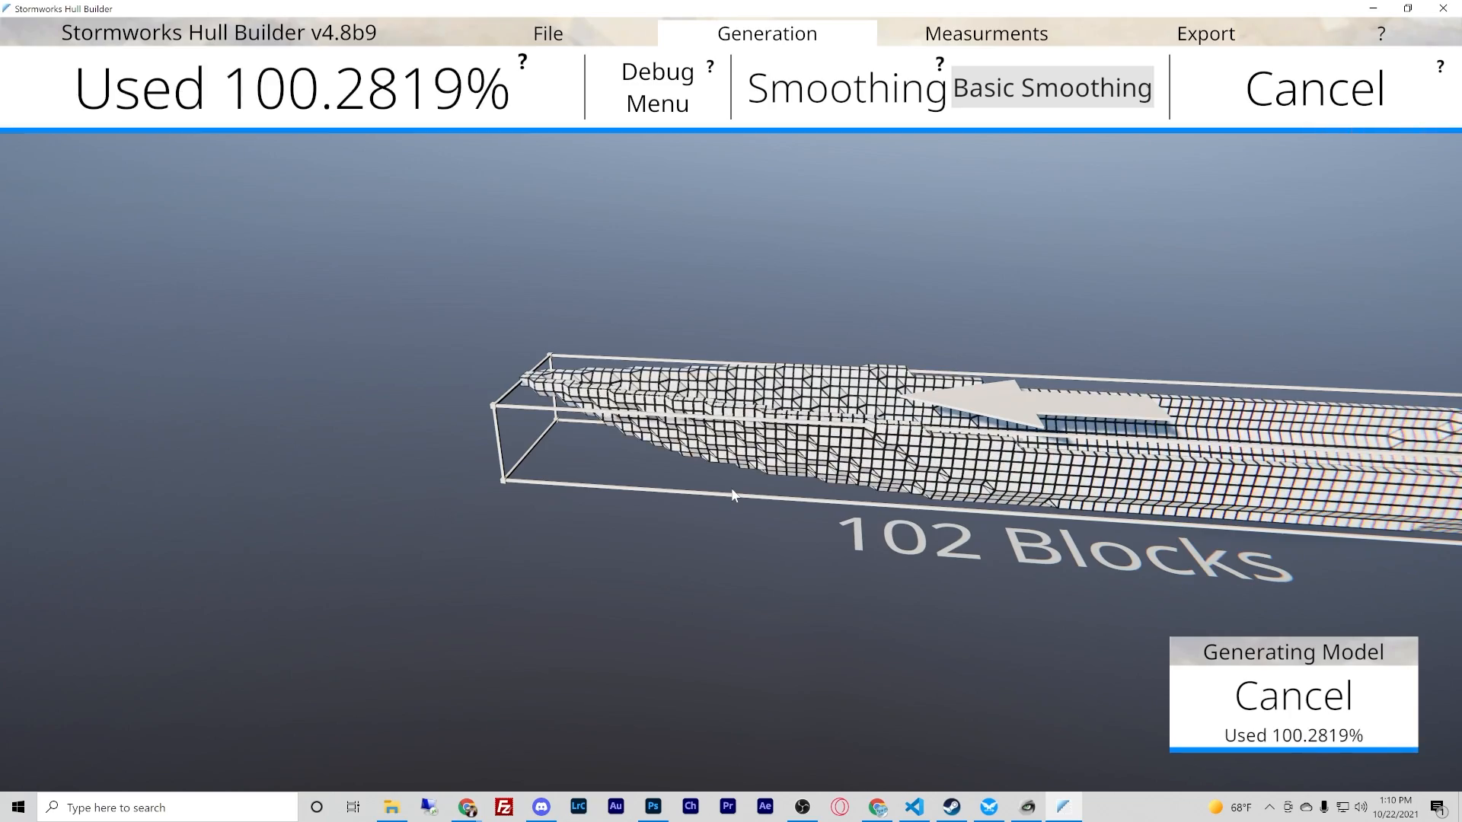
{"action": "key", "text": "w"}
{"action": "right_click_drag", "start_coordinate": [732, 489], "coordinate": [731, 404]}
{"action": "key", "text": "s"}
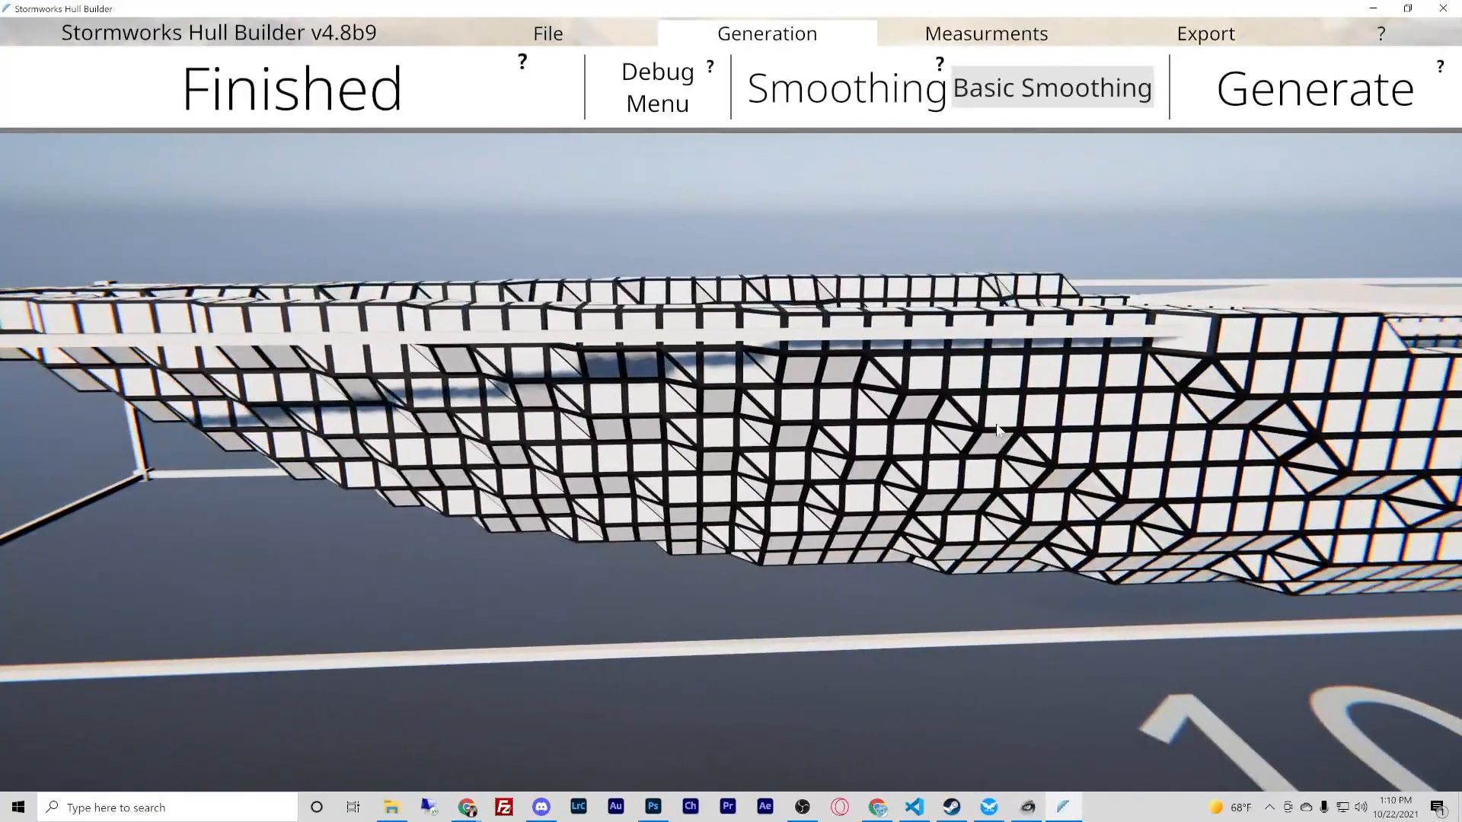
{"action": "right_click_drag", "start_coordinate": [981, 448], "coordinate": [732, 412]}
{"action": "key", "text": "s"}
{"action": "right_click_drag", "start_coordinate": [905, 453], "coordinate": [731, 412]}
- Regenerate the hull with Improved Basic Smoothing and inspect it from the side and from inside
{"action": "left_click", "coordinate": [1054, 88]}
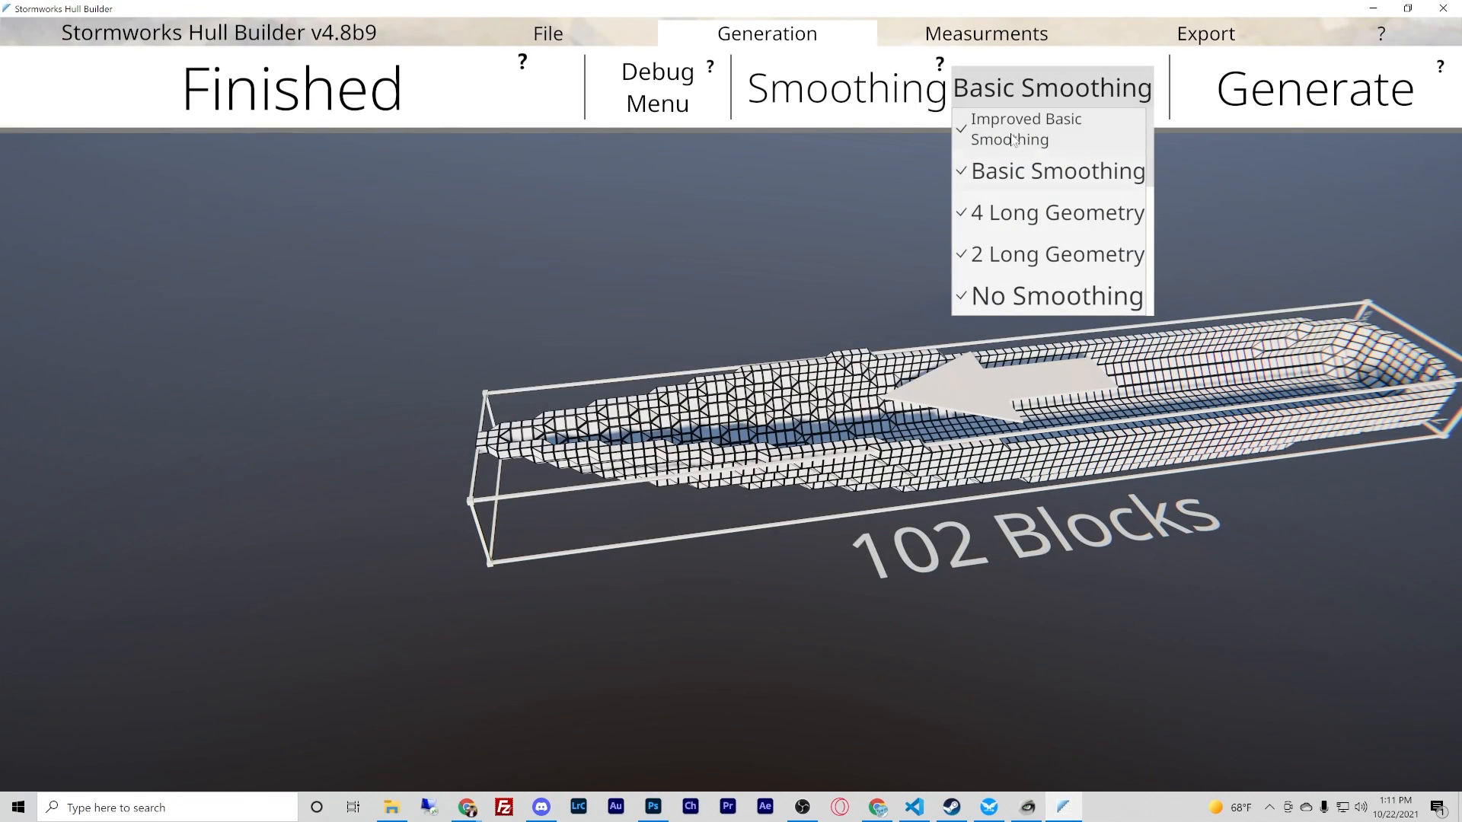
{"action": "left_click", "coordinate": [1058, 131]}
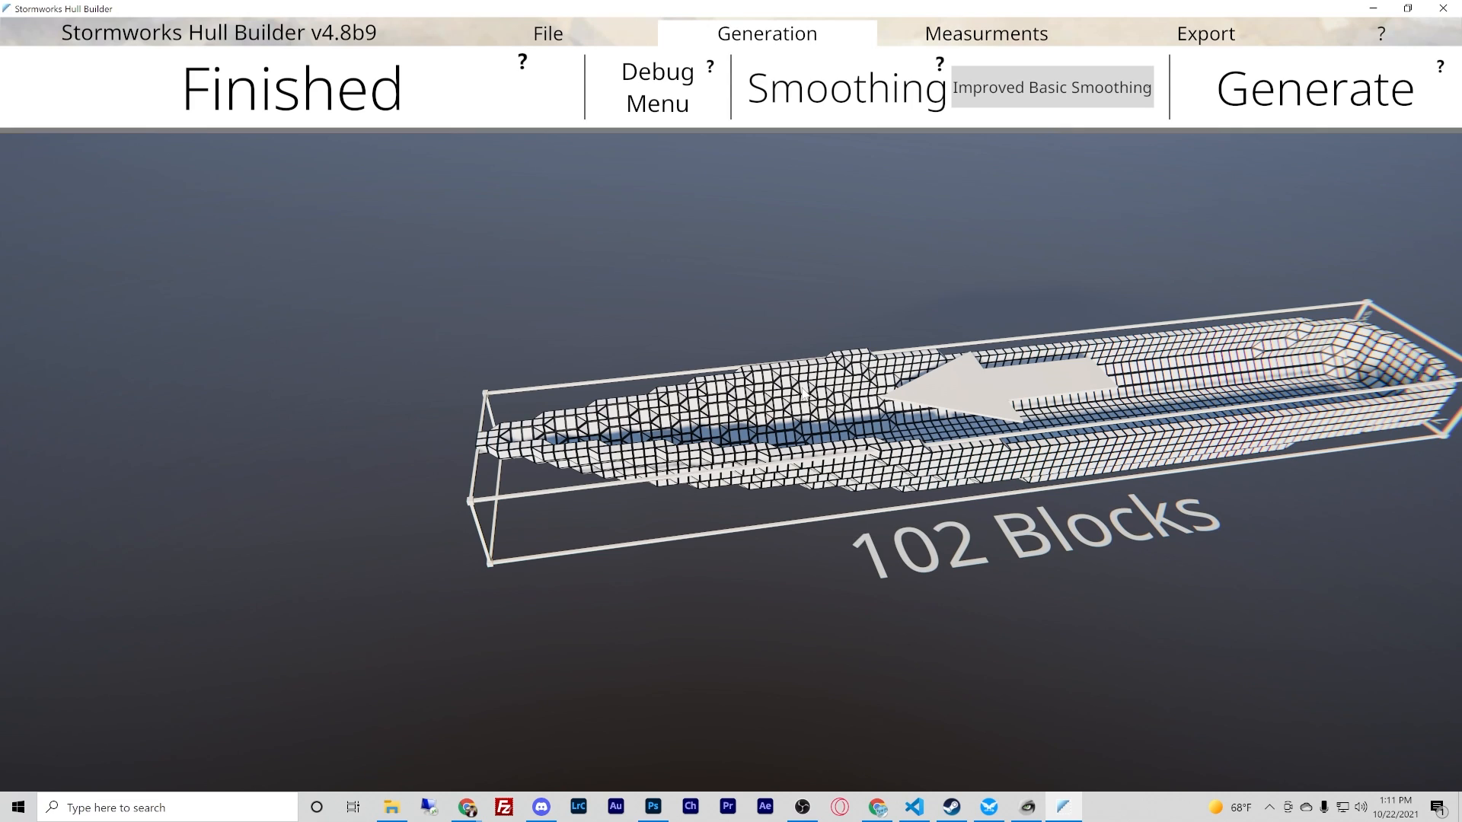
{"action": "left_click", "coordinate": [1285, 108]}
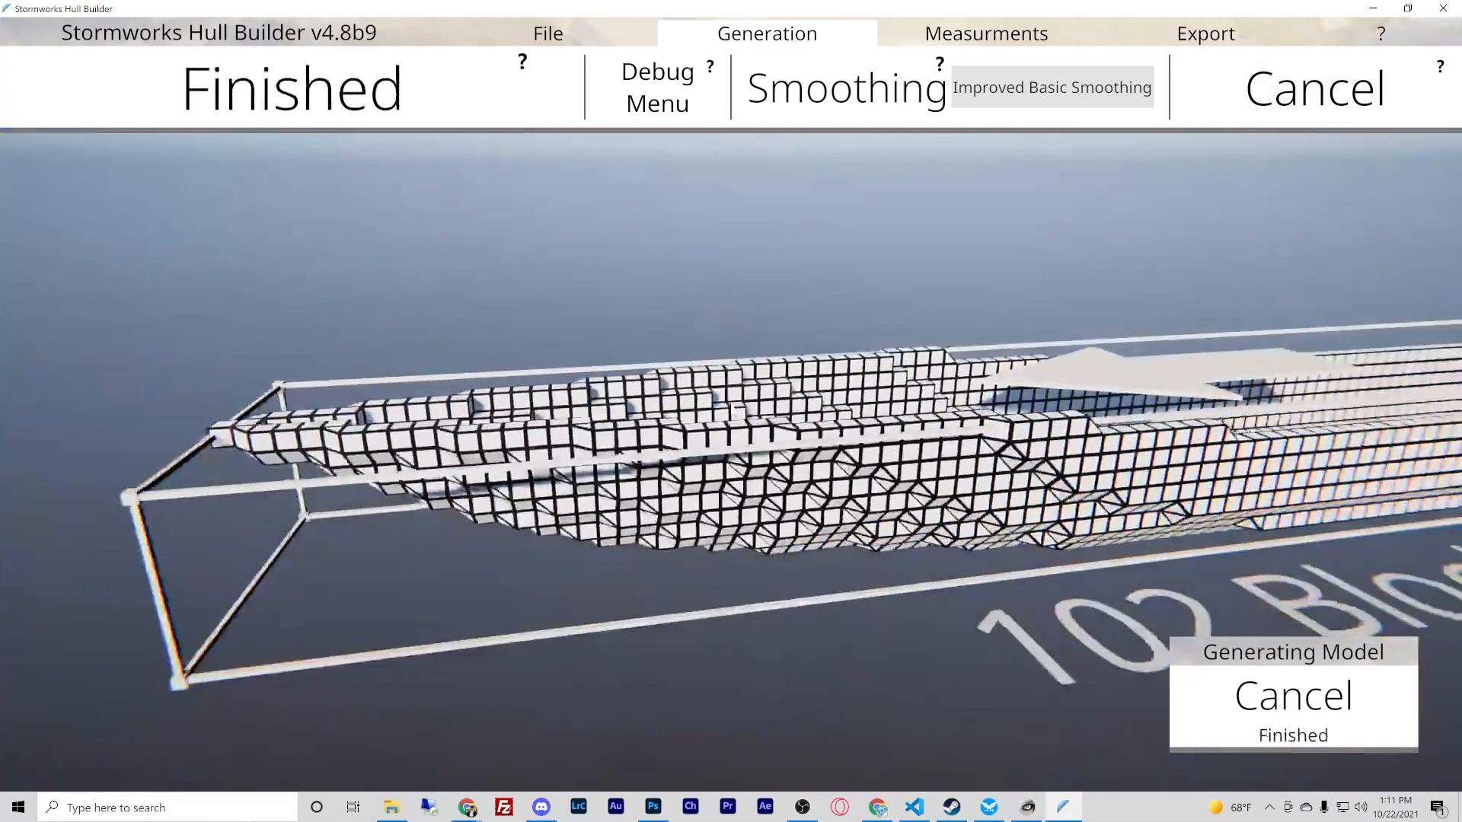
{"action": "right_click_drag", "start_coordinate": [734, 412], "coordinate": [734, 412]}
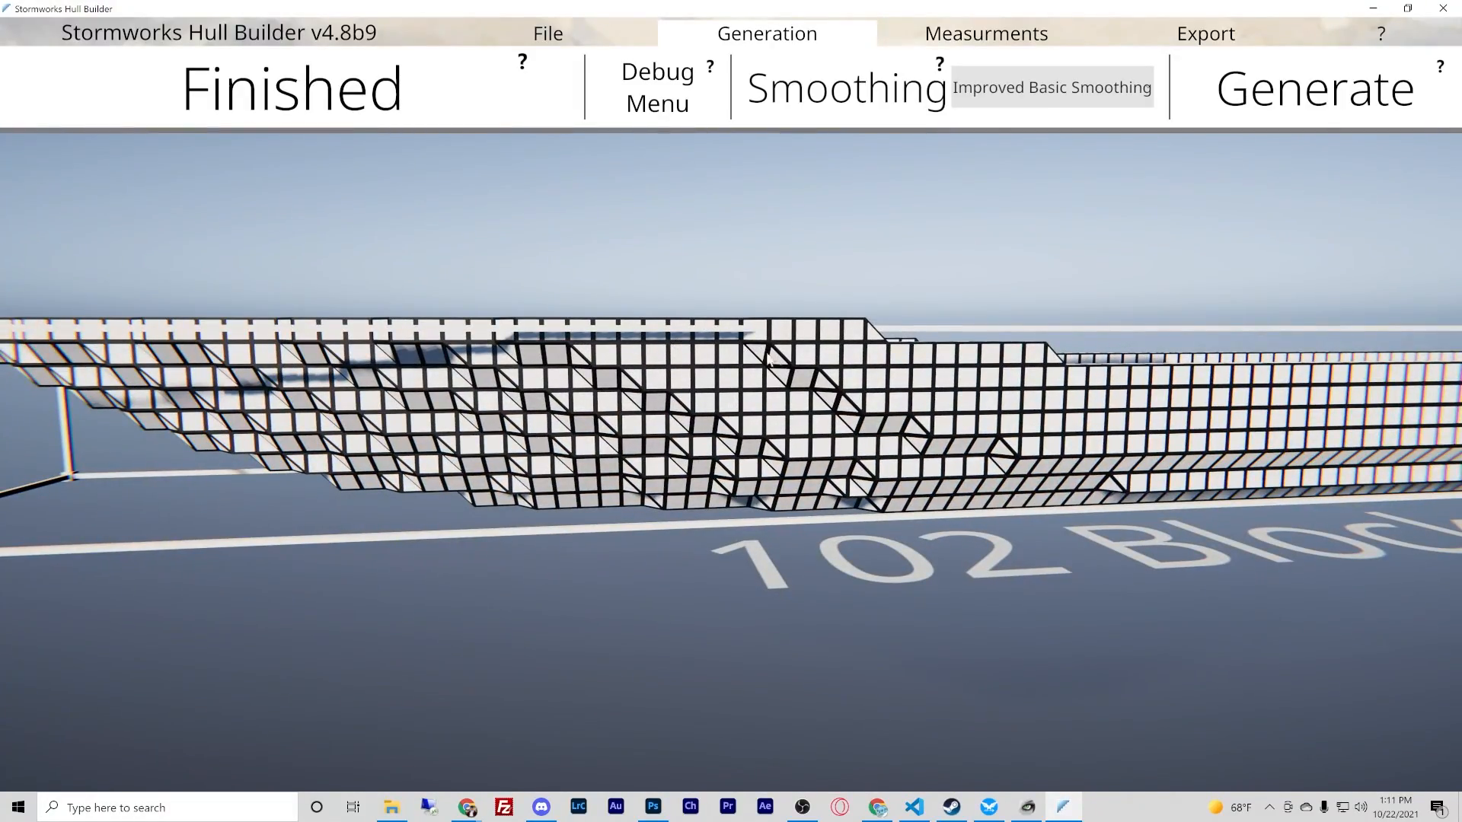
{"action": "right_click_drag", "start_coordinate": [1074, 480], "coordinate": [731, 410]}
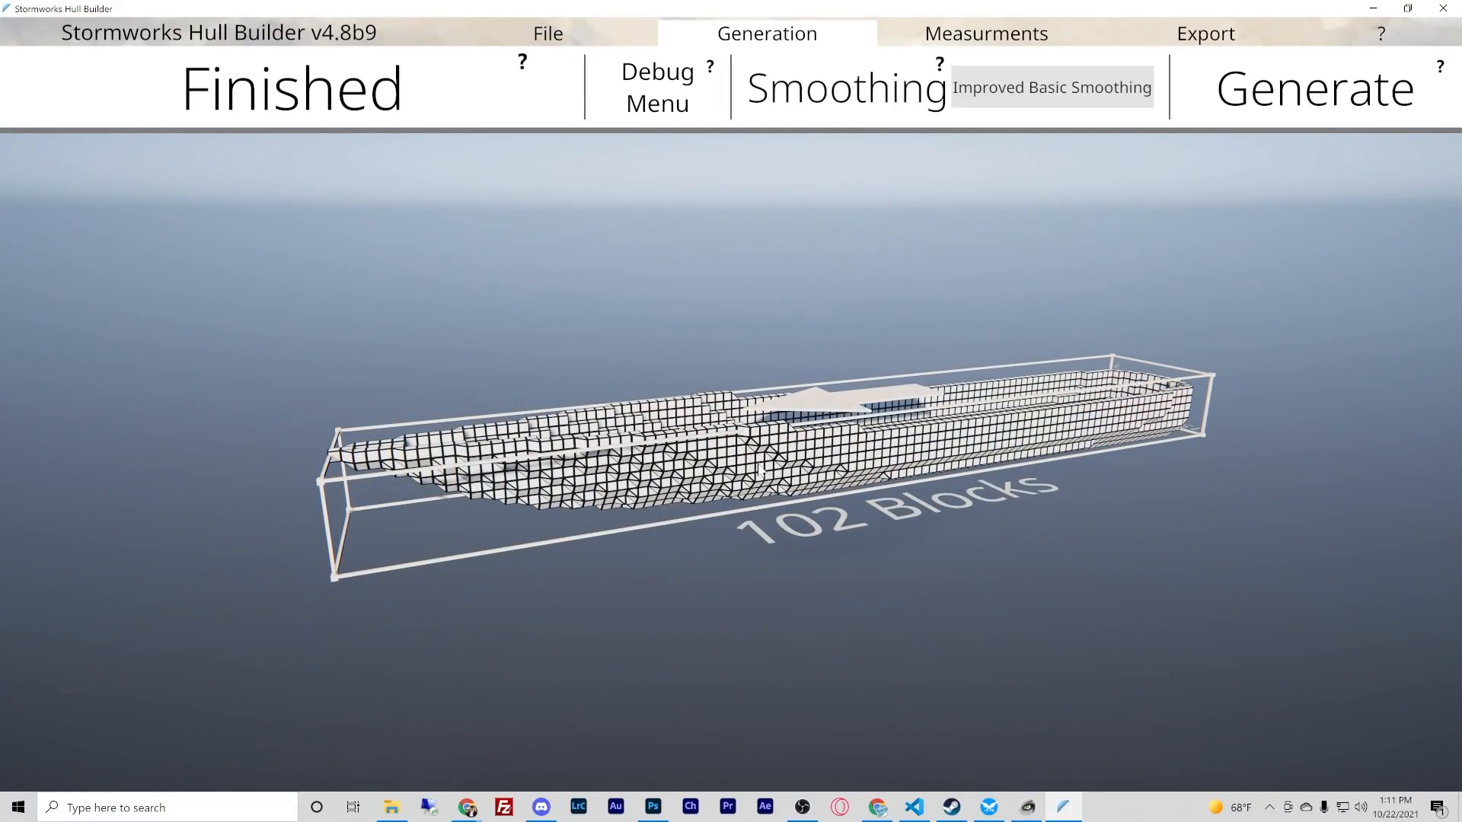
{"action": "right_click_drag", "start_coordinate": [715, 480], "coordinate": [731, 411]}
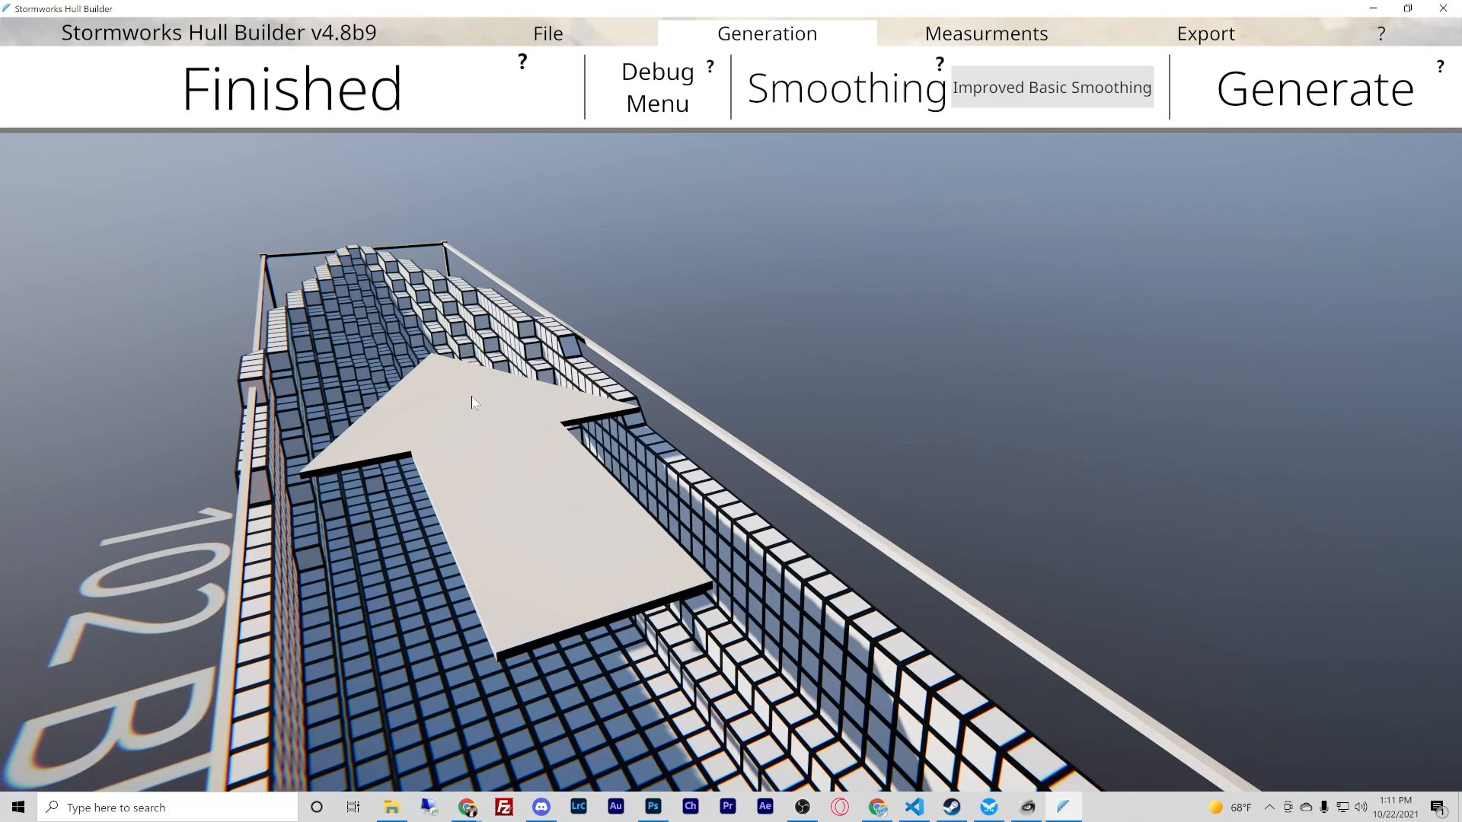
{"action": "right_click_drag", "start_coordinate": [471, 449], "coordinate": [731, 411]}
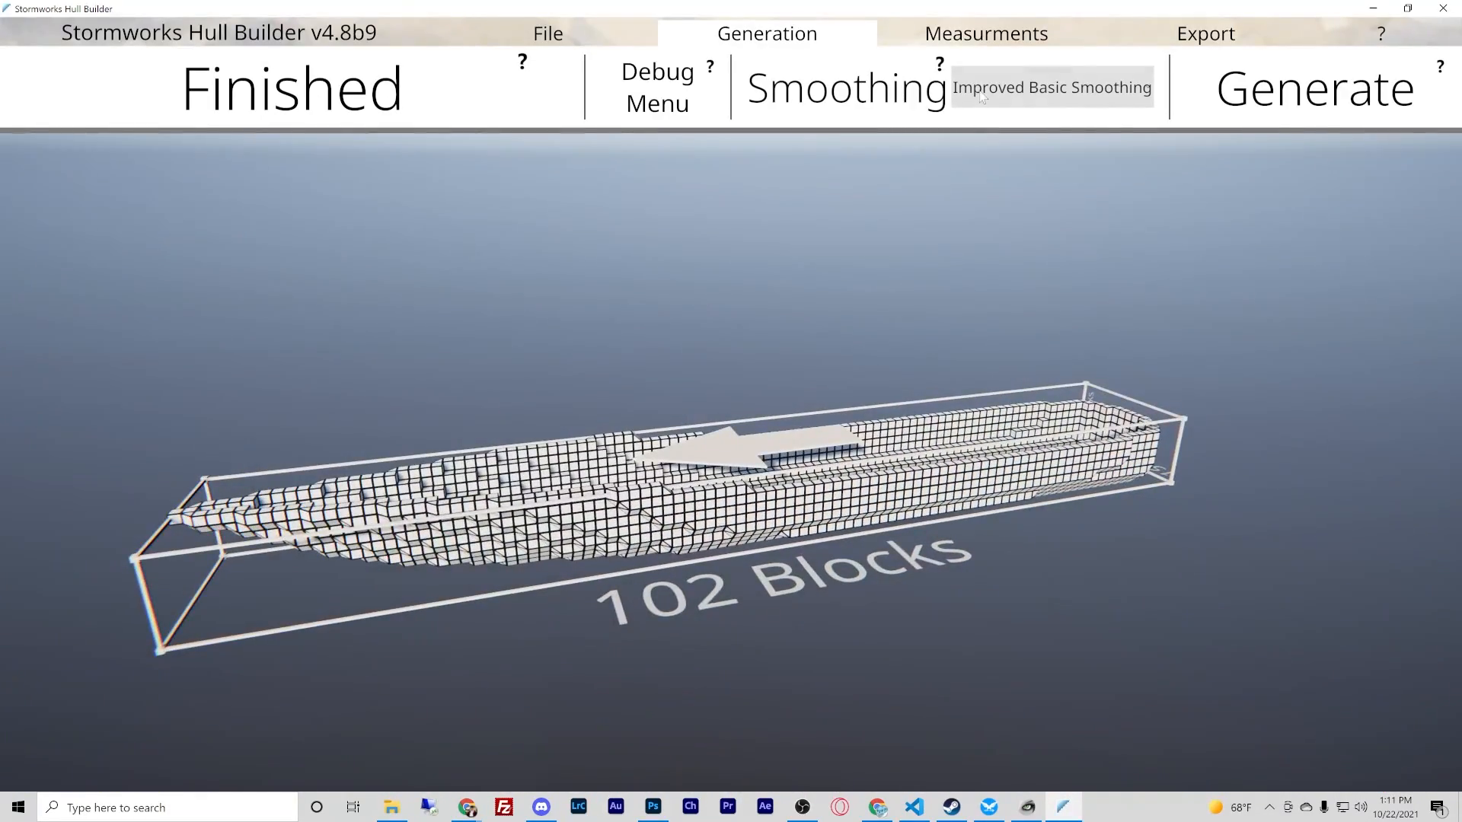
{"action": "key", "text": "a"}
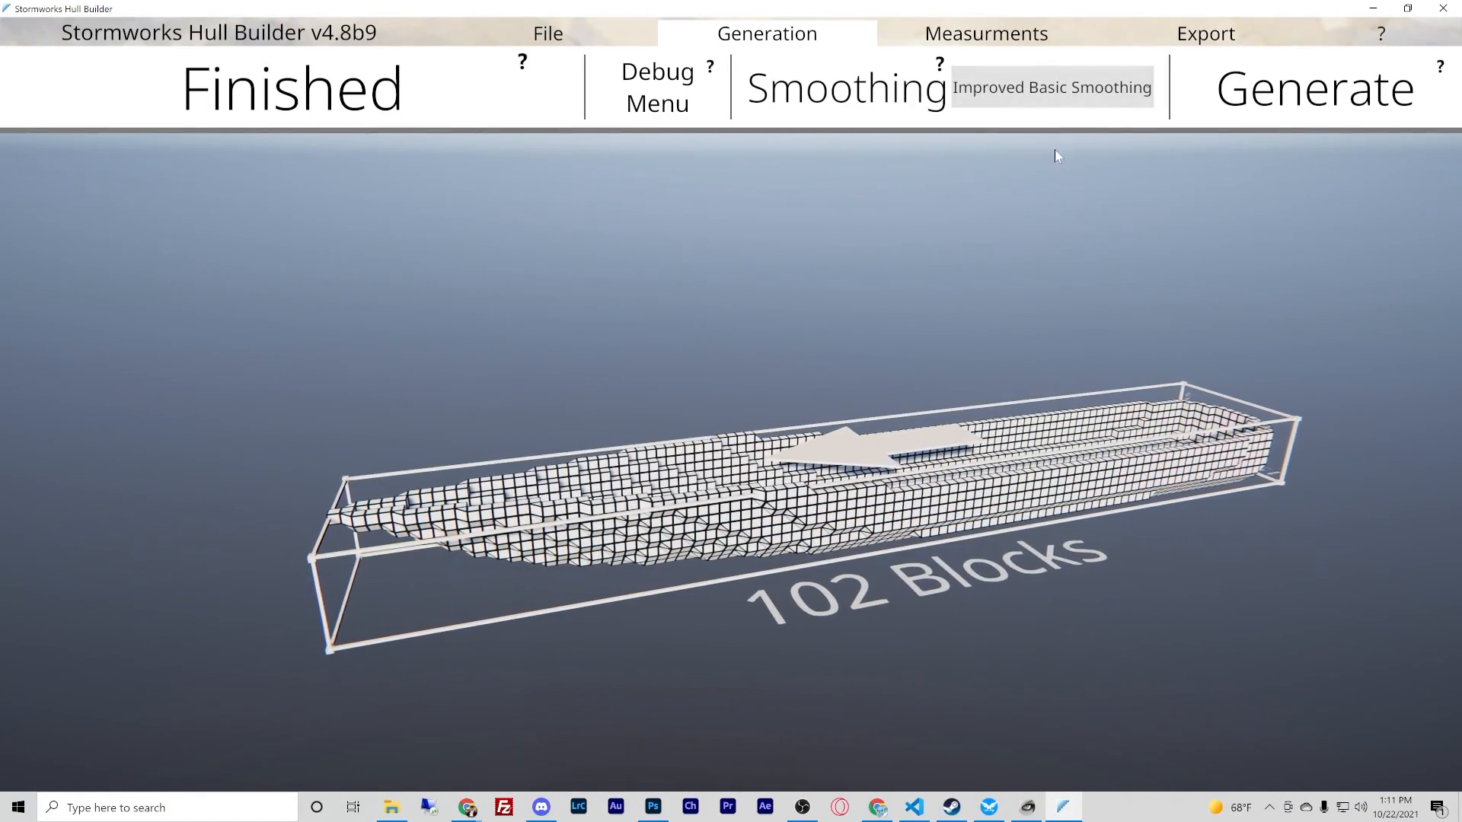
- Export the generated hull by generating its XML and saving it to the preset save path
{"action": "left_click", "coordinate": [1217, 39]}
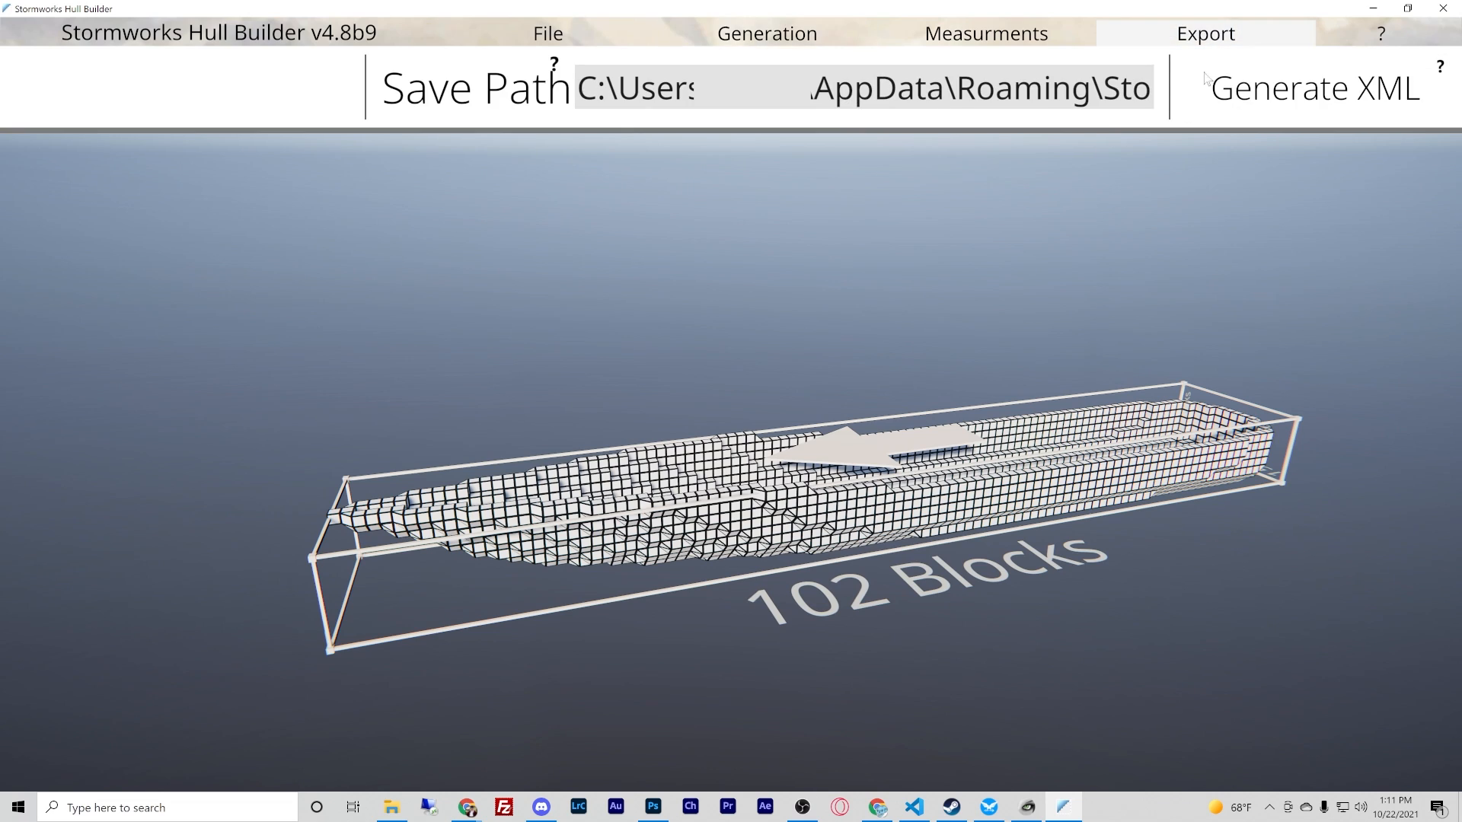
{"action": "left_click", "coordinate": [1275, 91]}
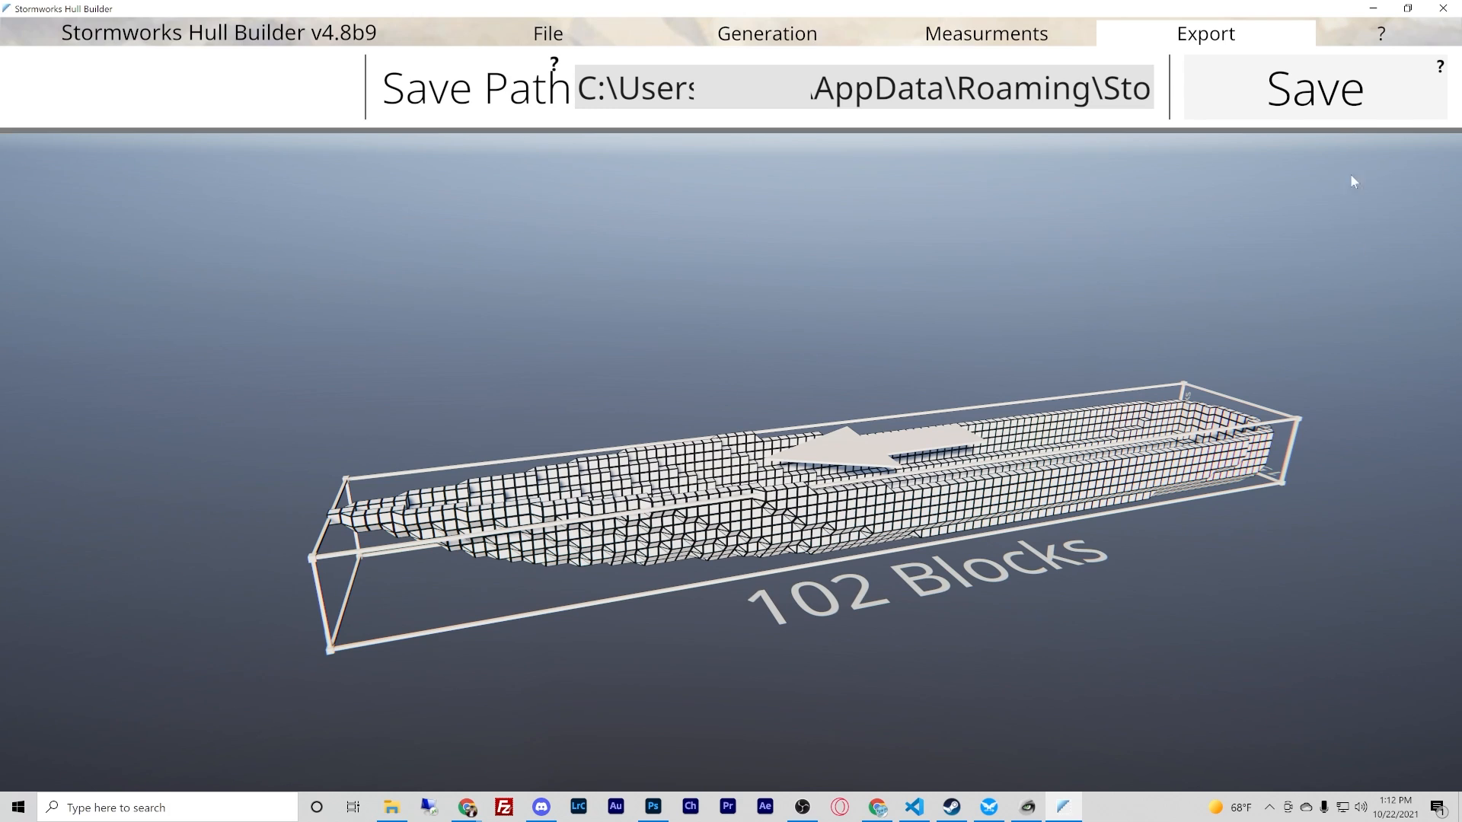
{"action": "left_click", "coordinate": [1311, 95]}
{"action": "right_click_drag", "start_coordinate": [1065, 322], "coordinate": [731, 404]}
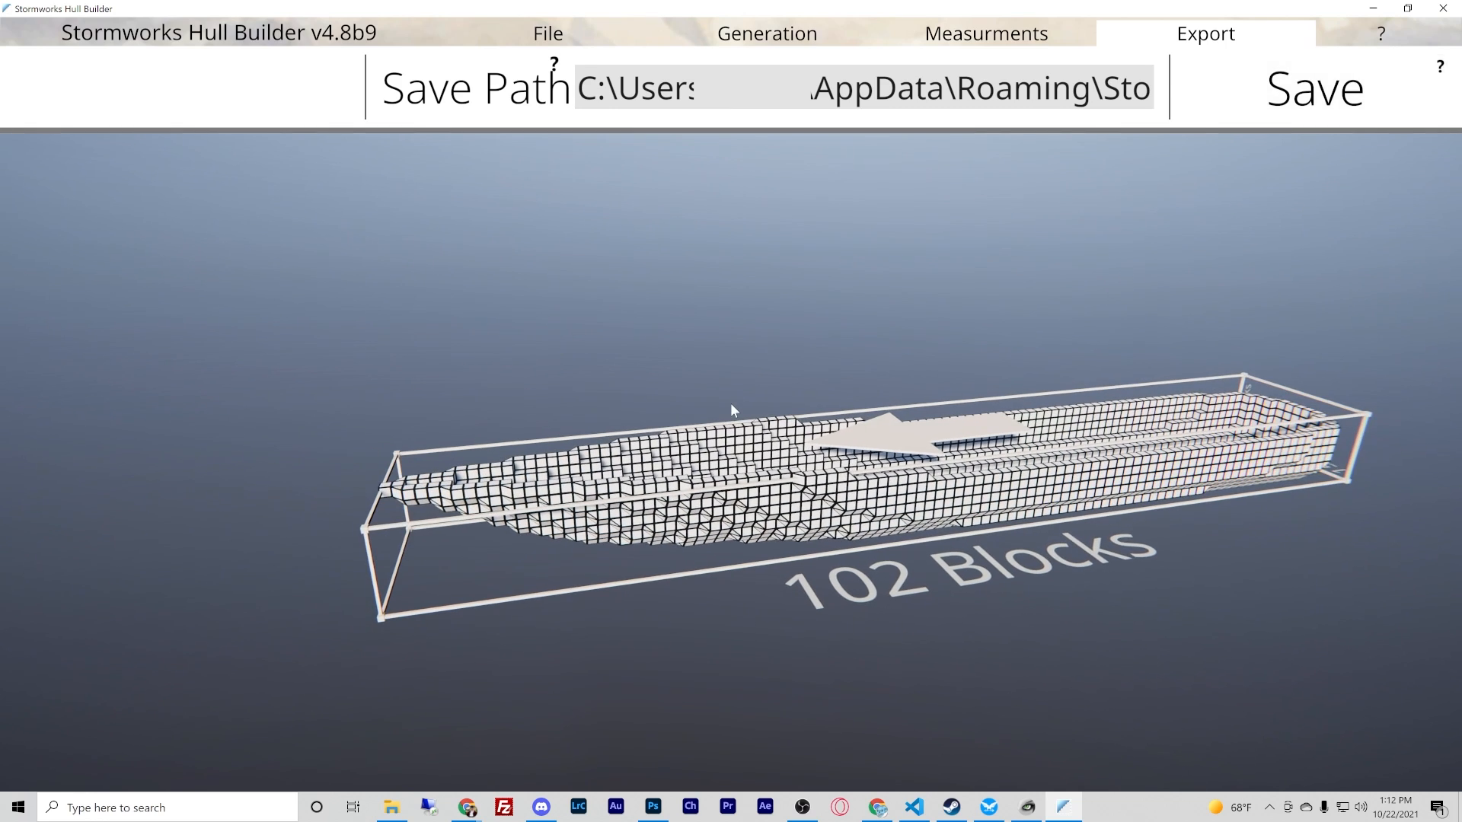
- Try to load Liberty.obj from d:/3D MODELS as the hull mesh and dismiss the error
{"action": "left_click", "coordinate": [542, 37]}
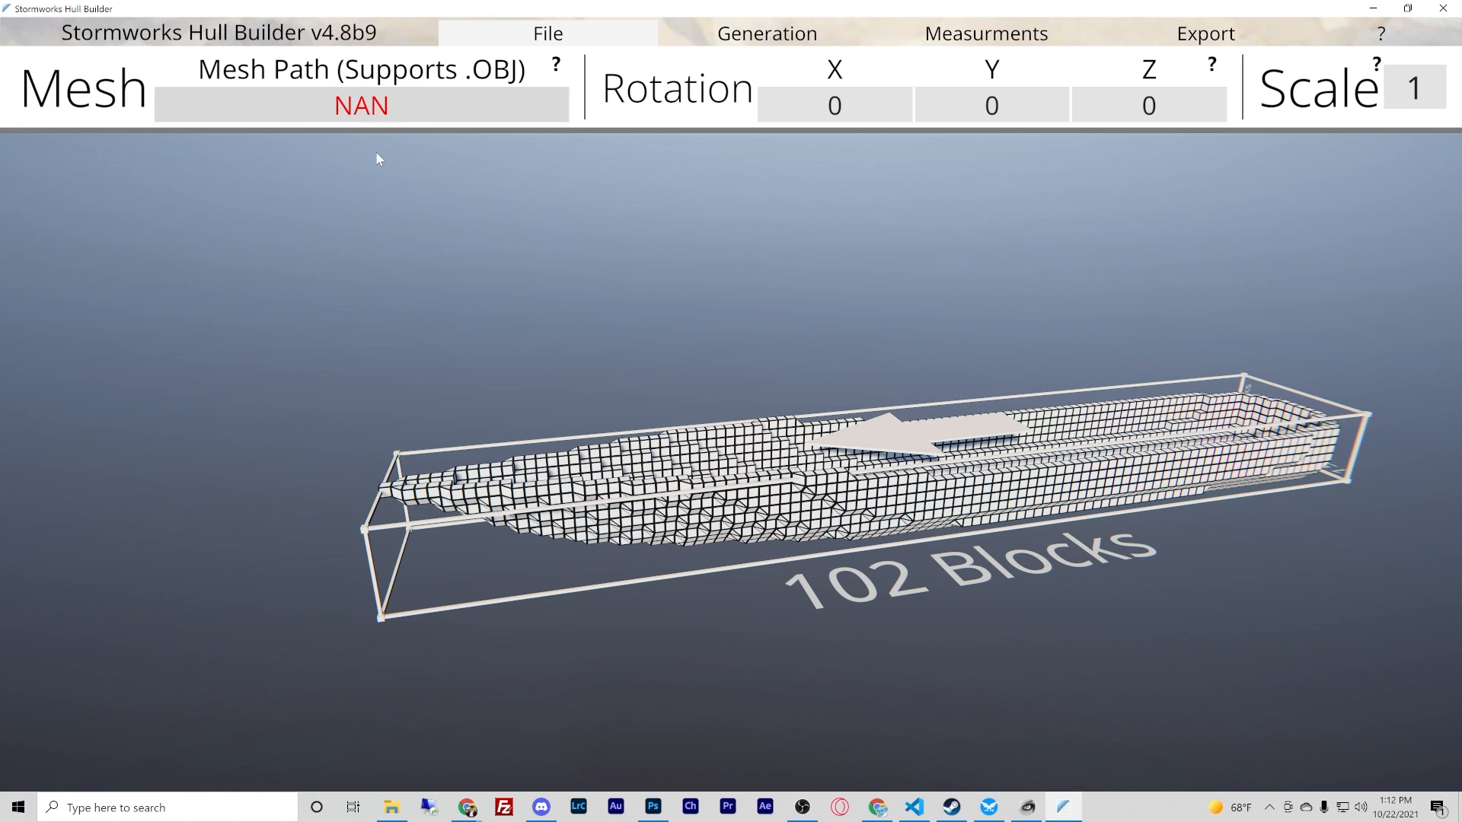
{"action": "left_click", "coordinate": [388, 110]}
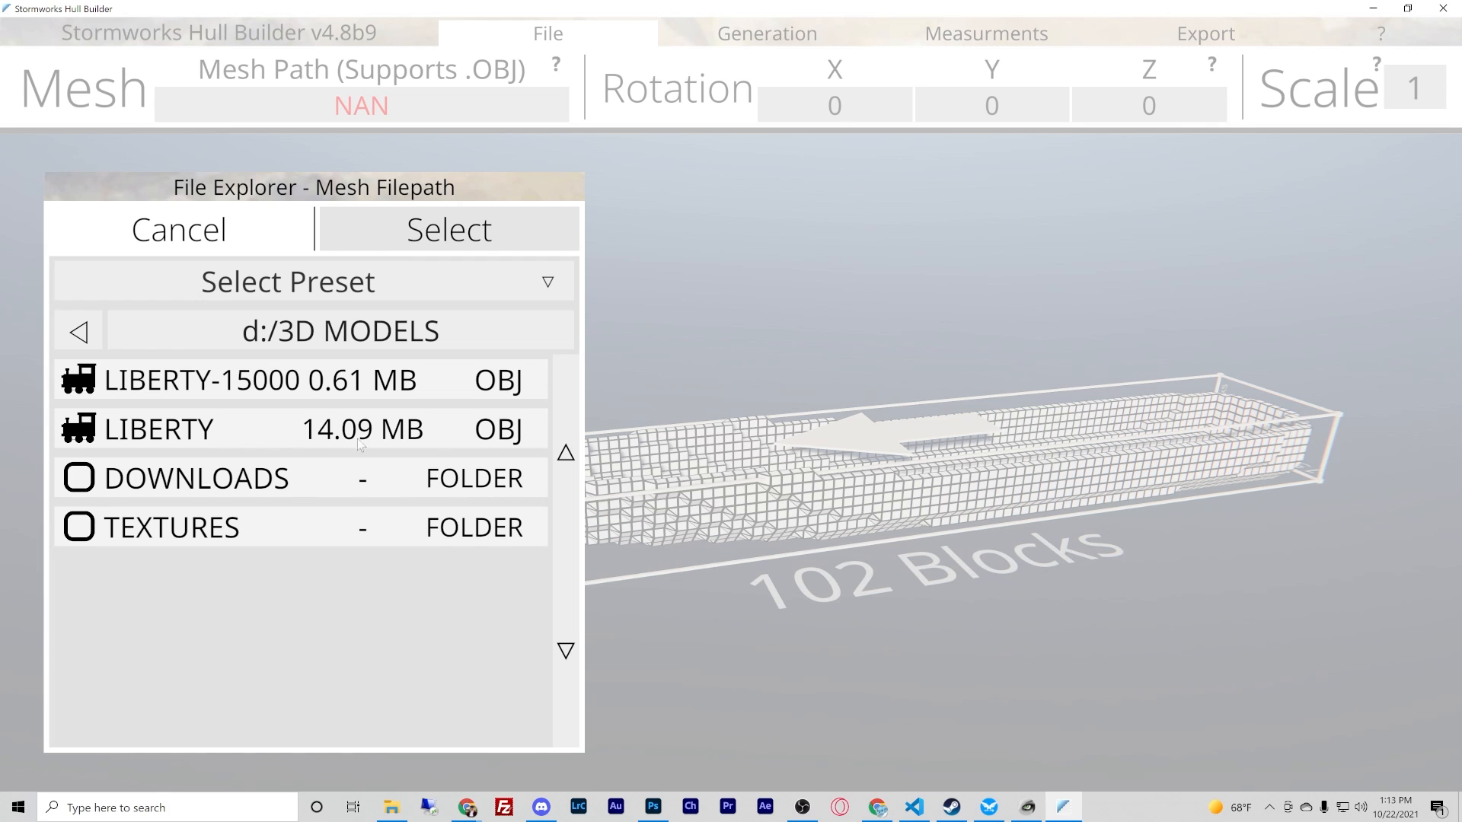
{"action": "left_click", "coordinate": [245, 432]}
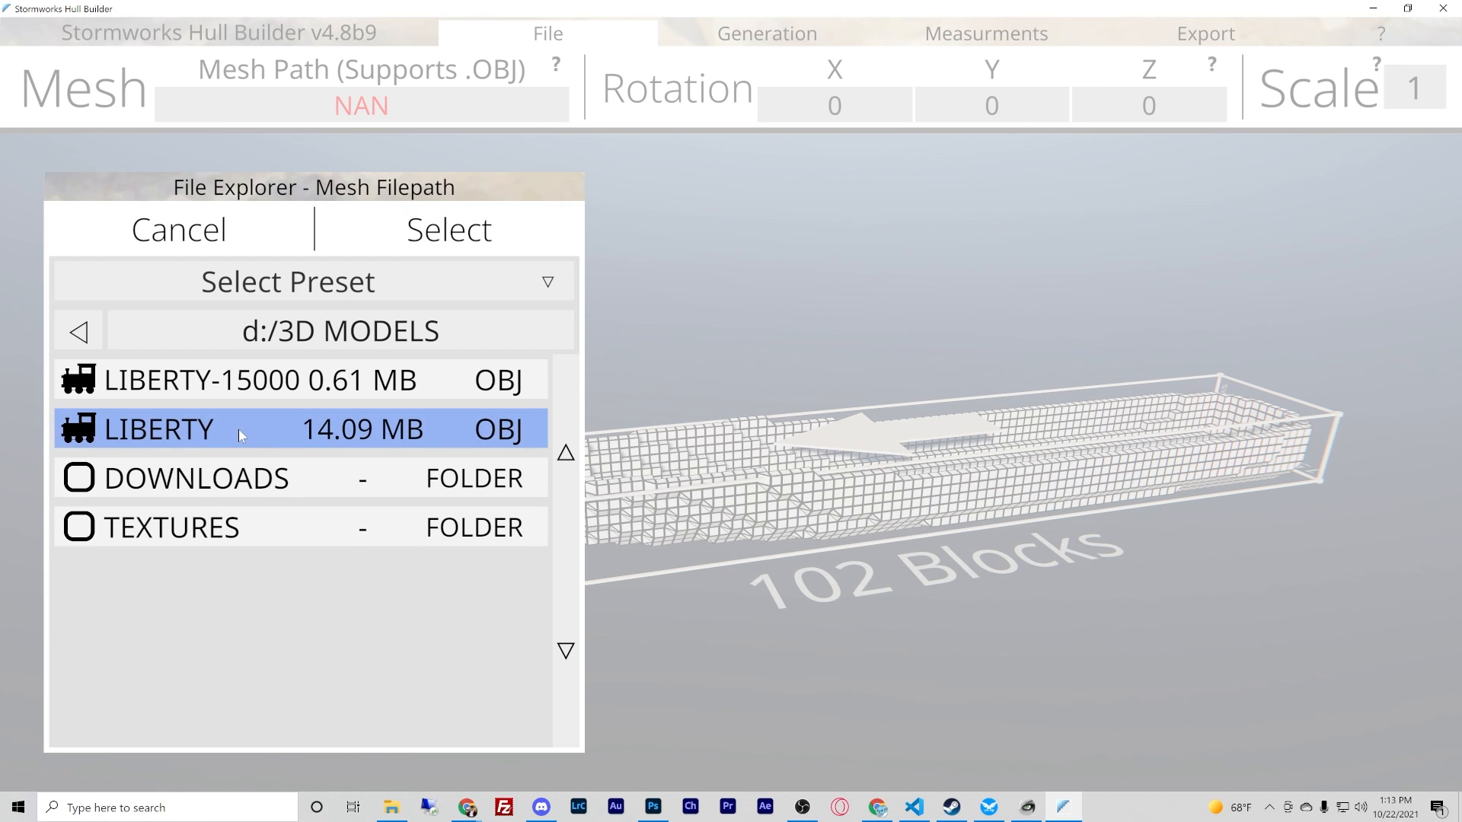
{"action": "double_click", "coordinate": [239, 430]}
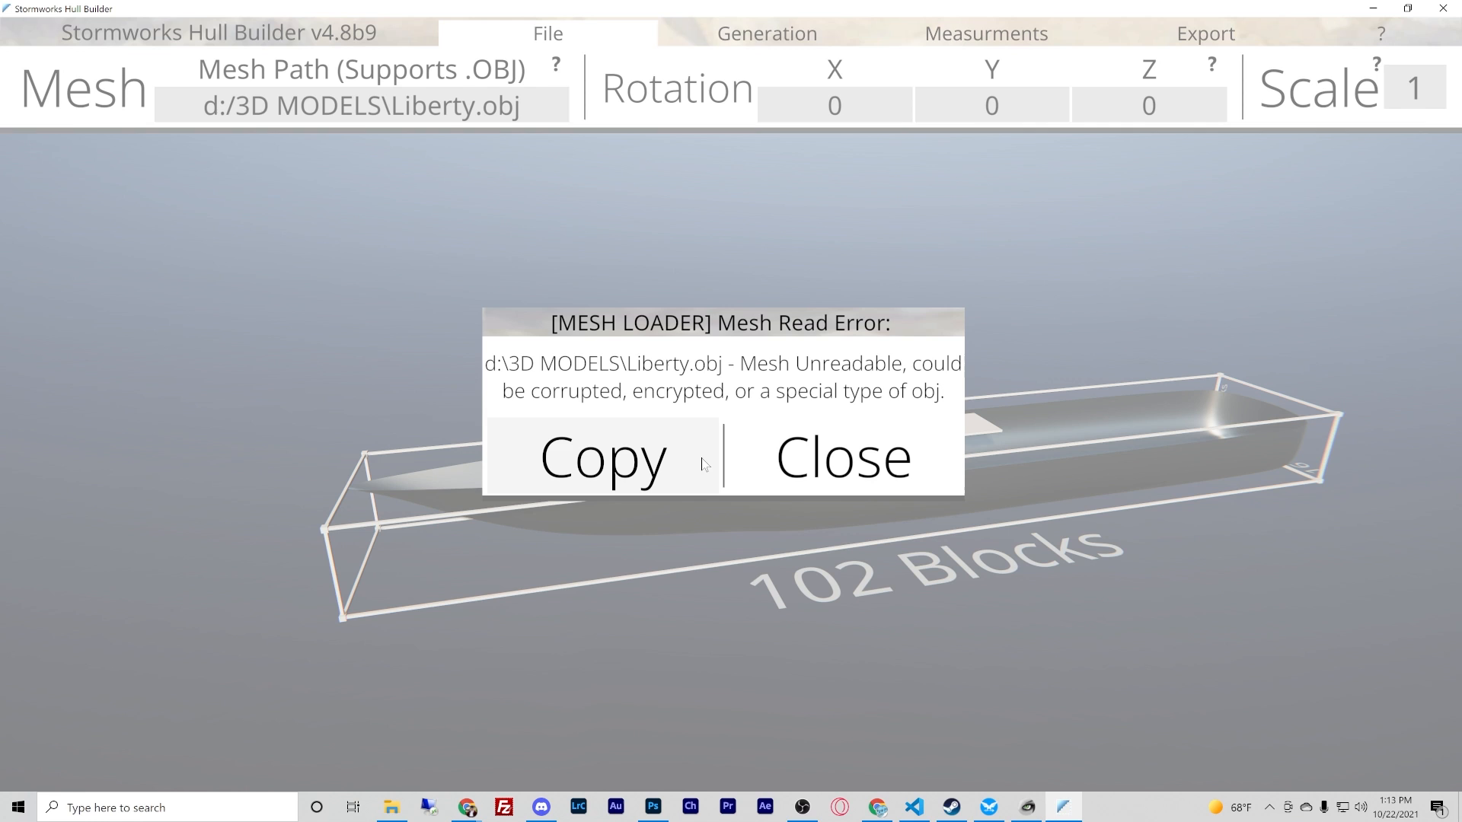
{"action": "left_click", "coordinate": [826, 466]}
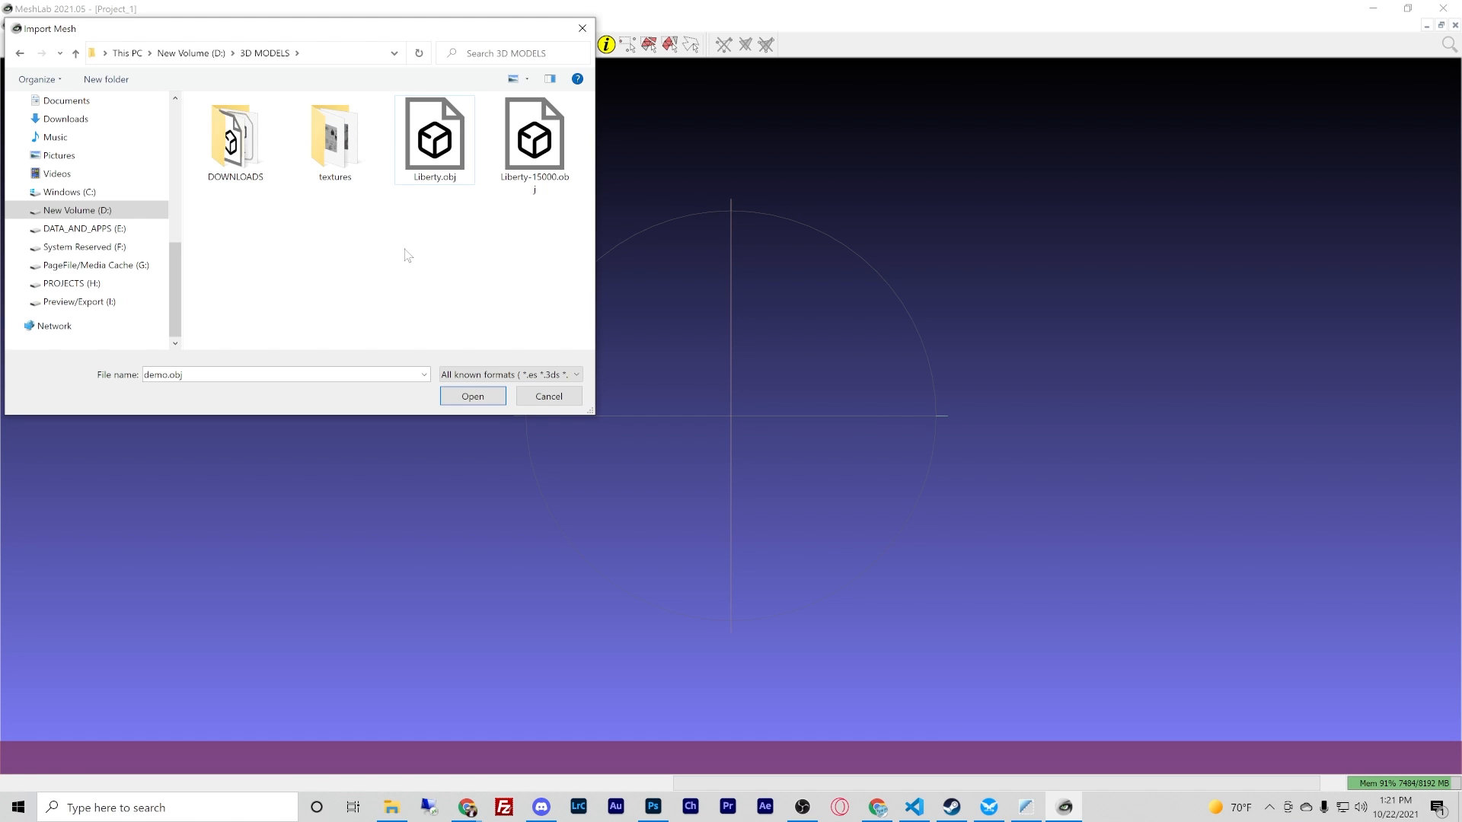
- Switch to MeshLab, import Liberty.obj from the 3D MODELS folder, and examine the ship's mesh and its vertex and face counts
{"action": "double_click", "coordinate": [432, 158]}
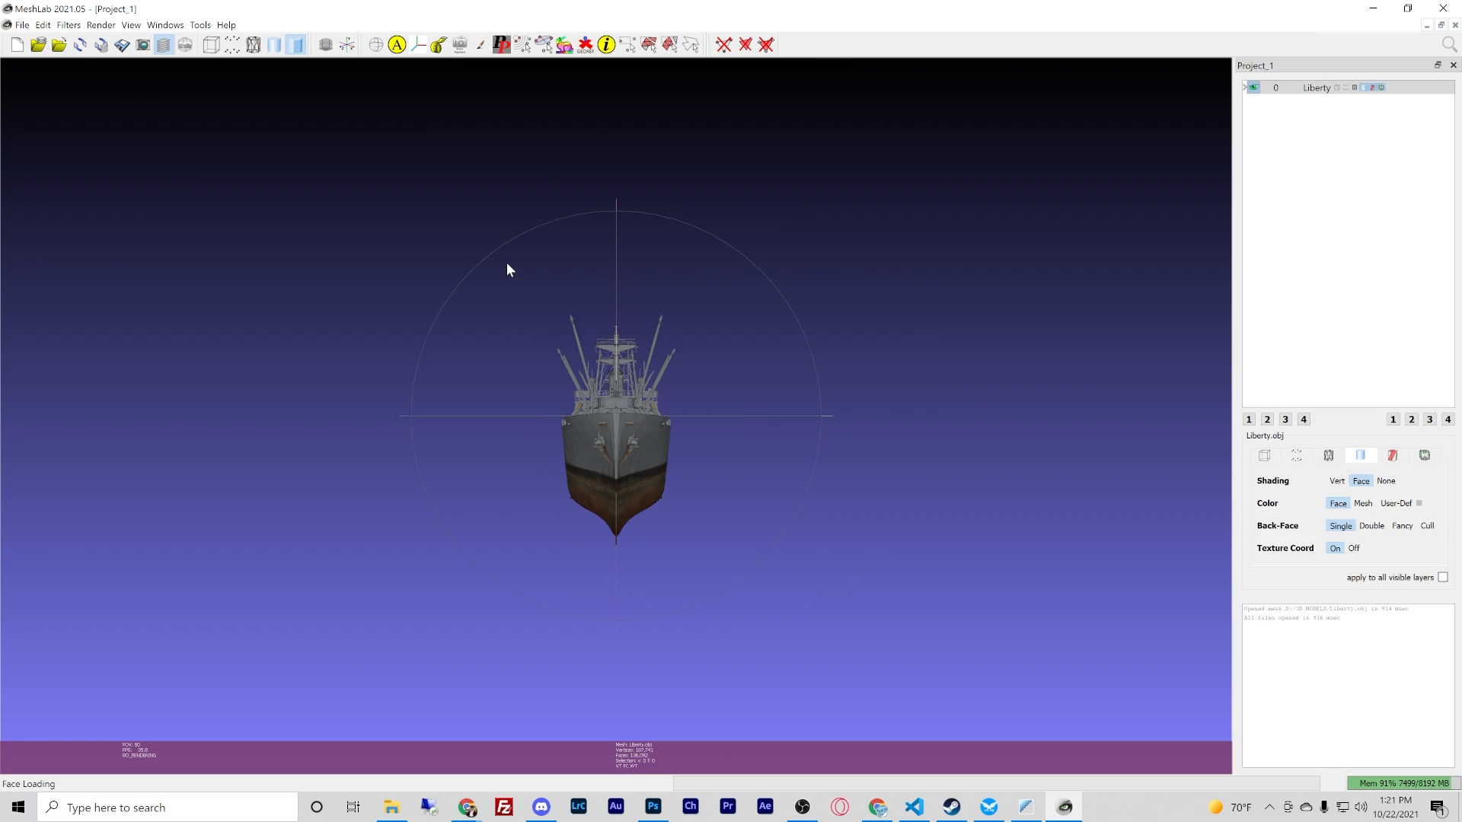
{"action": "left_click_drag", "start_coordinate": [507, 263], "coordinate": [600, 417]}
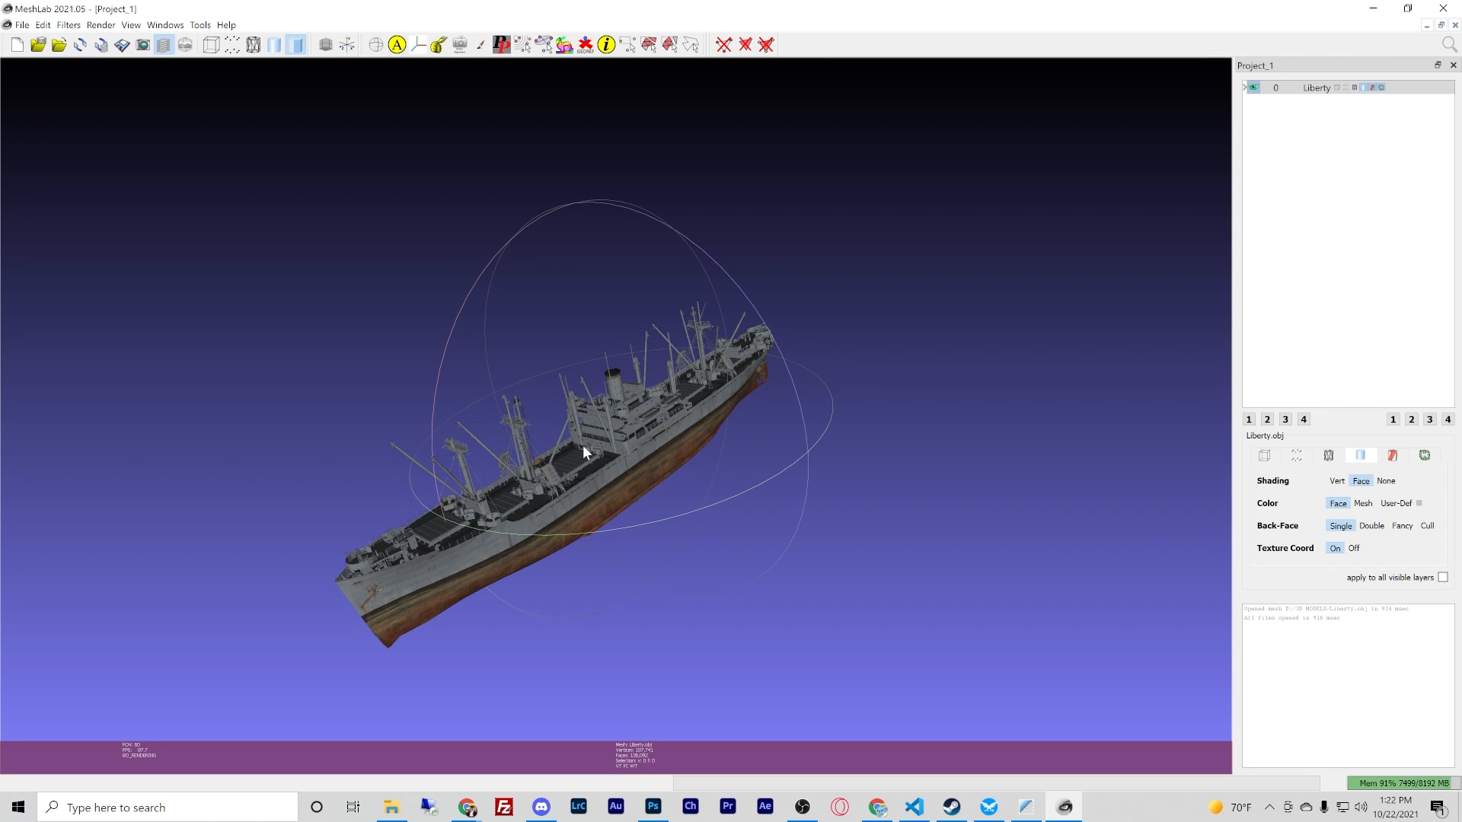
{"action": "left_click_drag", "start_coordinate": [582, 445], "coordinate": [496, 401]}
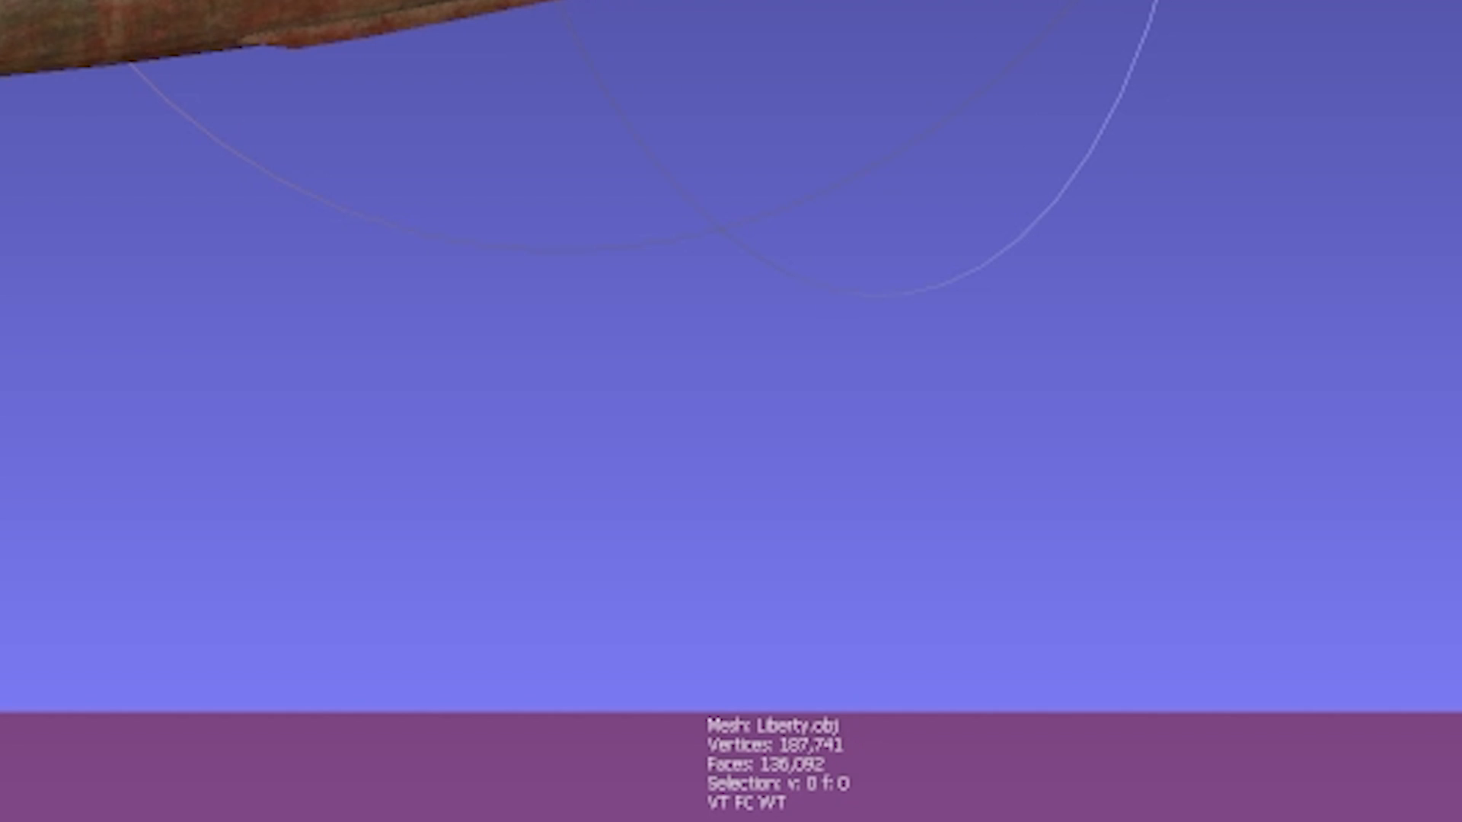
{"action": "mouse_move", "coordinate": [282, 248]}
{"action": "left_mouse_down"}
{"action": "mouse_move", "coordinate": [427, 251]}
{"action": "mouse_move", "coordinate": [303, 246]}
{"action": "left_mouse_up"}
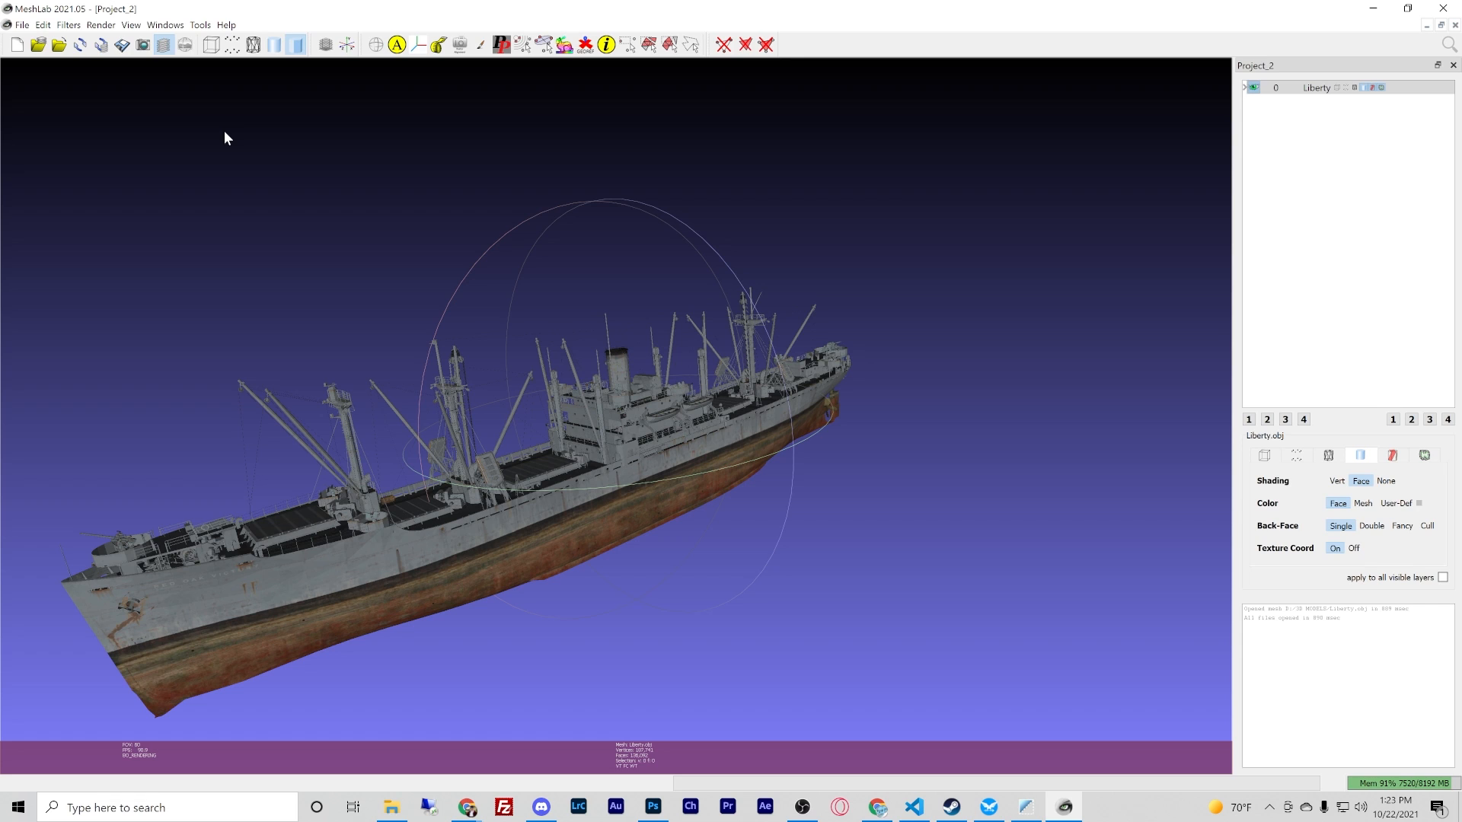
- Simplify the Liberty mesh with Quadric Edge Collapse Decimation to a target of 15000 faces
{"action": "left_click", "coordinate": [67, 25]}
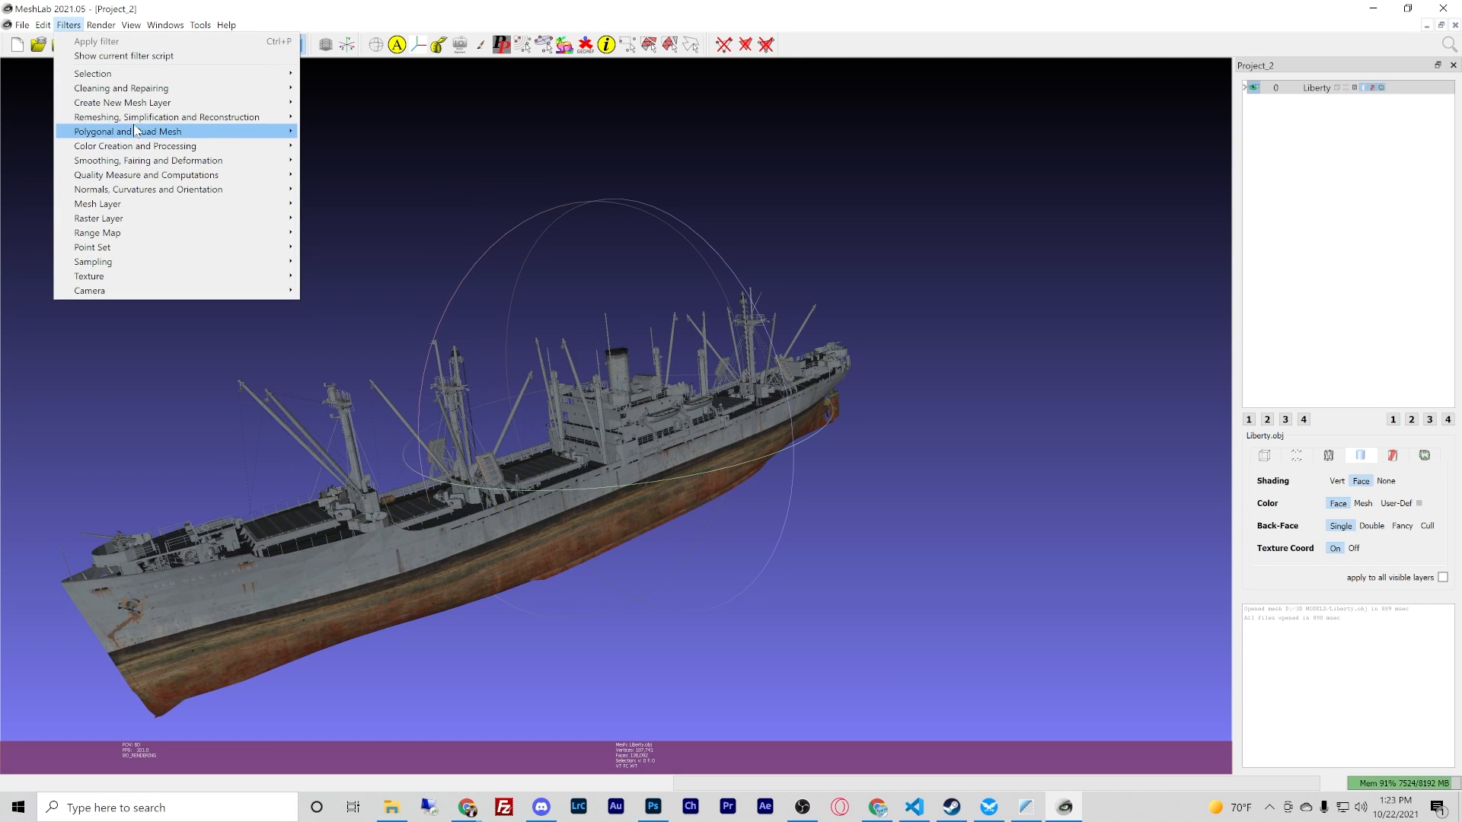
{"action": "mouse_move", "coordinate": [252, 118]}
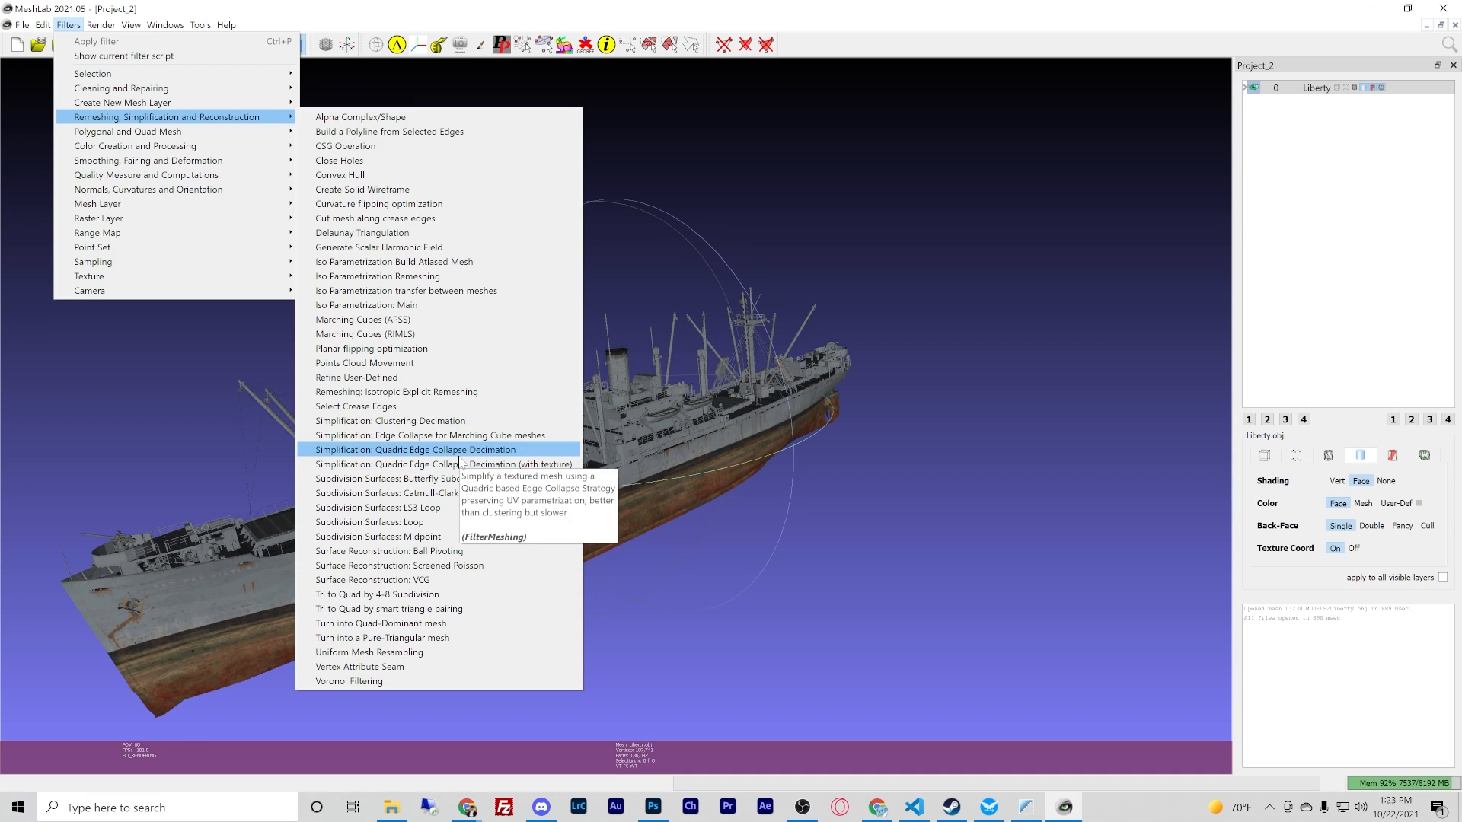
{"action": "left_click", "coordinate": [460, 450]}
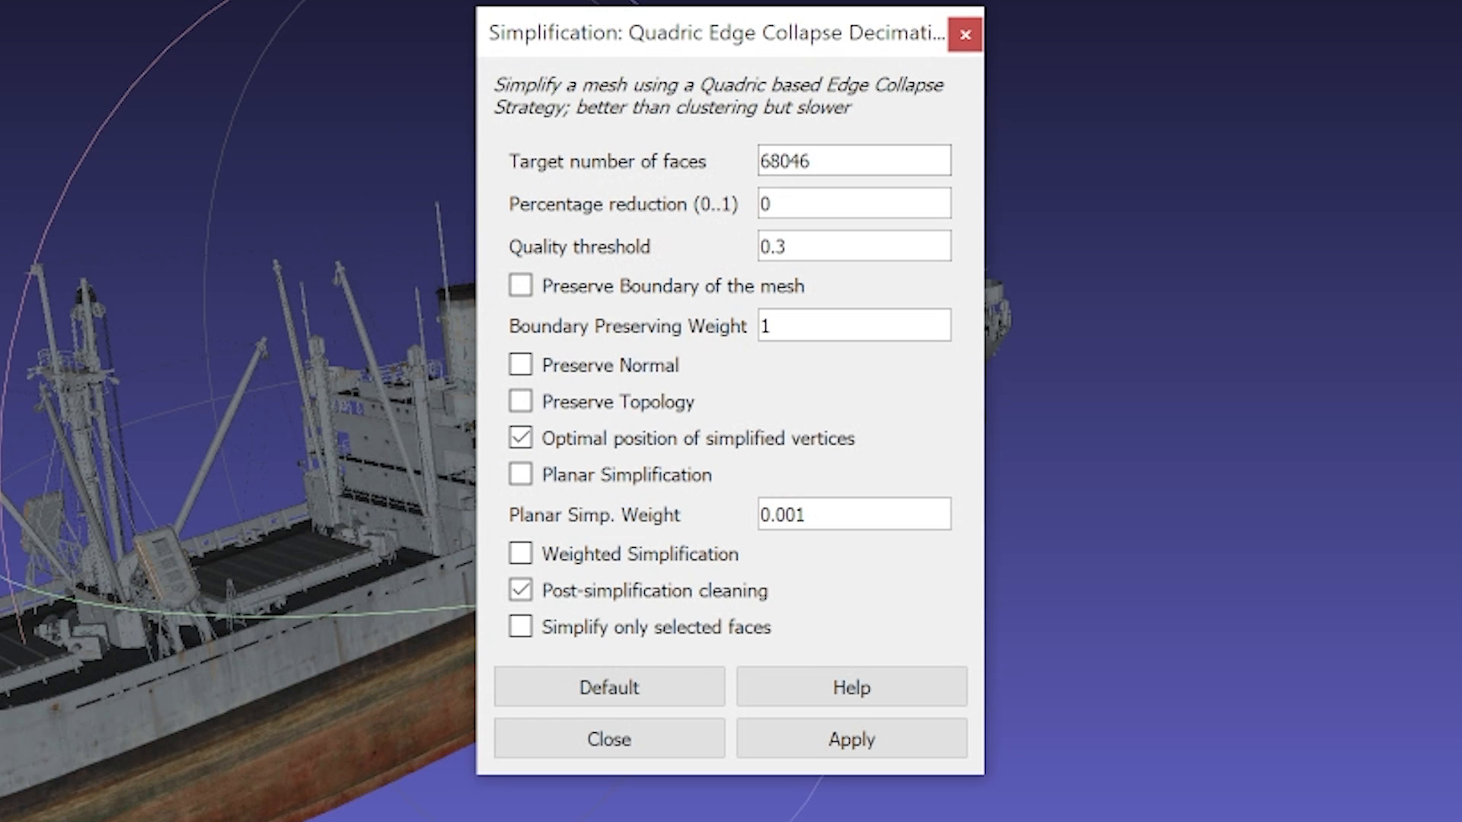
{"action": "left_click_drag", "start_coordinate": [813, 162], "coordinate": [758, 161]}
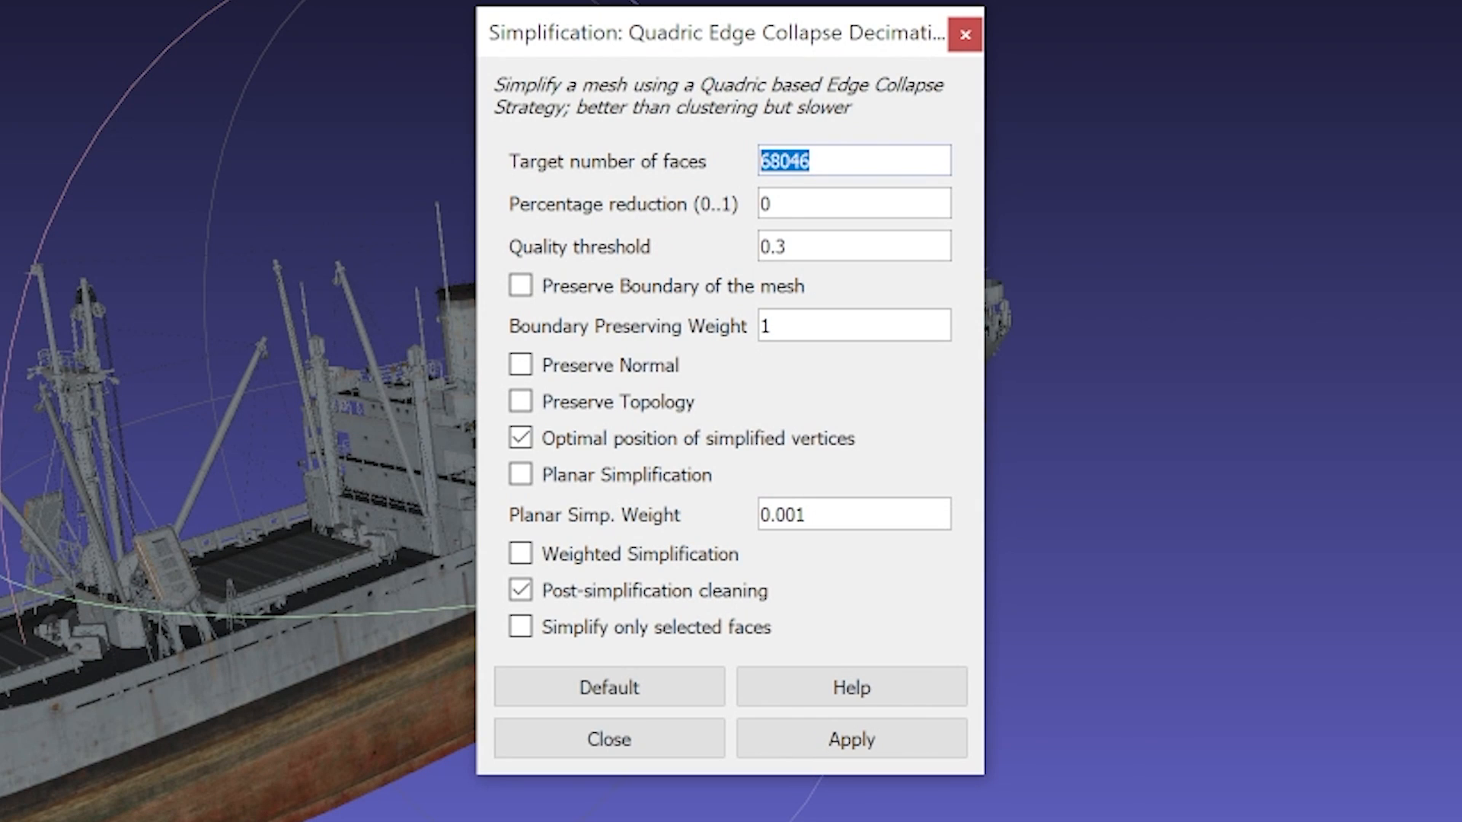
{"action": "type", "text": "15"}
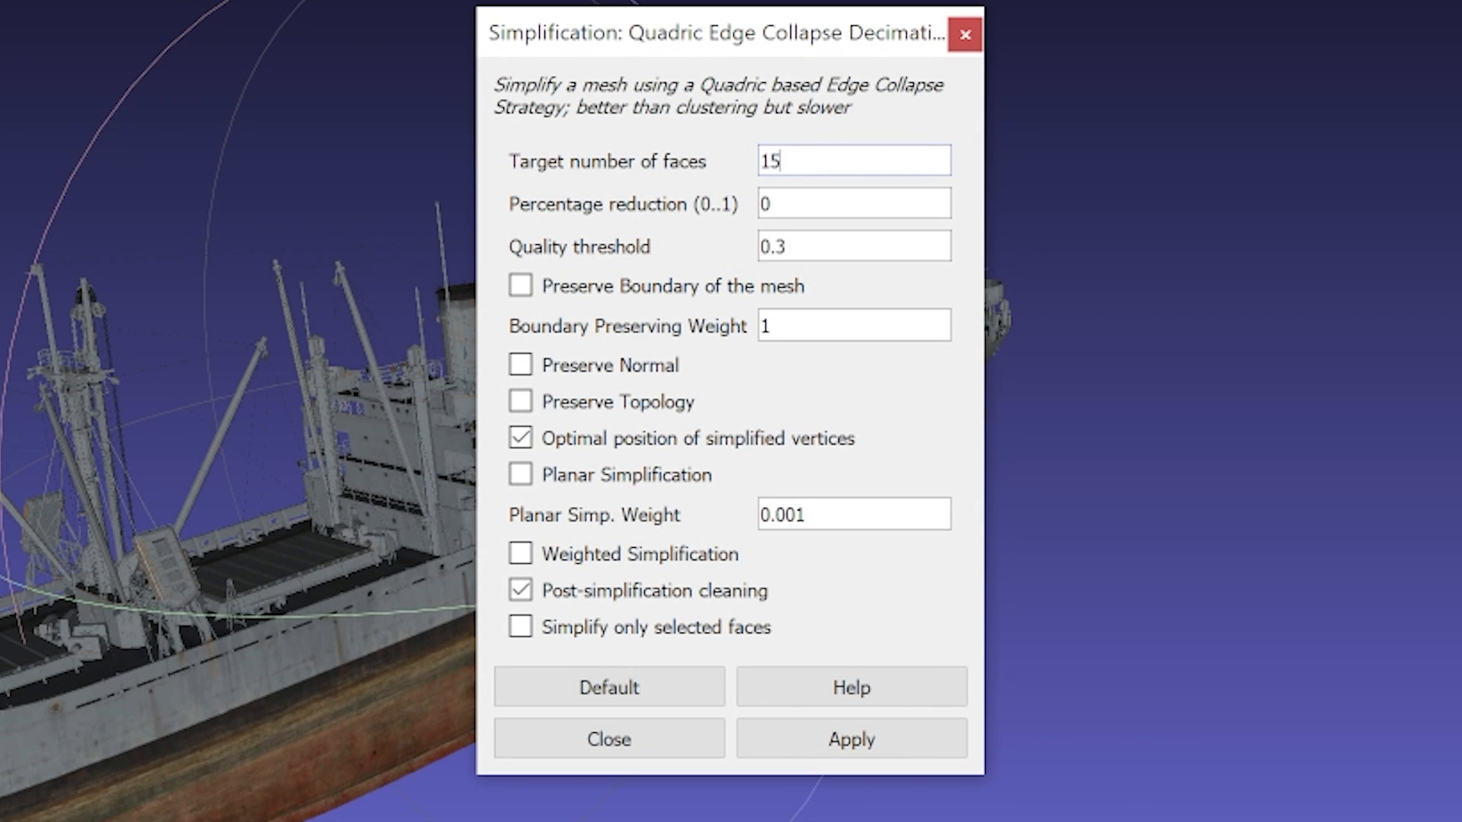
{"action": "type", "text": "000"}
{"action": "left_click", "coordinate": [853, 742]}
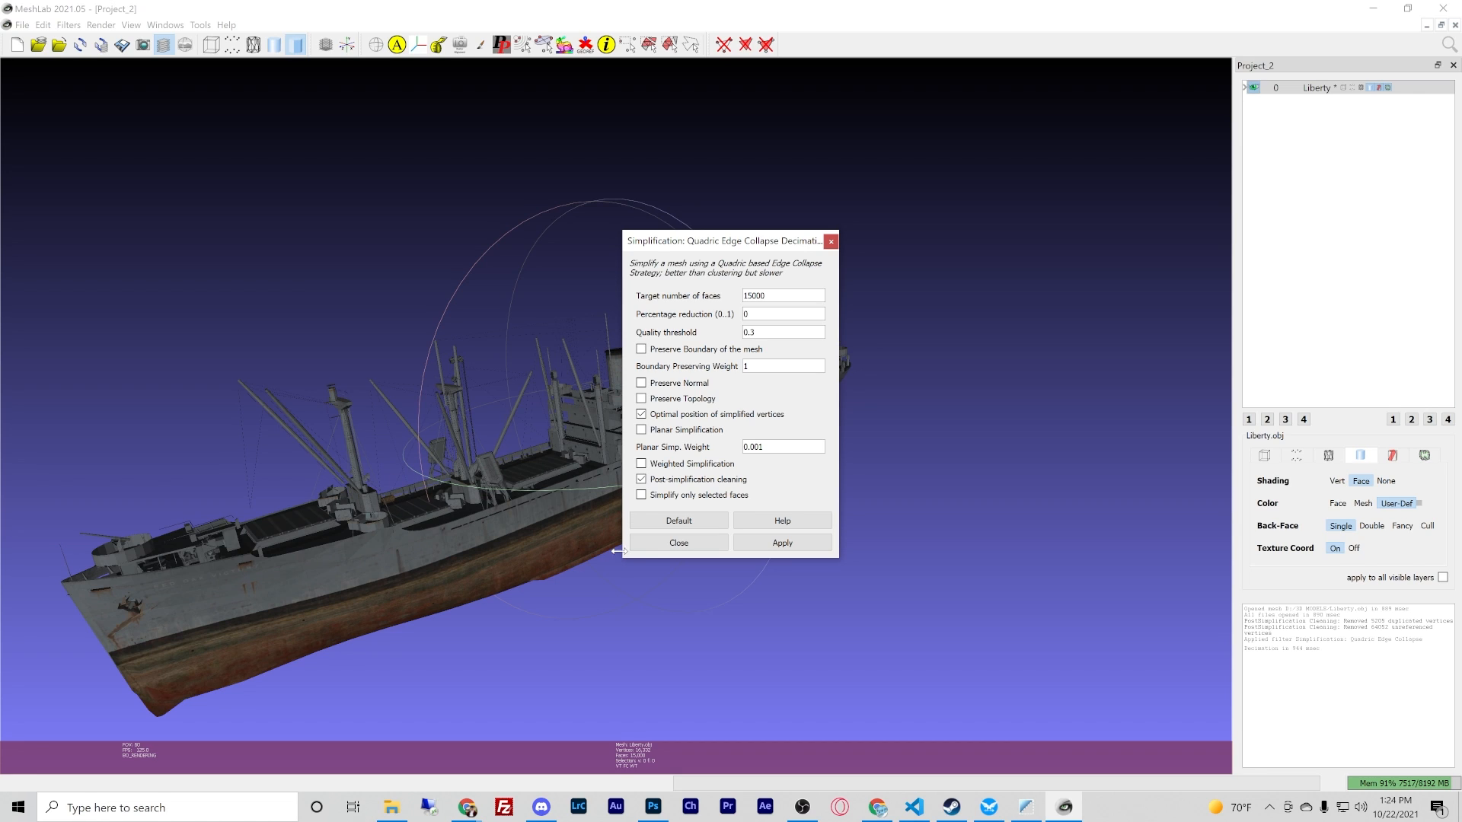
{"action": "left_click", "coordinate": [669, 544]}
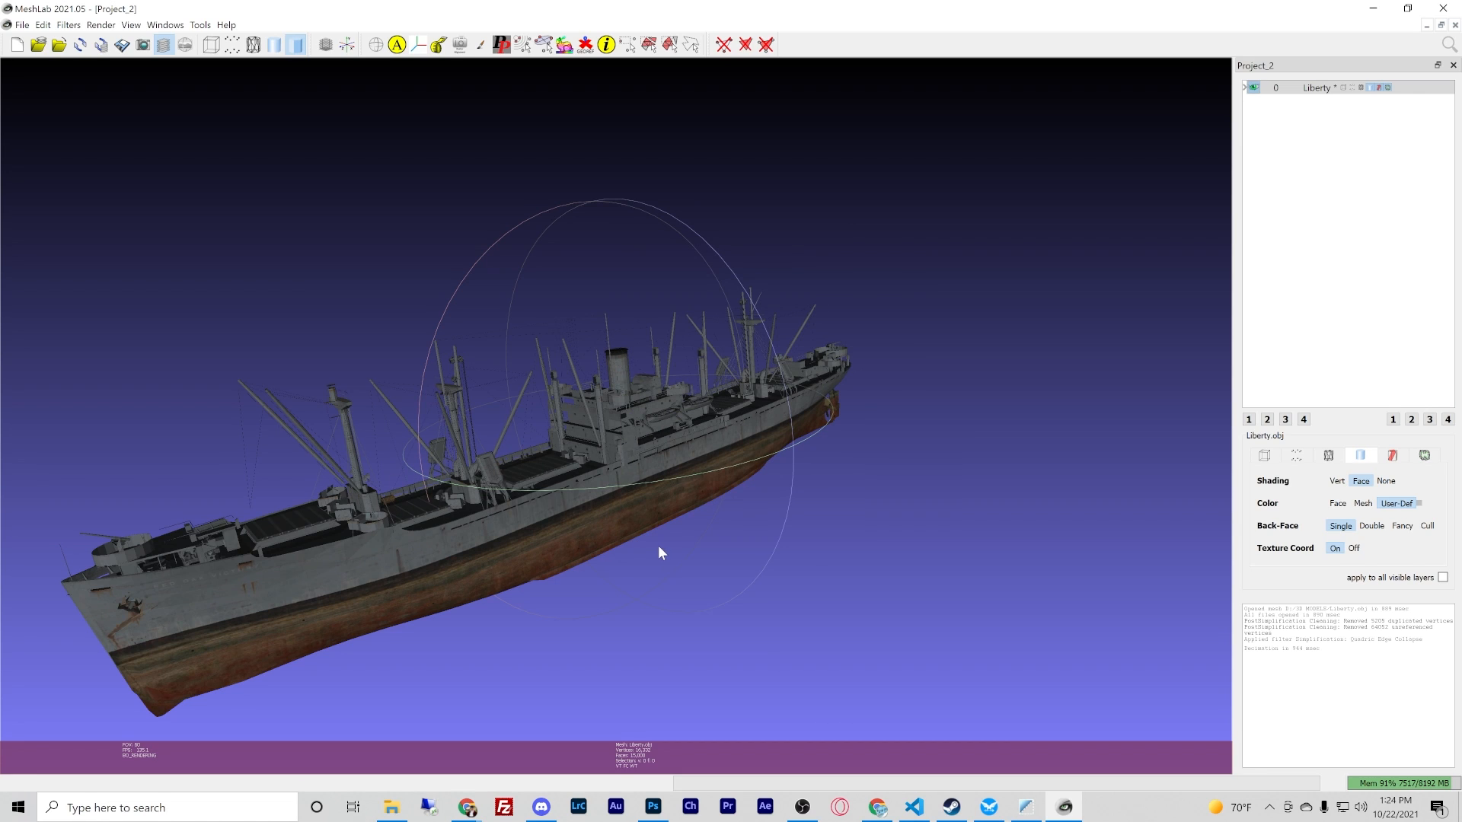
- Export the simplified mesh to D:\3D MODELS as demo in Alias Wavefront Object (*.obj) format
{"action": "left_click", "coordinate": [22, 24]}
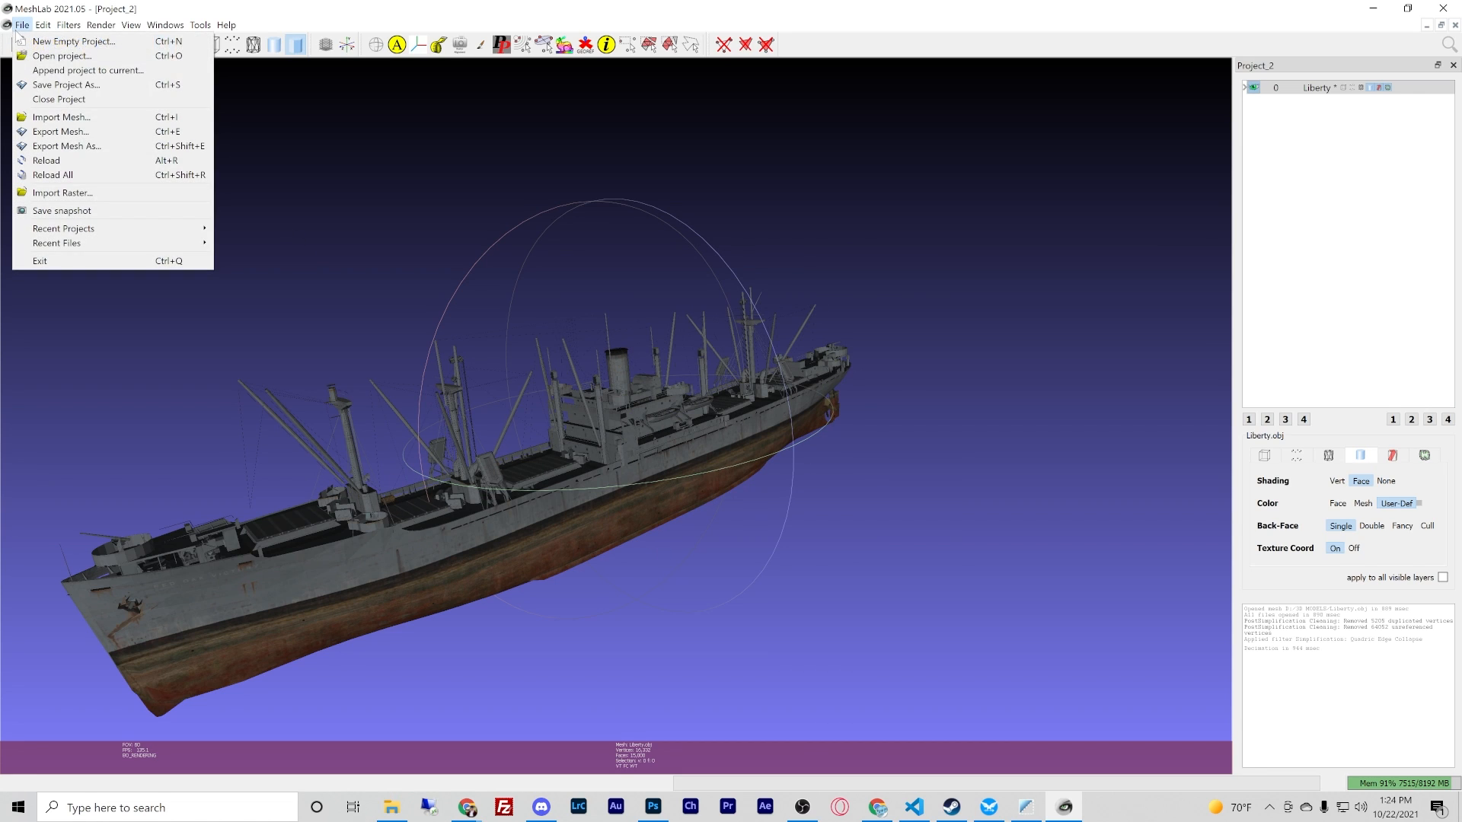
{"action": "left_click", "coordinate": [67, 132]}
{"action": "left_click", "coordinate": [707, 492]}
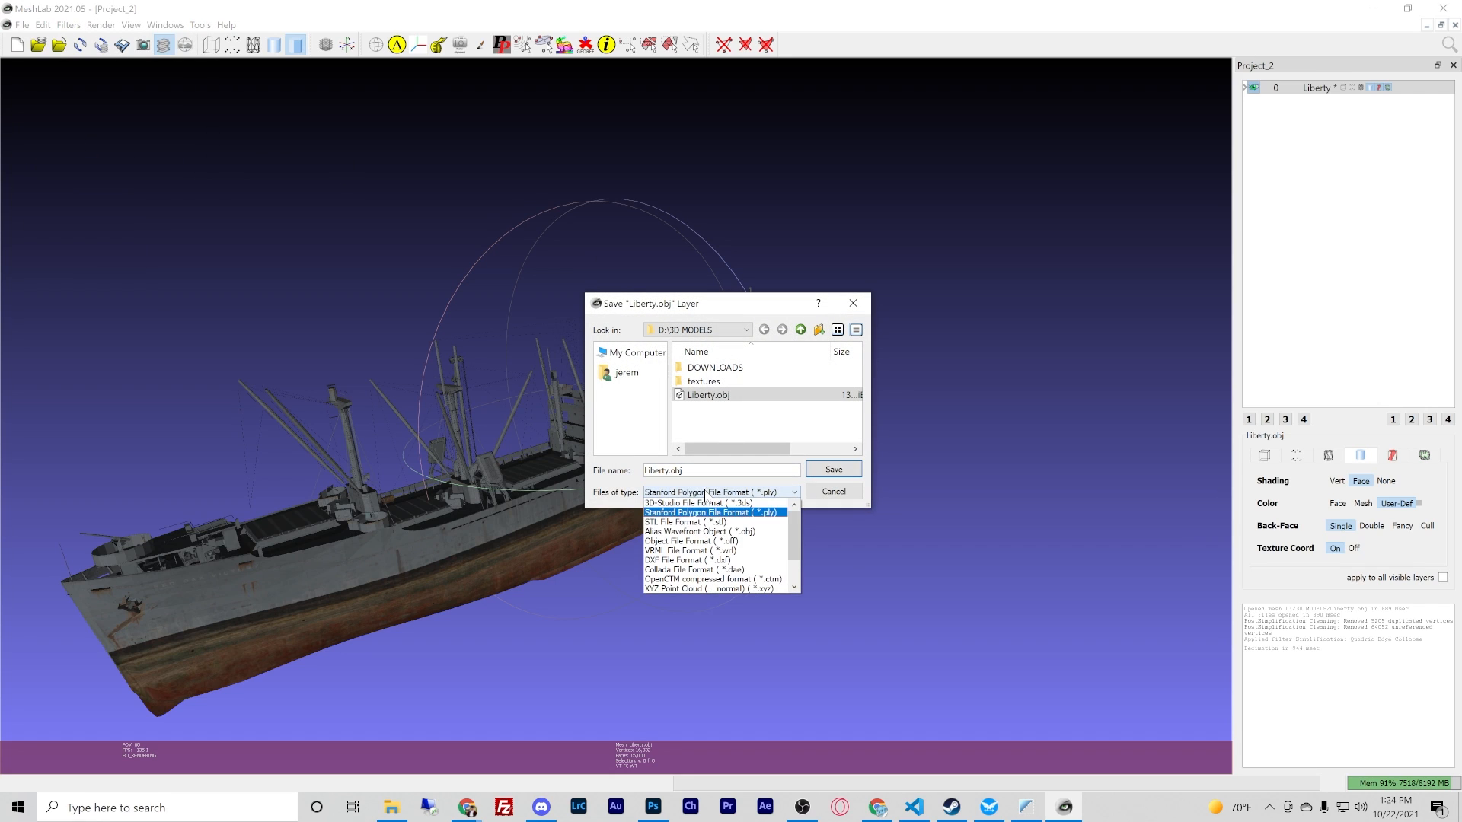
{"action": "left_click", "coordinate": [698, 532]}
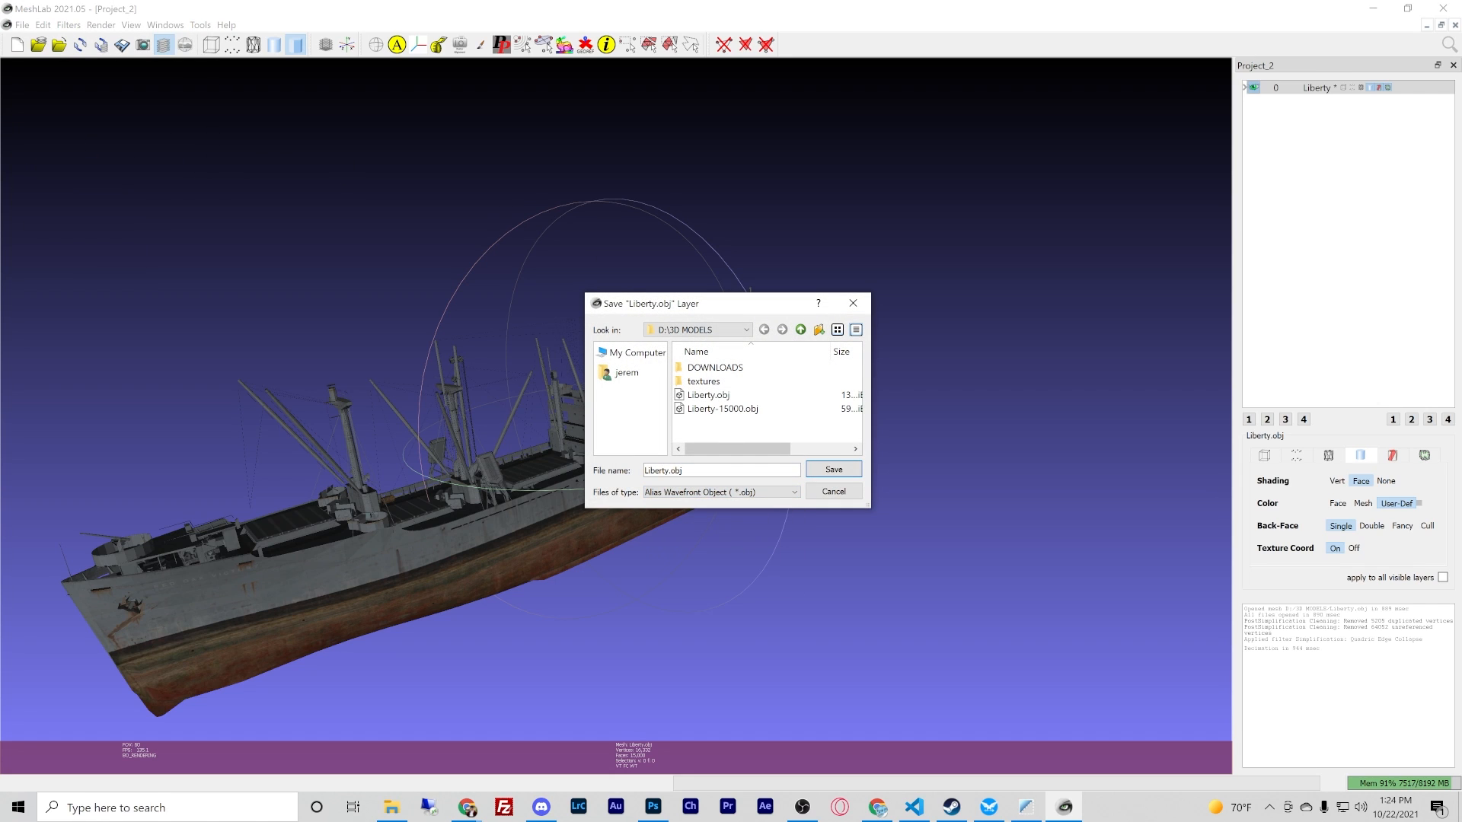
{"action": "double_click", "coordinate": [656, 470]}
{"action": "type", "text": "demo"}
{"action": "left_click", "coordinate": [828, 472]}
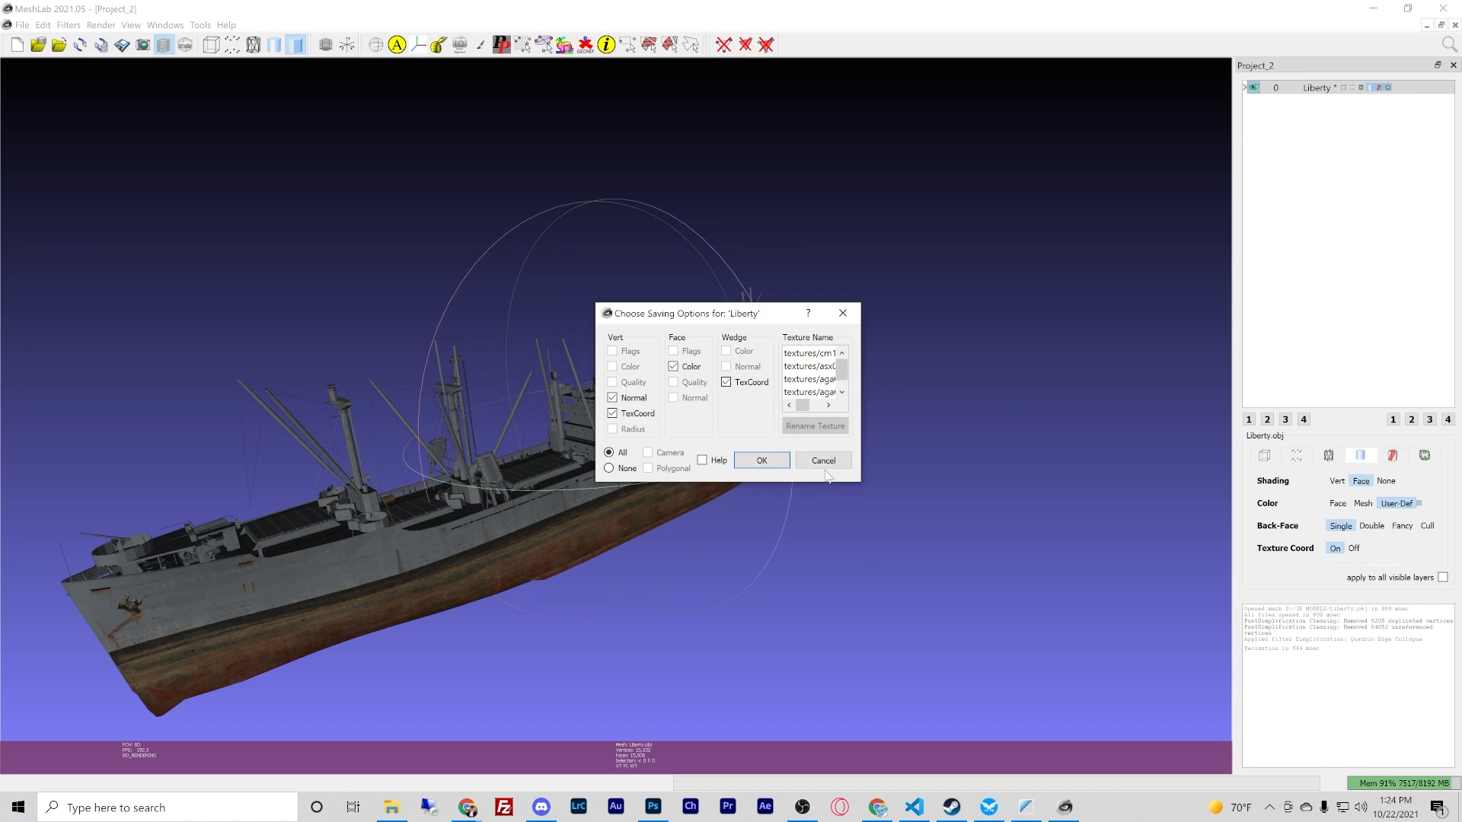
- Exclude wedge texture coordinates, face color, vertex normals and vertex texture coordinates from the export and finish saving the mesh
{"action": "left_click", "coordinate": [726, 382]}
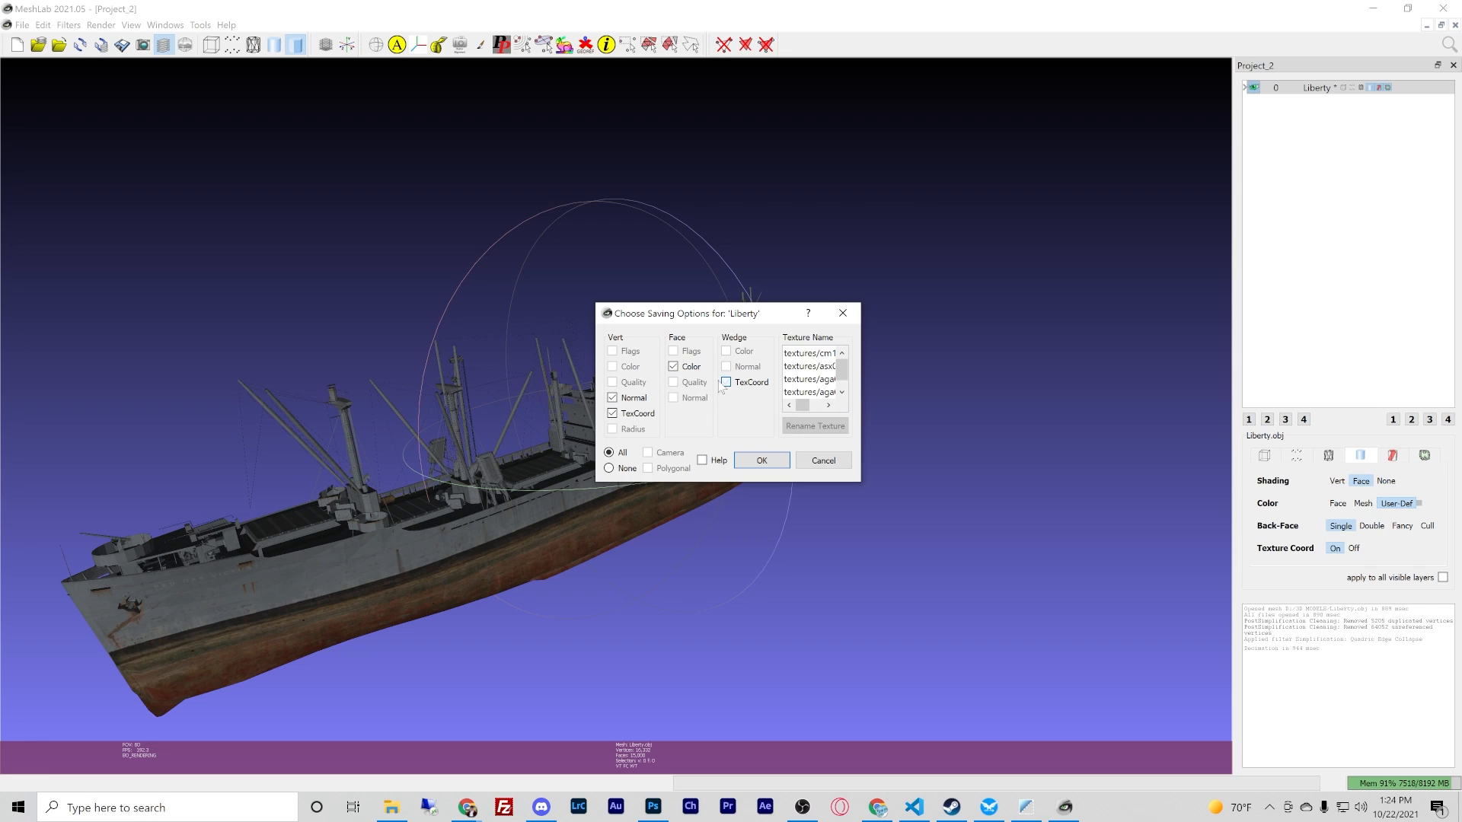
{"action": "left_click", "coordinate": [673, 366]}
{"action": "left_click", "coordinate": [631, 399]}
{"action": "left_click", "coordinate": [631, 415]}
{"action": "left_click", "coordinate": [762, 461]}
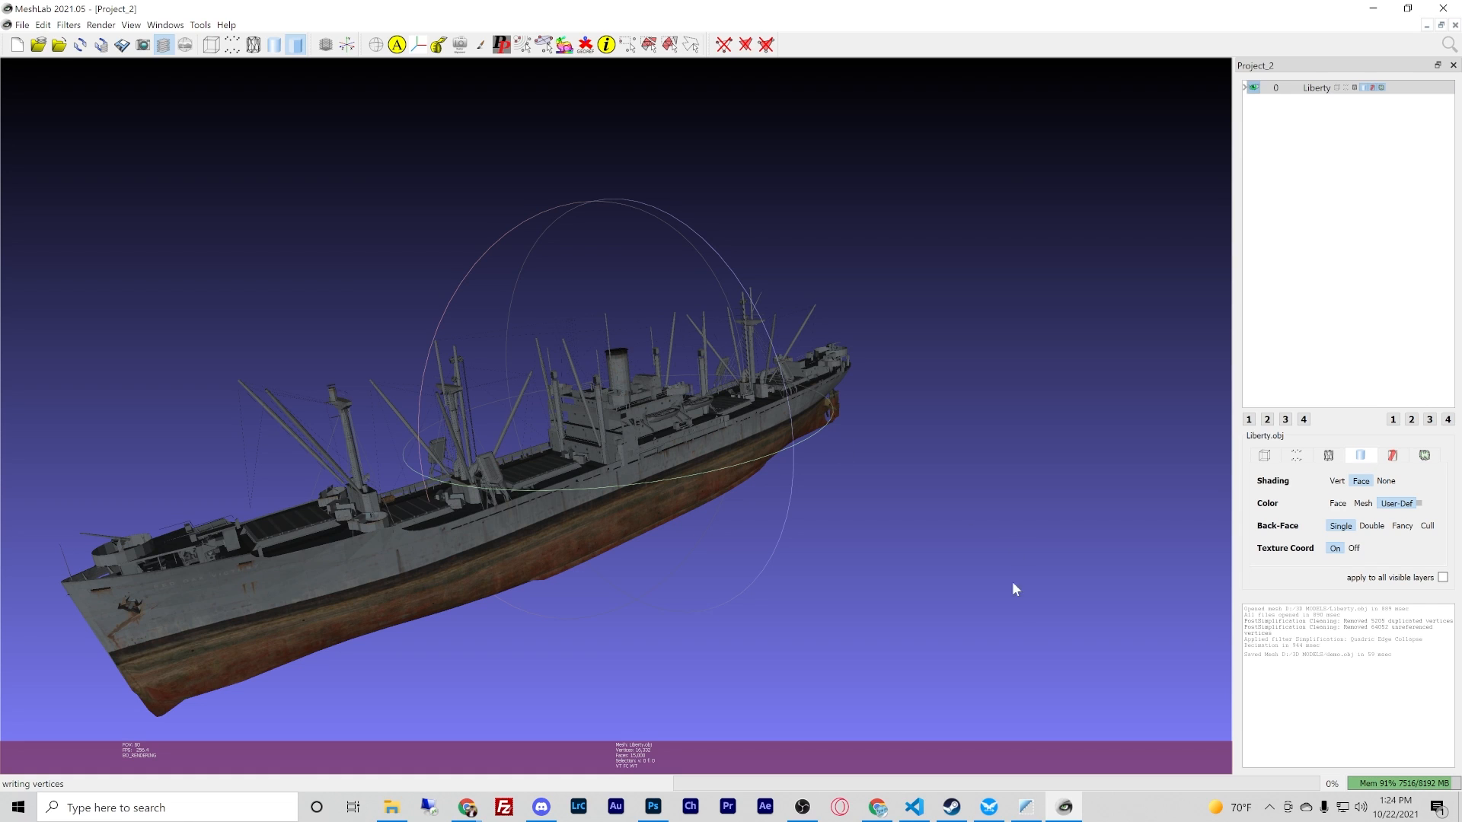
- Switch to Stormworks Hull Builder and load demo.obj from d:/3D MODELS as the hull mesh
{"action": "left_click", "coordinate": [1029, 807]}
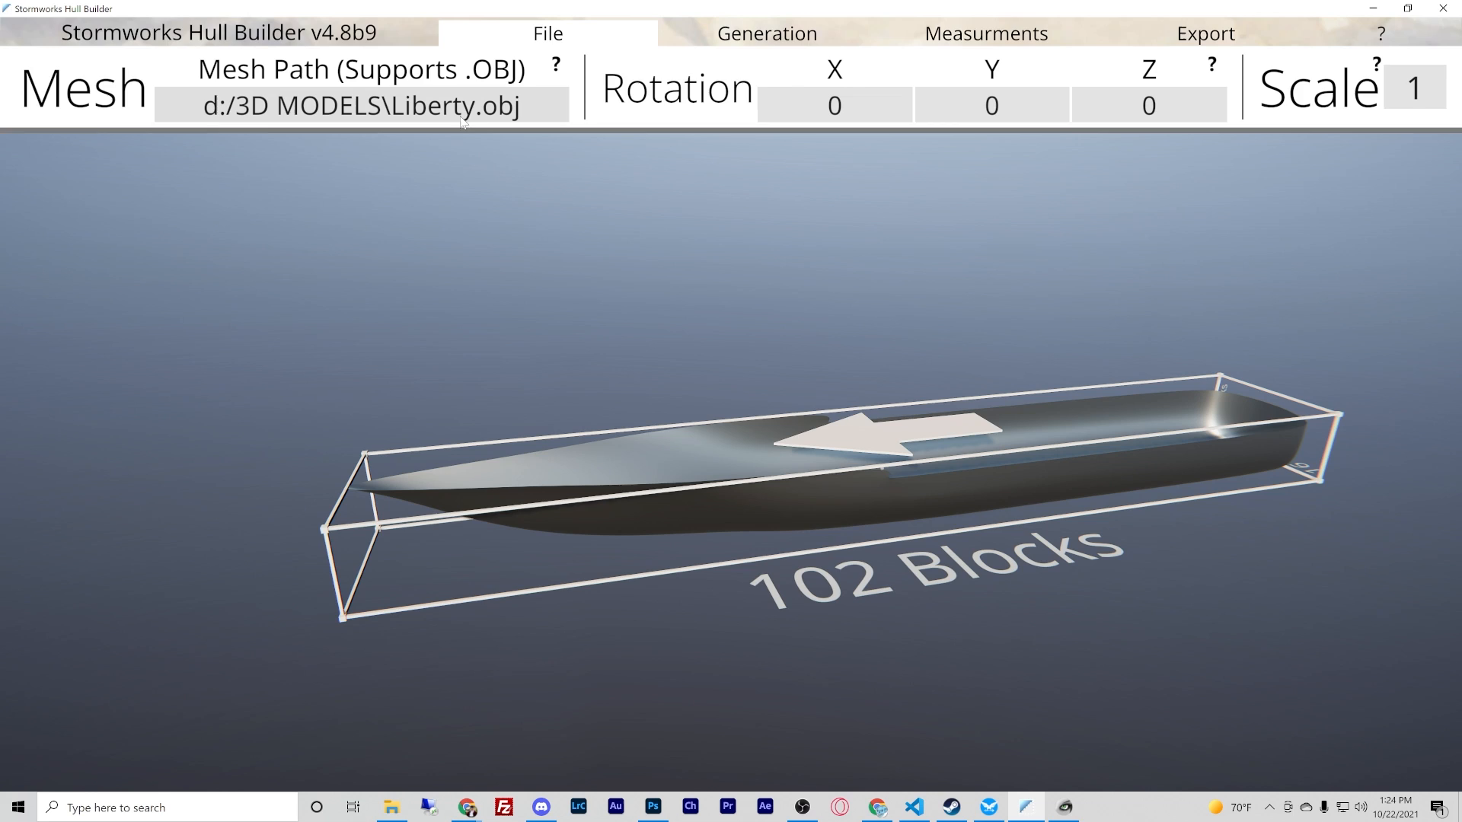
{"action": "left_click", "coordinate": [463, 120]}
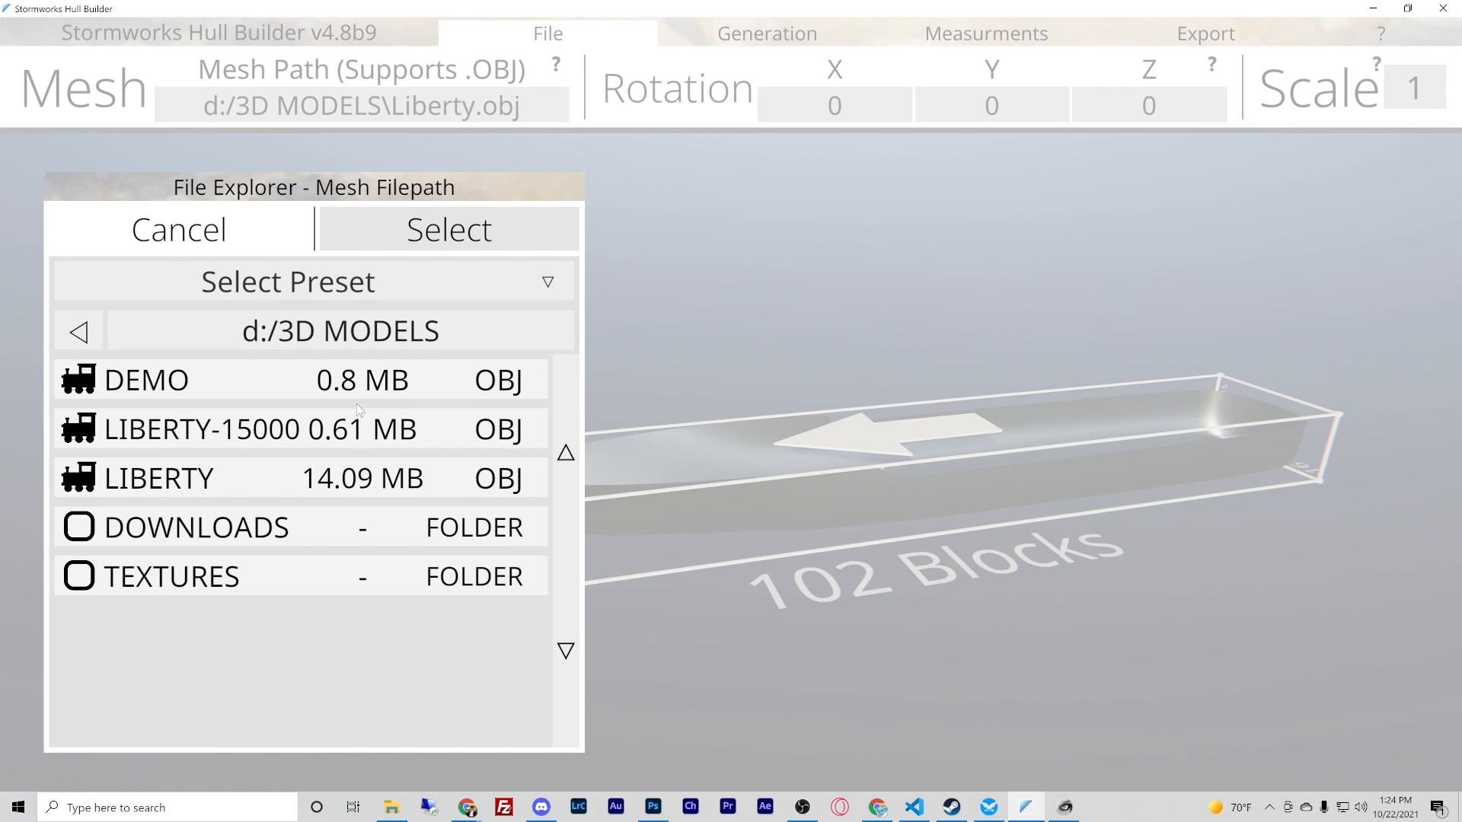
{"action": "left_click", "coordinate": [239, 380]}
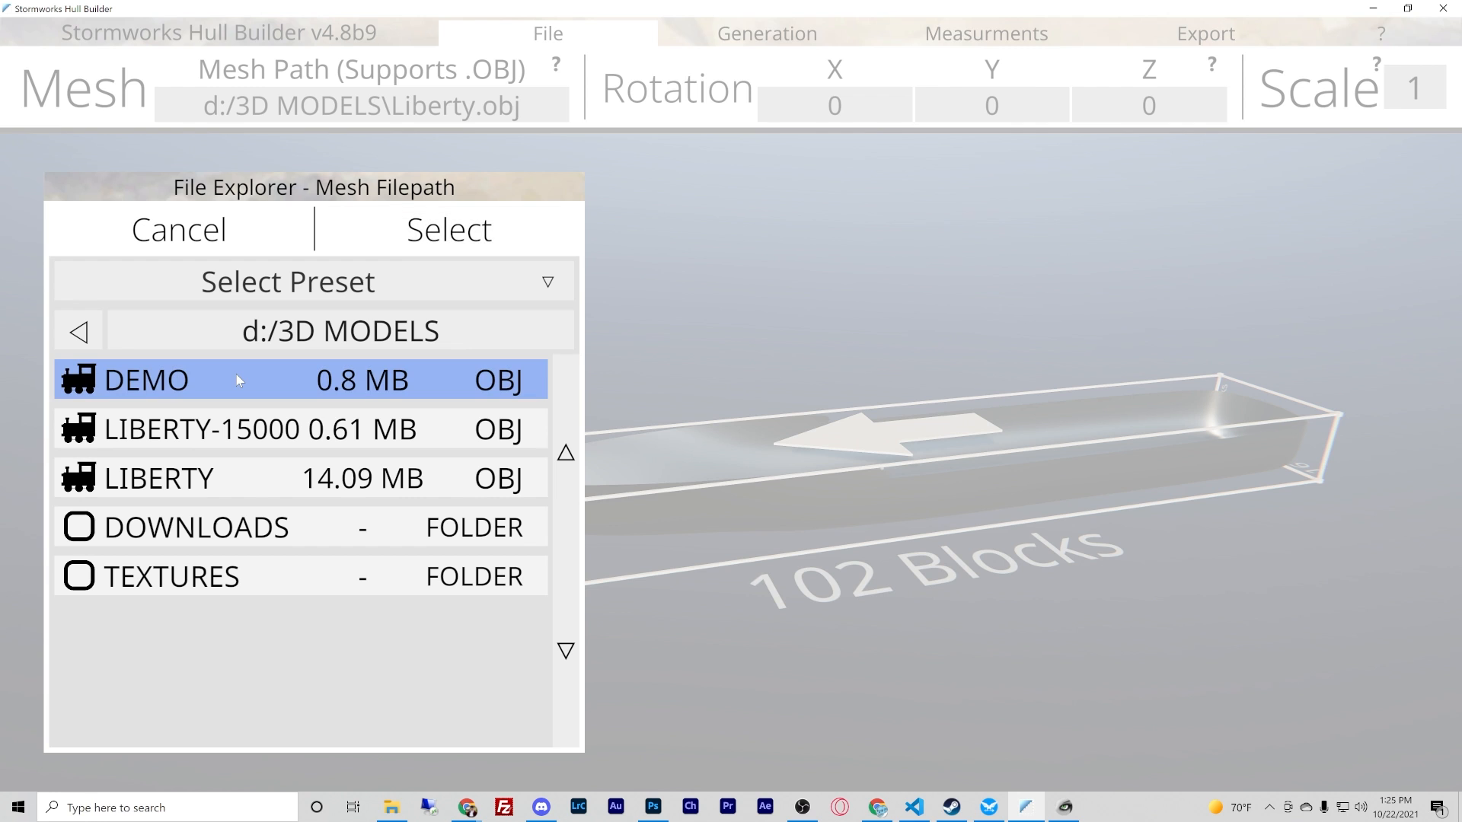
{"action": "double_click", "coordinate": [236, 373]}
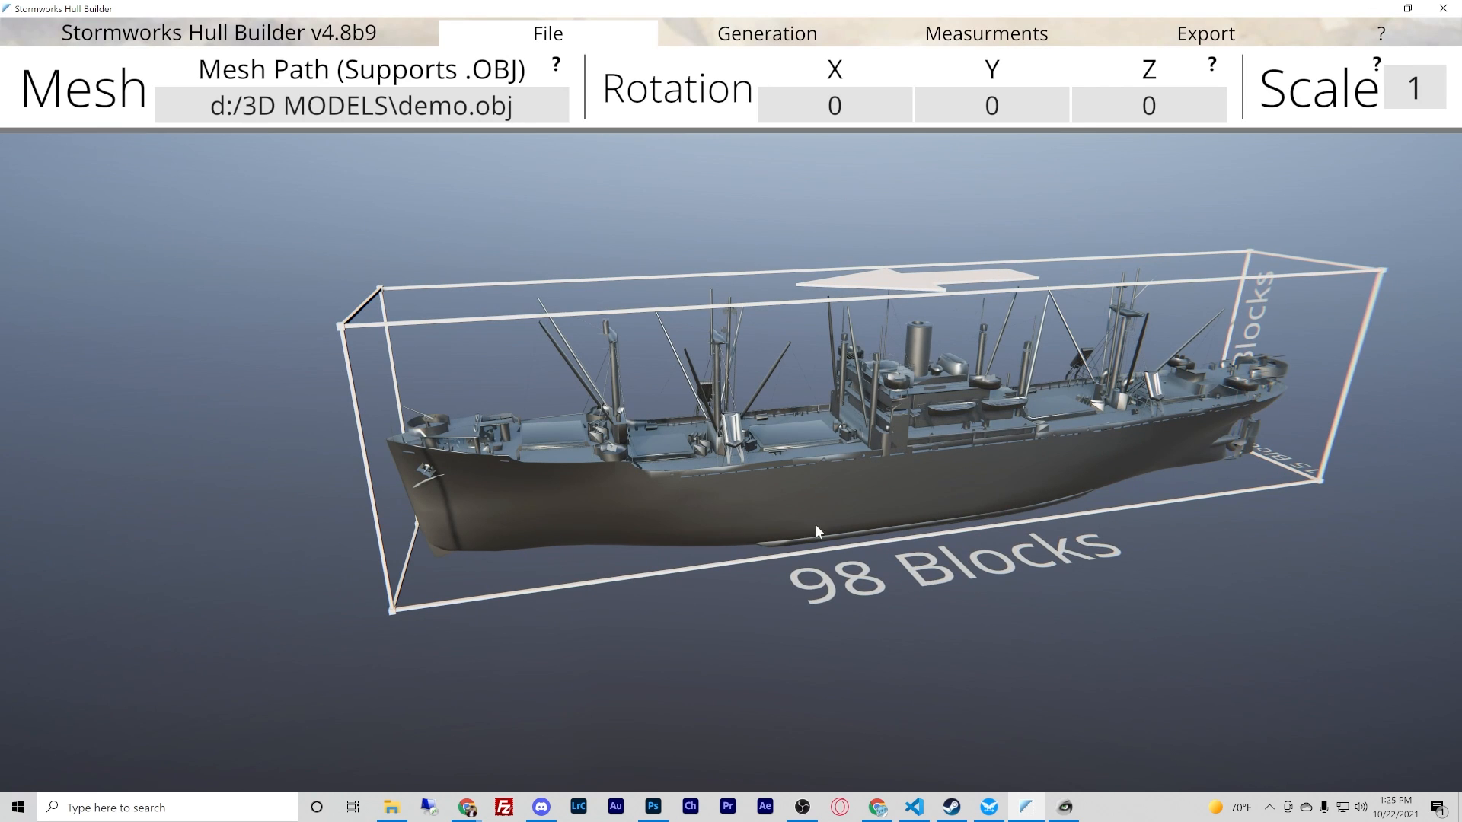
- Examine the loaded ship mesh up close along its side and stern, and its overall bounding box
{"action": "right_click_drag", "start_coordinate": [585, 588], "coordinate": [731, 405]}
{"action": "right_click_drag", "start_coordinate": [833, 466], "coordinate": [729, 405]}
{"action": "key", "text": "w"}
{"action": "key", "text": "d"}
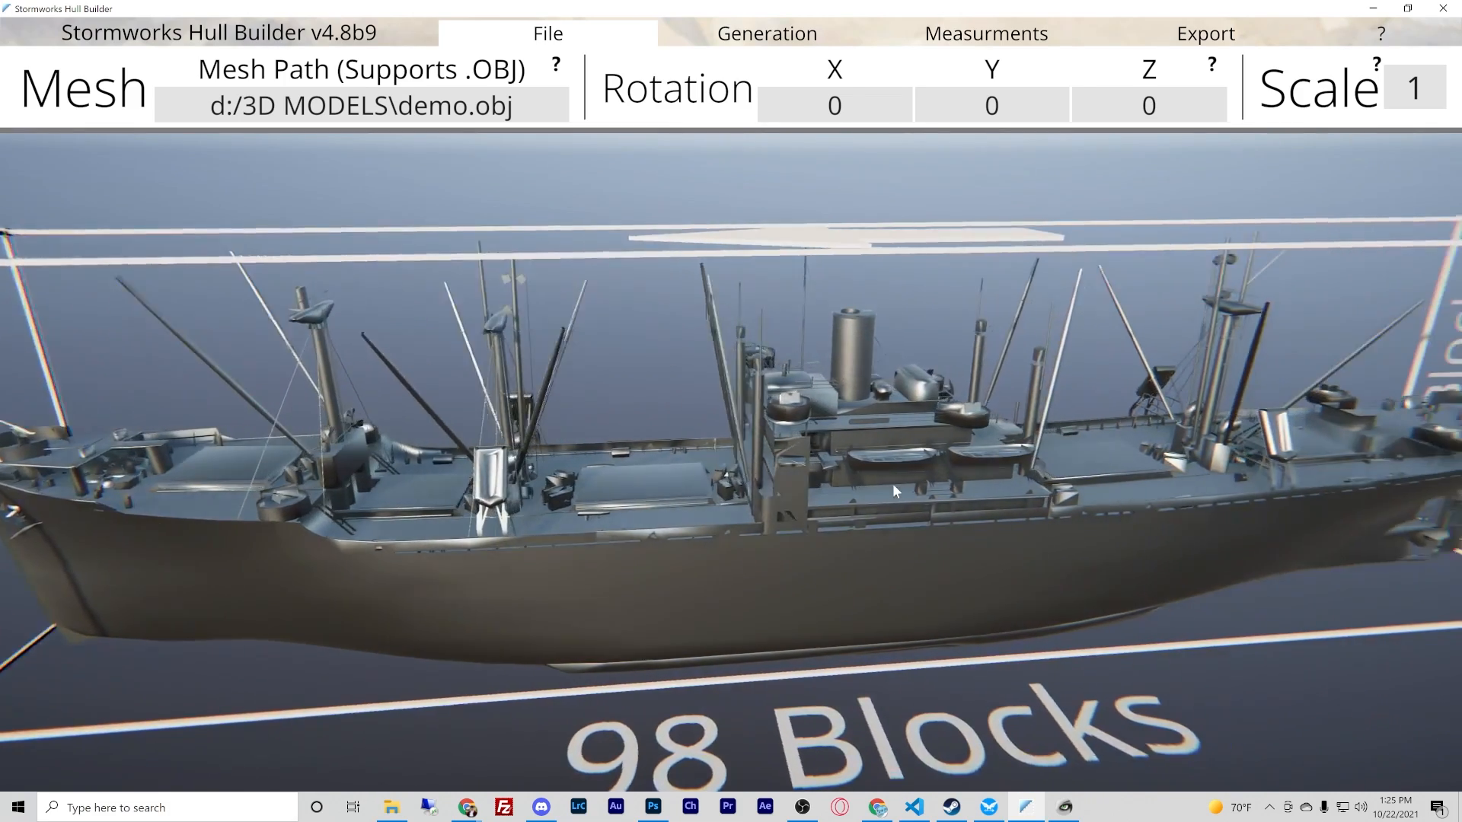
{"action": "key", "text": "w"}
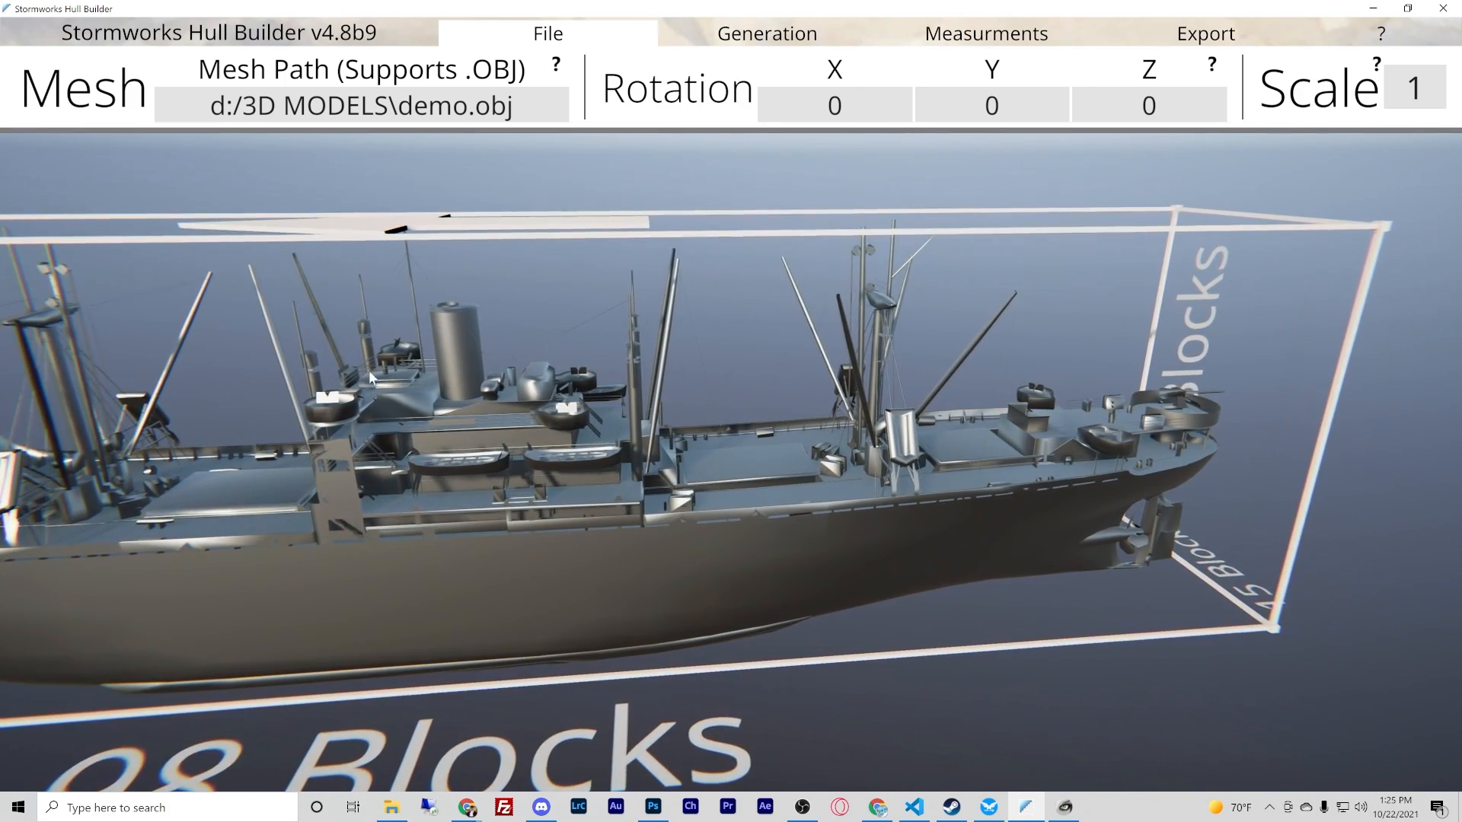
{"action": "key", "text": "d"}
{"action": "key", "text": "d"}
{"action": "key", "text": "d"}
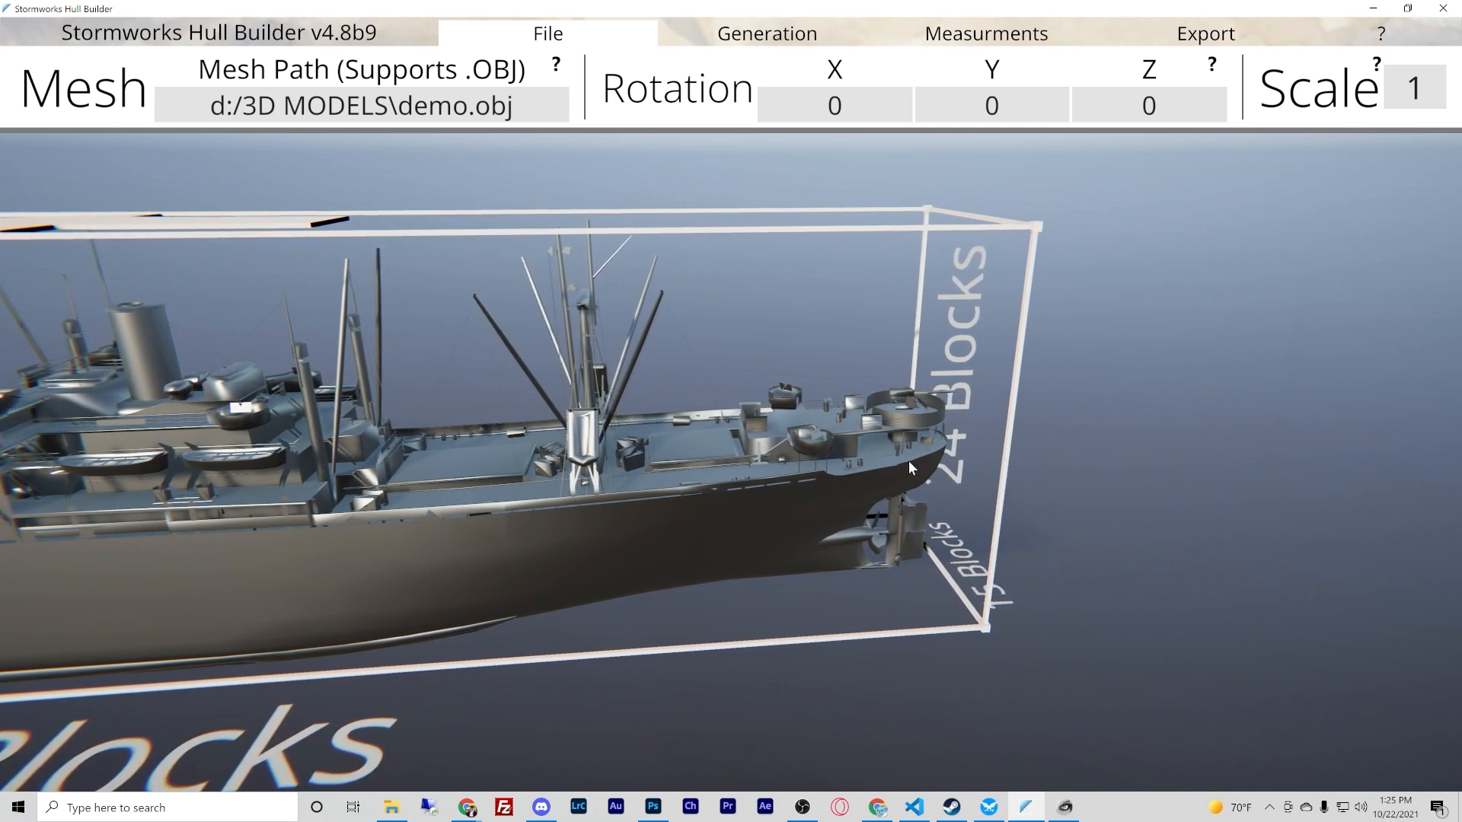
{"action": "right_click_drag", "start_coordinate": [908, 460], "coordinate": [729, 412]}
{"action": "key", "text": "s"}
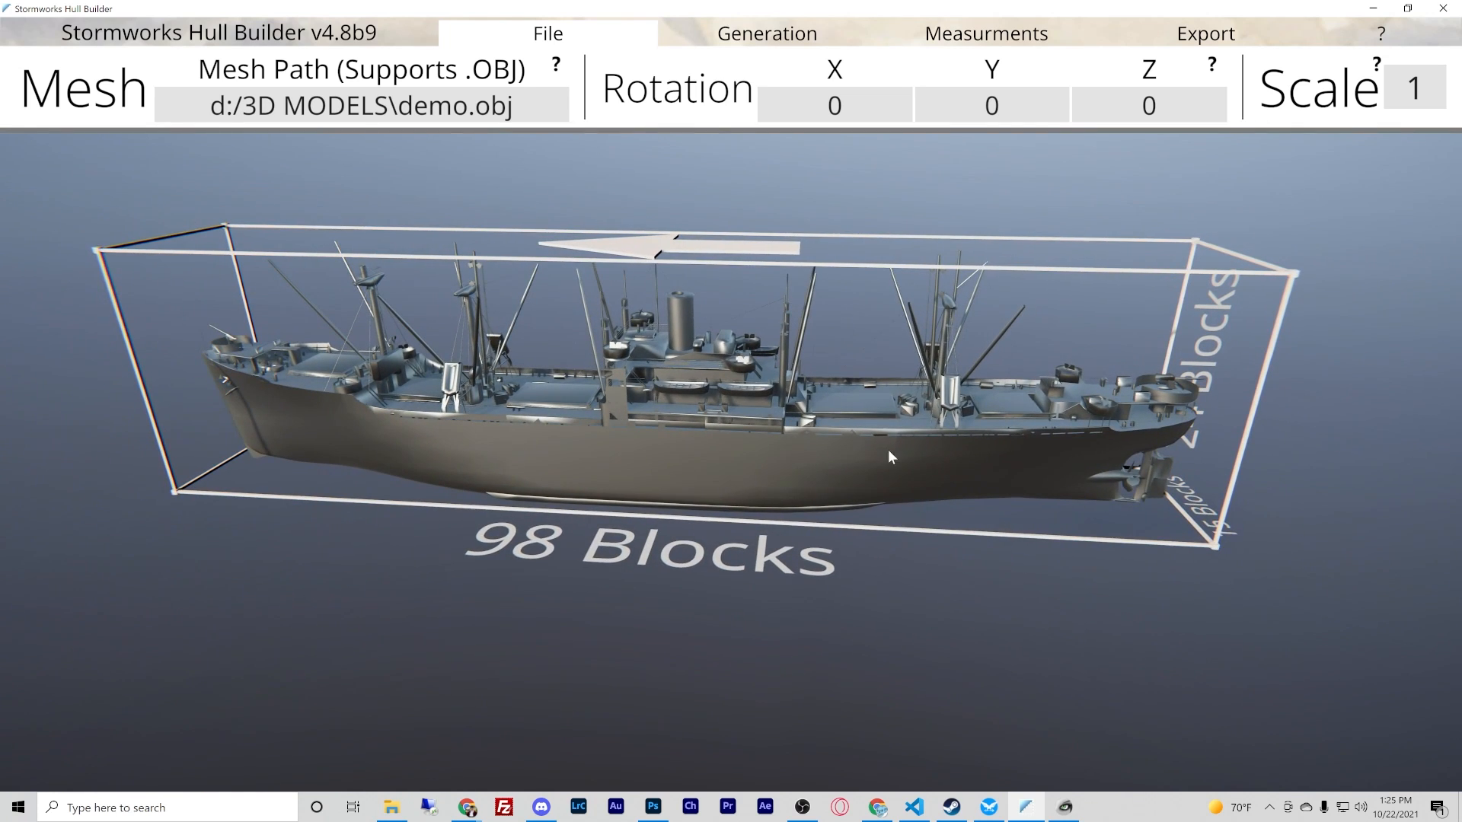
- Set the mesh scale to 3.19 and inspect the enlarged ship and its block length
{"action": "left_click", "coordinate": [1408, 101]}
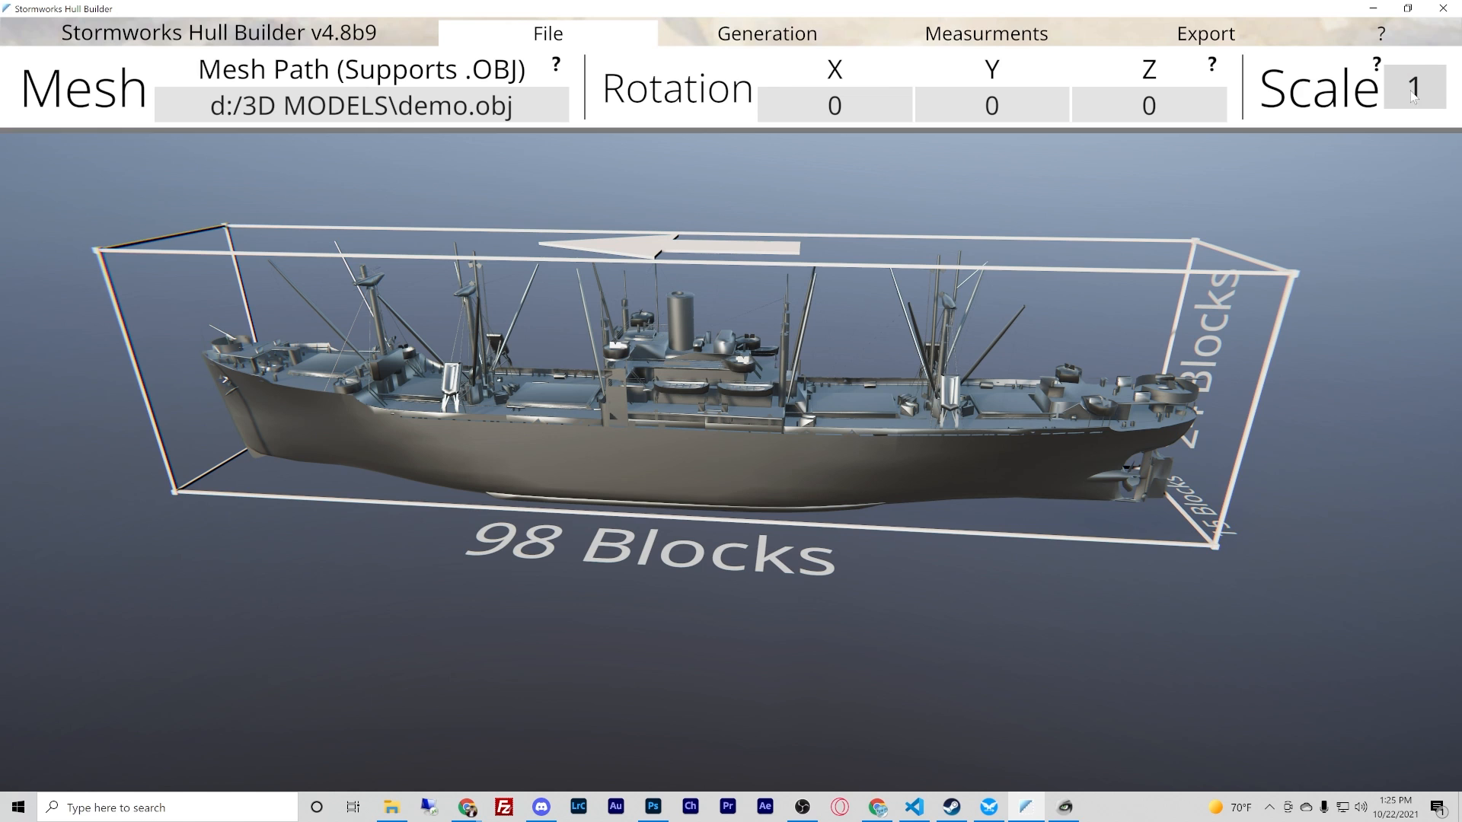
{"action": "double_click", "coordinate": [1431, 98]}
{"action": "type", "text": "3."}
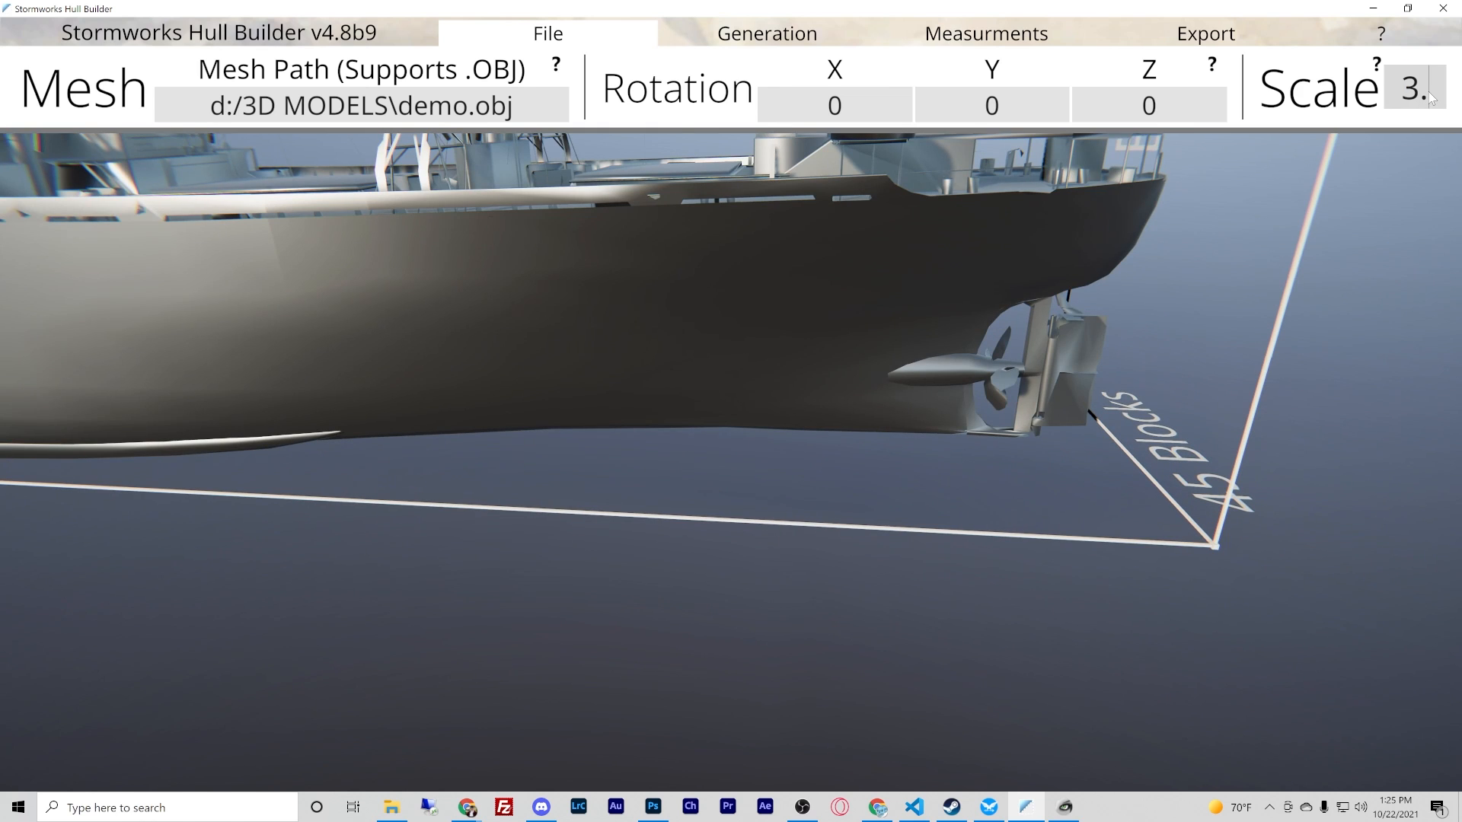
{"action": "type", "text": "19"}
{"action": "right_click_drag", "start_coordinate": [994, 308], "coordinate": [733, 410]}
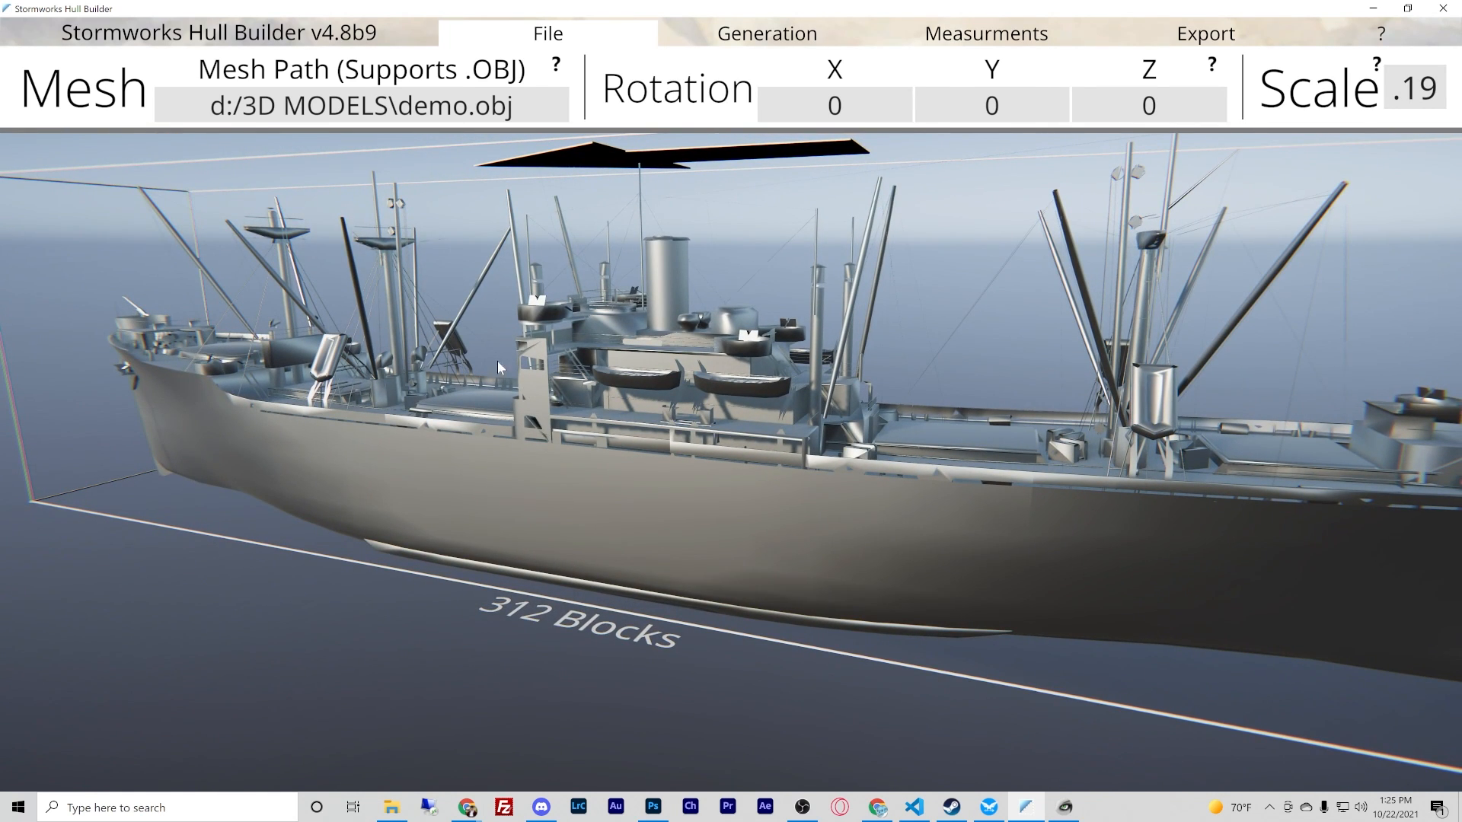
{"action": "right_click_drag", "start_coordinate": [726, 478], "coordinate": [731, 404]}
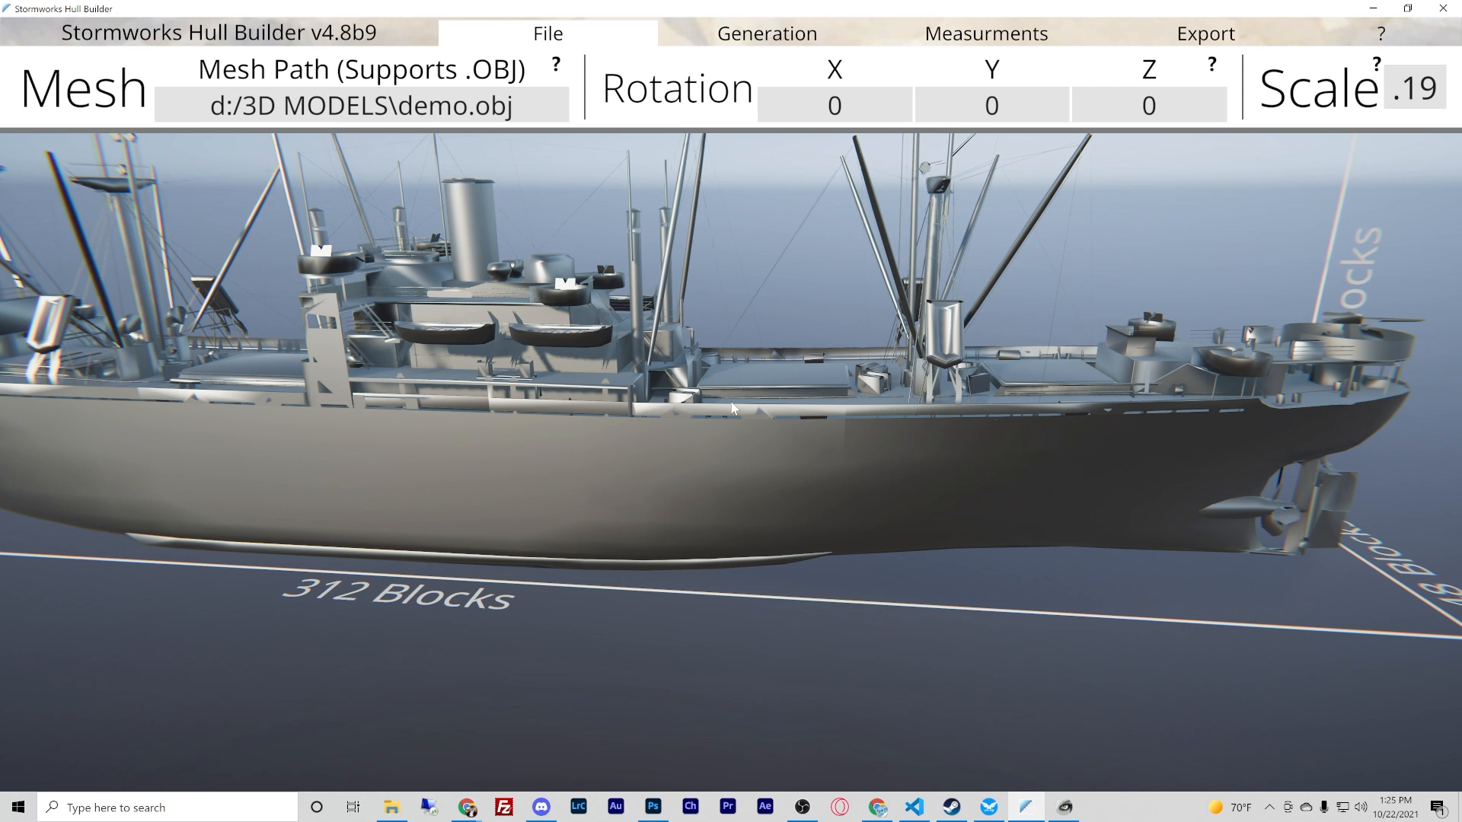
{"action": "right_click_drag", "start_coordinate": [731, 402], "coordinate": [730, 405]}
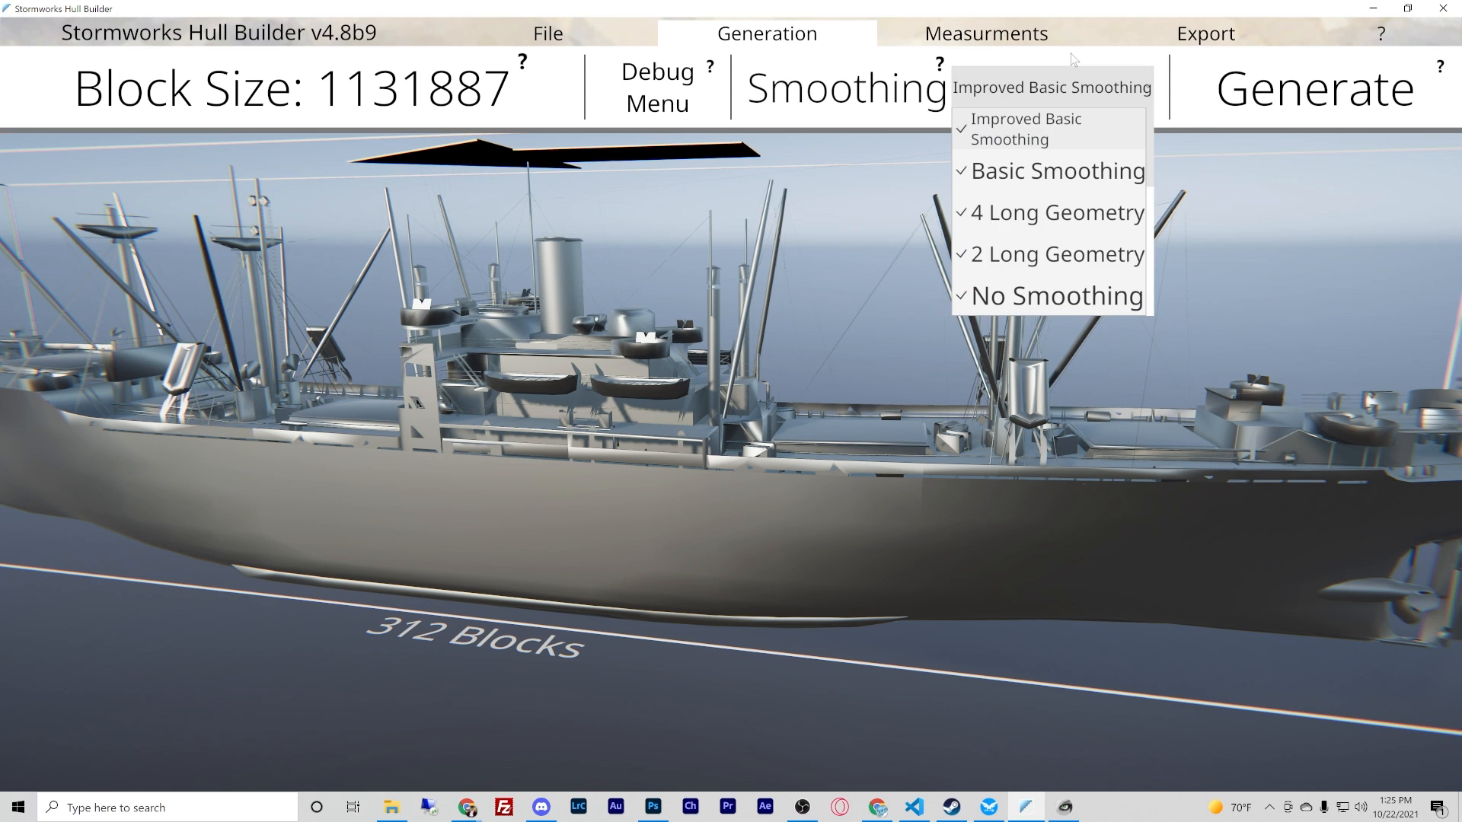
- Generate the block hull from the scaled ship mesh with Improved Basic Smoothing
{"action": "left_click", "coordinate": [1071, 53]}
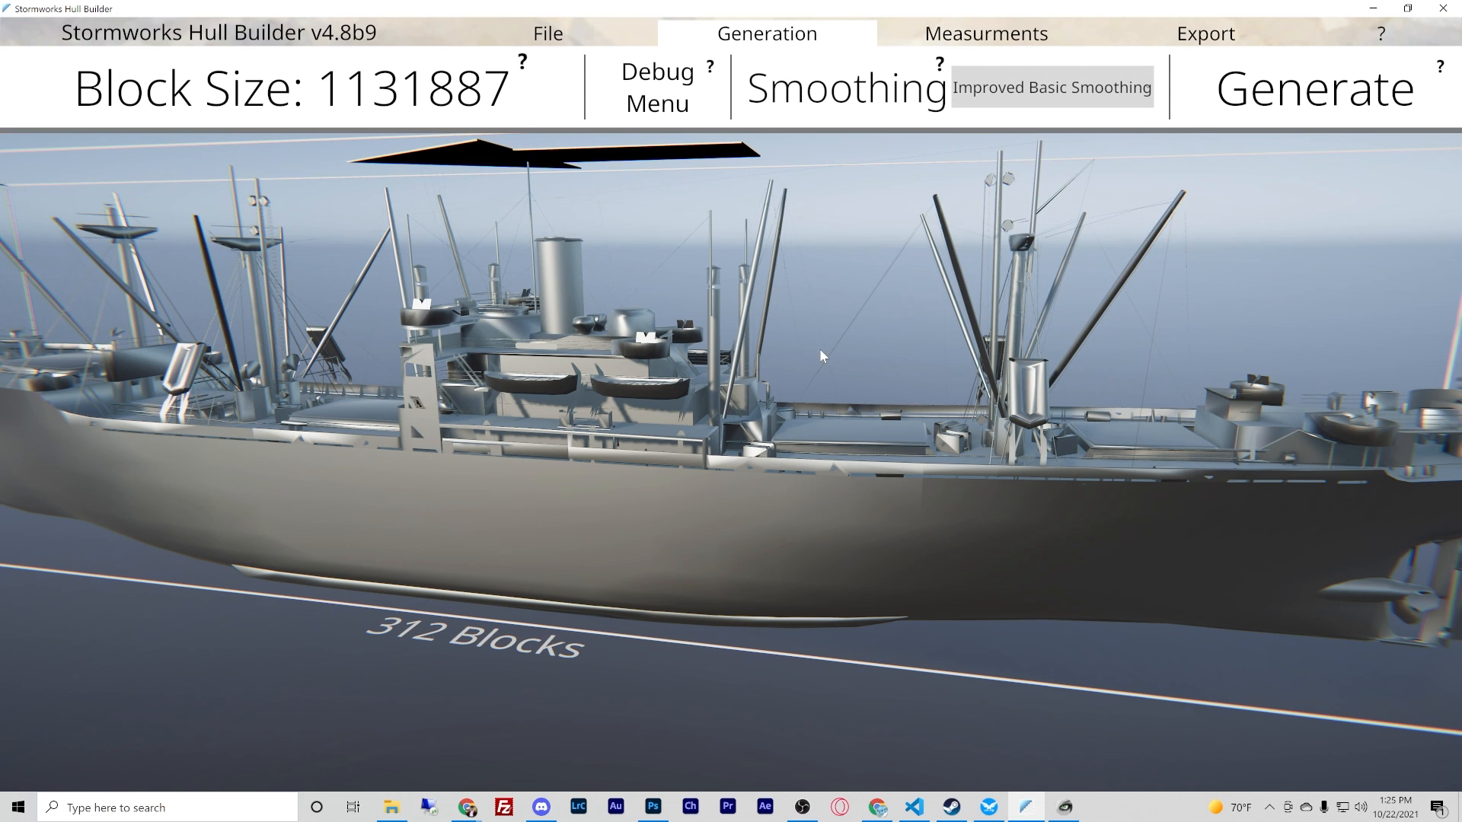
{"action": "right_click_drag", "start_coordinate": [819, 349], "coordinate": [730, 405]}
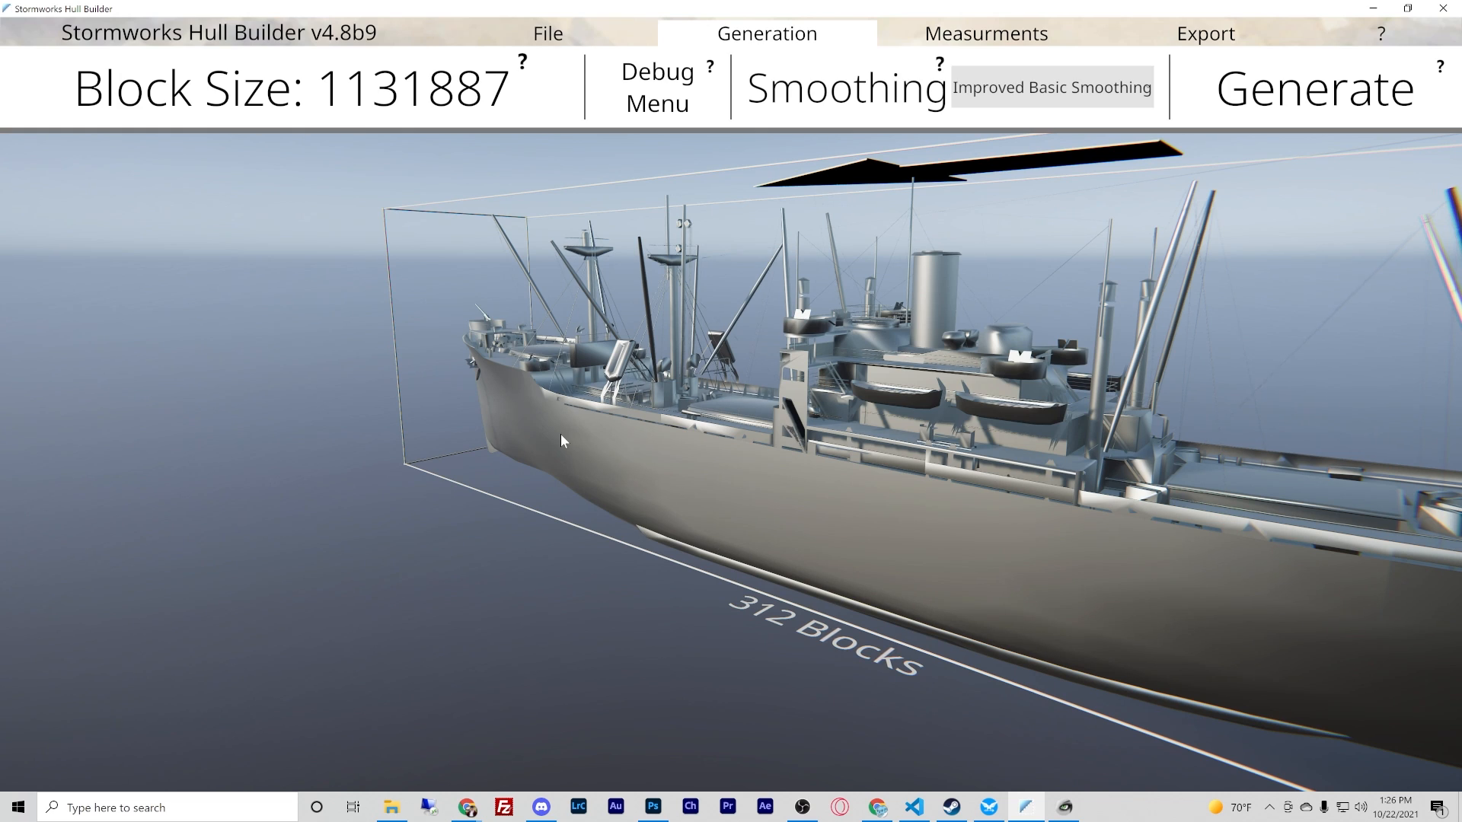
{"action": "right_click_drag", "start_coordinate": [633, 441], "coordinate": [583, 327]}
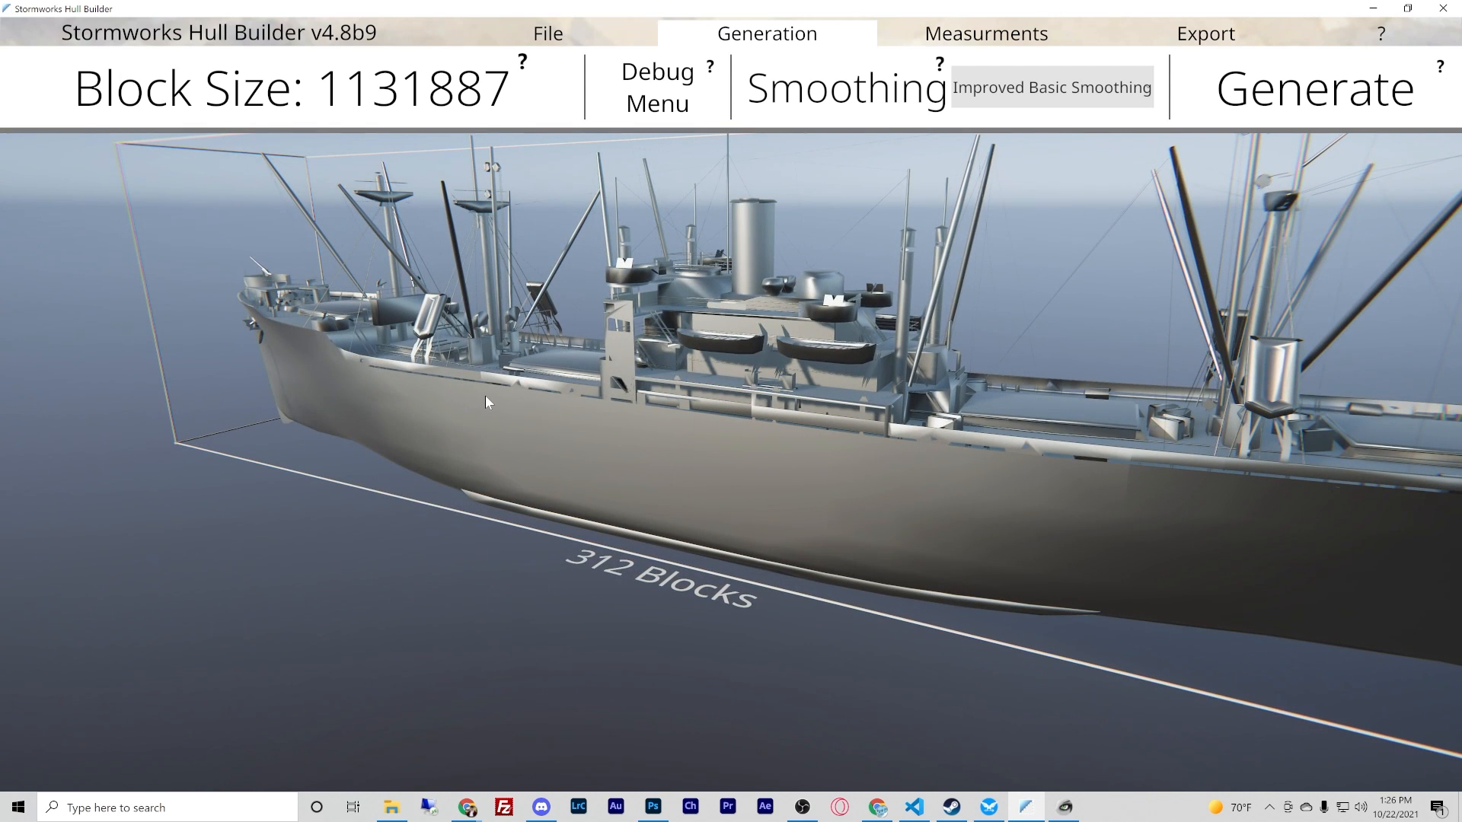
{"action": "right_click_drag", "start_coordinate": [488, 391], "coordinate": [732, 410]}
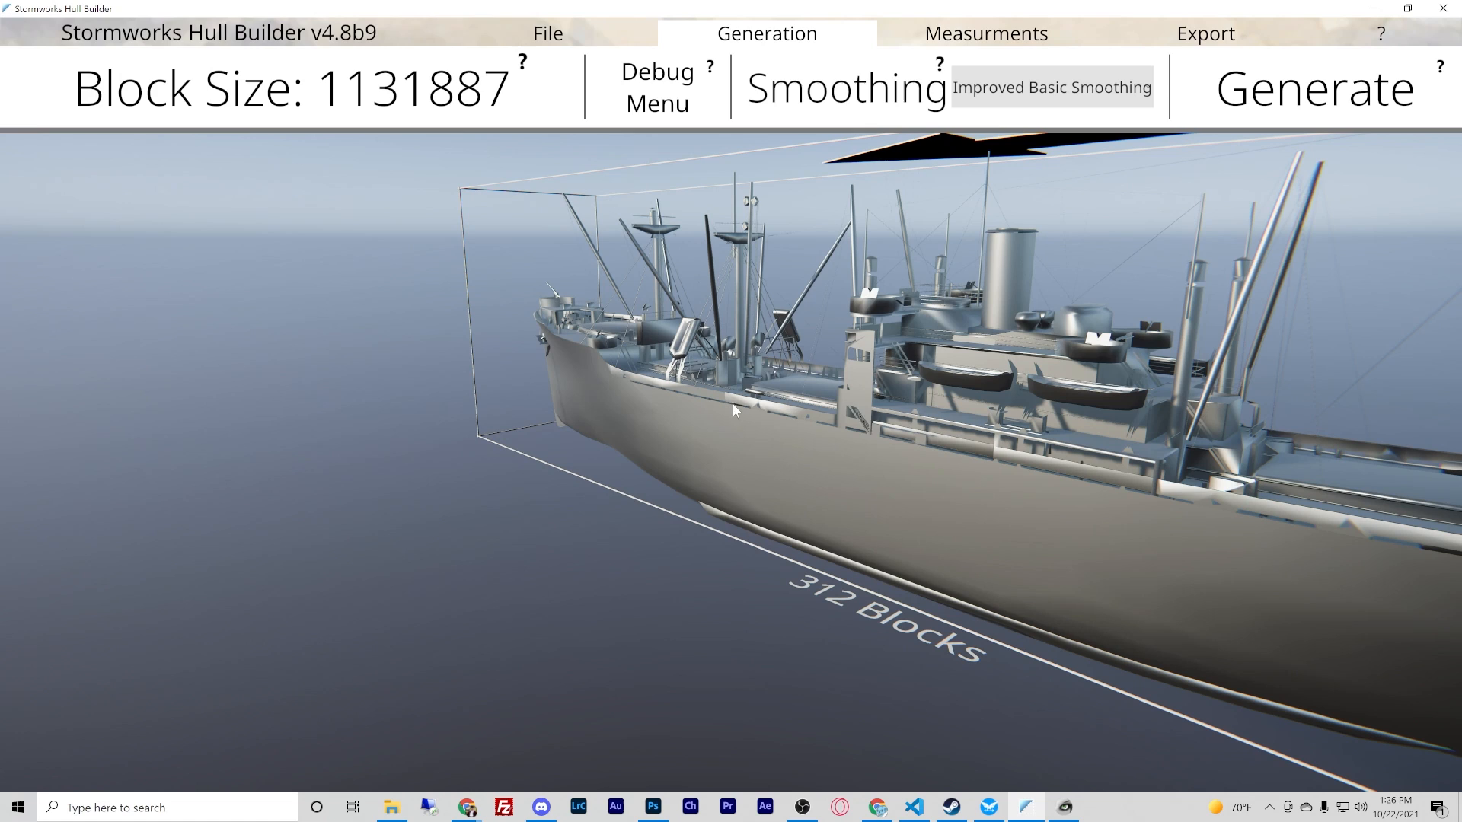
{"action": "left_click", "coordinate": [1034, 90]}
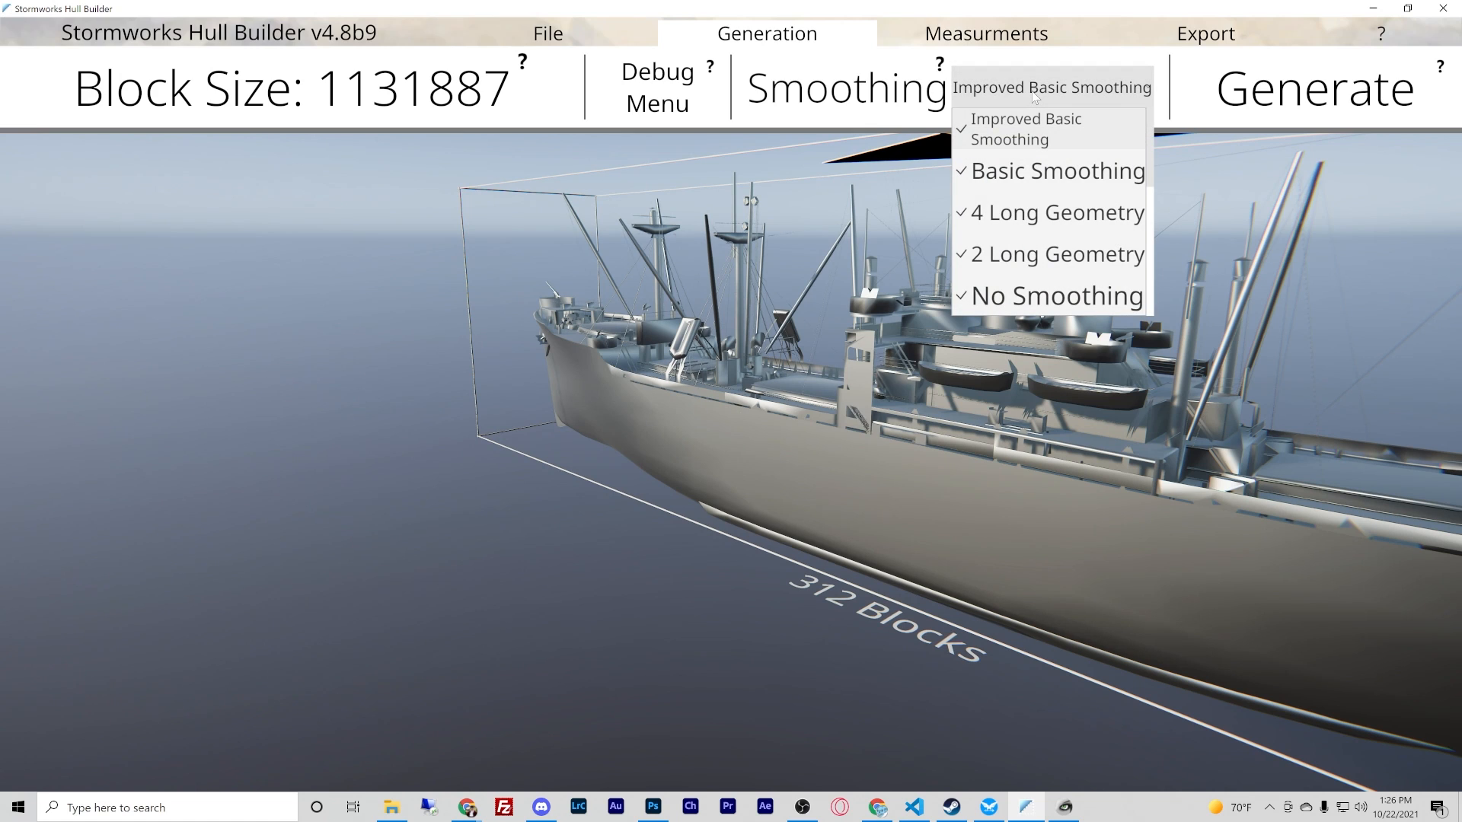
{"action": "left_click", "coordinate": [1034, 90]}
{"action": "left_click", "coordinate": [1033, 90]}
{"action": "left_click", "coordinate": [1011, 128]}
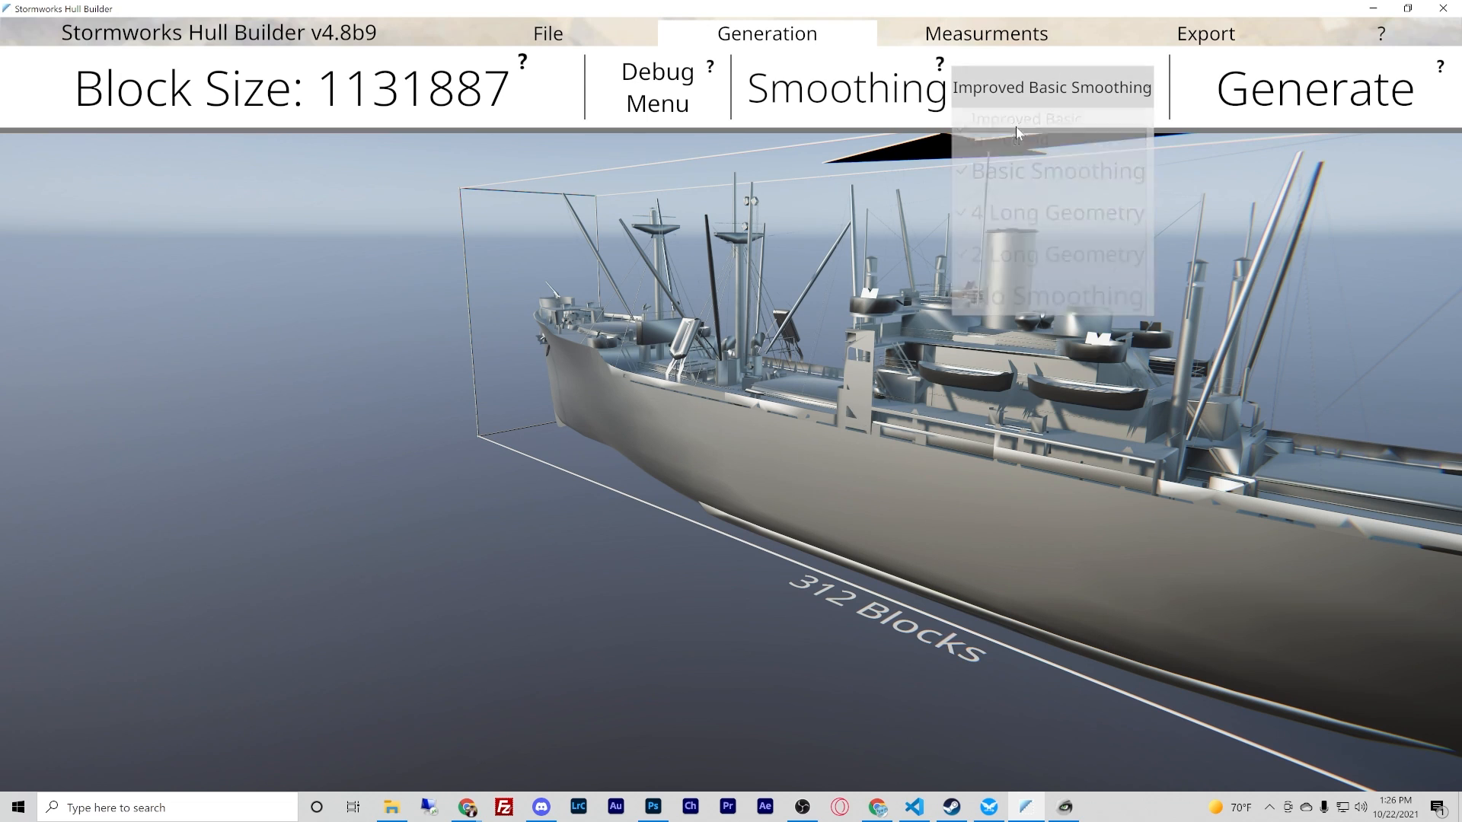
{"action": "right_click_drag", "start_coordinate": [999, 221], "coordinate": [730, 403]}
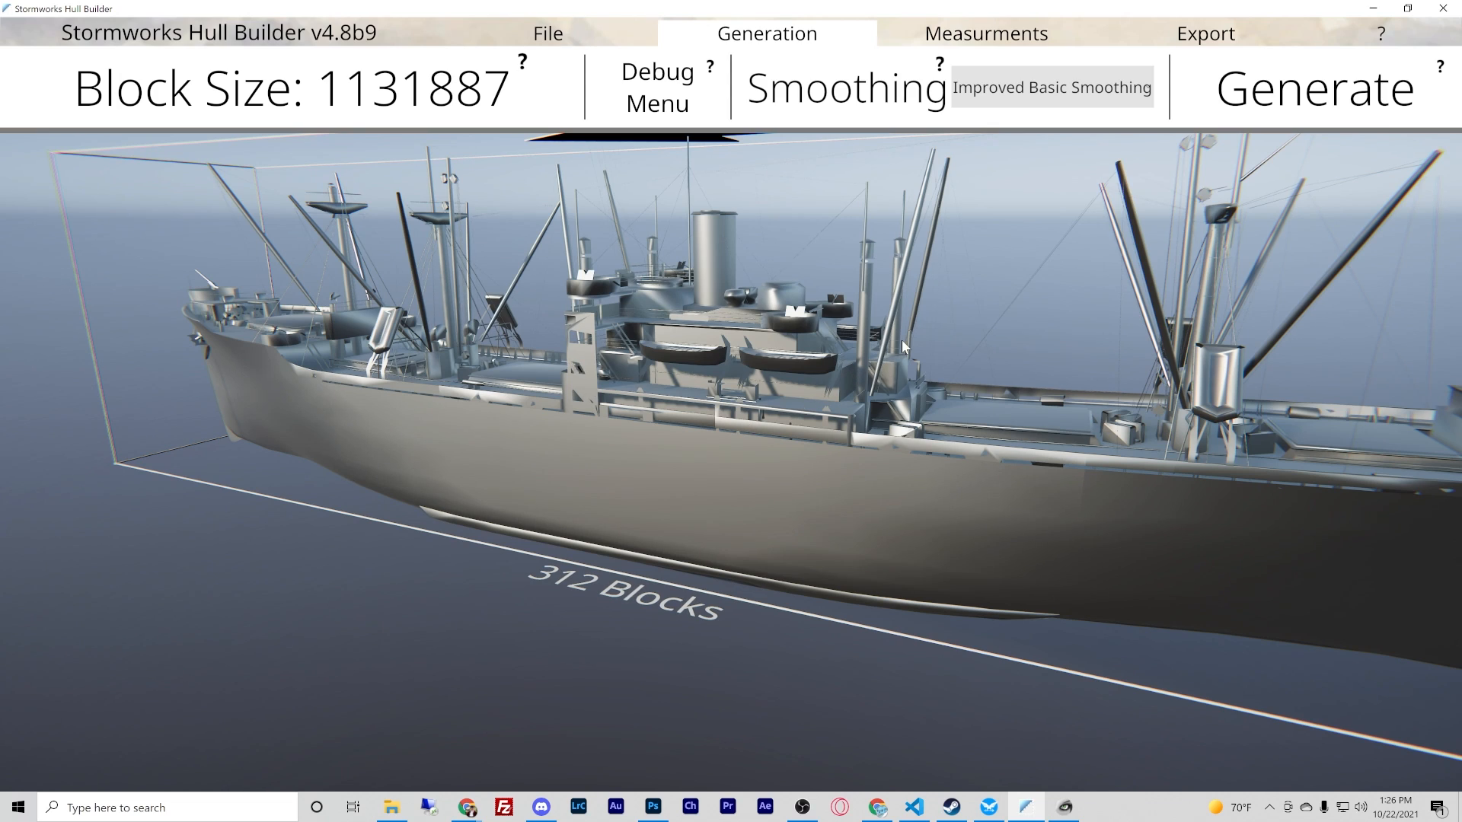
{"action": "left_click", "coordinate": [1319, 92]}
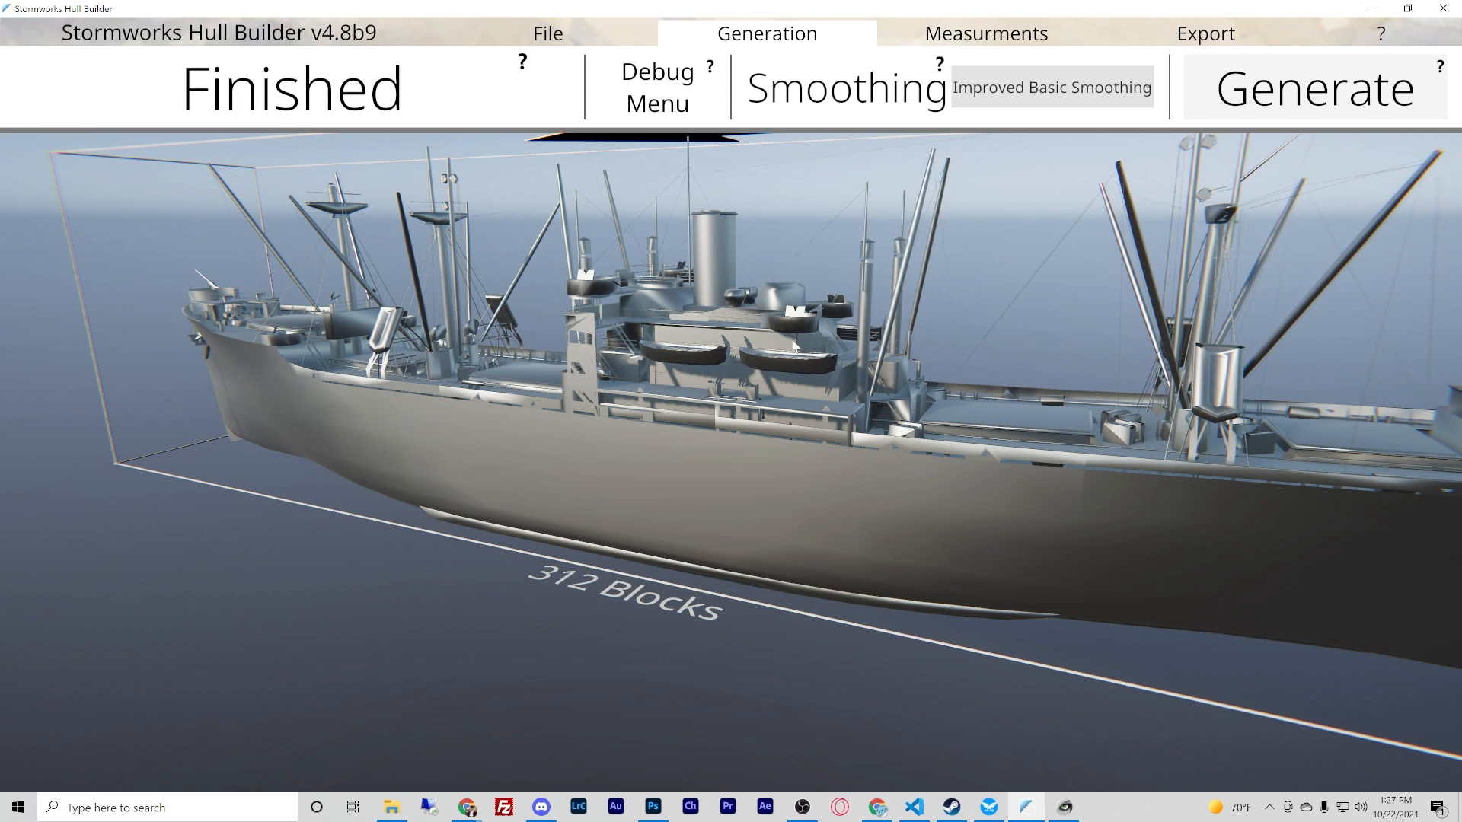
- Set the smoothing to No Smoothing and the mesh scale to 1
{"action": "left_click", "coordinate": [1021, 82]}
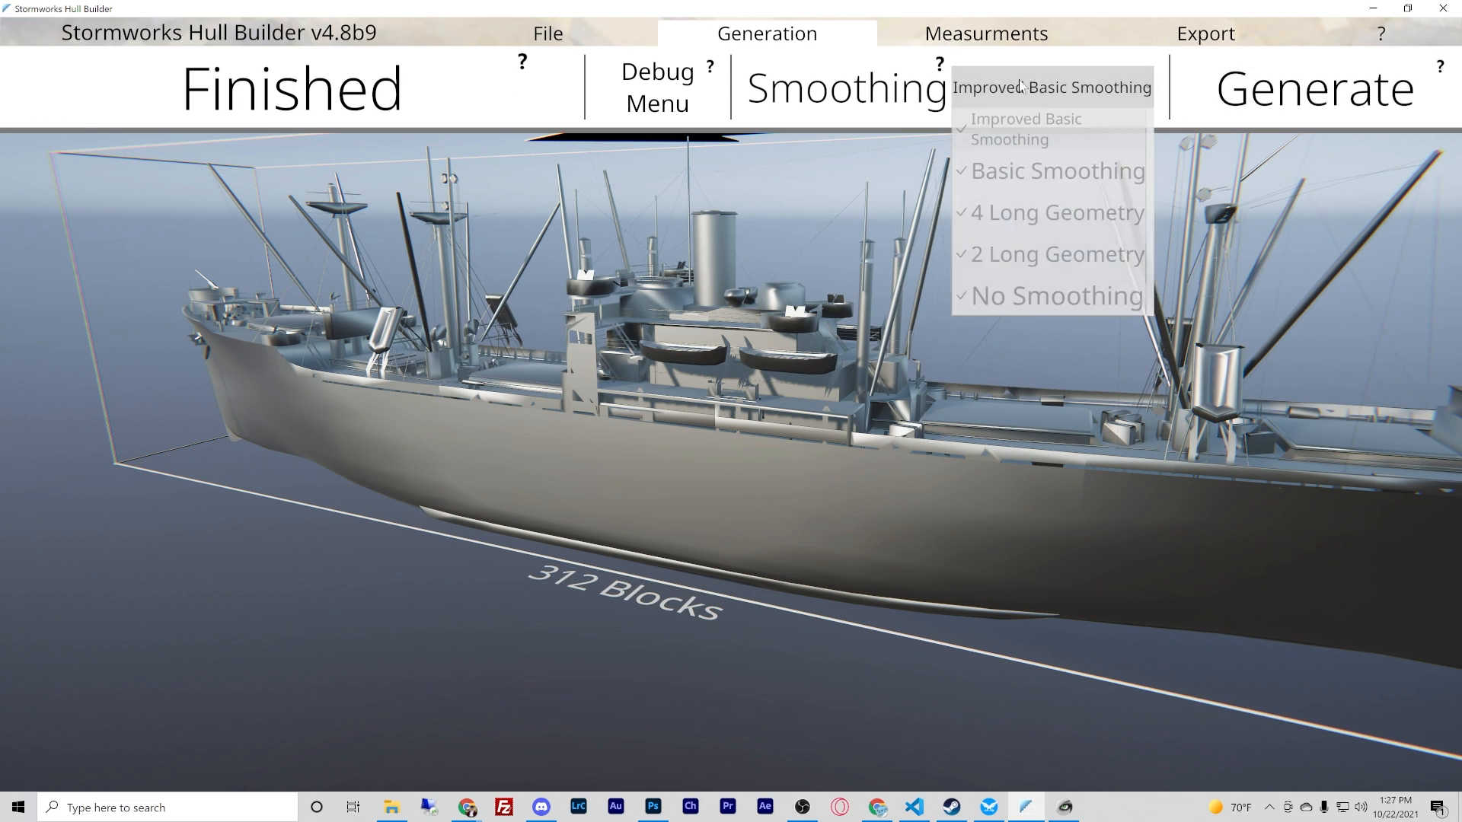
{"action": "left_click", "coordinate": [1016, 294]}
{"action": "left_click", "coordinate": [548, 34]}
{"action": "left_click", "coordinate": [1405, 98]}
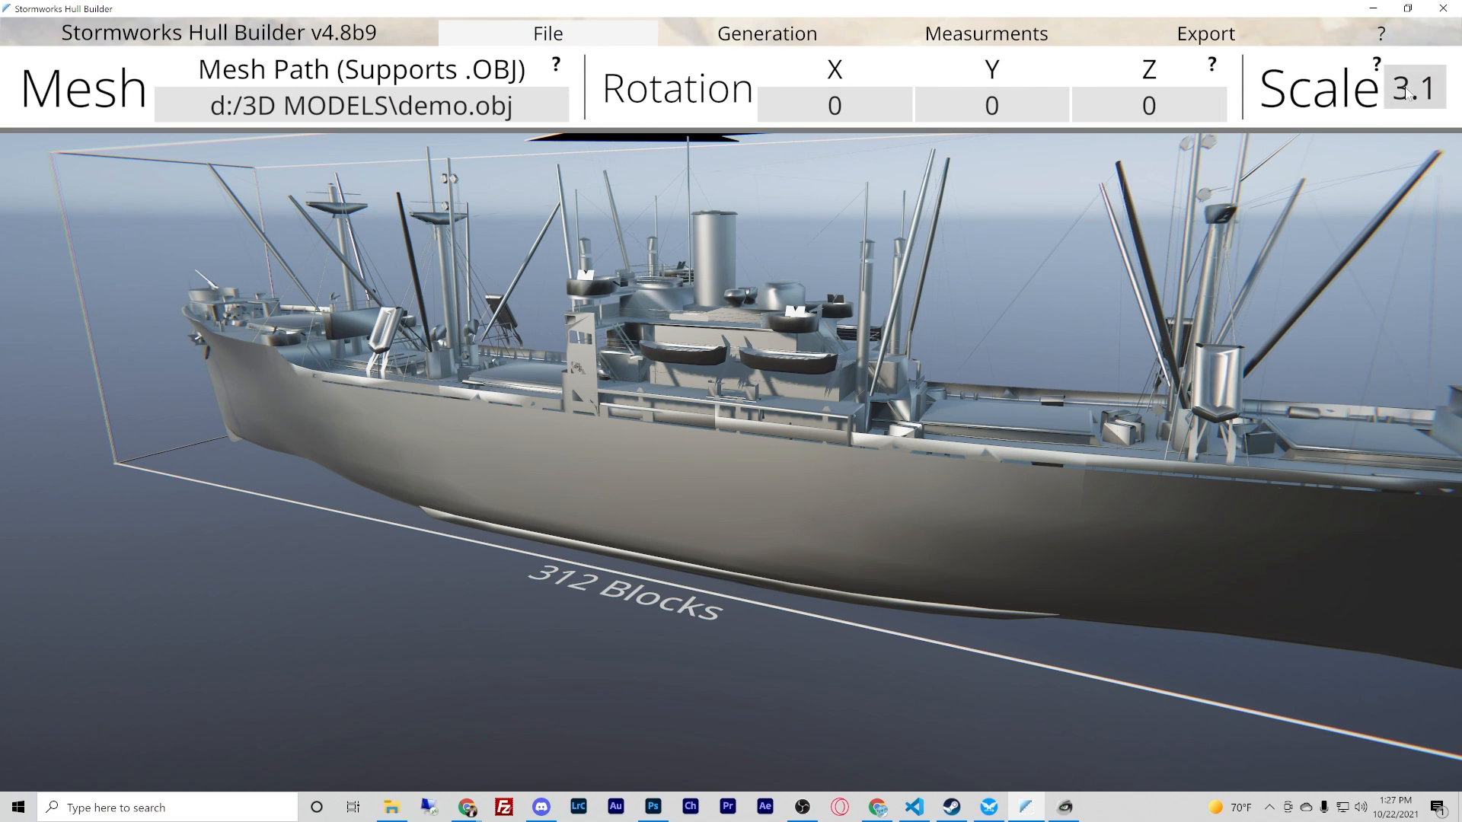
{"action": "type", "text": ".12"}
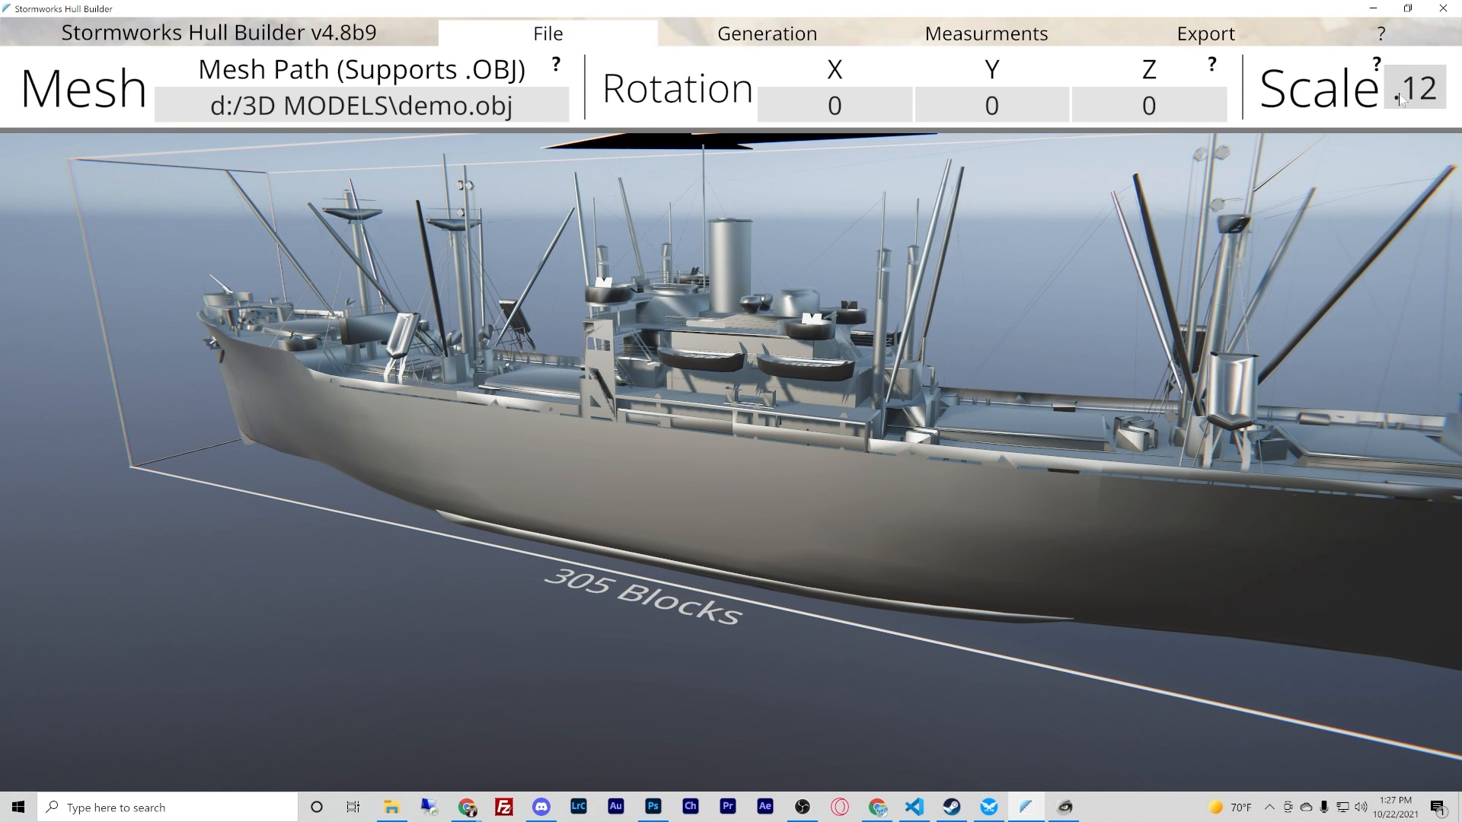
{"action": "key", "text": "BackSpace"}
{"action": "left_click_drag", "start_coordinate": [1394, 93], "coordinate": [1435, 98]}
{"action": "type", "text": "1"}
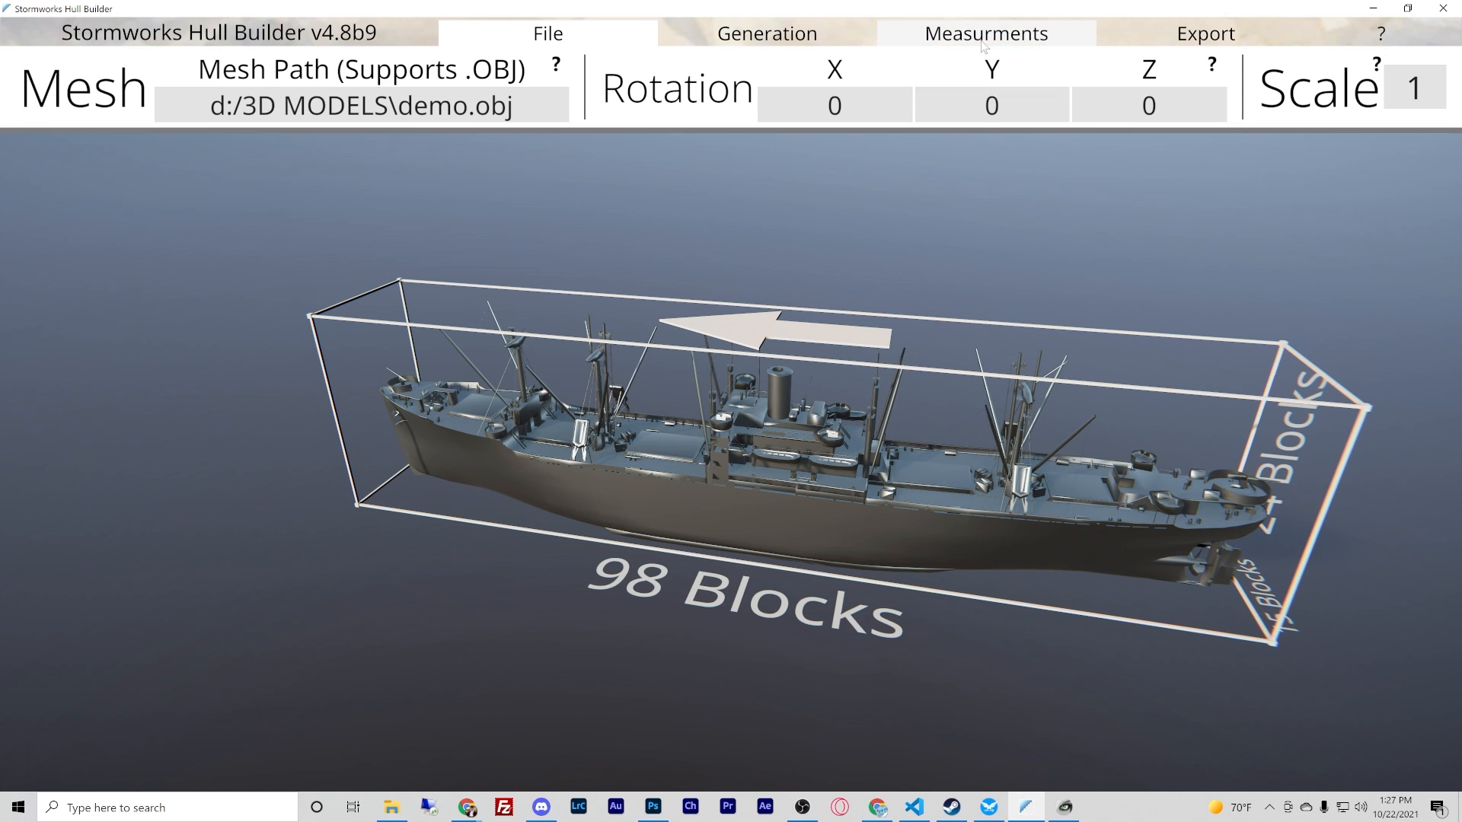
- Generate the block hull at scale 1 with Improved Basic Smoothing and inspect it from the side
{"action": "left_click", "coordinate": [757, 35]}
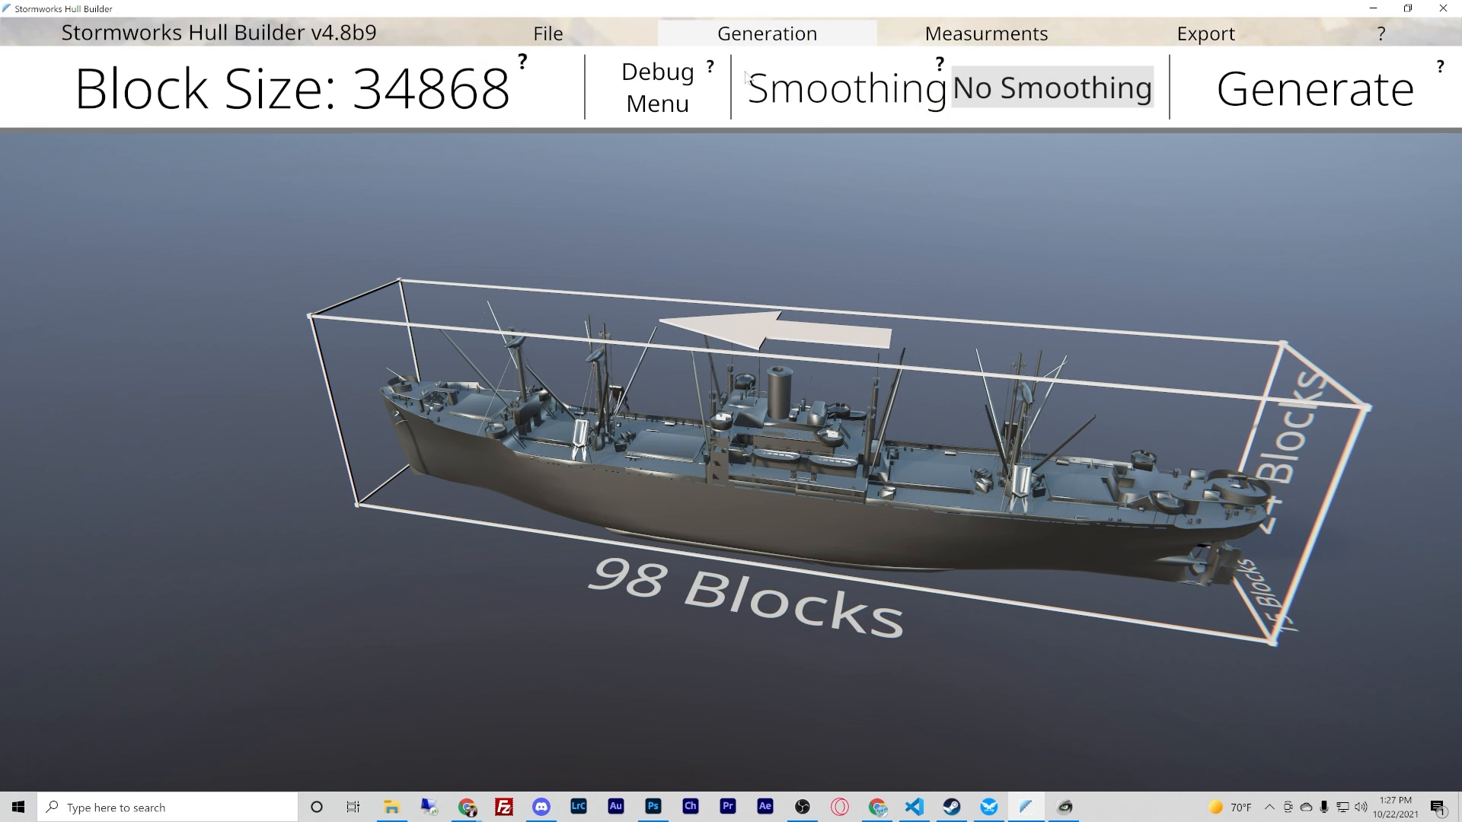
{"action": "left_click", "coordinate": [1053, 83]}
{"action": "left_click", "coordinate": [1002, 128]}
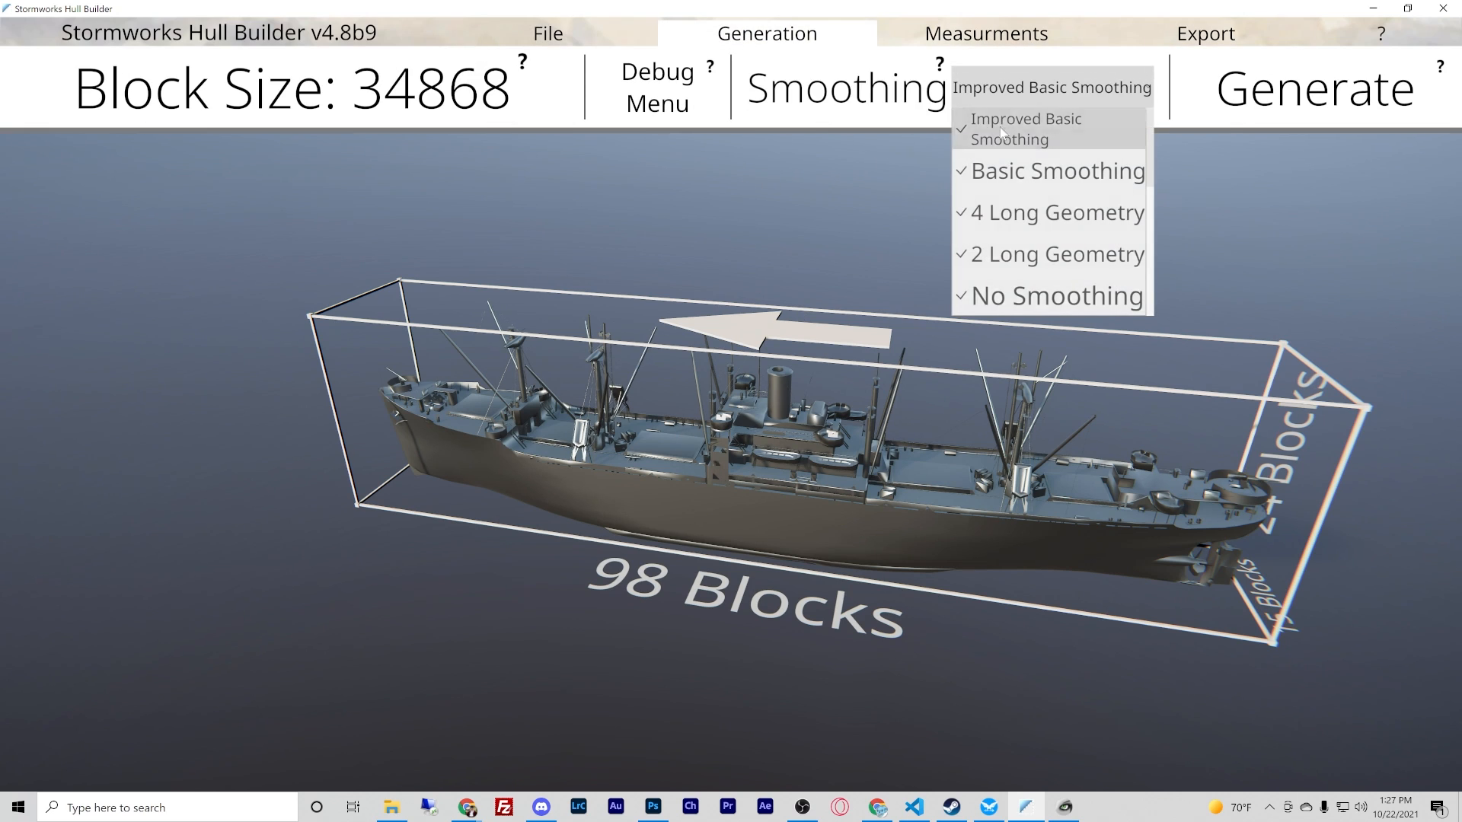
{"action": "left_click", "coordinate": [1260, 105]}
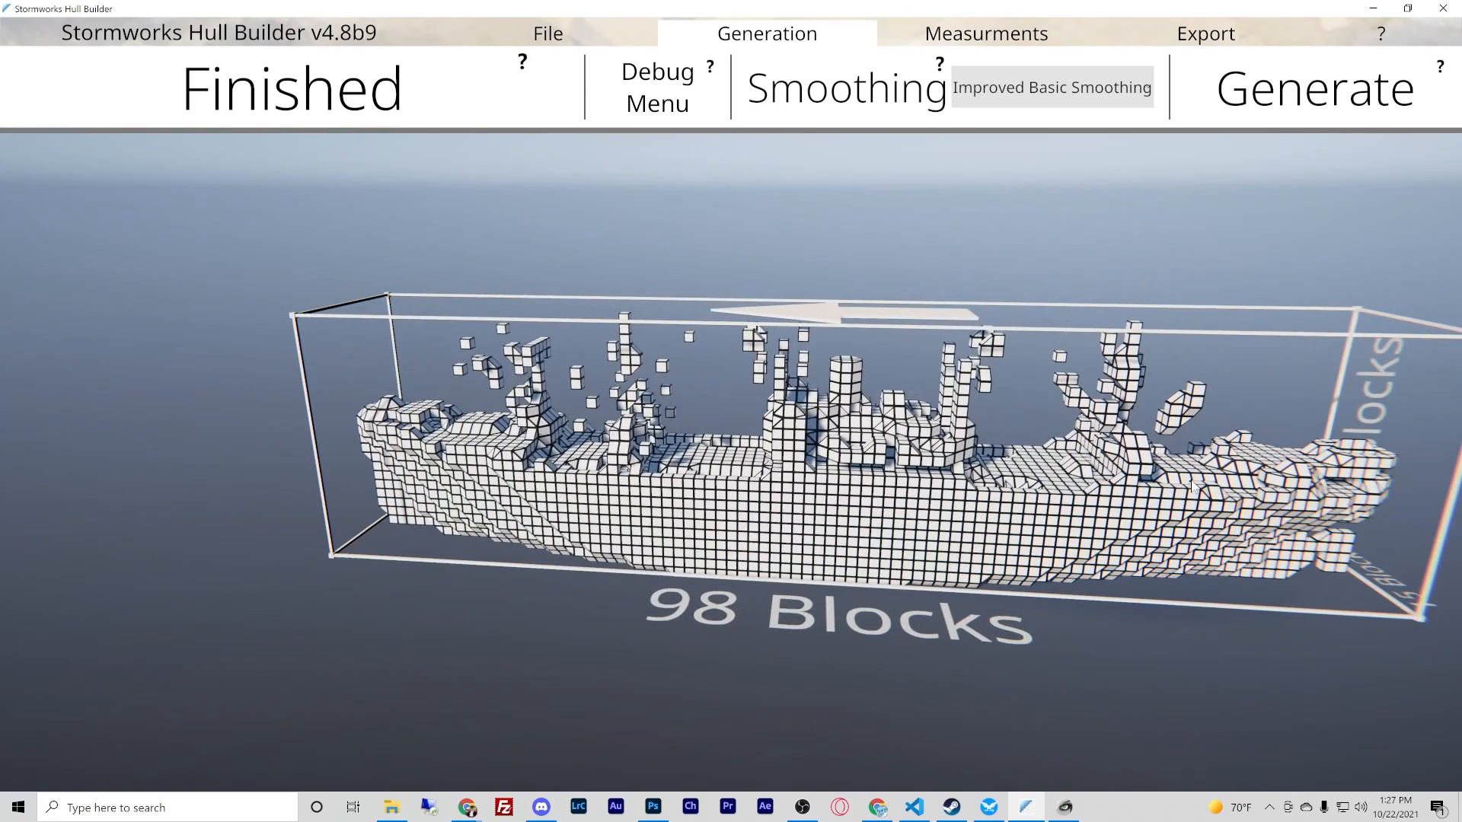
{"action": "right_click_drag", "start_coordinate": [1194, 488], "coordinate": [738, 396]}
- Set the mesh scale to 2
{"action": "left_click", "coordinate": [548, 34]}
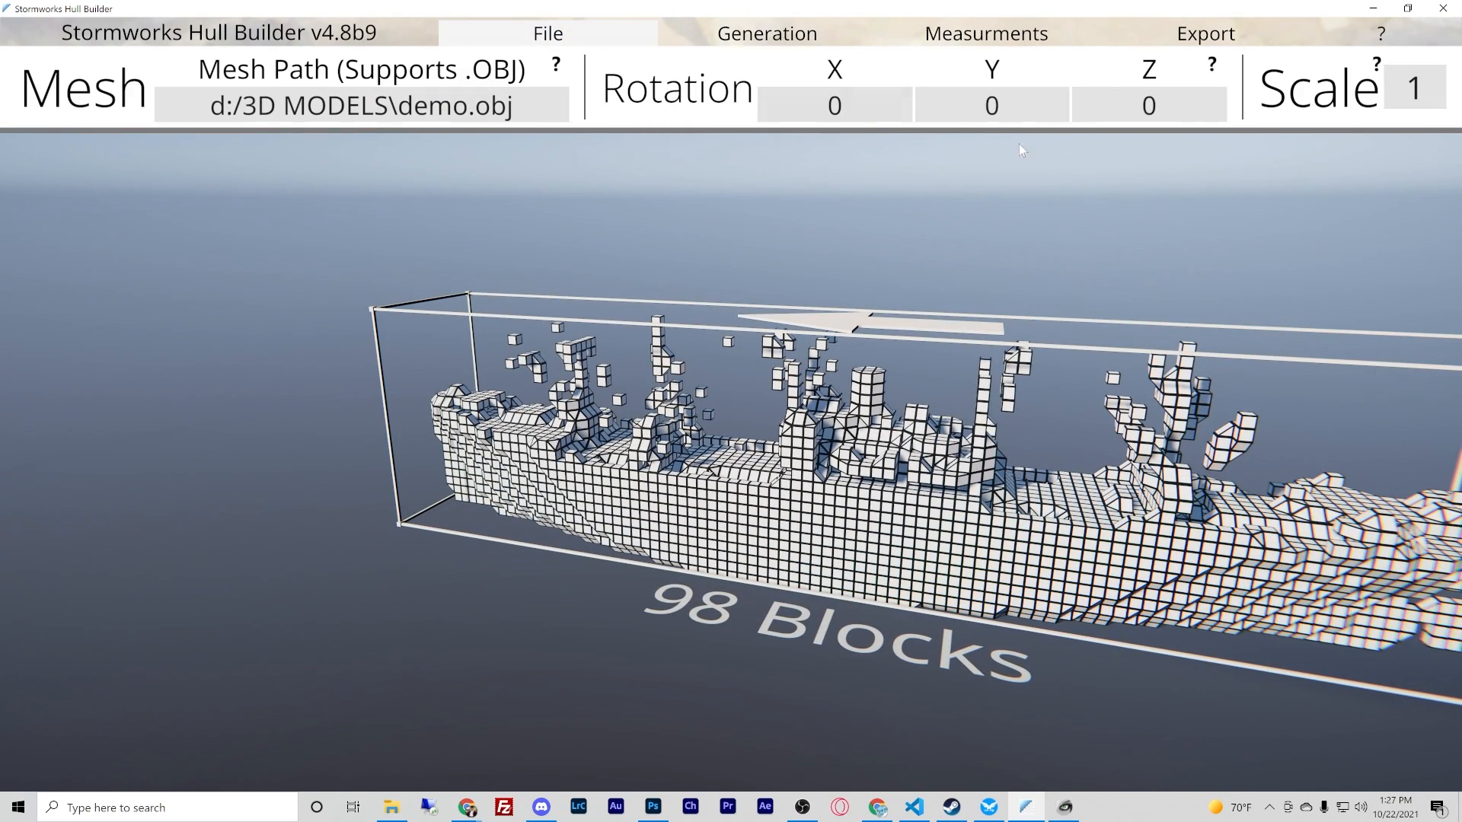
{"action": "left_click", "coordinate": [1427, 88]}
{"action": "type", "text": "2"}
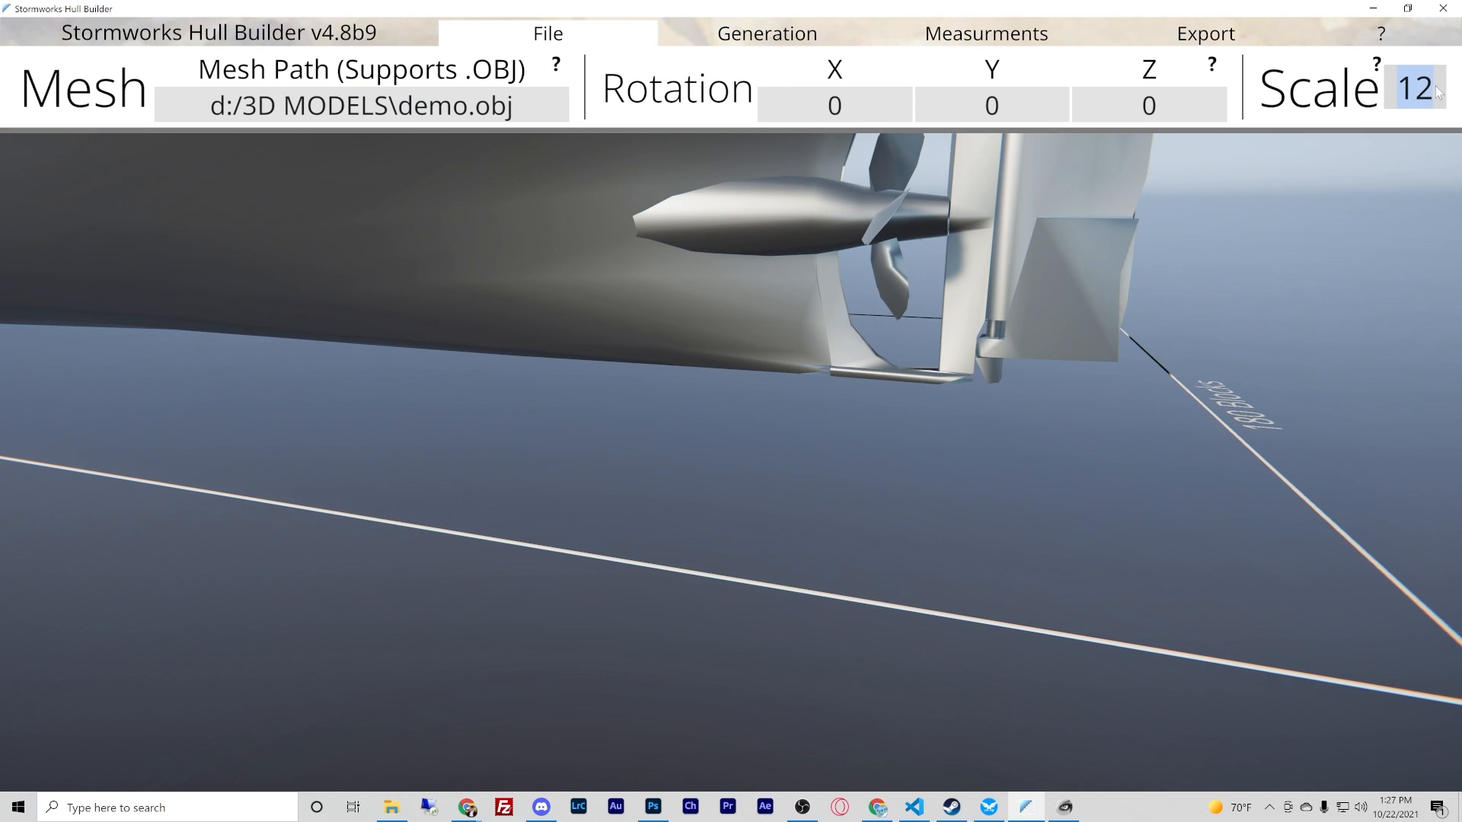
{"action": "type", "text": "2"}
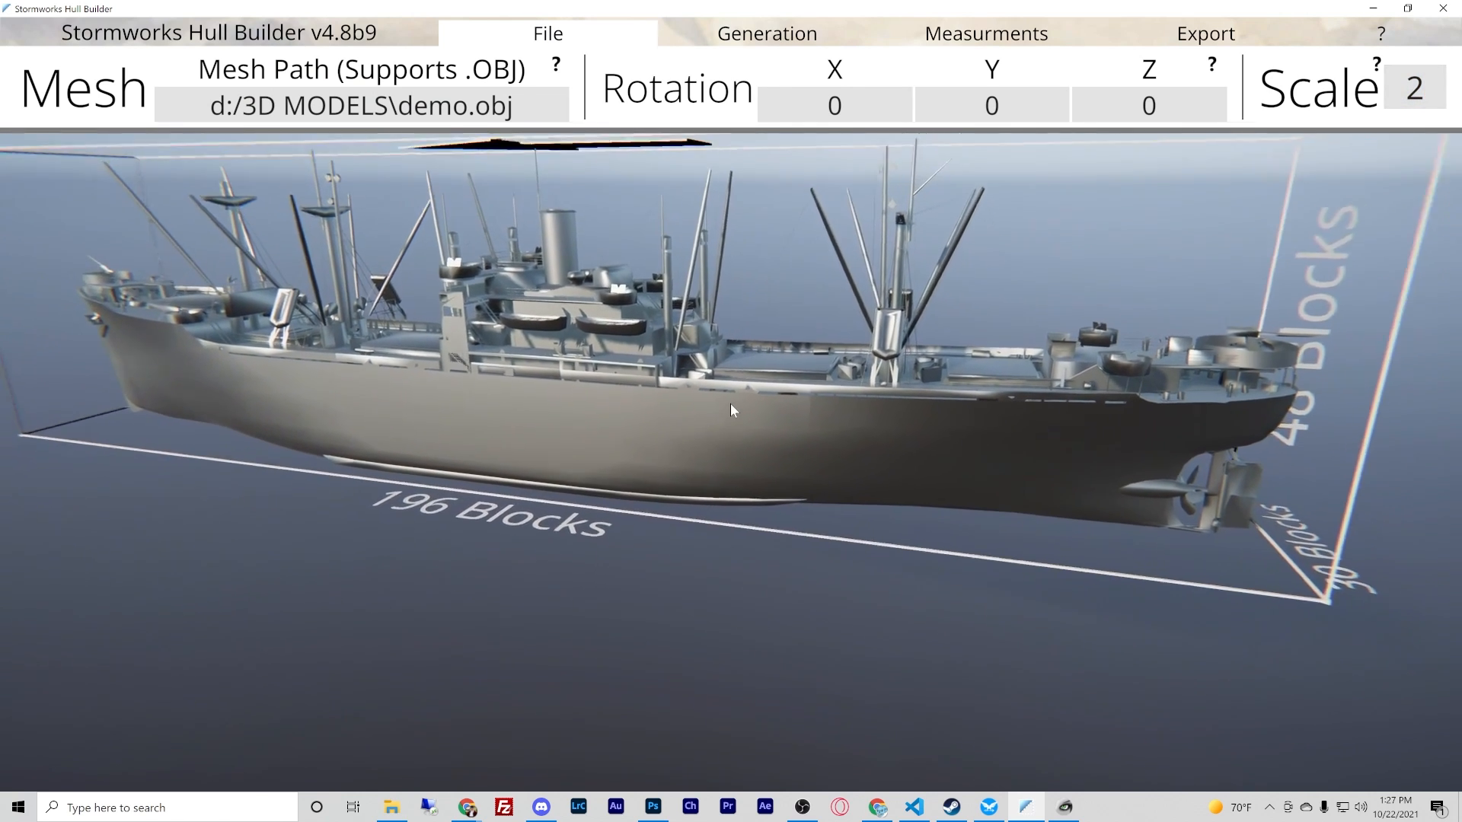
- Generate the block hull from the scale 2 mesh and view it from the bow
{"action": "left_click", "coordinate": [833, 38]}
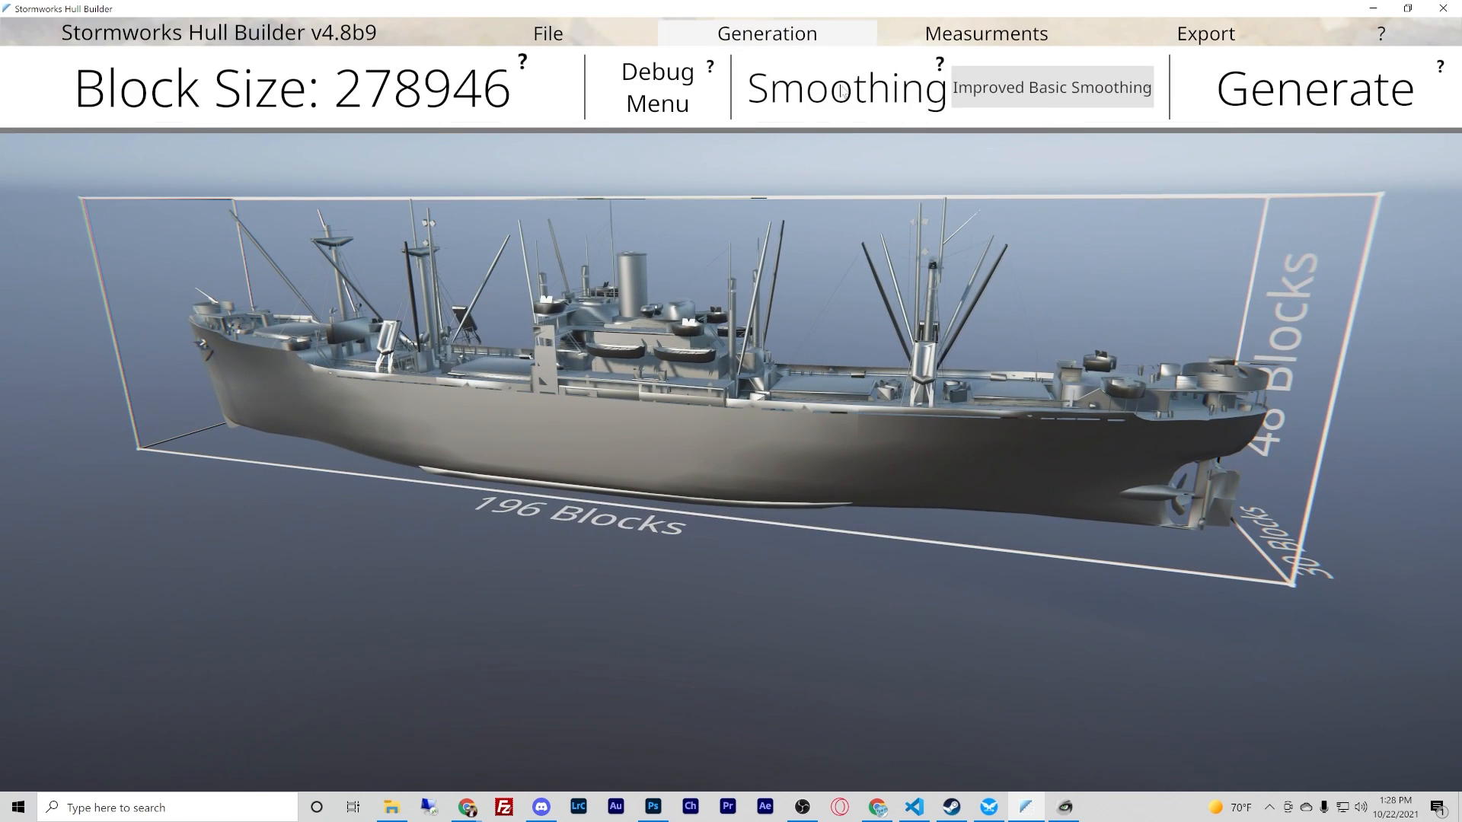
{"action": "left_click", "coordinate": [1218, 116]}
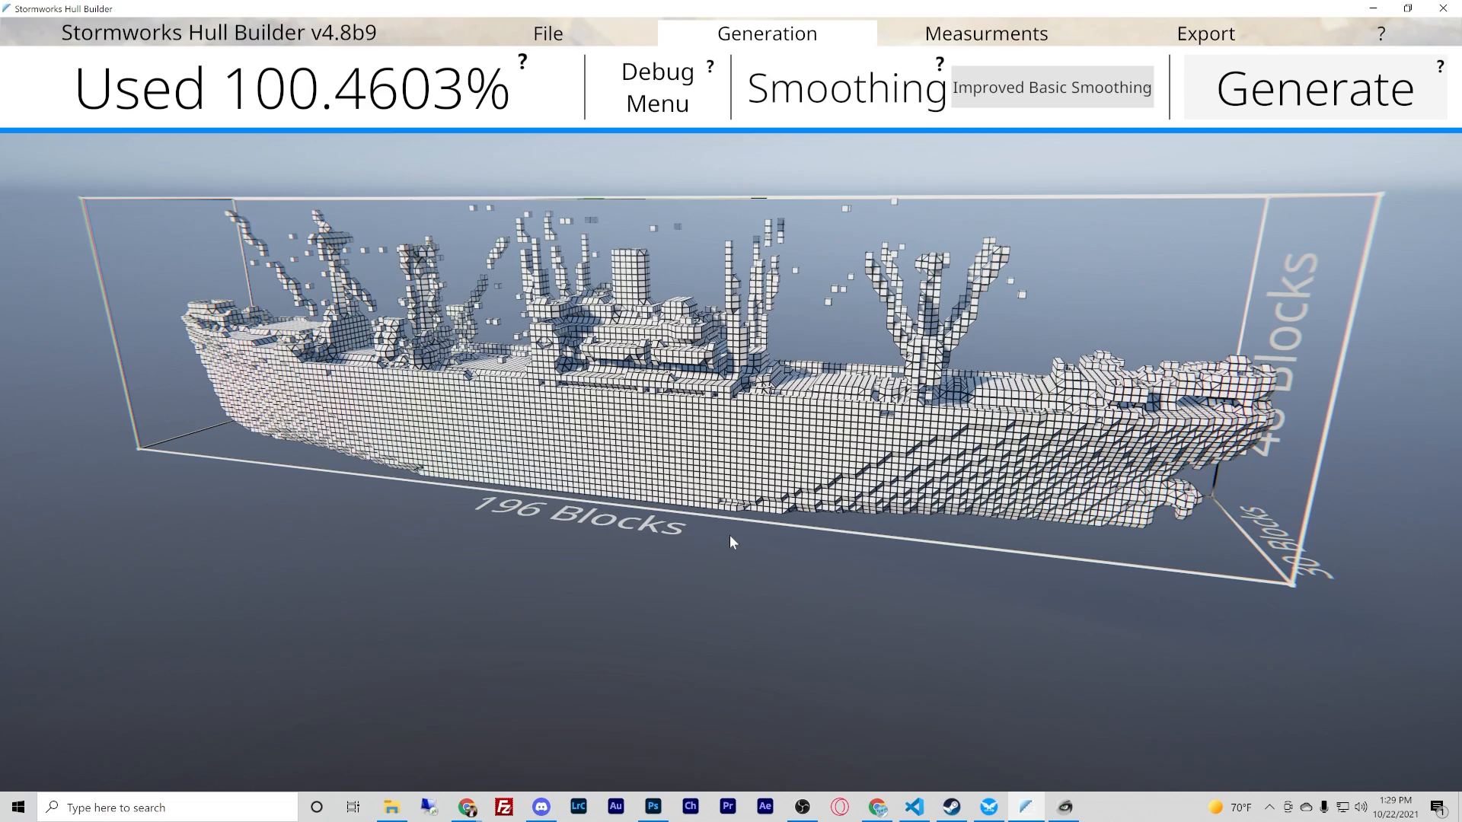
{"action": "right_click_drag", "start_coordinate": [729, 534], "coordinate": [635, 499]}
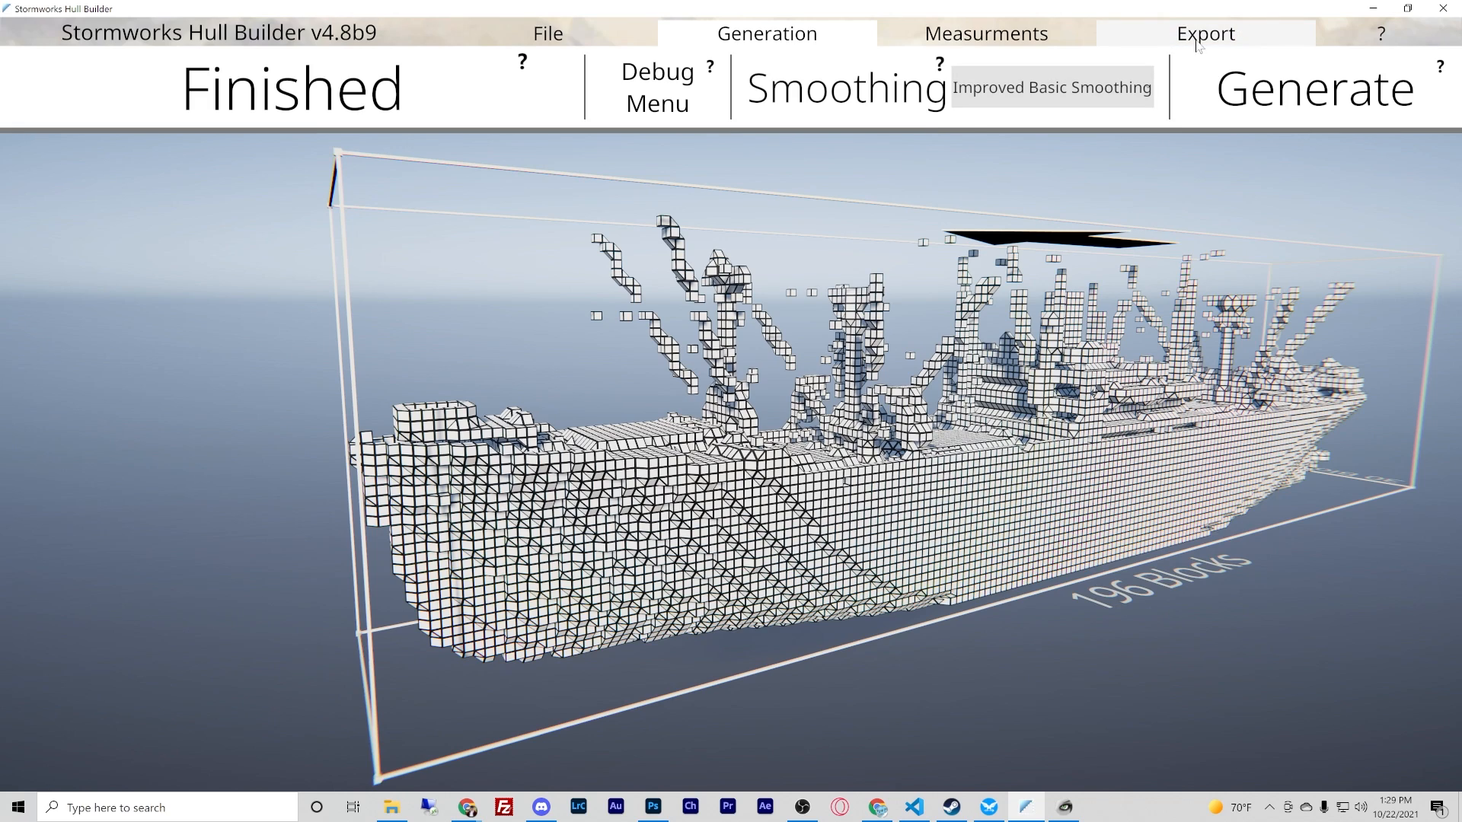
- Export the generated block hull to the preset AppData\Roaming save path and check it from the side
{"action": "left_click", "coordinate": [1199, 35]}
{"action": "left_click", "coordinate": [1258, 103]}
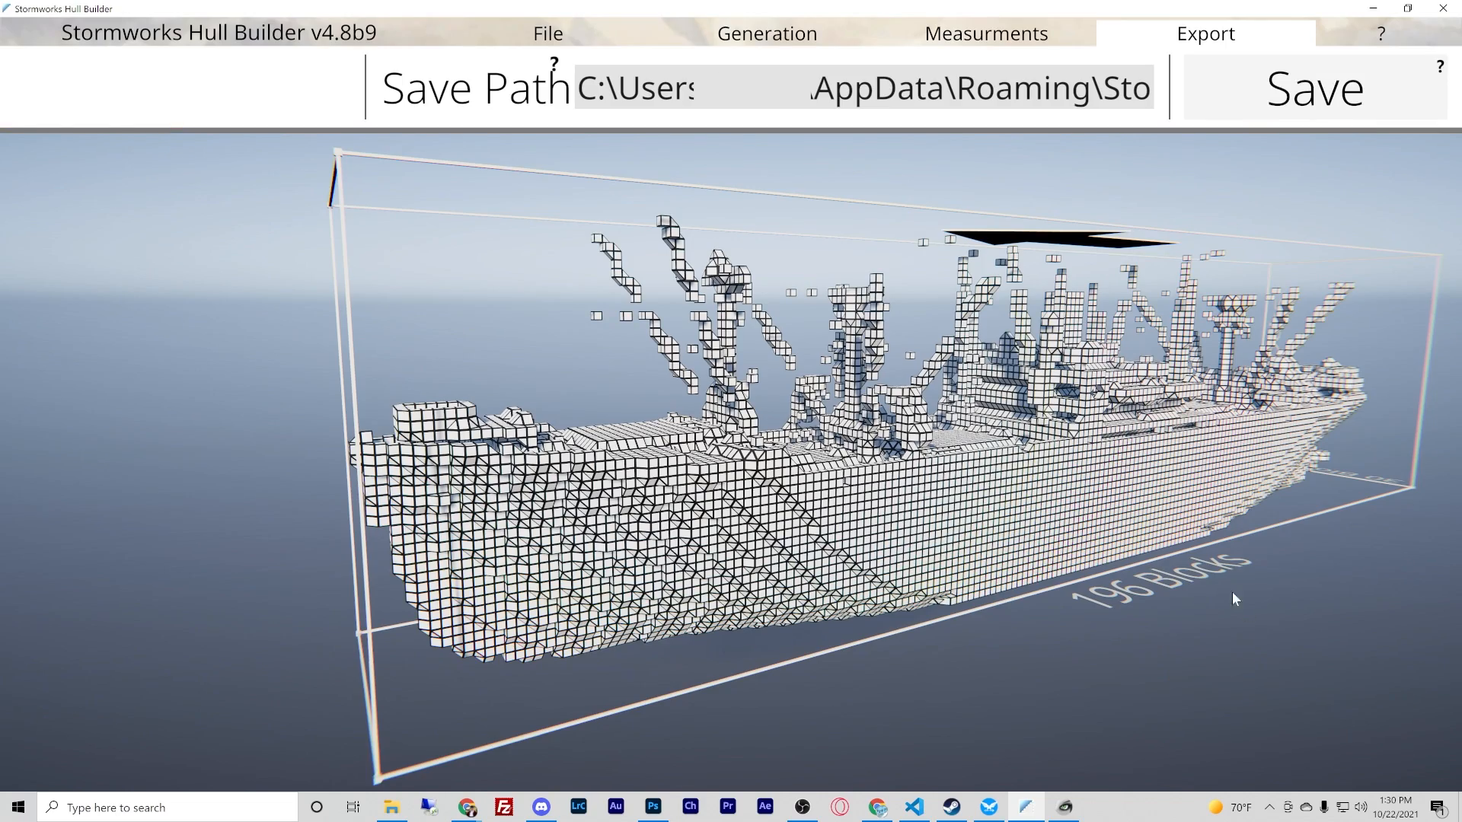
{"action": "right_click_drag", "start_coordinate": [1232, 592], "coordinate": [728, 416]}
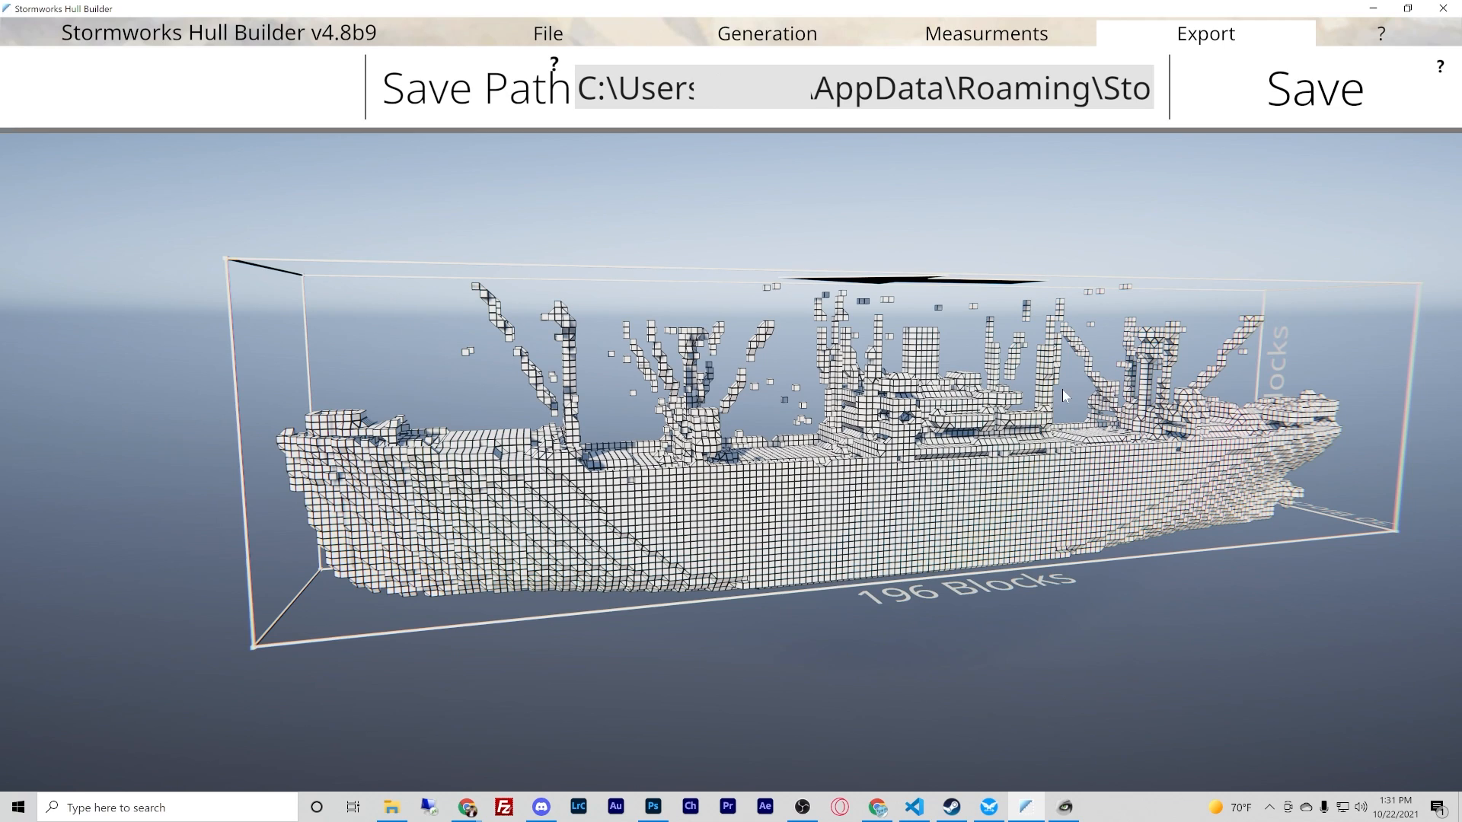
{"action": "left_click", "coordinate": [1311, 94]}
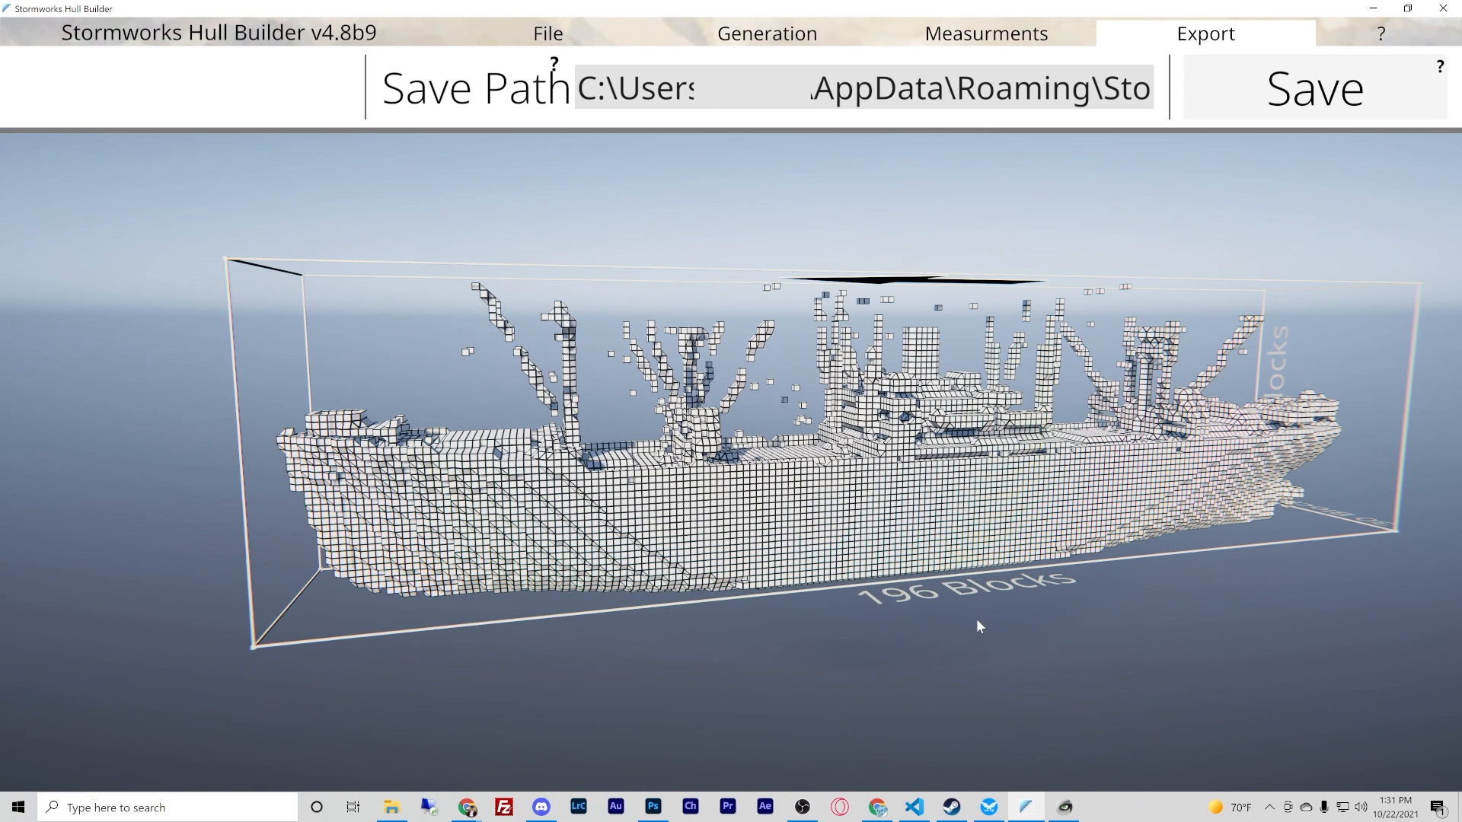
- Switch to the Stormworks vehicle editor and load the exported ship hull as a saved vehicle
{"action": "left_click", "coordinate": [993, 809]}
{"action": "right_click_drag", "start_coordinate": [731, 411], "coordinate": [920, 336]}
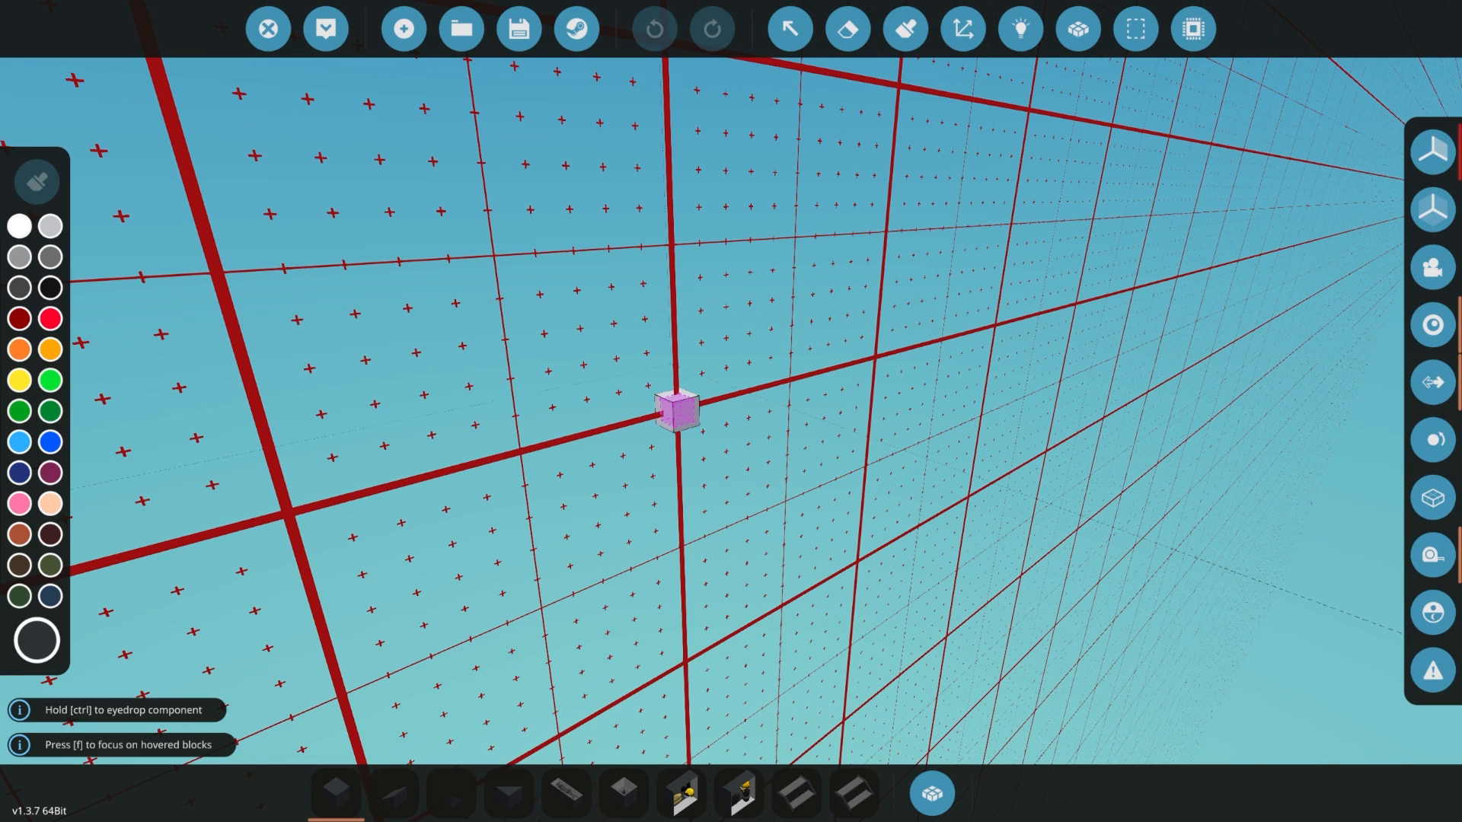
{"action": "scroll", "coordinate": [731, 411], "scroll_direction": "down", "scroll_amount": 2}
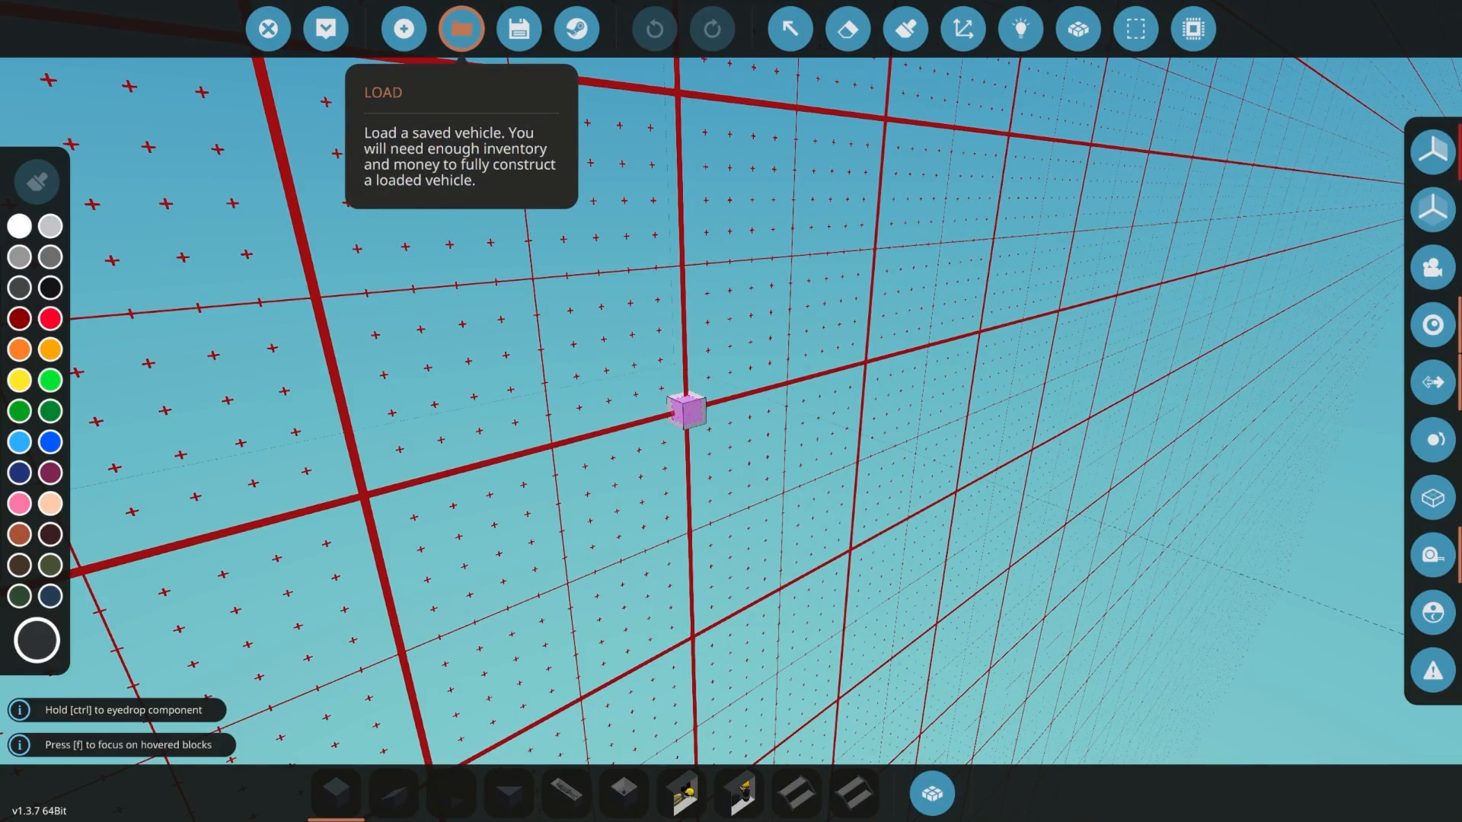
{"action": "left_click", "coordinate": [461, 29]}
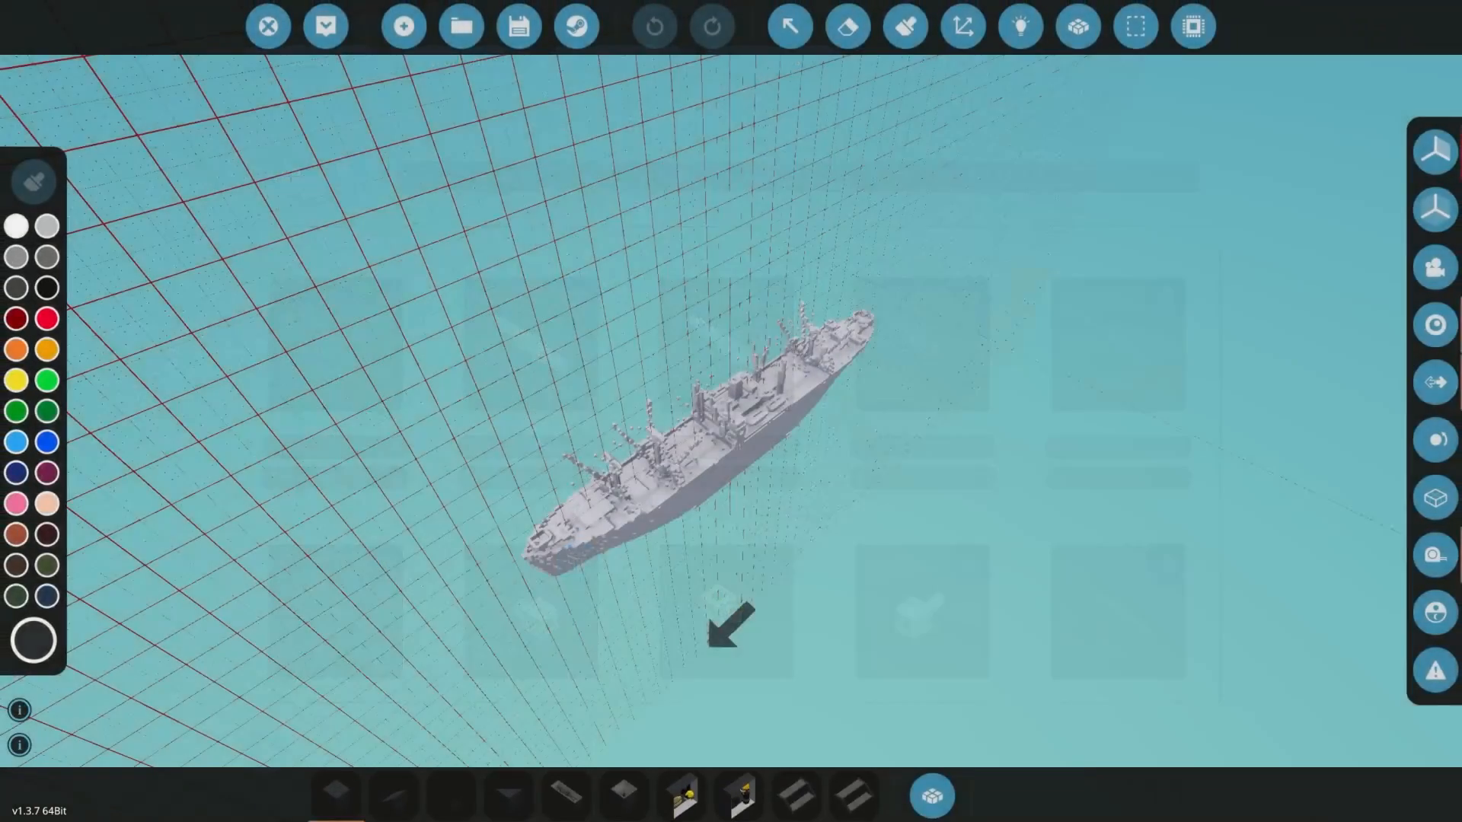
- Examine the loaded ship as a whole and the block surfaces along its side up to the bow
{"action": "right_click_drag", "start_coordinate": [731, 411], "coordinate": [698, 533]}
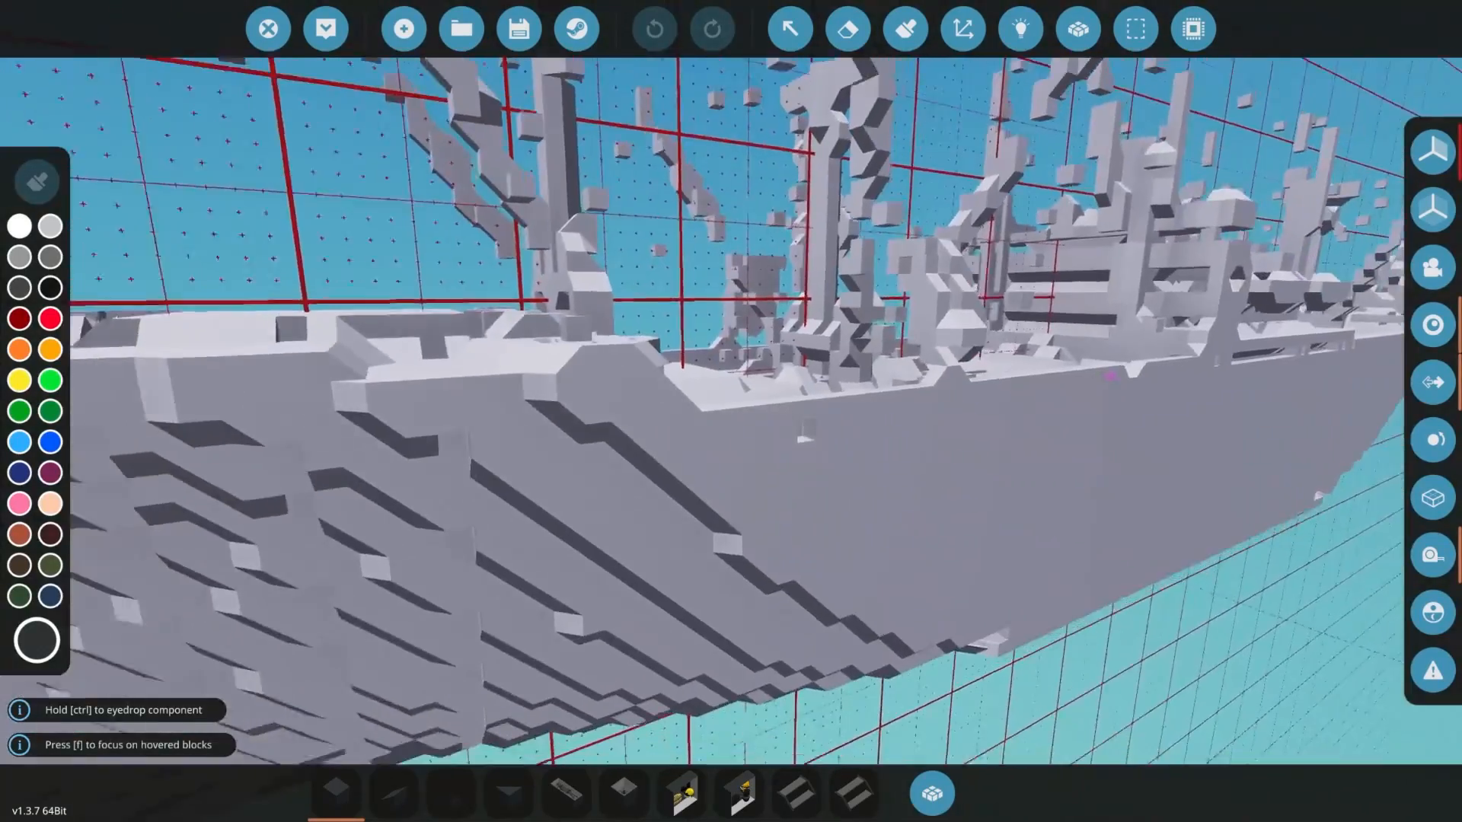
{"action": "key", "text": "s"}
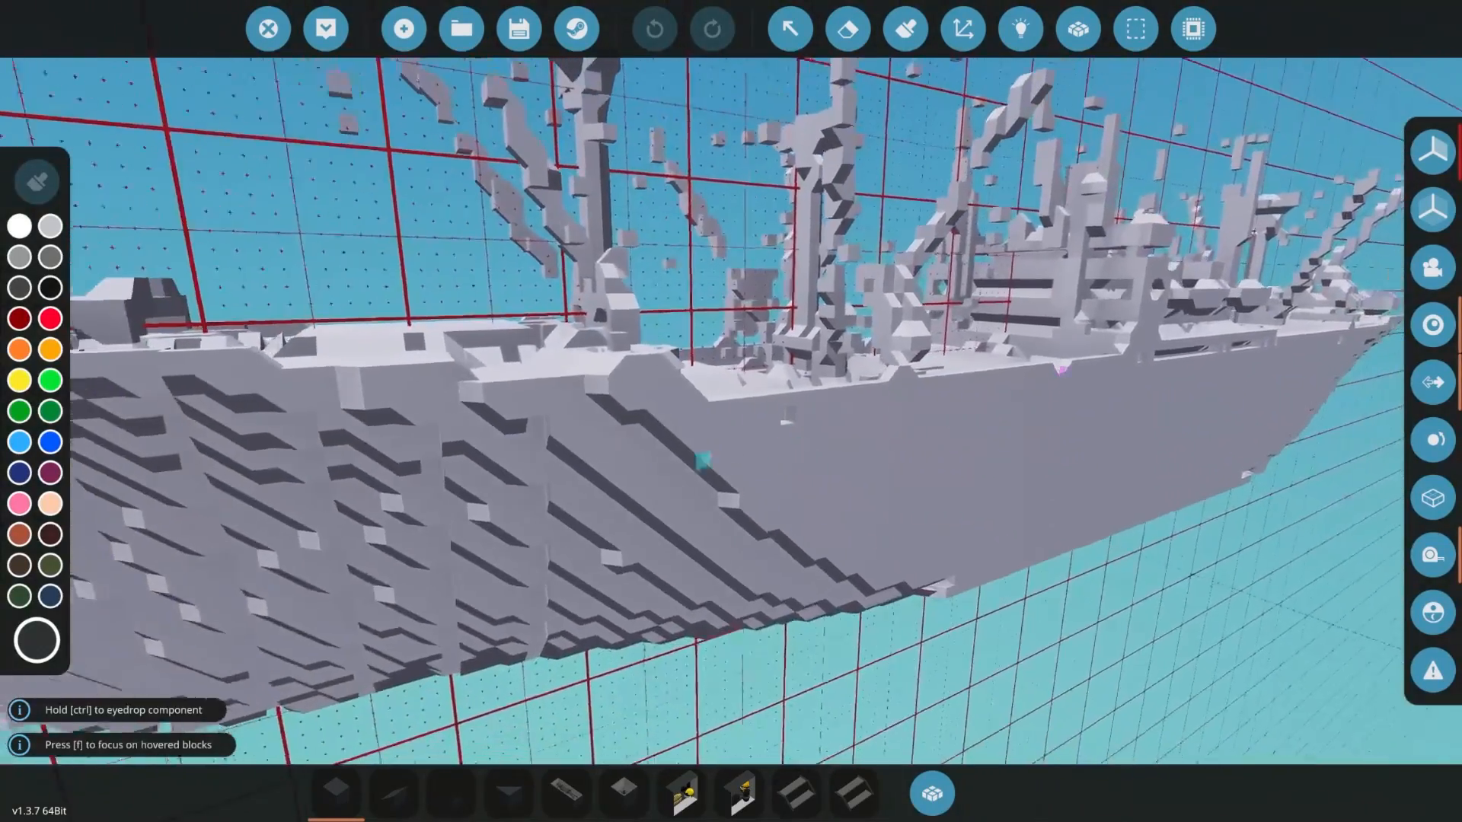
{"action": "right_click_drag", "start_coordinate": [440, 600], "coordinate": [659, 427]}
{"action": "key", "text": "a"}
{"action": "key", "text": "w"}
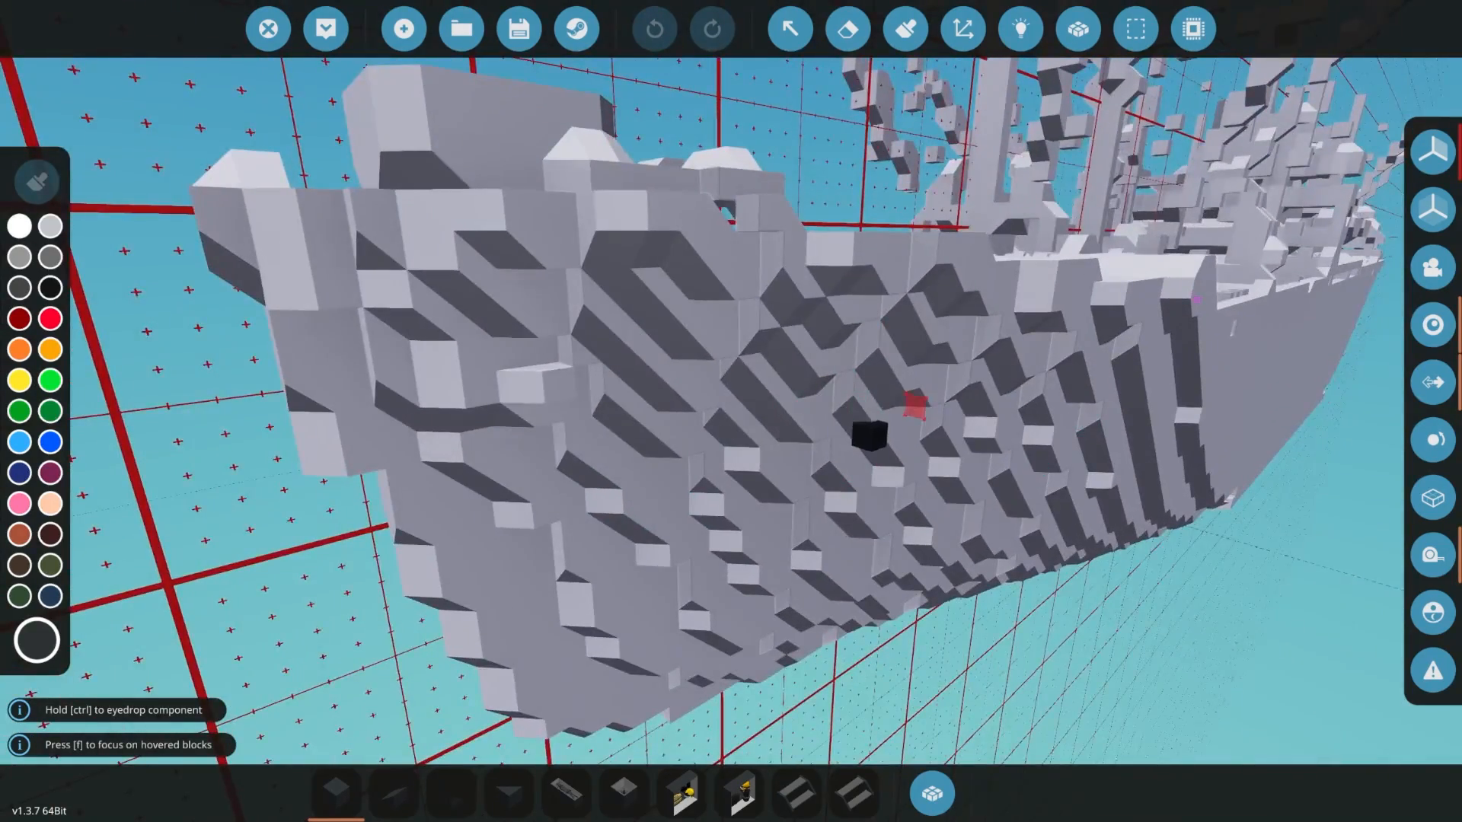
{"action": "key", "text": "s"}
{"action": "right_click_drag", "start_coordinate": [870, 435], "coordinate": [995, 395]}
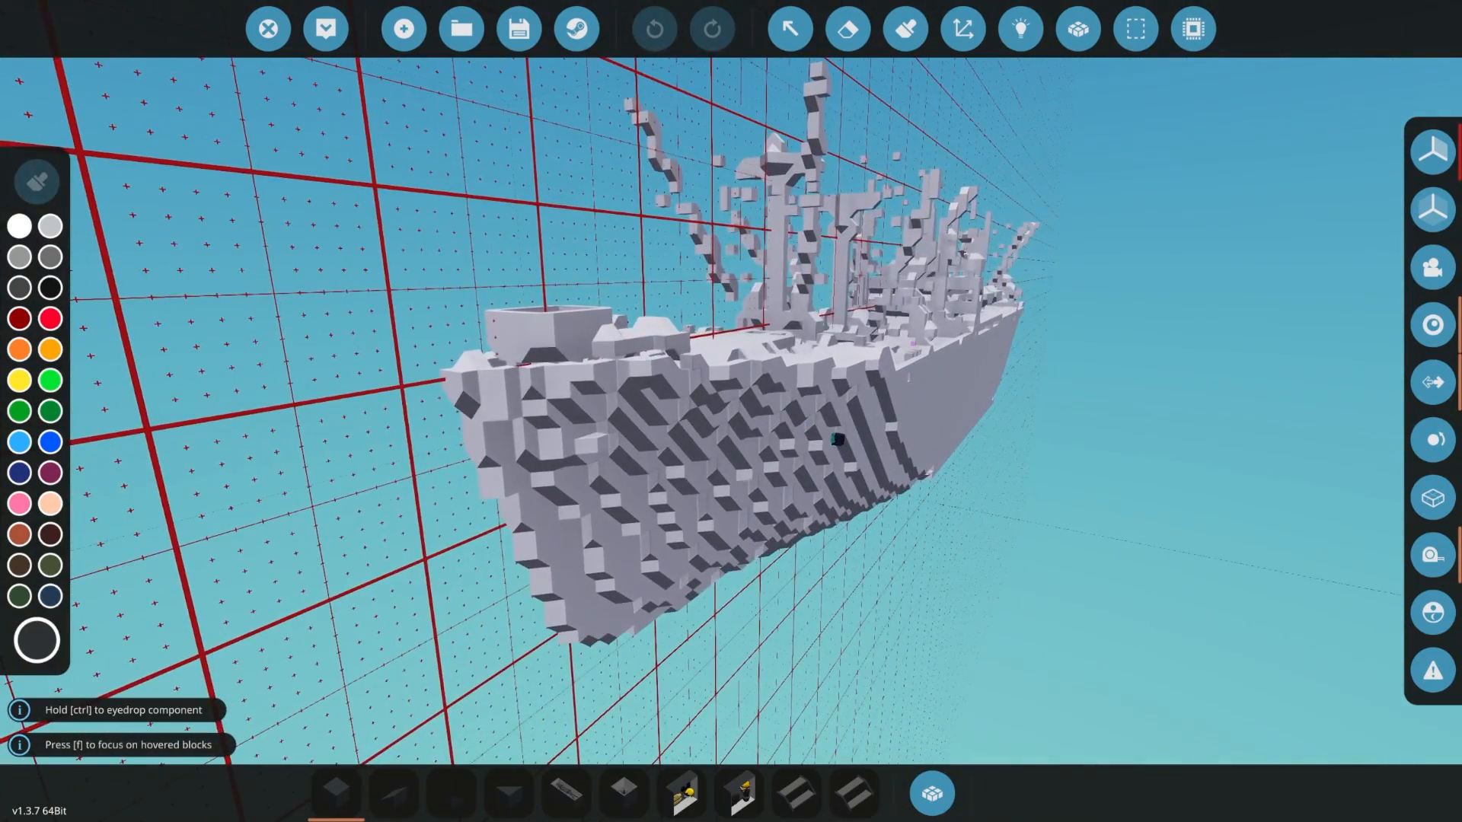
- Examine the bow close up from head-on and compare it with the angled view along the hull
{"action": "key", "text": "s"}
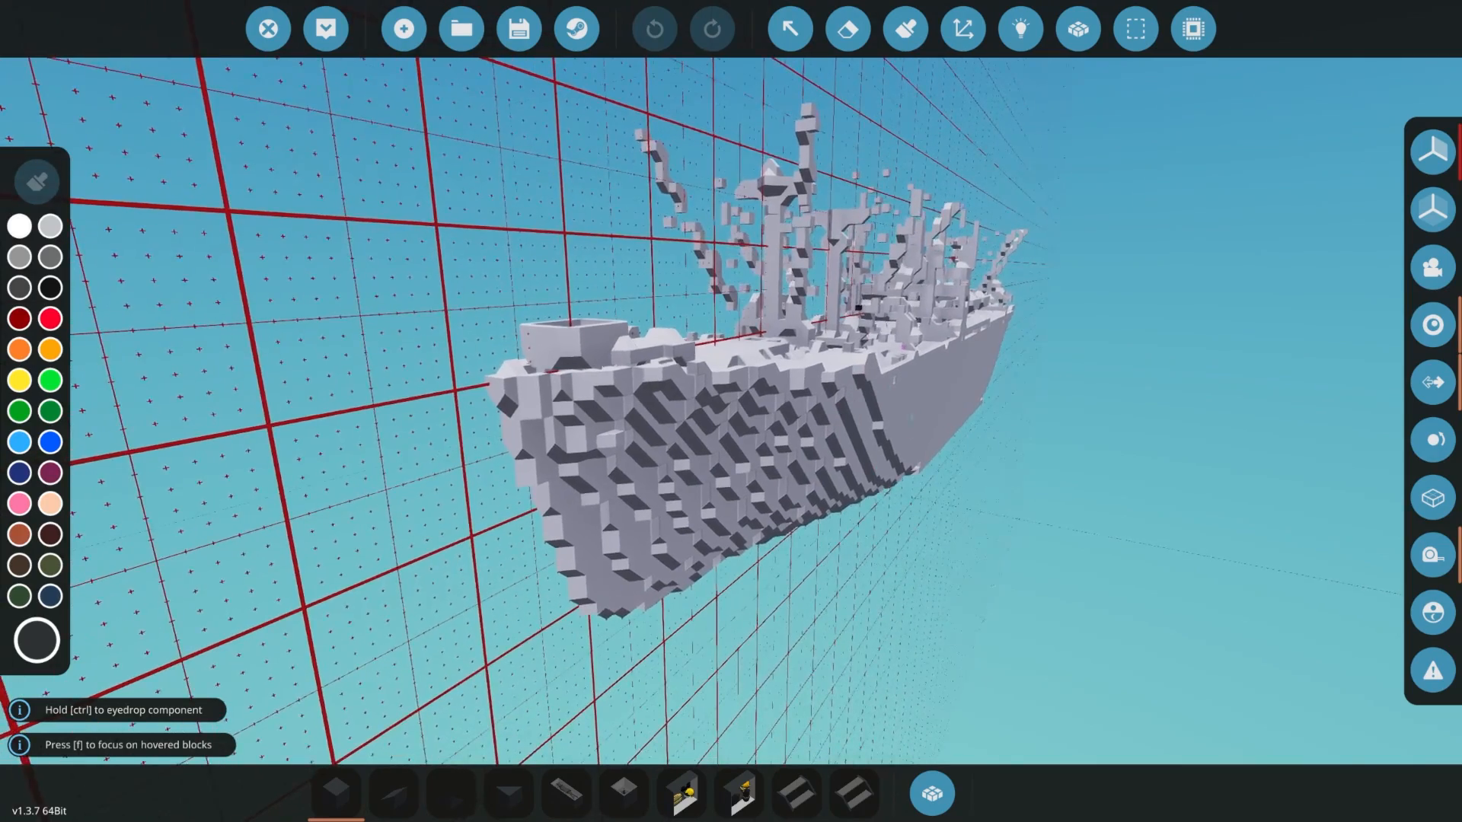
{"action": "key", "text": "a"}
{"action": "right_click_drag", "start_coordinate": [731, 412], "coordinate": [861, 412]}
{"action": "key", "text": "w"}
{"action": "key", "text": "w"}
{"action": "key", "text": "a"}
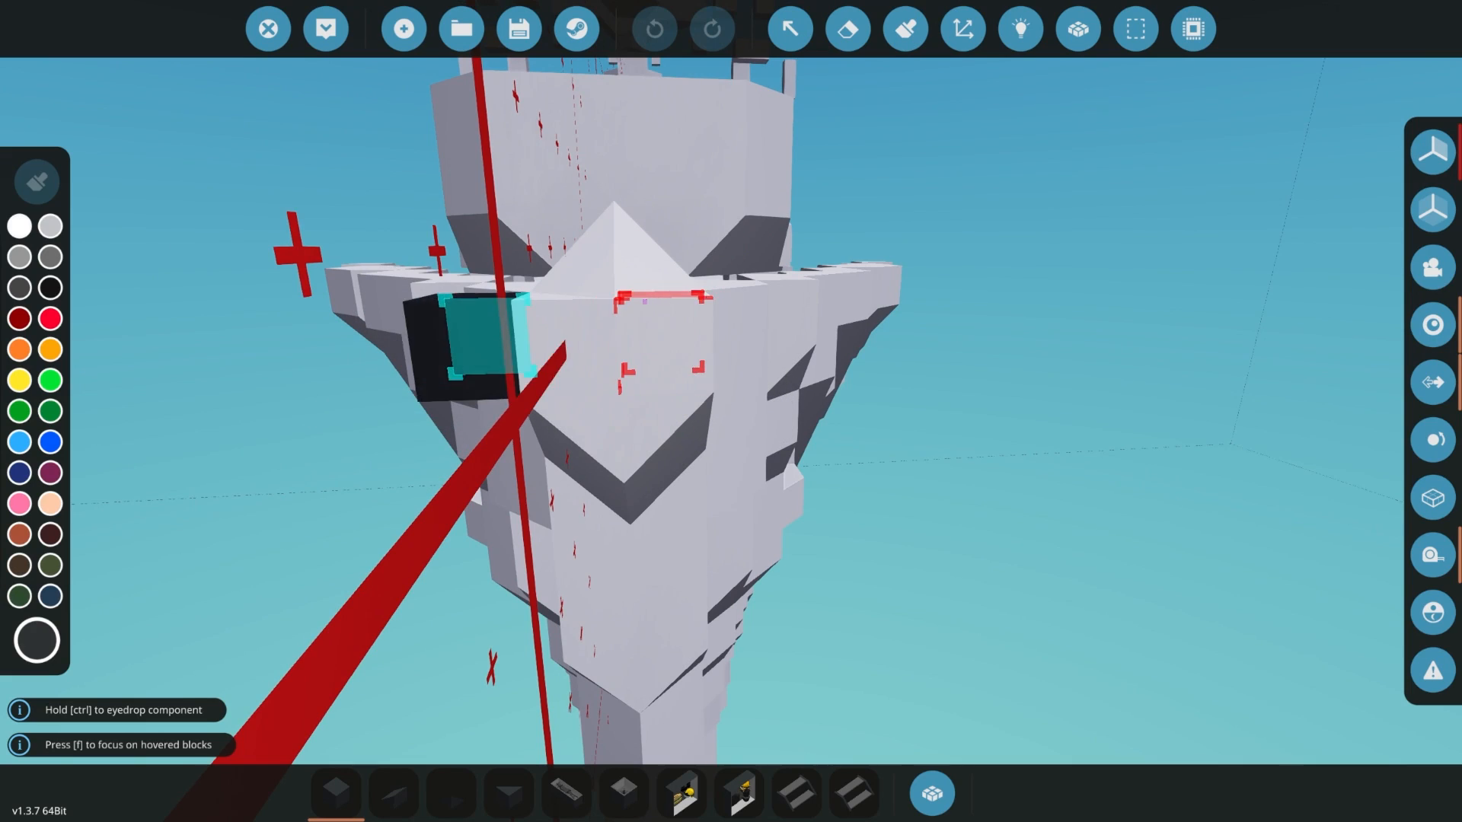
{"action": "key", "text": "d"}
{"action": "right_click_drag", "start_coordinate": [503, 350], "coordinate": [335, 352]}
{"action": "key", "text": "s"}
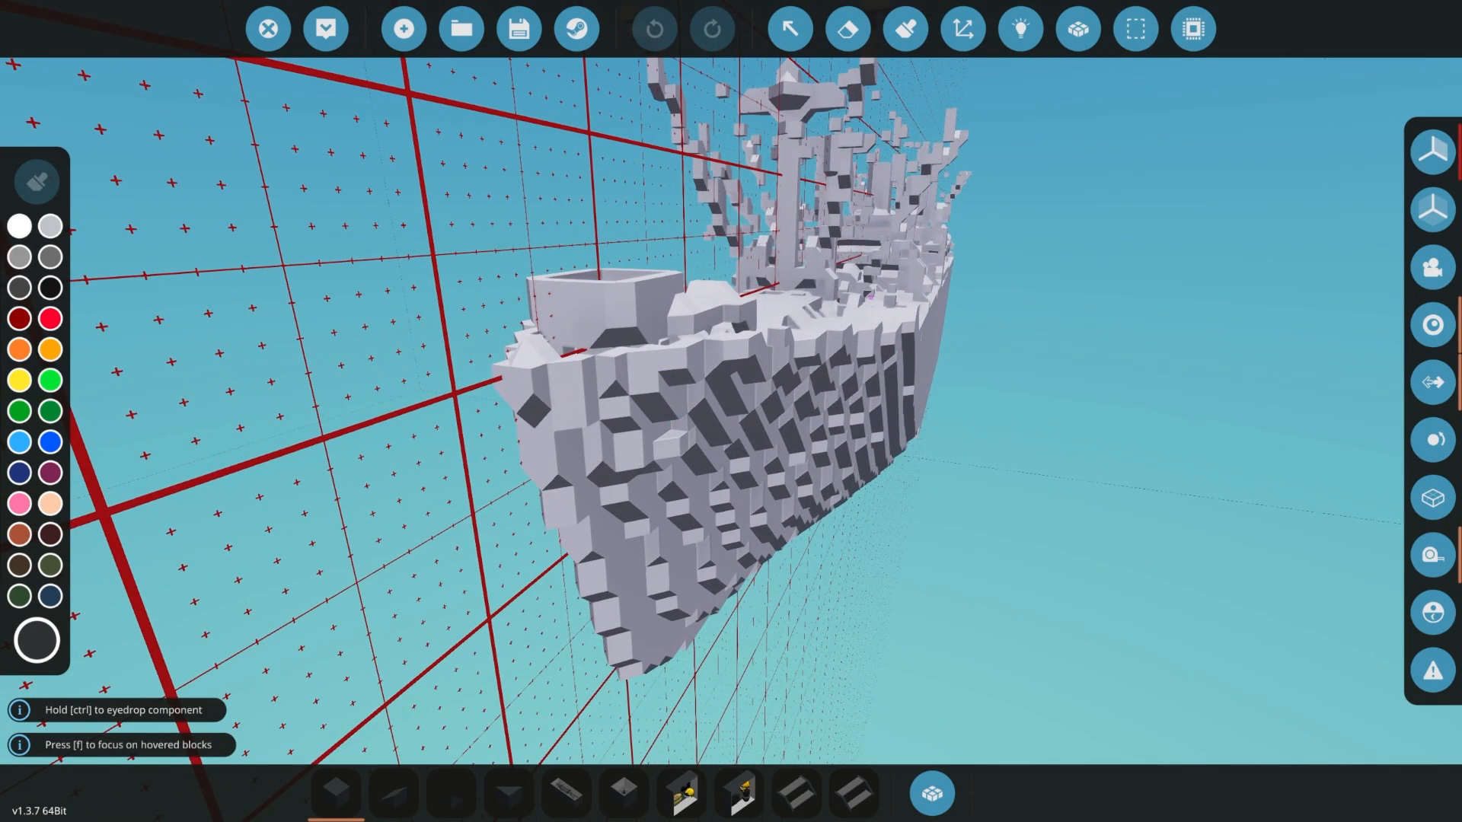
{"action": "key", "text": "d"}
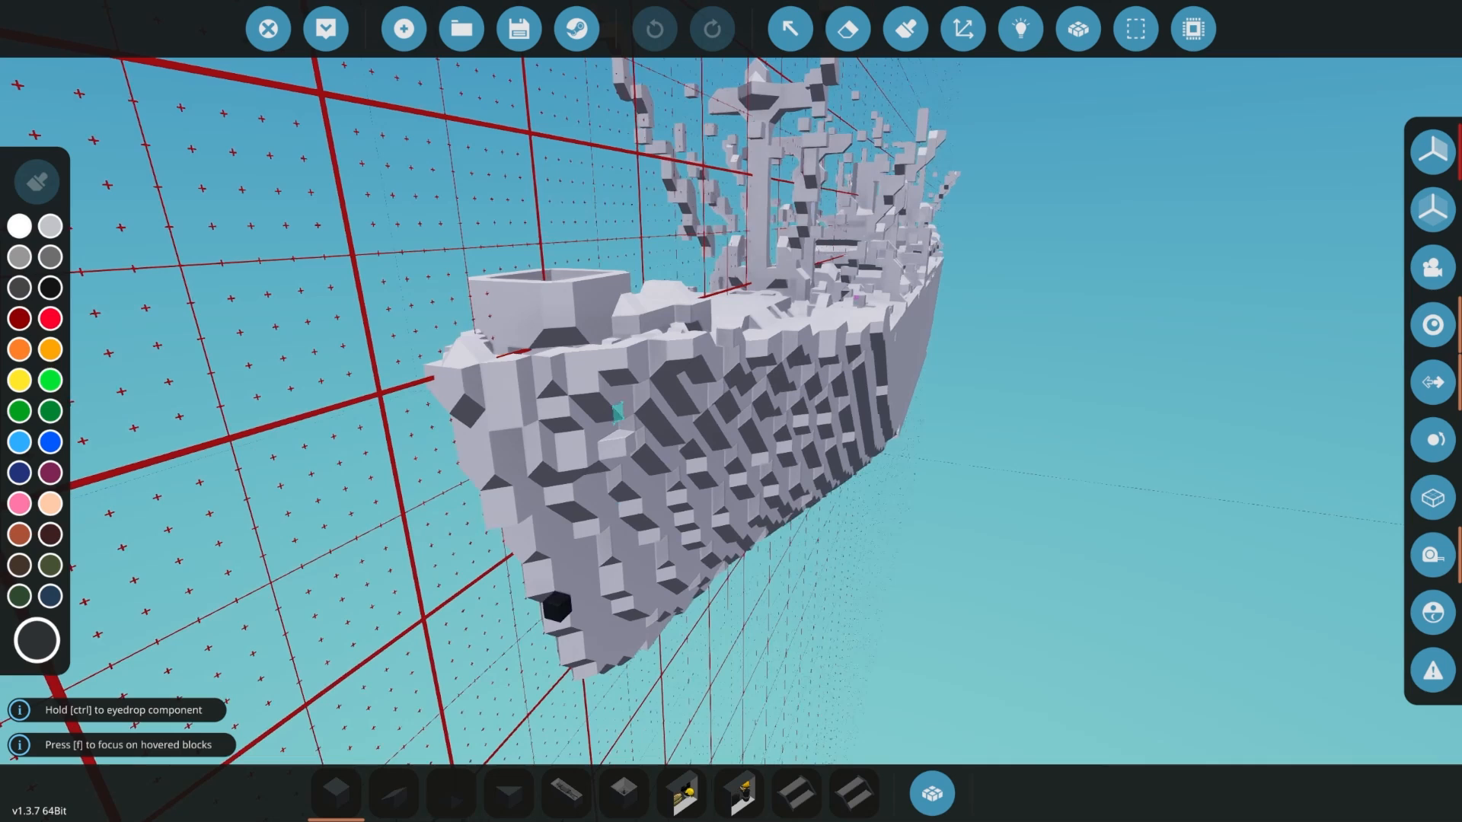
{"action": "key", "text": "a"}
{"action": "right_click_drag", "start_coordinate": [742, 450], "coordinate": [845, 384]}
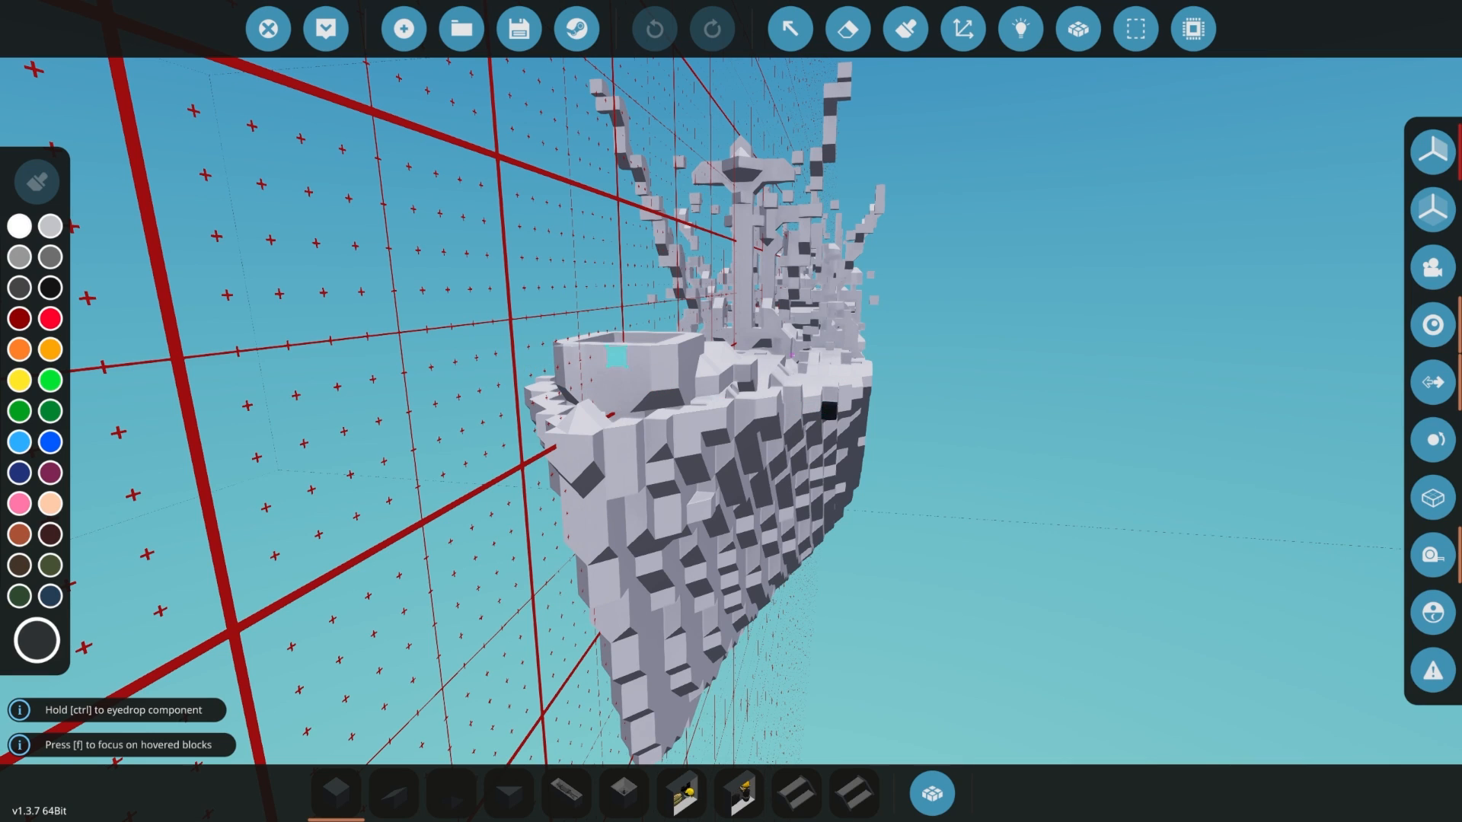
- Inspect the symmetry of the bow, foredeck and masts from the front and from both sides of the centreline
{"action": "right_click_drag", "start_coordinate": [731, 449], "coordinate": [842, 377]}
{"action": "key", "text": "a"}
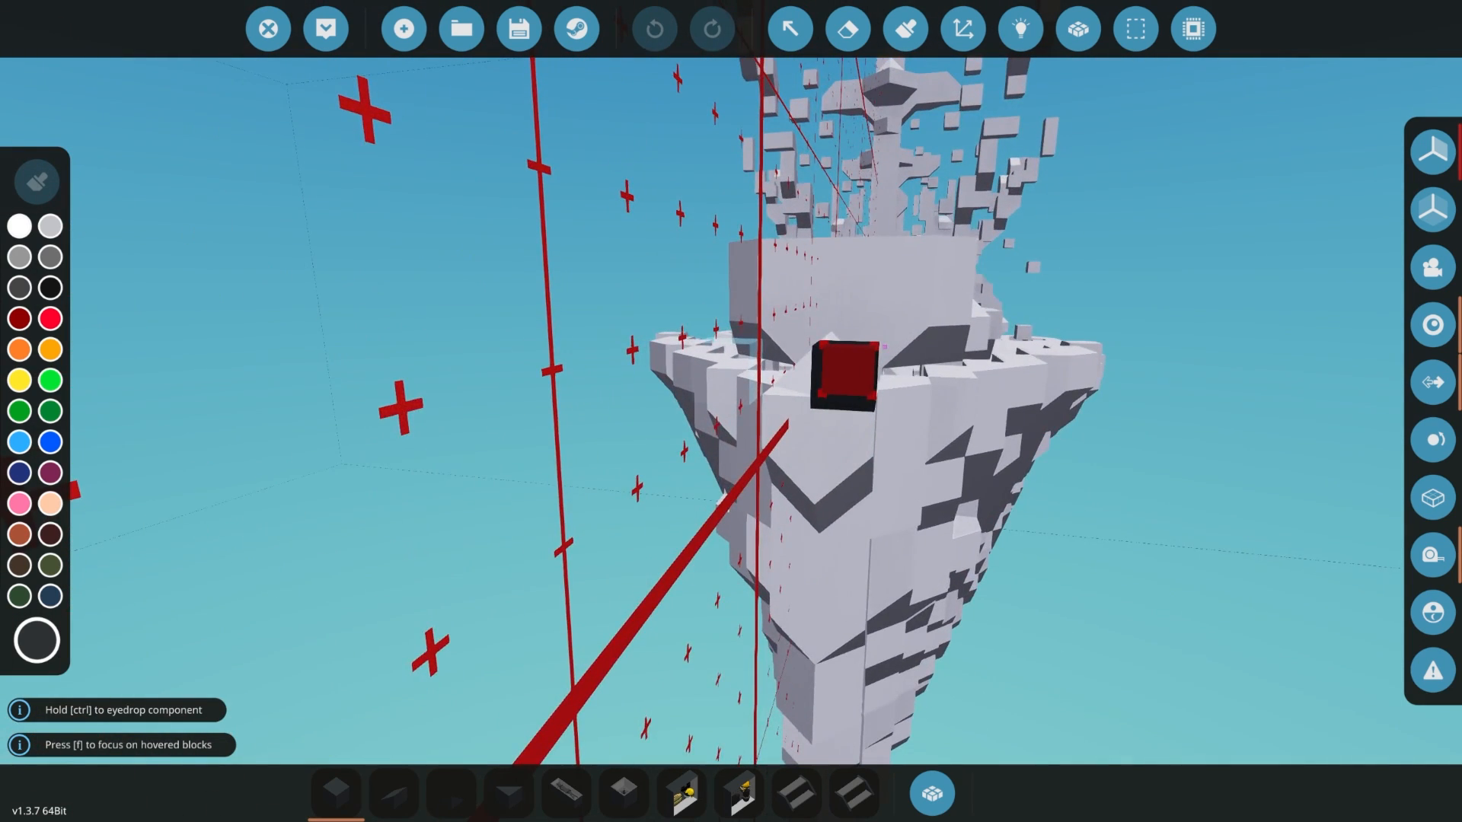
{"action": "key", "text": "w"}
{"action": "key", "text": "s"}
{"action": "key", "text": "d"}
{"action": "right_click_drag", "start_coordinate": [885, 432], "coordinate": [731, 472]}
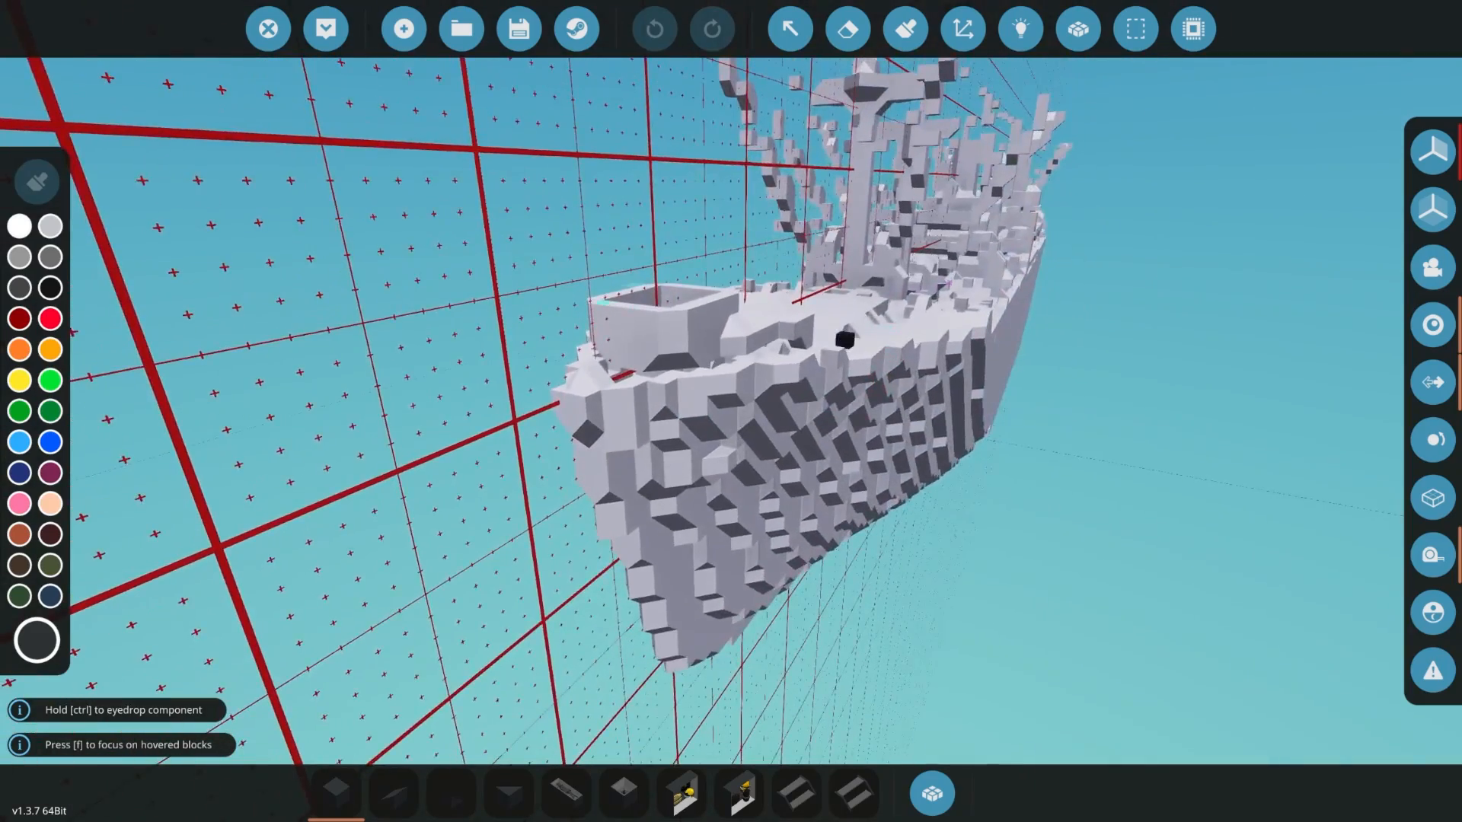
{"action": "right_click_drag", "start_coordinate": [842, 336], "coordinate": [982, 316]}
{"action": "key", "text": "w"}
{"action": "key", "text": "a"}
{"action": "key", "text": "d"}
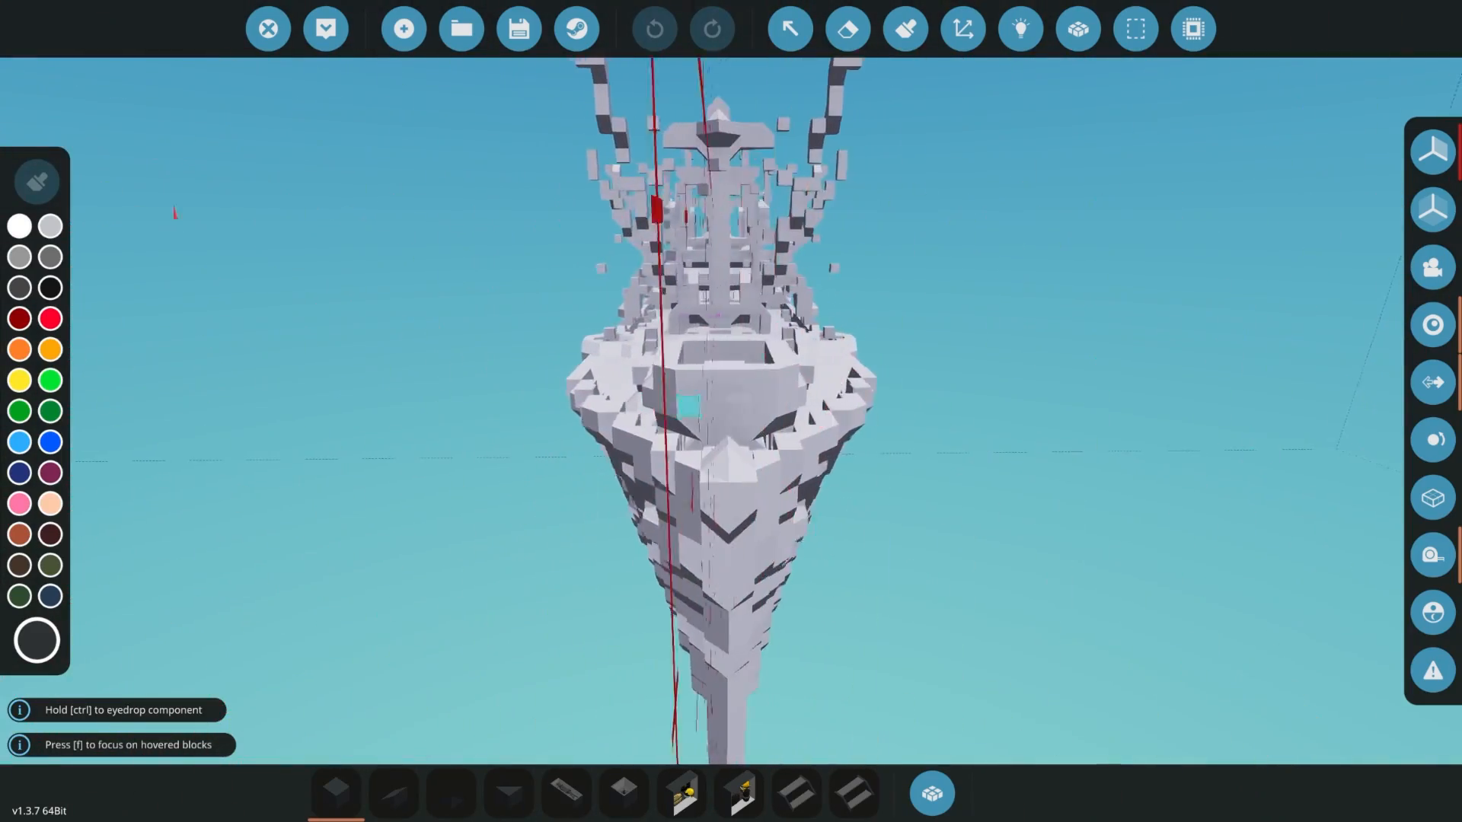
{"action": "key", "text": "a"}
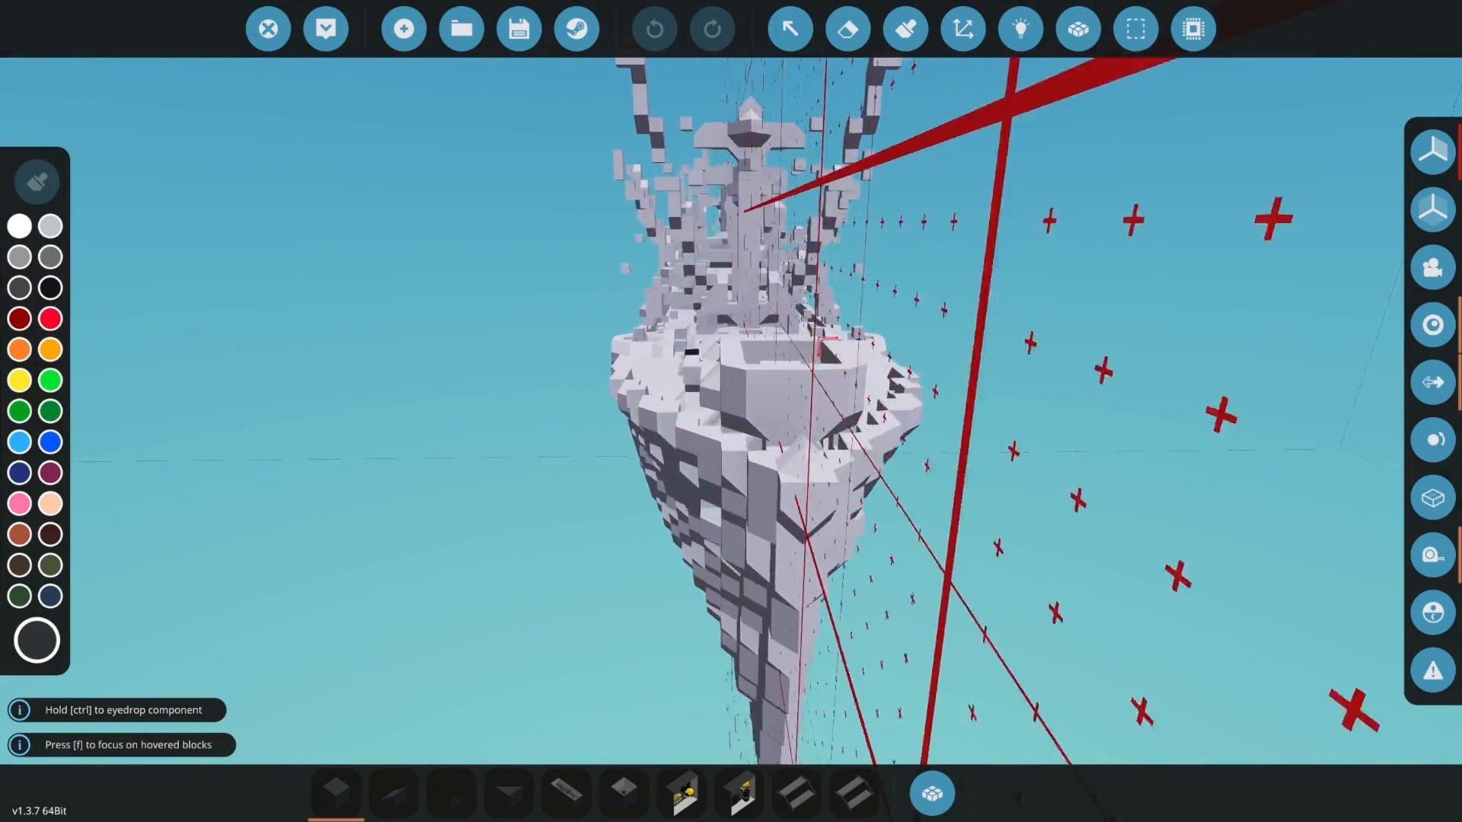
{"action": "key", "text": "d"}
{"action": "key", "text": "a"}
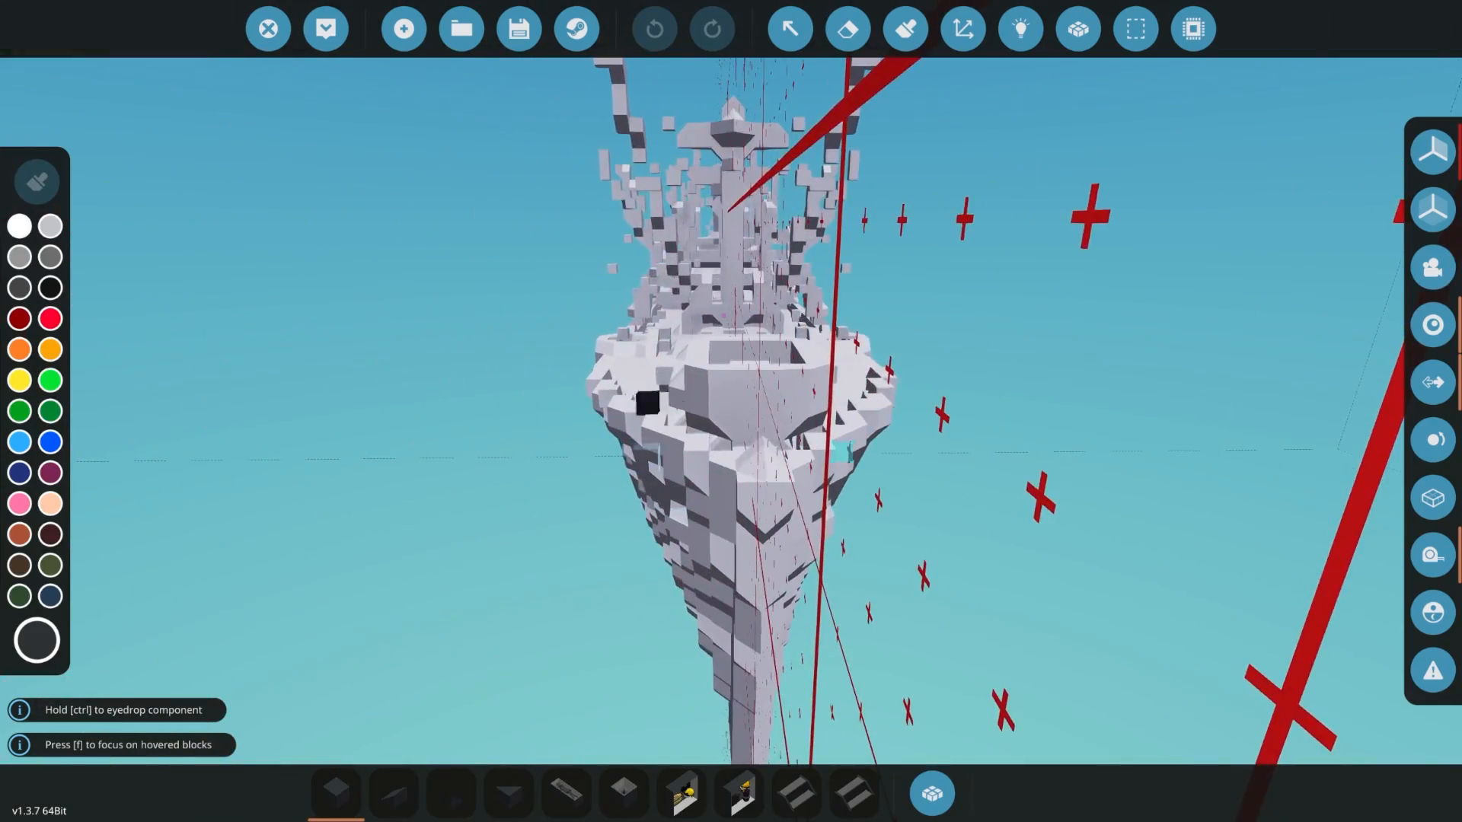
{"action": "key", "text": "d"}
{"action": "key", "text": "d"}
{"action": "right_click_drag", "start_coordinate": [736, 460], "coordinate": [838, 399]}
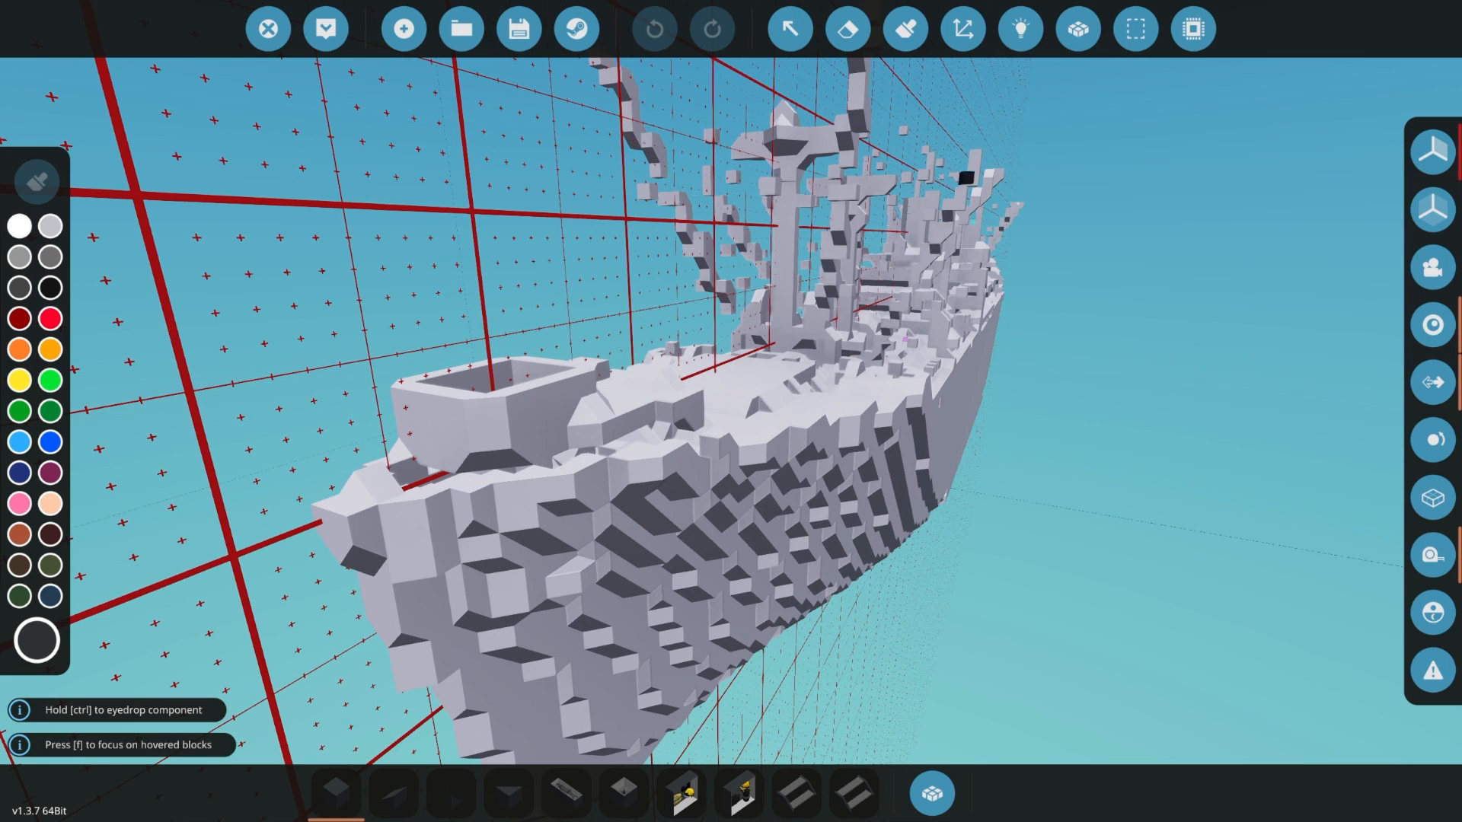
{"action": "key", "text": "a"}
{"action": "right_click_drag", "start_coordinate": [609, 495], "coordinate": [795, 533]}
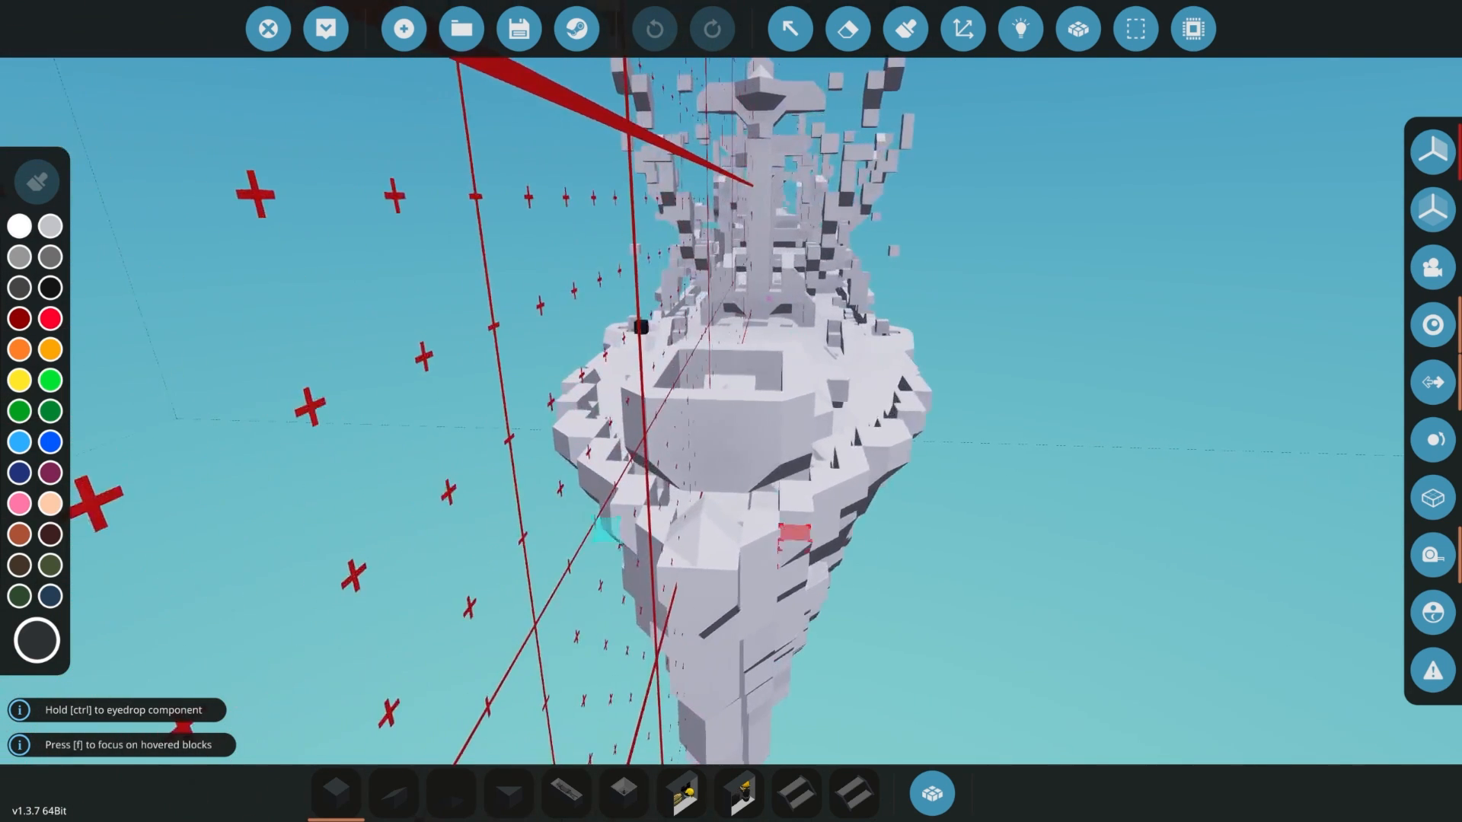
- Examine the bow from head-on and follow the inside of the hull along its stepped floor and walls
{"action": "key", "text": "a"}
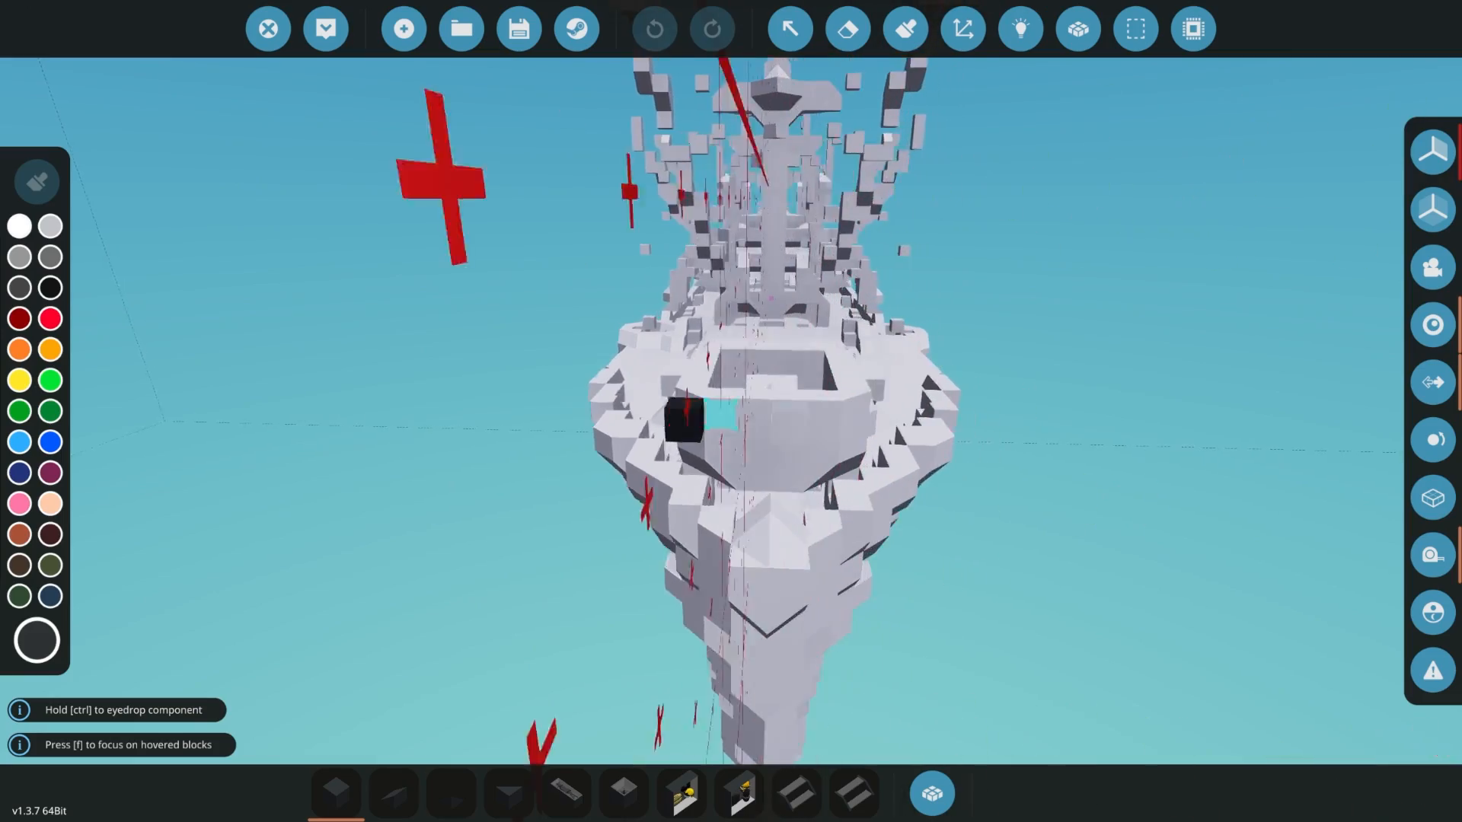
{"action": "key", "text": "w"}
{"action": "right_click_drag", "start_coordinate": [704, 417], "coordinate": [963, 415]}
{"action": "key", "text": "w"}
{"action": "key", "text": "w"}
{"action": "key", "text": "s"}
{"action": "key", "text": "d"}
- Inspect the hull interior in the Merge body view and spawn the ship in the world
{"action": "key", "text": "w"}
{"action": "left_click", "coordinate": [1078, 29]}
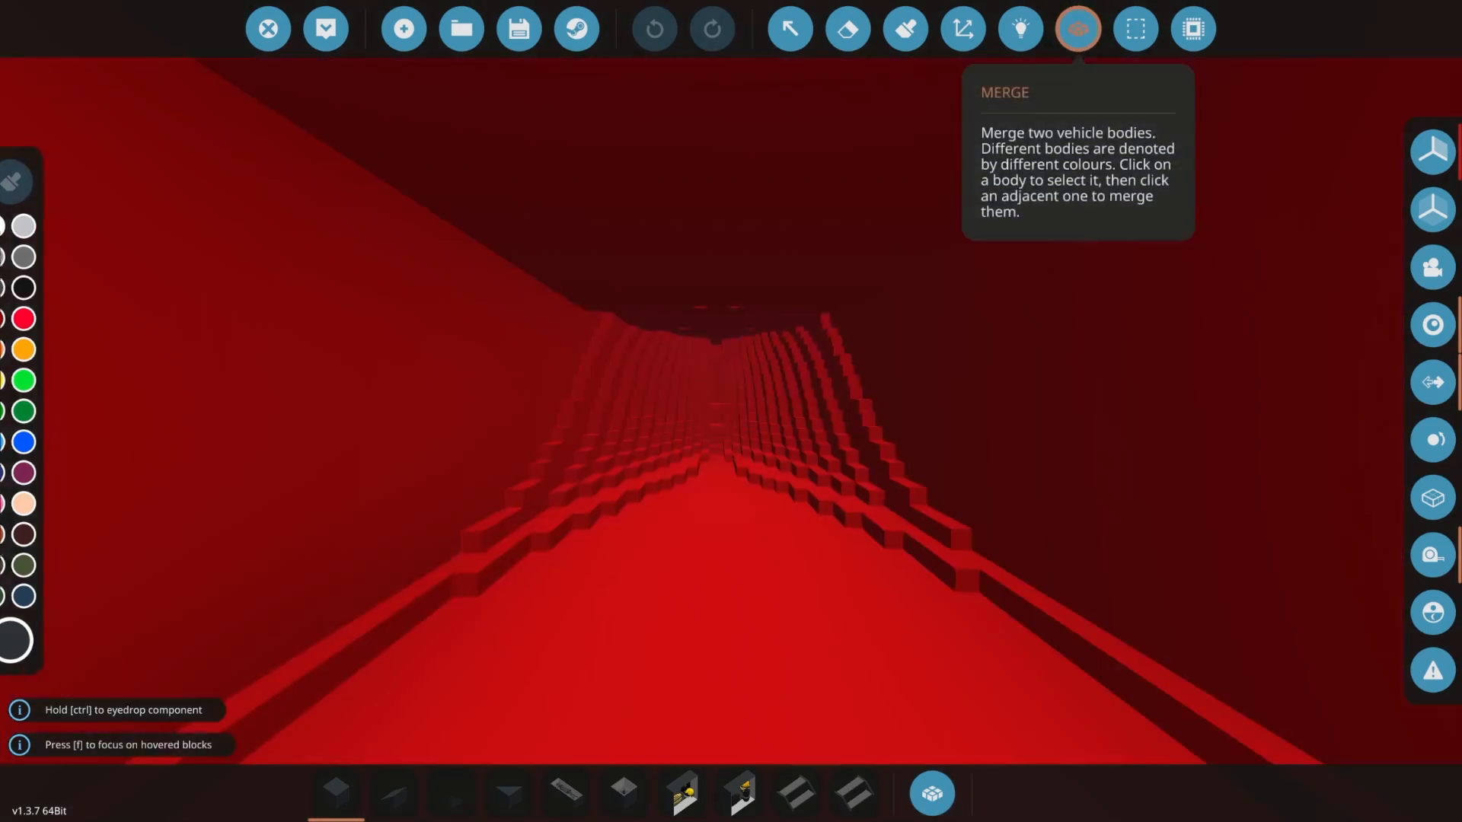
{"action": "mouse_move", "coordinate": [860, 365]}
{"action": "right_mouse_down"}
{"action": "mouse_move", "coordinate": [792, 312]}
{"action": "mouse_move", "coordinate": [1078, 34]}
{"action": "mouse_move", "coordinate": [1193, 38]}
{"action": "mouse_move", "coordinate": [807, 145]}
{"action": "mouse_move", "coordinate": [822, 190]}
{"action": "mouse_move", "coordinate": [960, 305]}
{"action": "mouse_move", "coordinate": [1051, 198]}
{"action": "mouse_move", "coordinate": [1127, 160]}
{"action": "mouse_move", "coordinate": [1150, 213]}
{"action": "right_mouse_up"}
{"action": "key", "text": "w"}
{"action": "key", "text": "w"}
{"action": "key", "text": "w"}
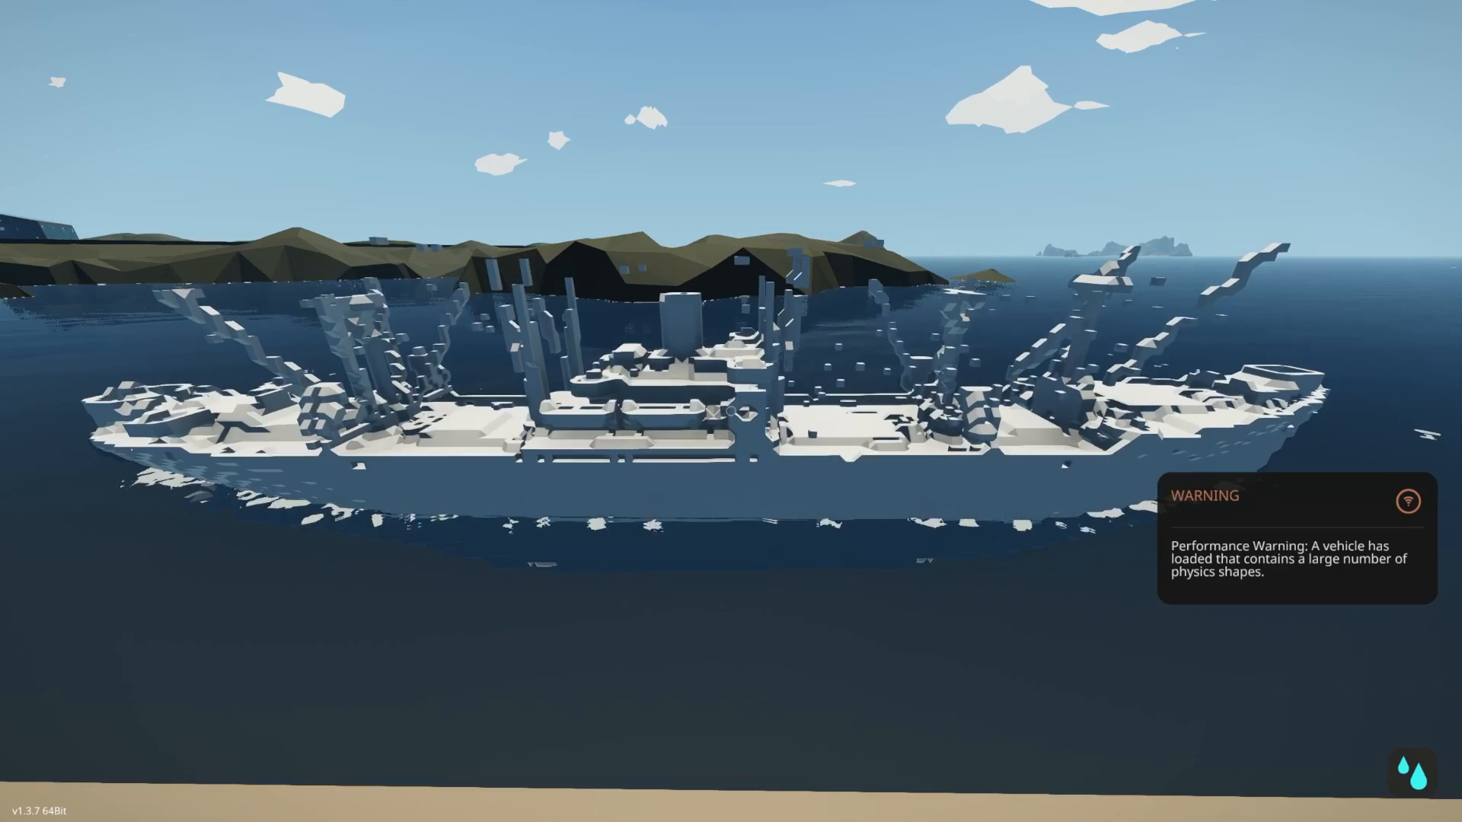
- Turn on the vehicle physics debug view and examine the coloured physics shapes along the floating hull
{"action": "key", "text": "F2"}
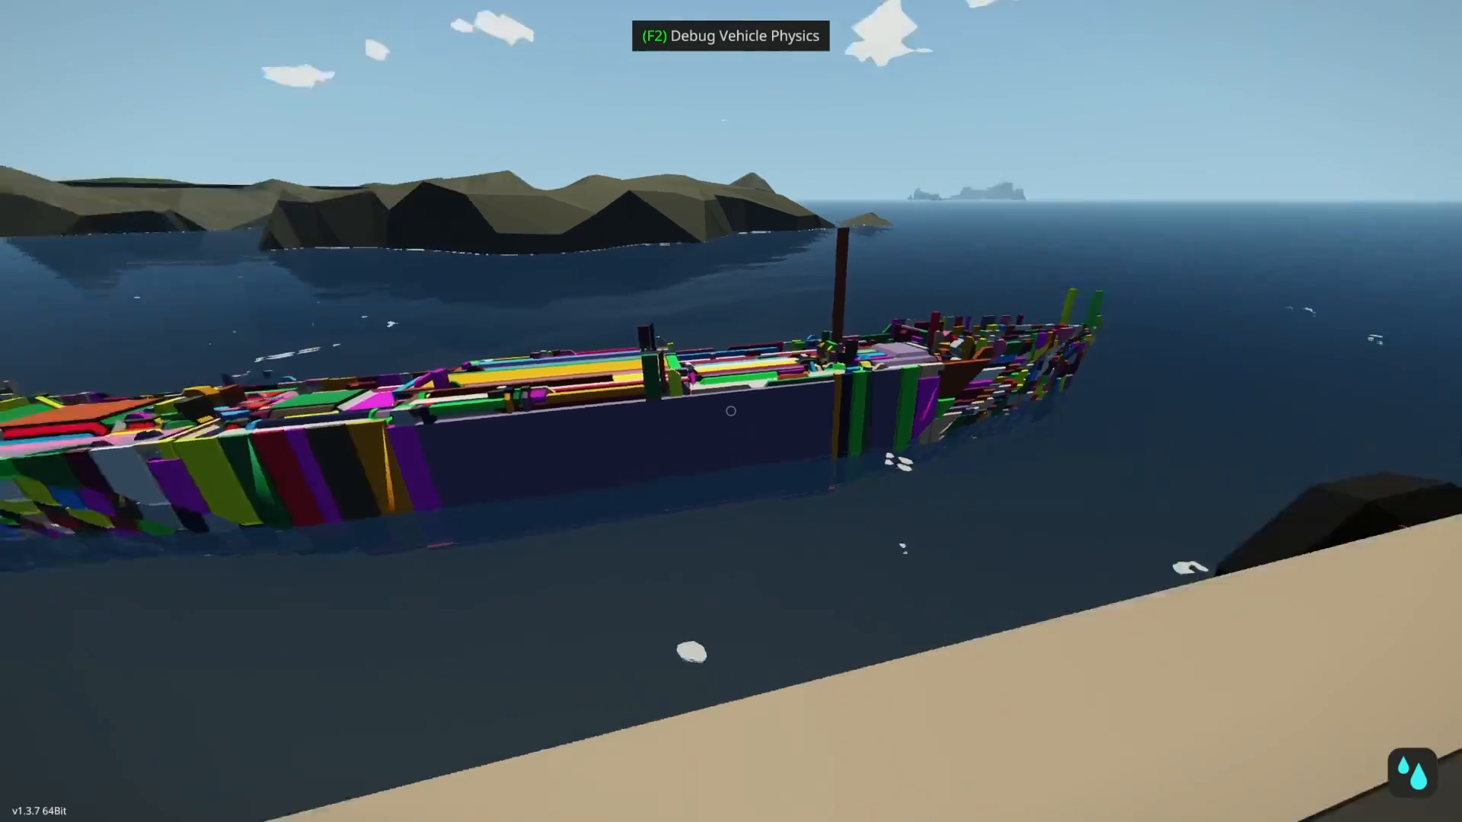
{"action": "middle_click", "coordinate": [731, 412]}
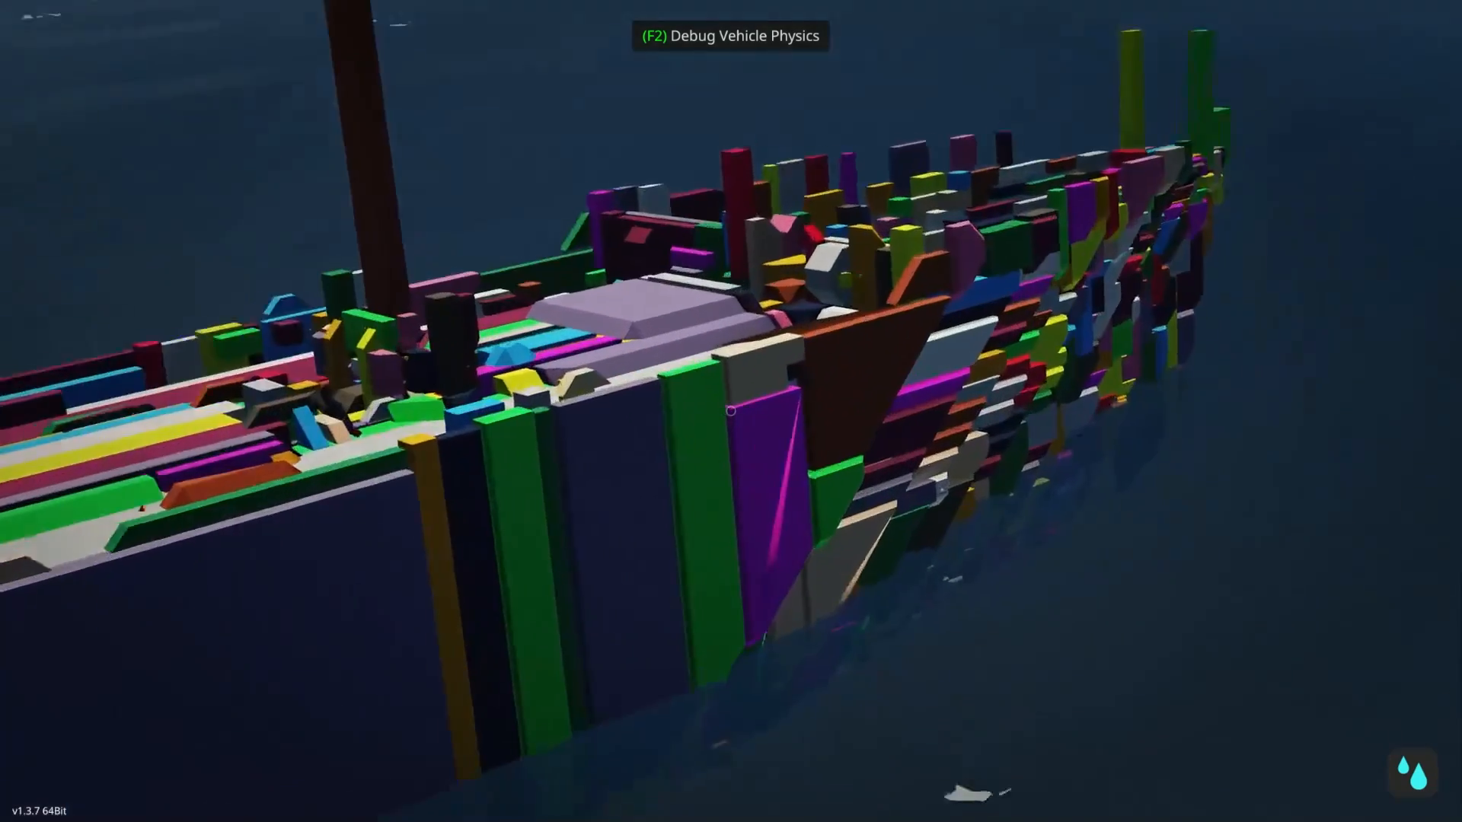
{"action": "key", "text": "w"}
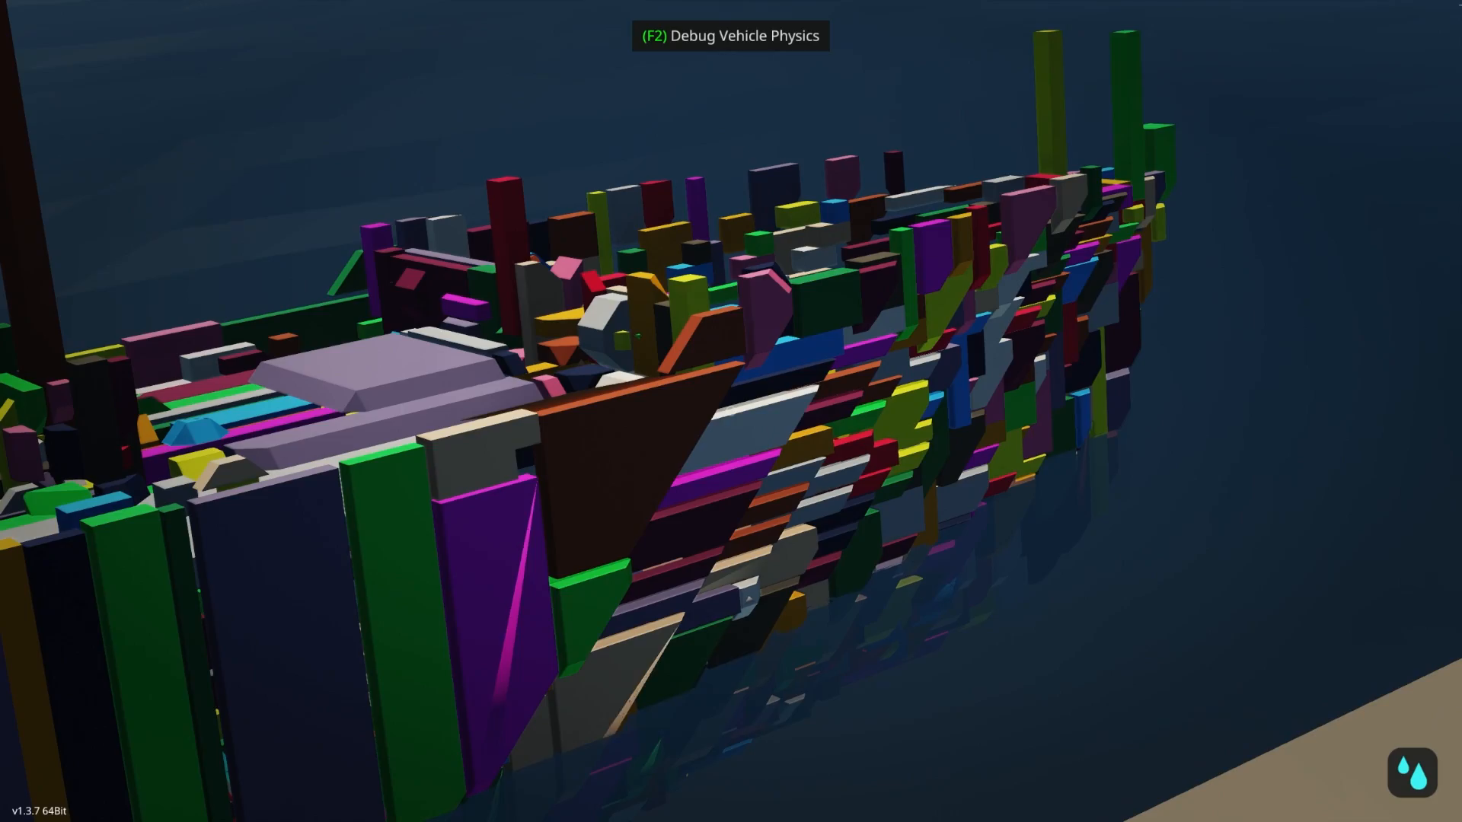
{"action": "middle_click", "coordinate": [731, 411]}
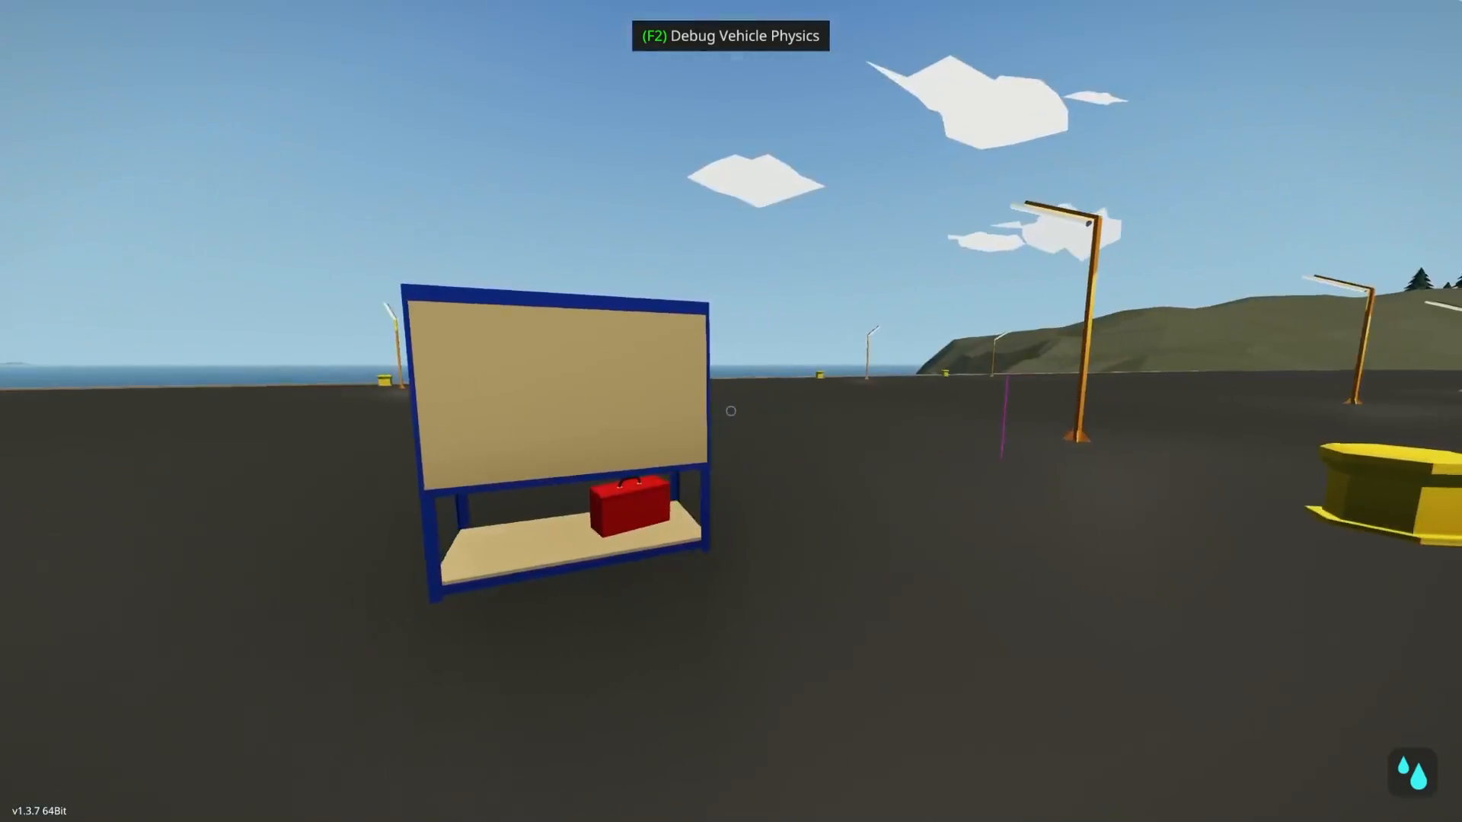
- Reopen the ship at the workbench and place the black component with the round ring inside the hull, on its floor near the centreline
{"action": "key", "text": "w"}
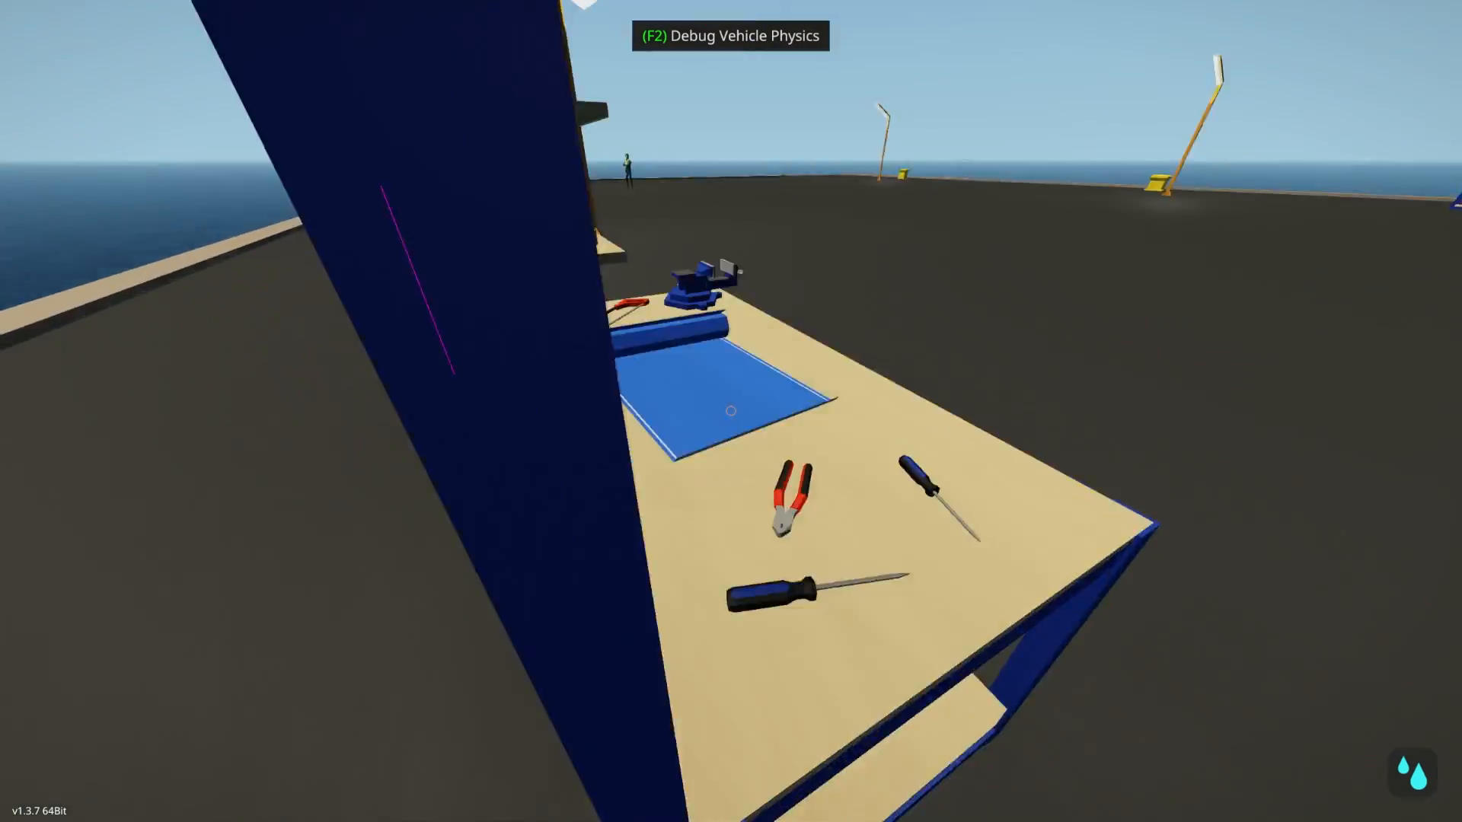
{"action": "key", "text": "e"}
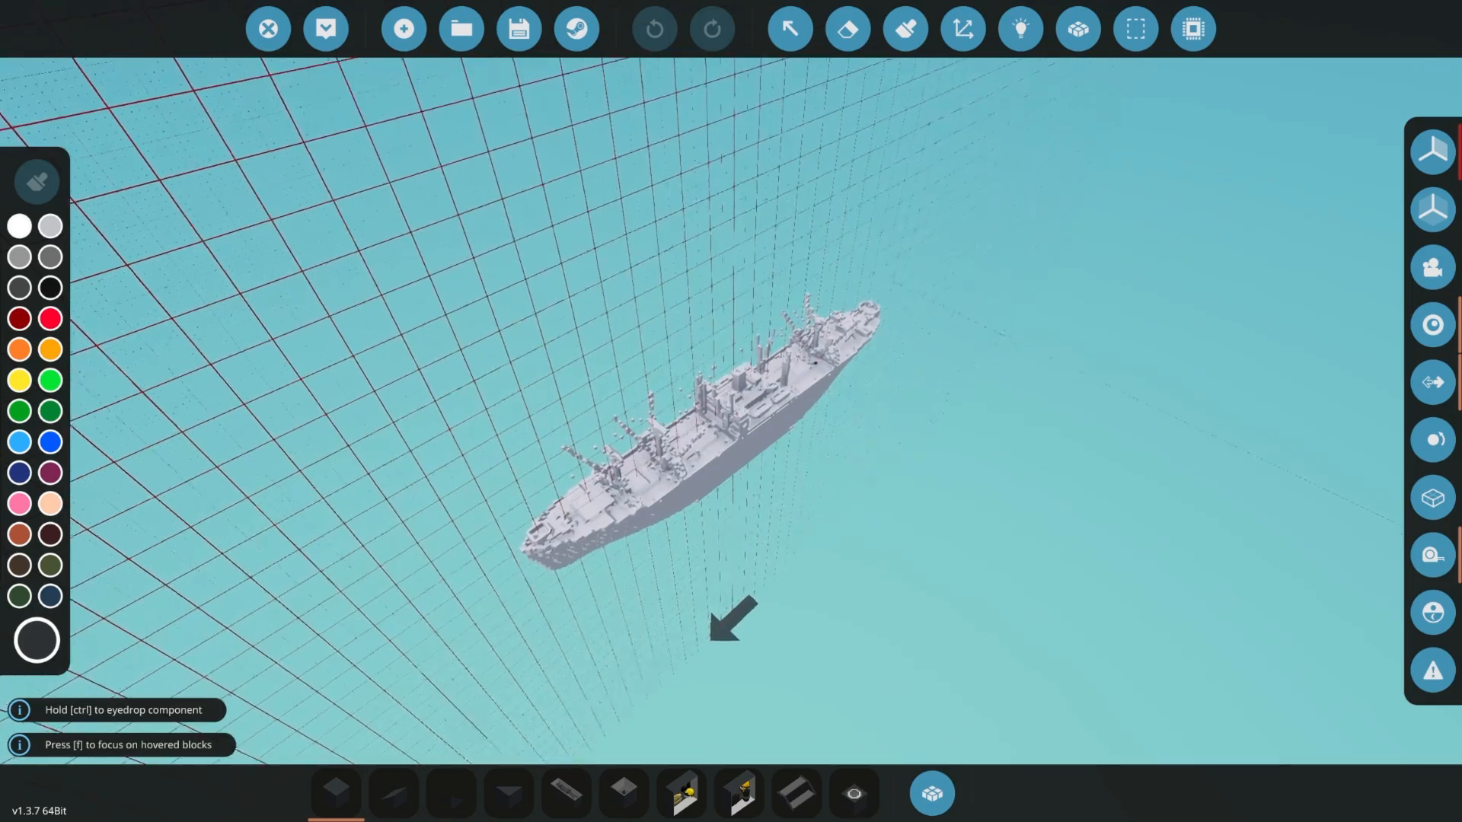
{"action": "scroll", "coordinate": [731, 411], "scroll_direction": "up", "scroll_amount": 10}
{"action": "key", "text": "w"}
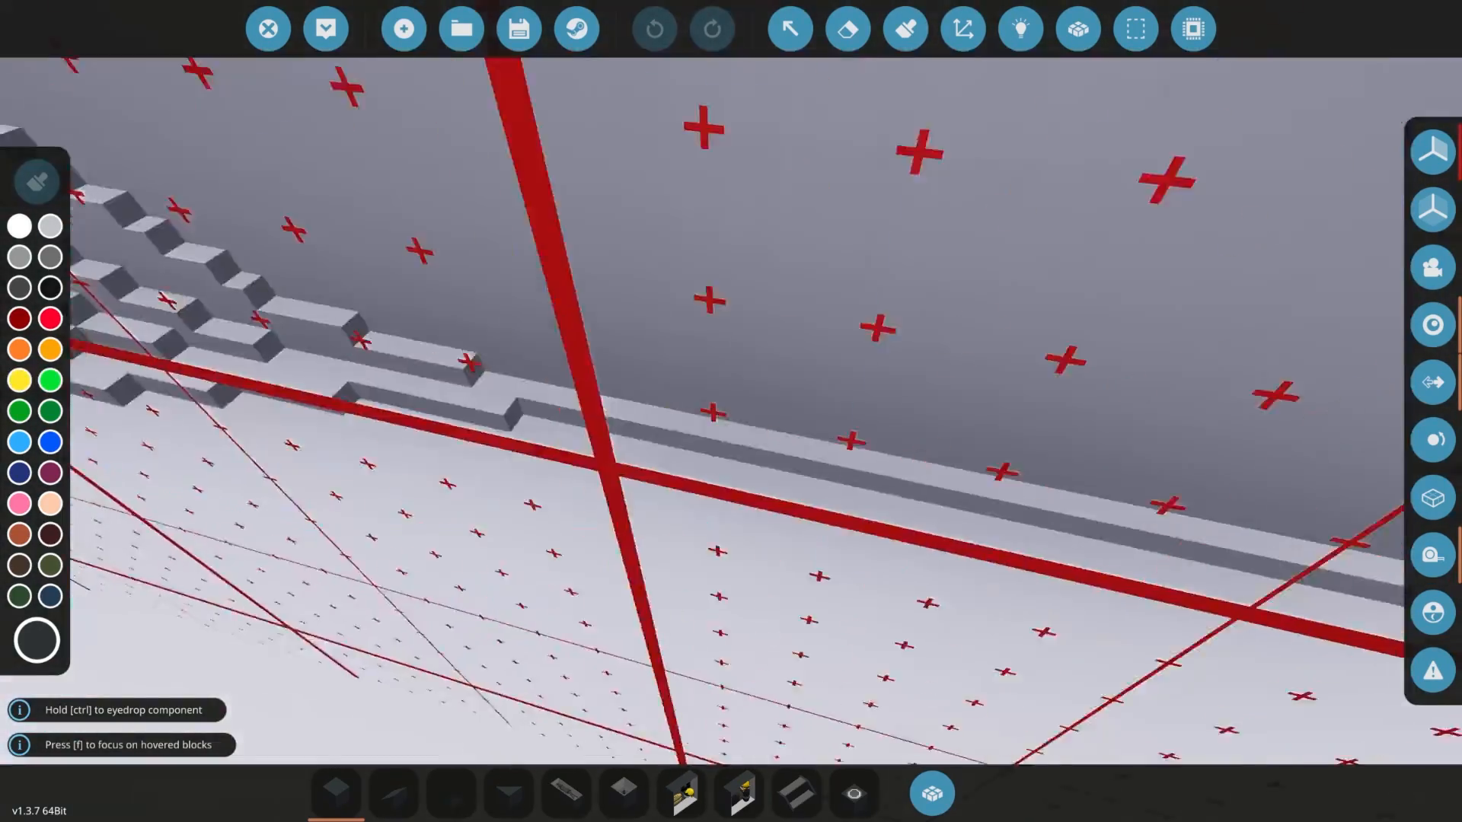
{"action": "right_click_drag", "start_coordinate": [967, 373], "coordinate": [744, 386]}
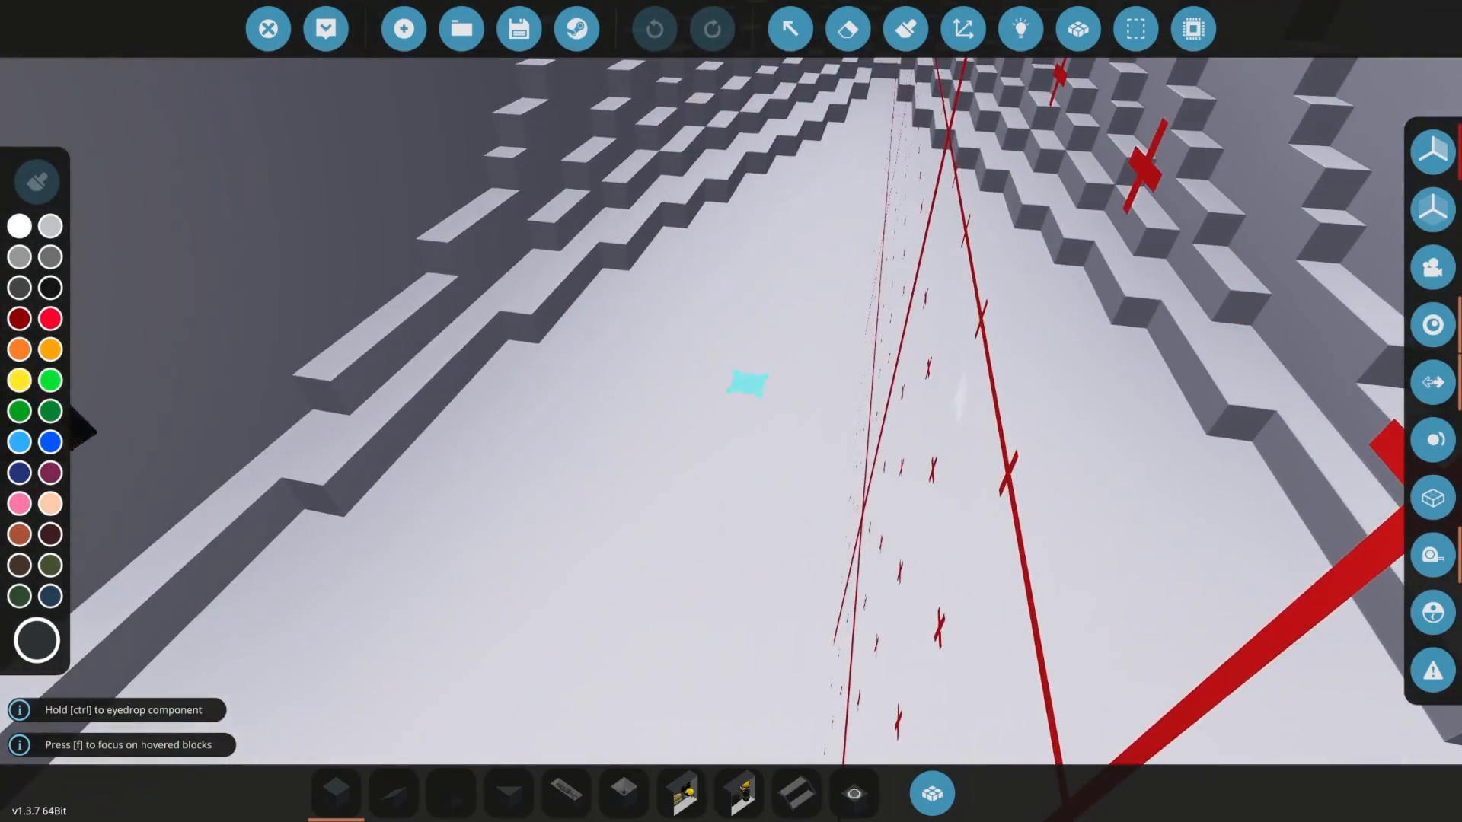
{"action": "key", "text": "0"}
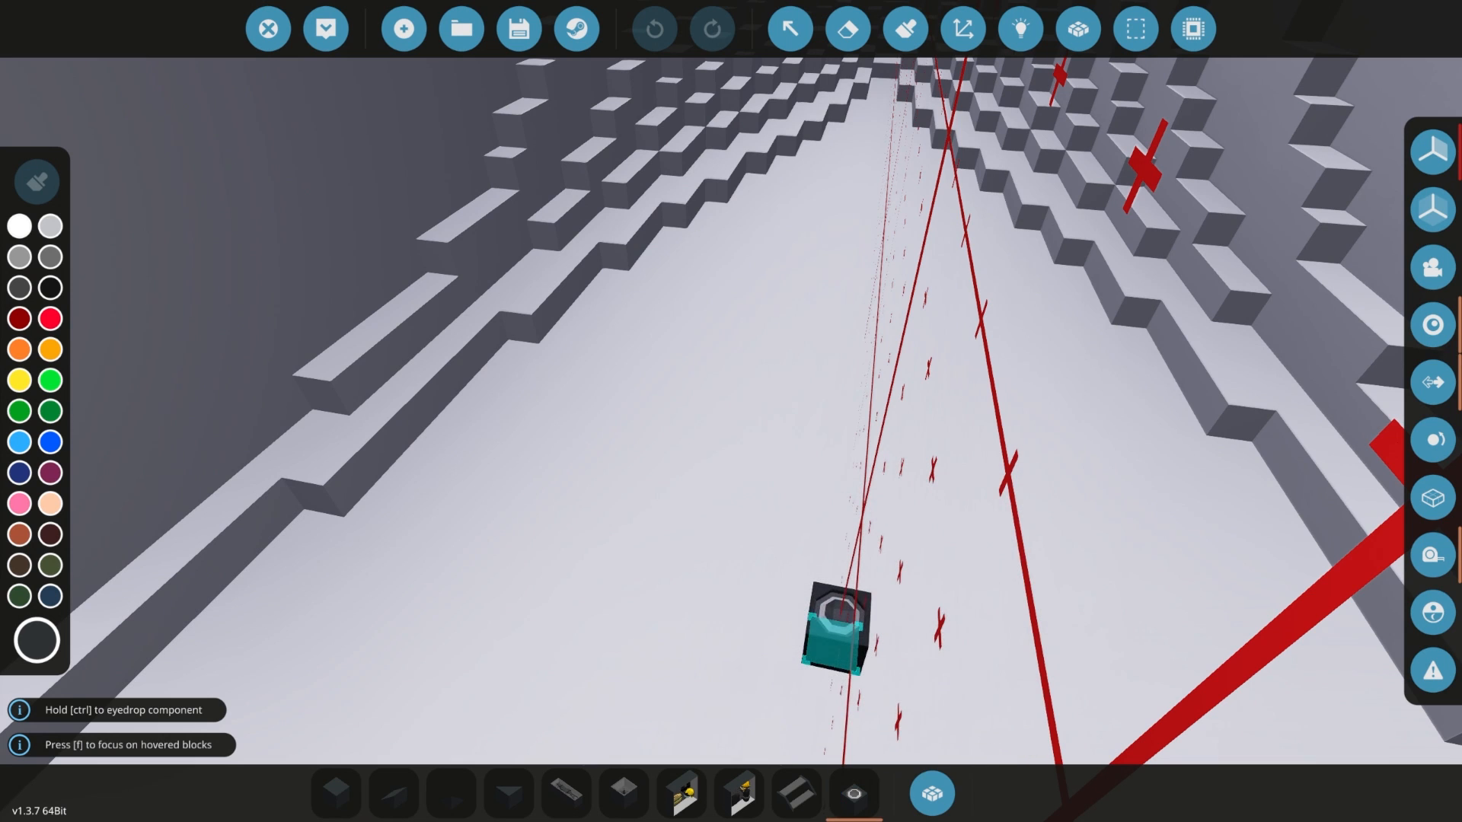
{"action": "right_click_drag", "start_coordinate": [930, 373], "coordinate": [921, 456]}
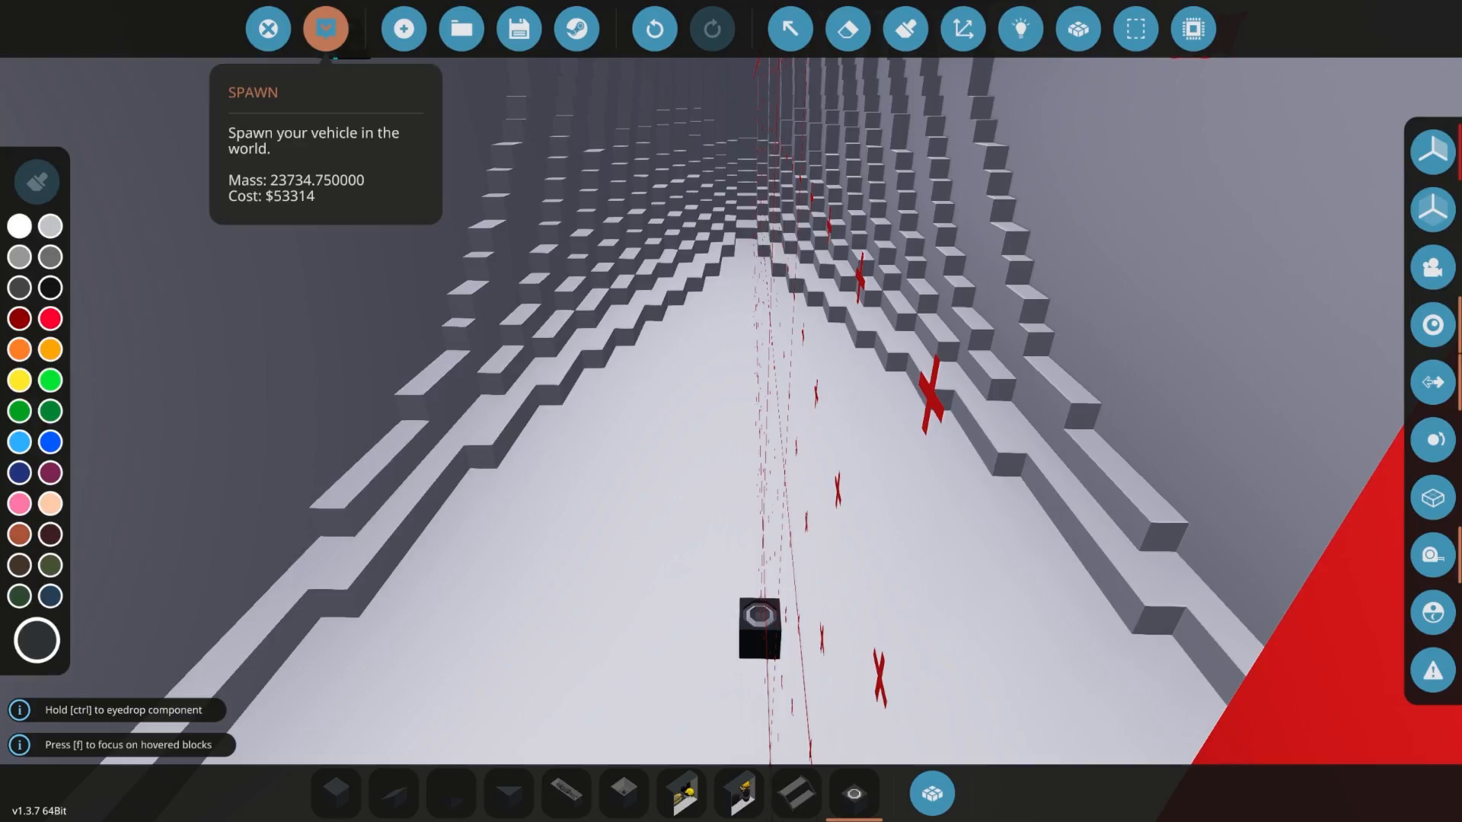
- Spawn the modified ship and examine the physics shapes along its side, deck and bow
{"action": "left_click", "coordinate": [326, 30]}
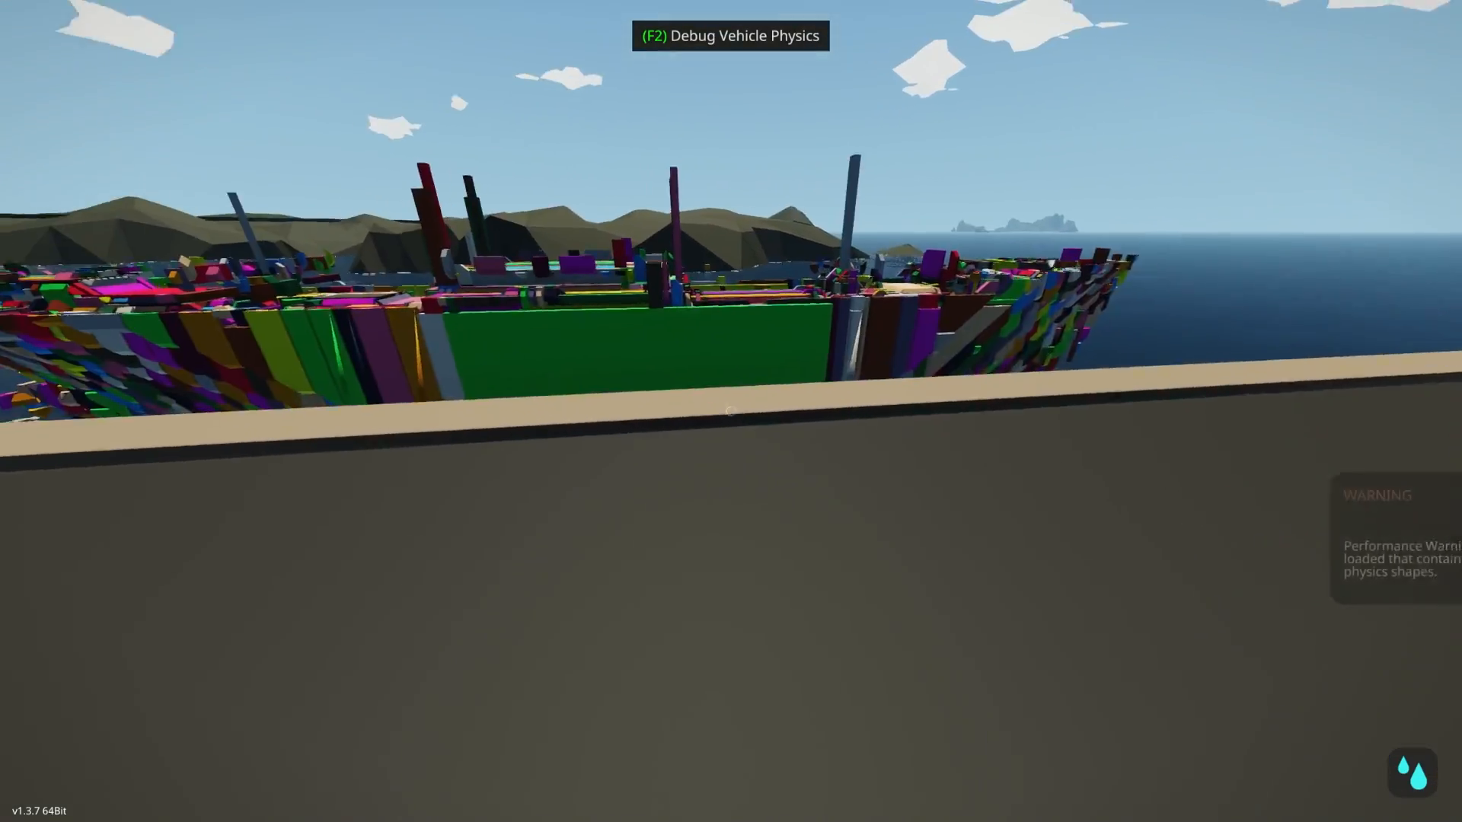
{"action": "key", "text": "w"}
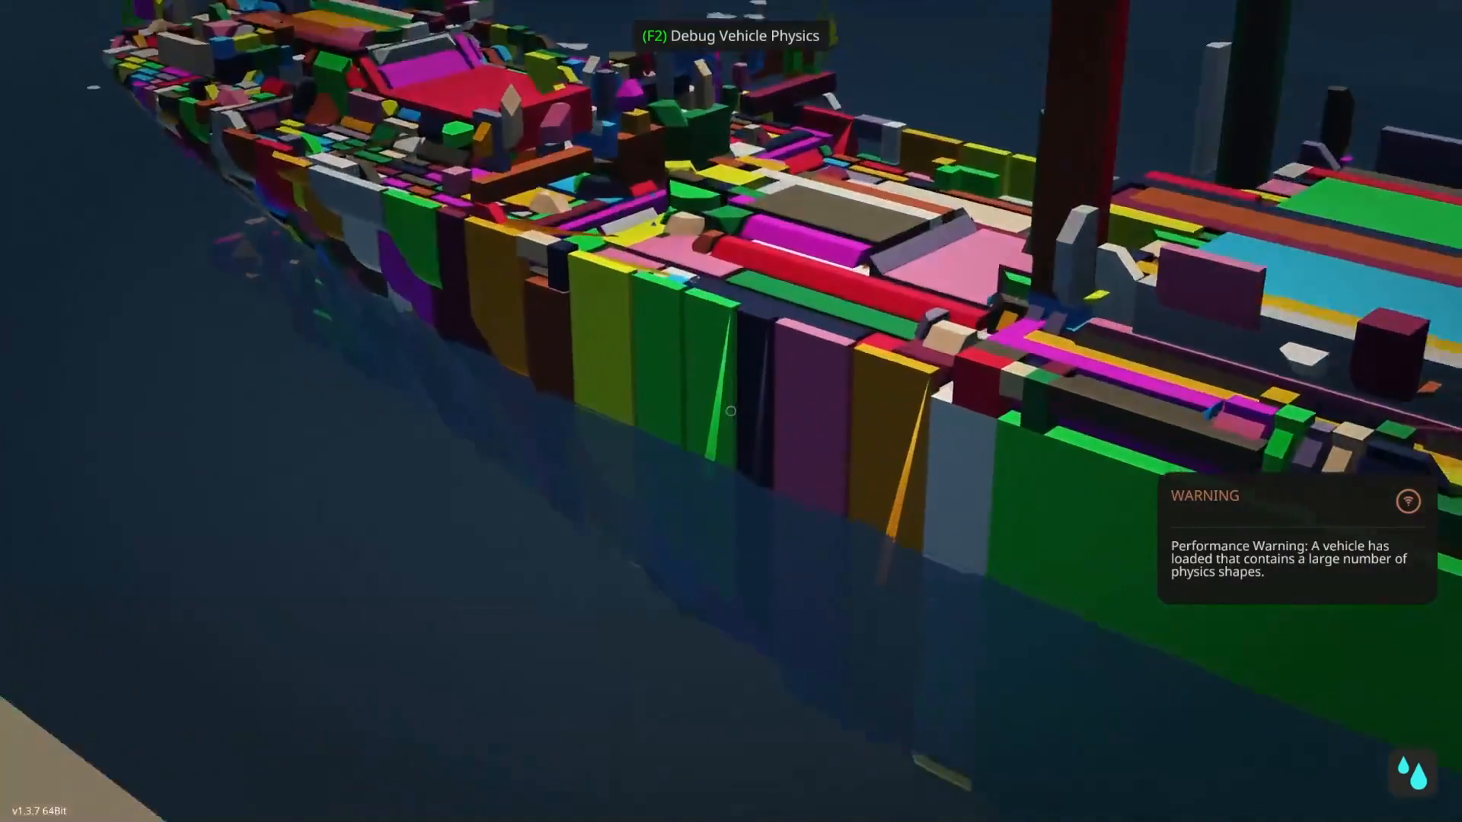
{"action": "key", "text": "w"}
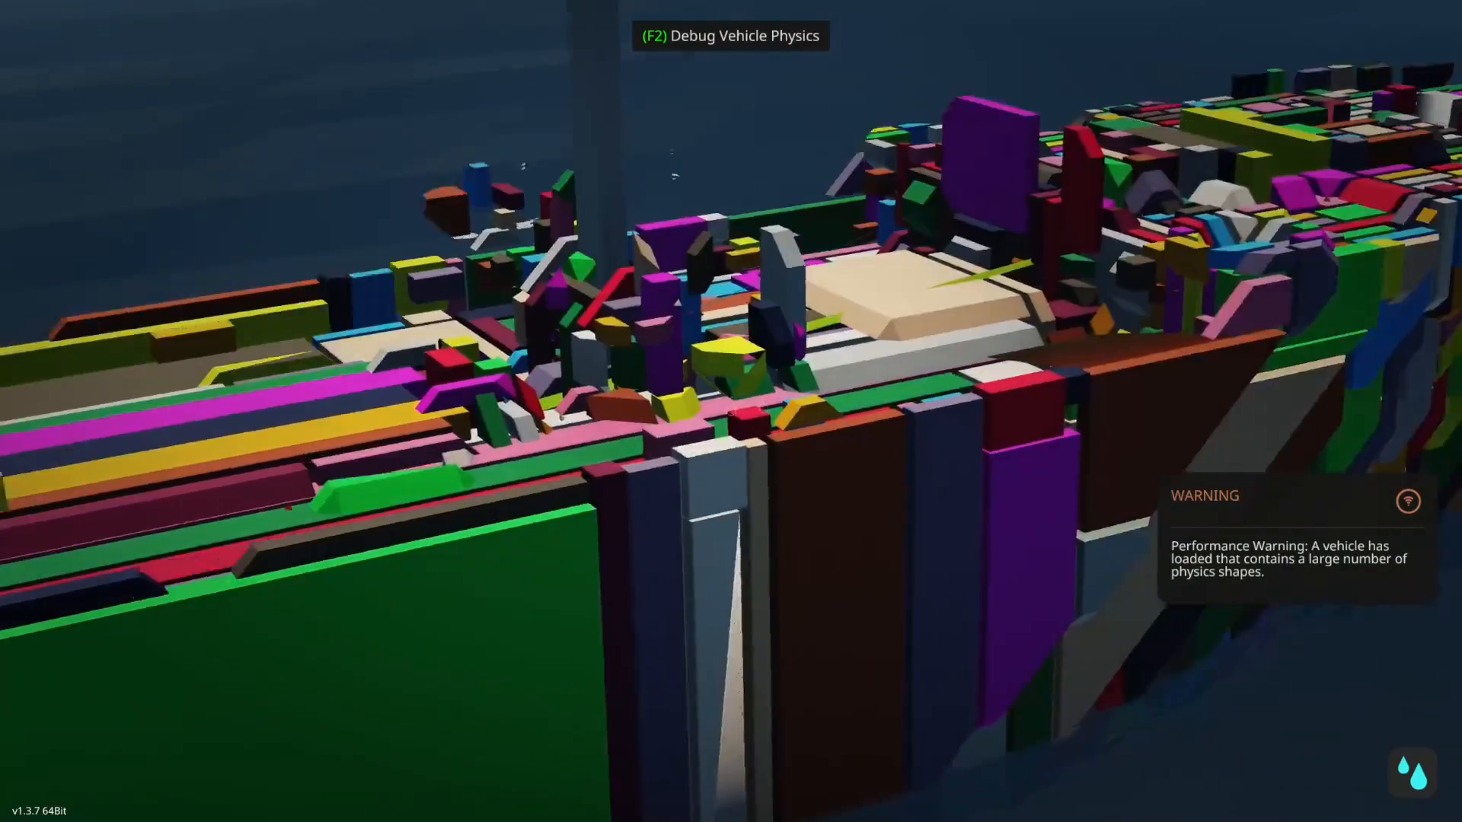
{"action": "key", "text": "s"}
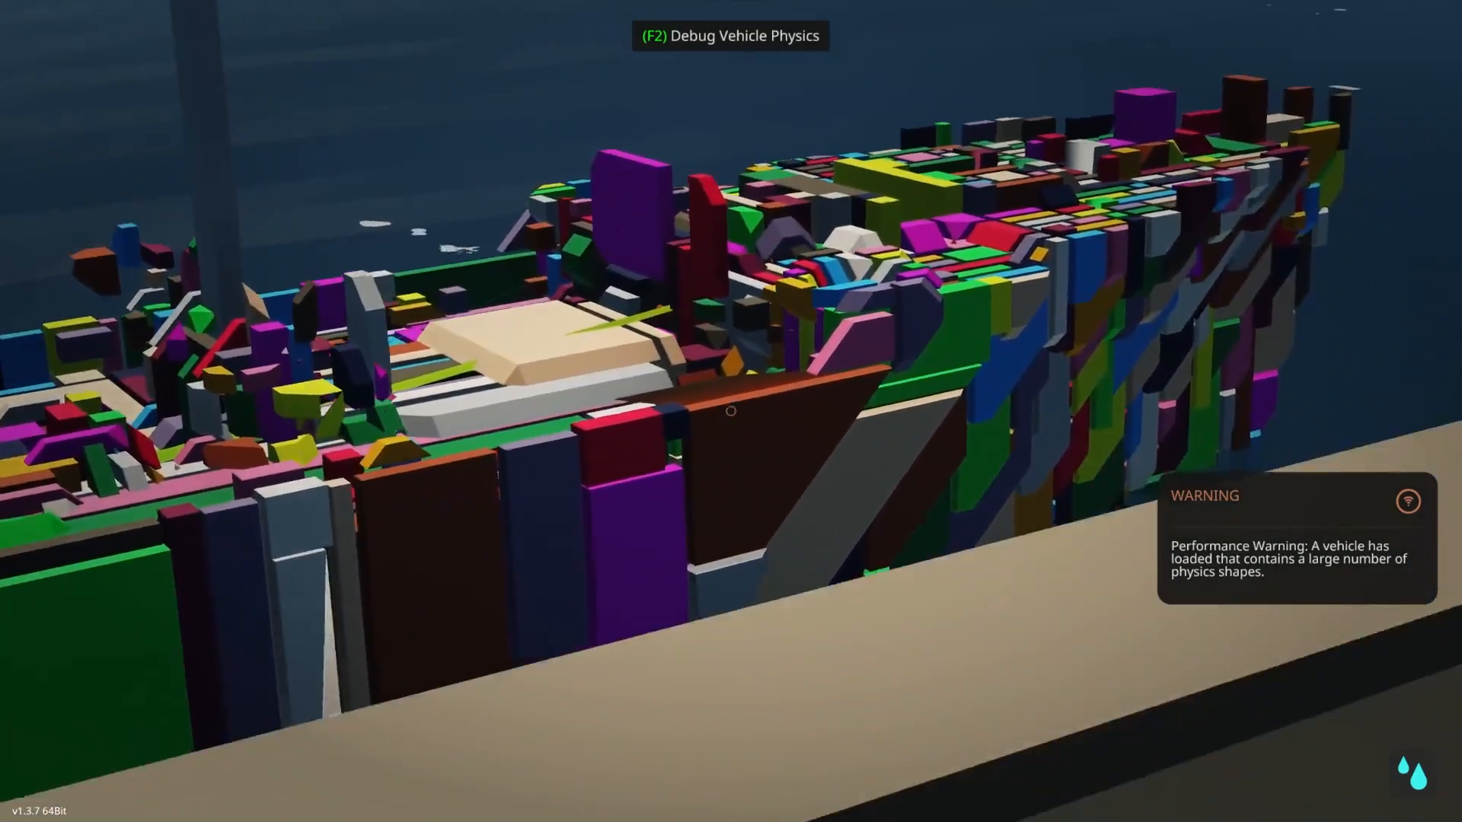
- Return to the workbench and load the larger, more detailed ship from the saved vehicles
{"action": "key", "text": "w"}
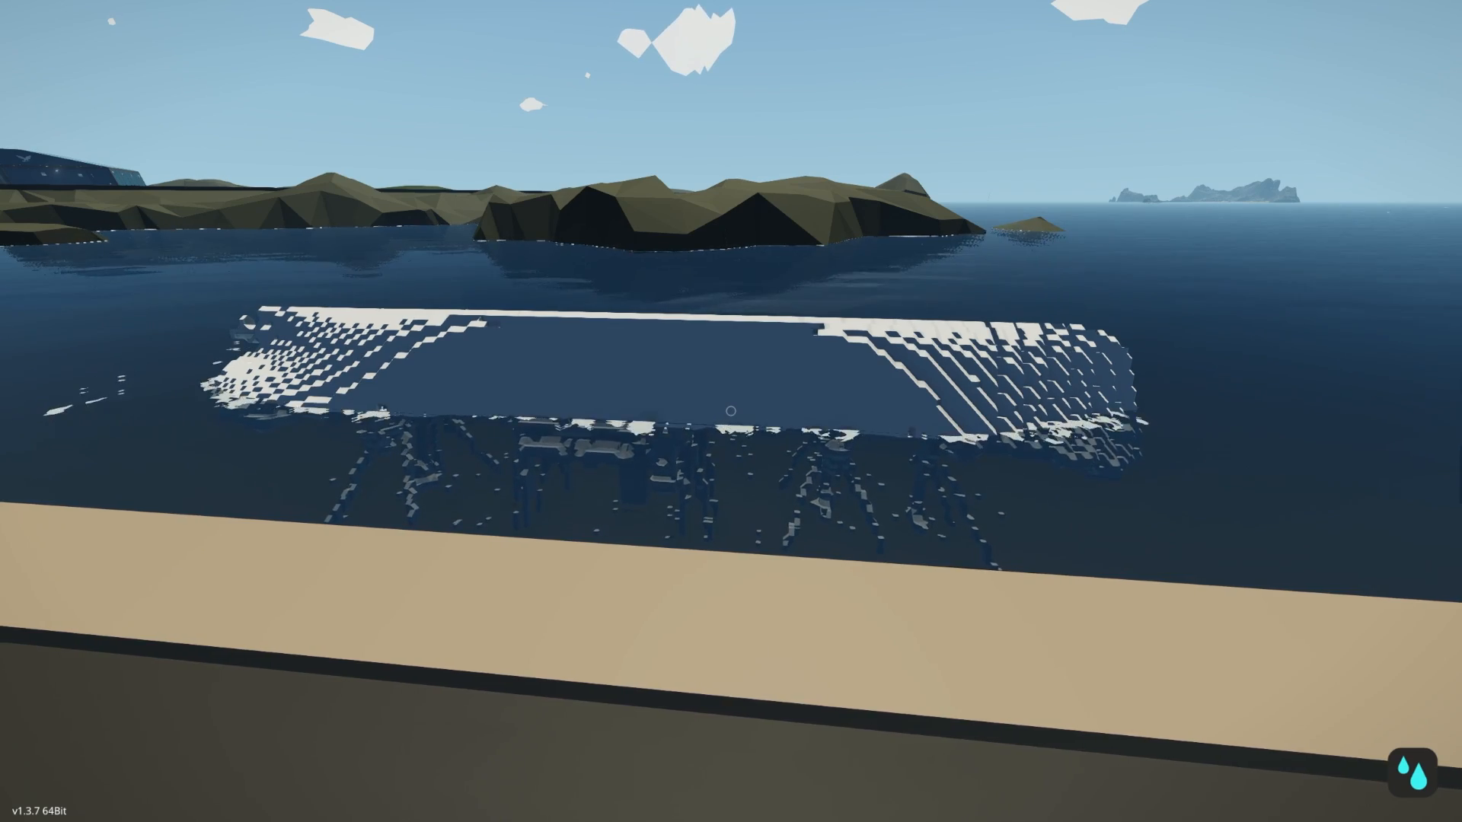
{"action": "key", "text": "w"}
{"action": "key", "text": "space"}
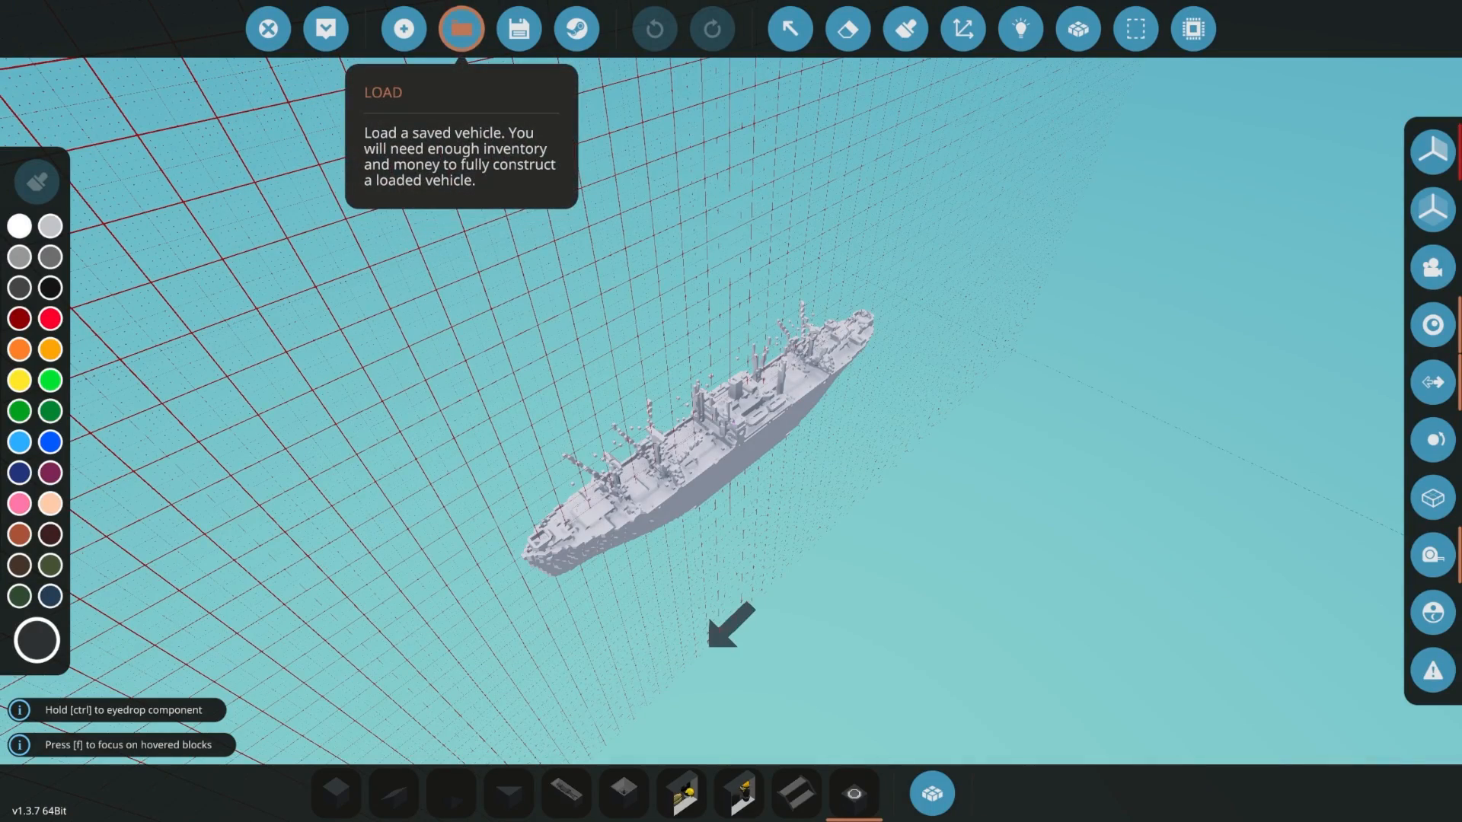
{"action": "left_click", "coordinate": [461, 29]}
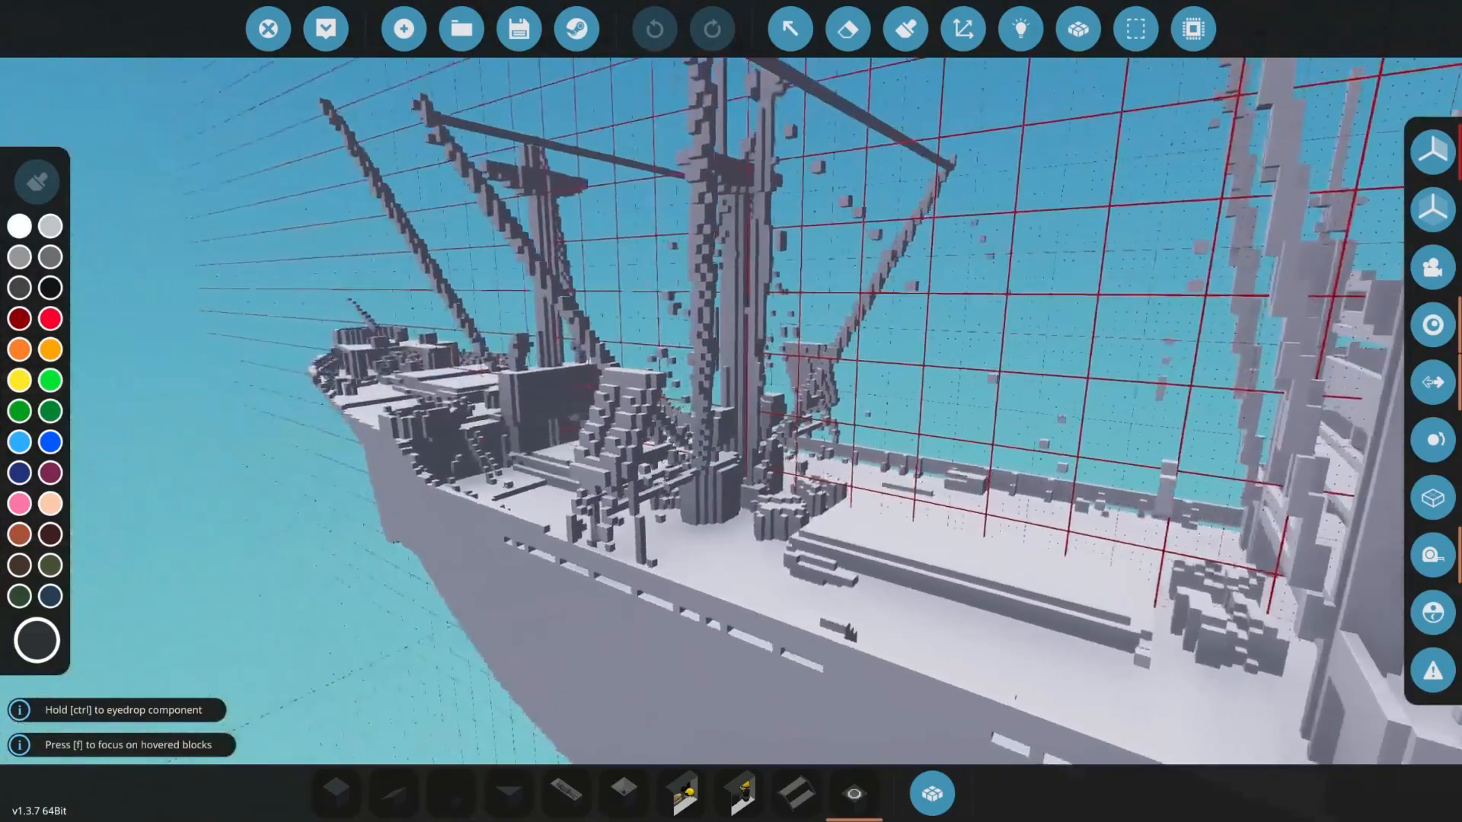
- Look over the larger ship's masts and foredeck, spawn it in the world and toggle the vehicle physics debug view
{"action": "key", "text": "a"}
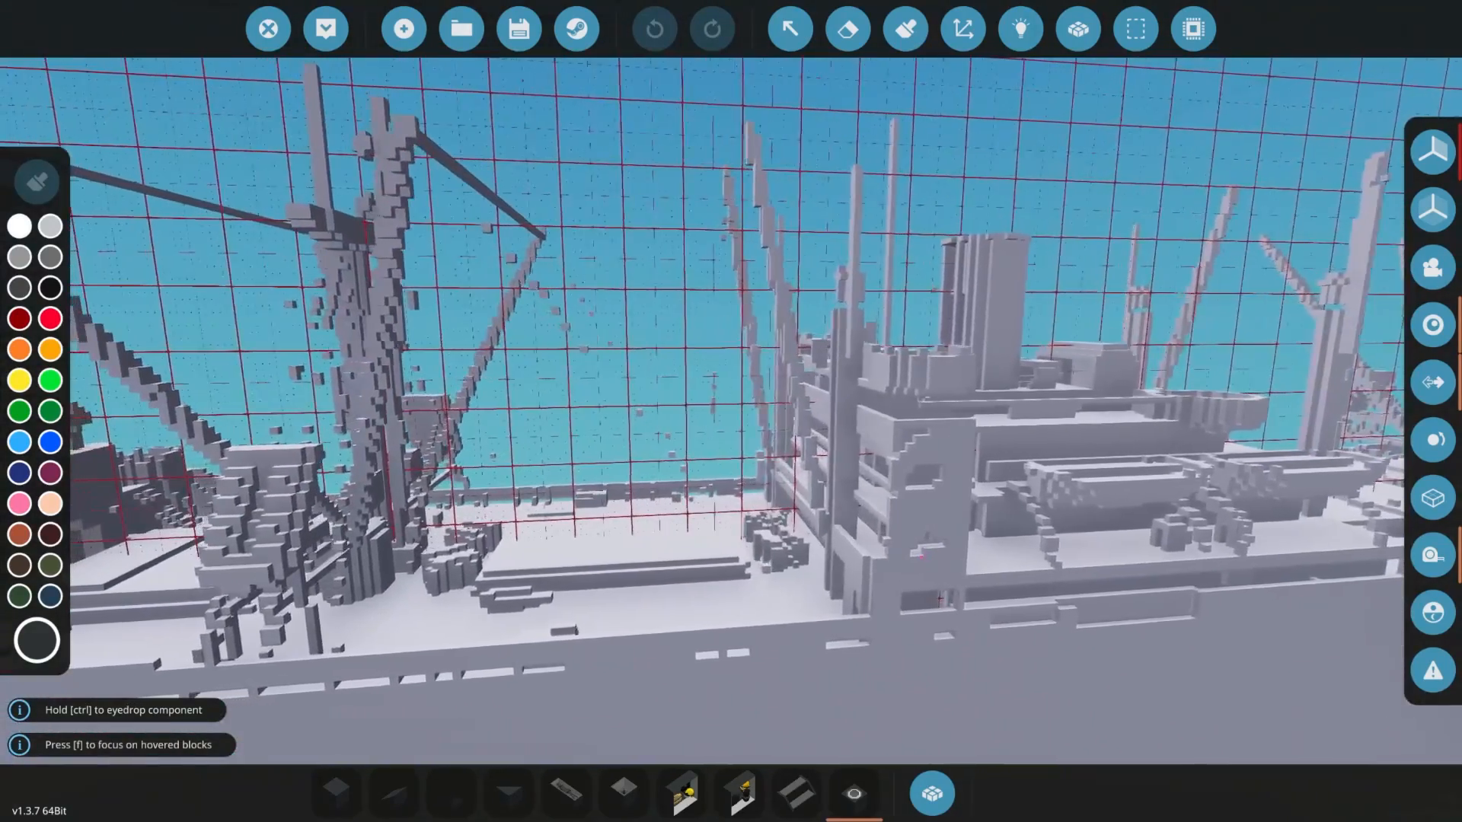
{"action": "right_click_drag", "start_coordinate": [731, 411], "coordinate": [434, 571]}
{"action": "key", "text": "w"}
{"action": "key", "text": "w"}
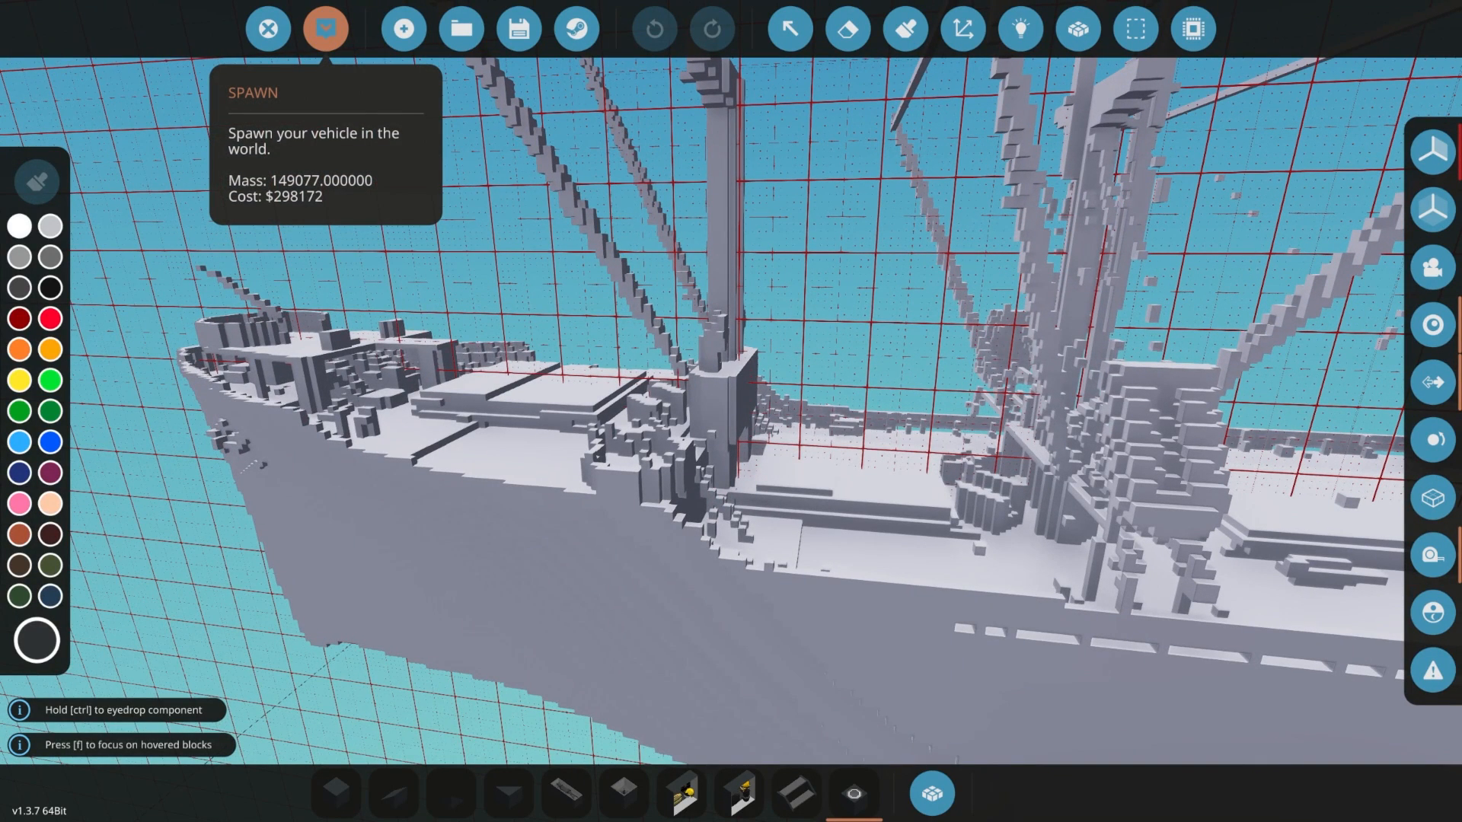
{"action": "left_click", "coordinate": [326, 29]}
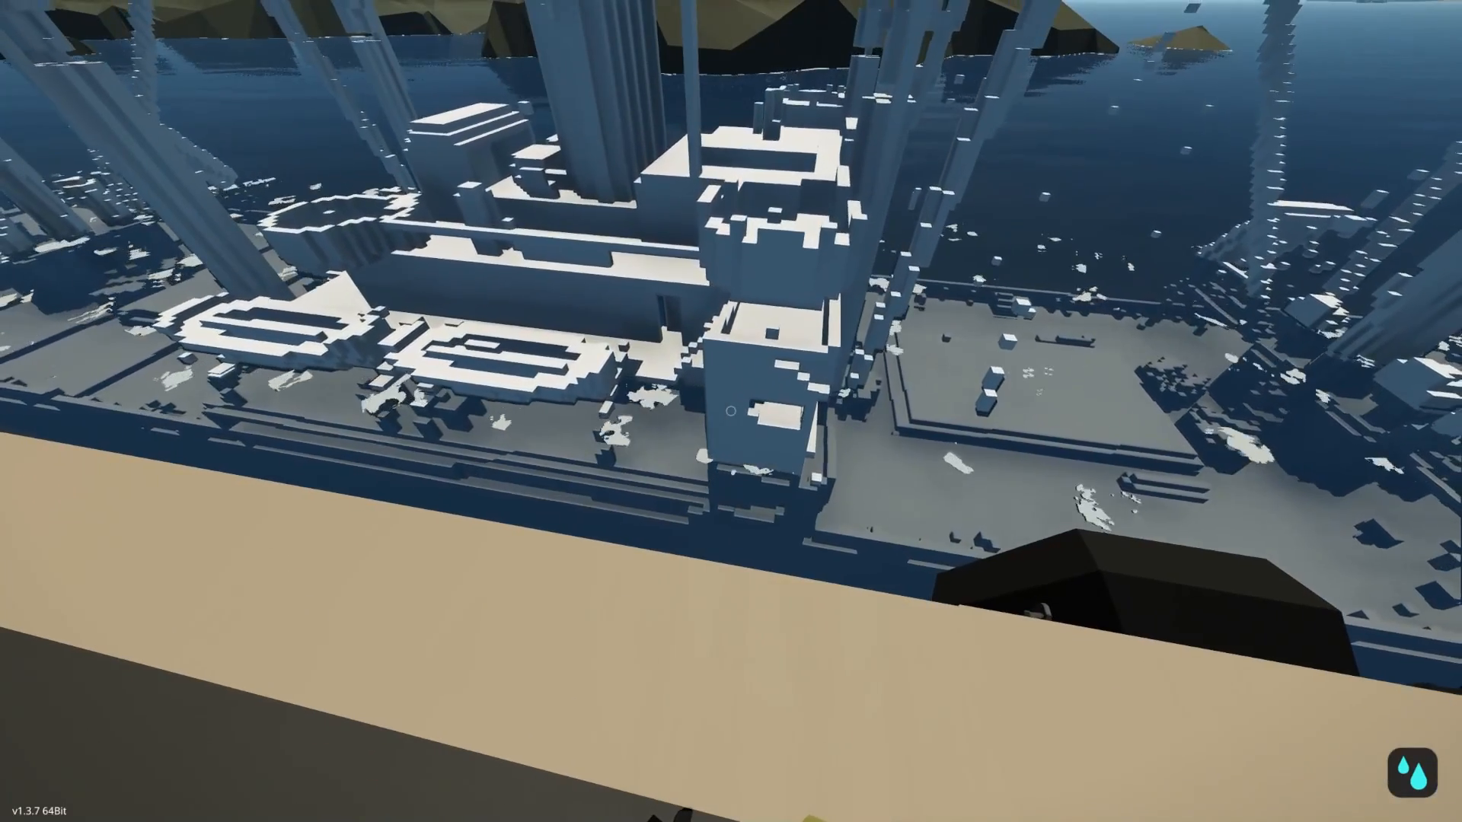
{"action": "key", "text": "F2"}
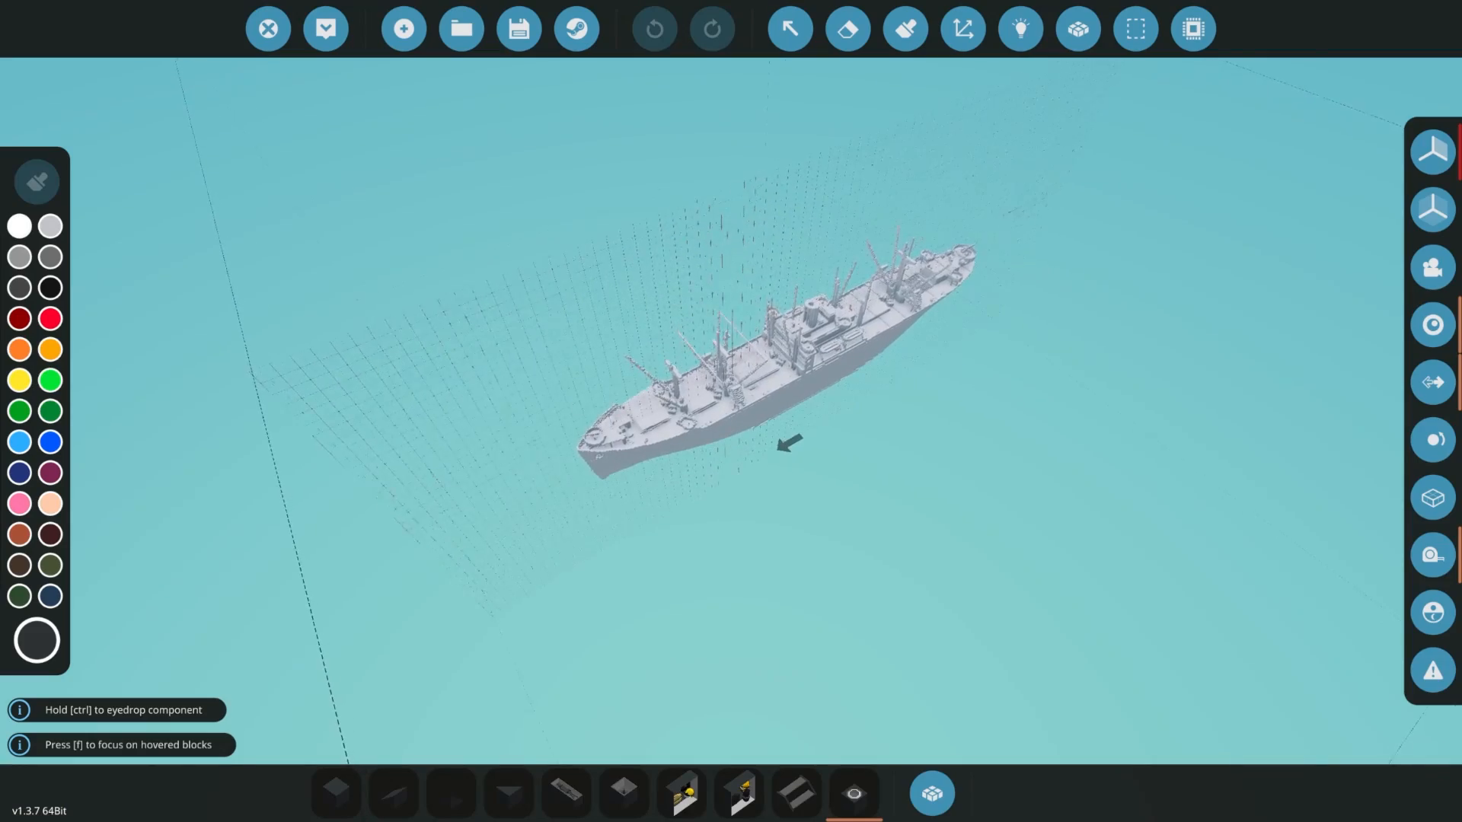
- Examine the full-size ship in the editor, from the overall hull to the superstructure, funnel and lifeboats
{"action": "right_click_drag", "start_coordinate": [731, 411], "coordinate": [807, 259]}
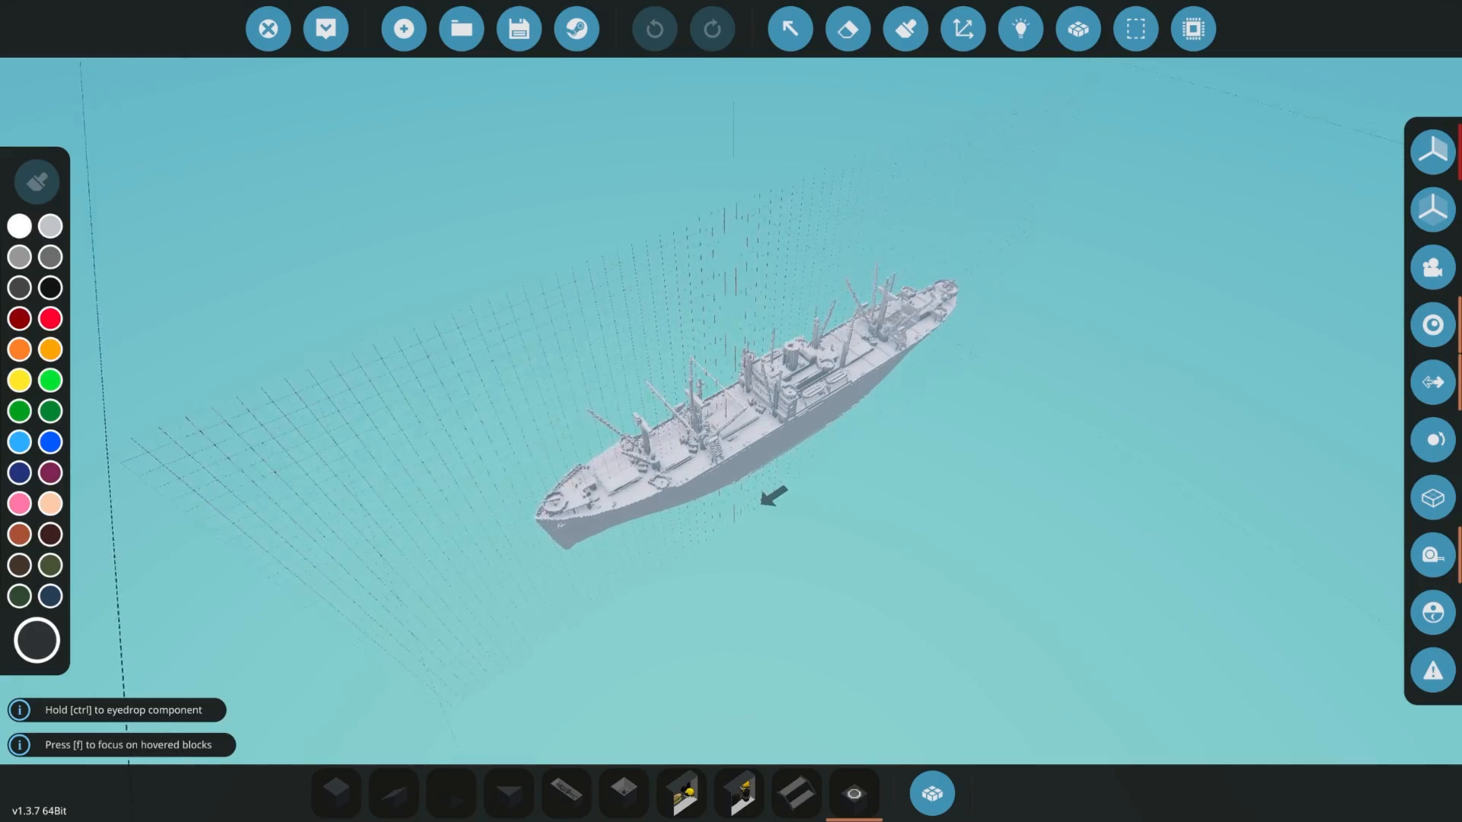
{"action": "key", "text": "w"}
{"action": "right_click_drag", "start_coordinate": [731, 411], "coordinate": [852, 358]}
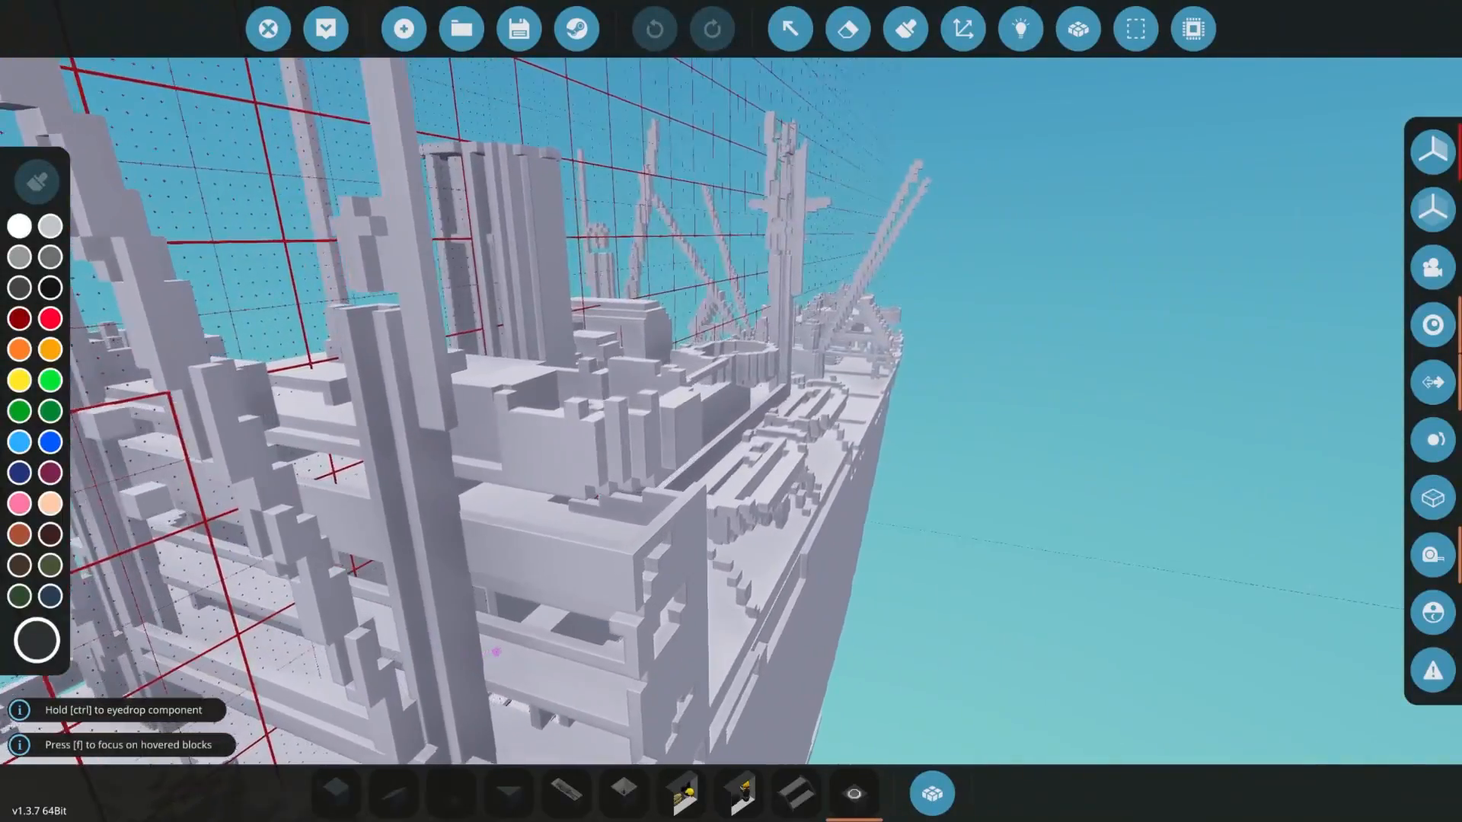
{"action": "right_click_drag", "start_coordinate": [731, 411], "coordinate": [1111, 331]}
{"action": "key", "text": "w"}
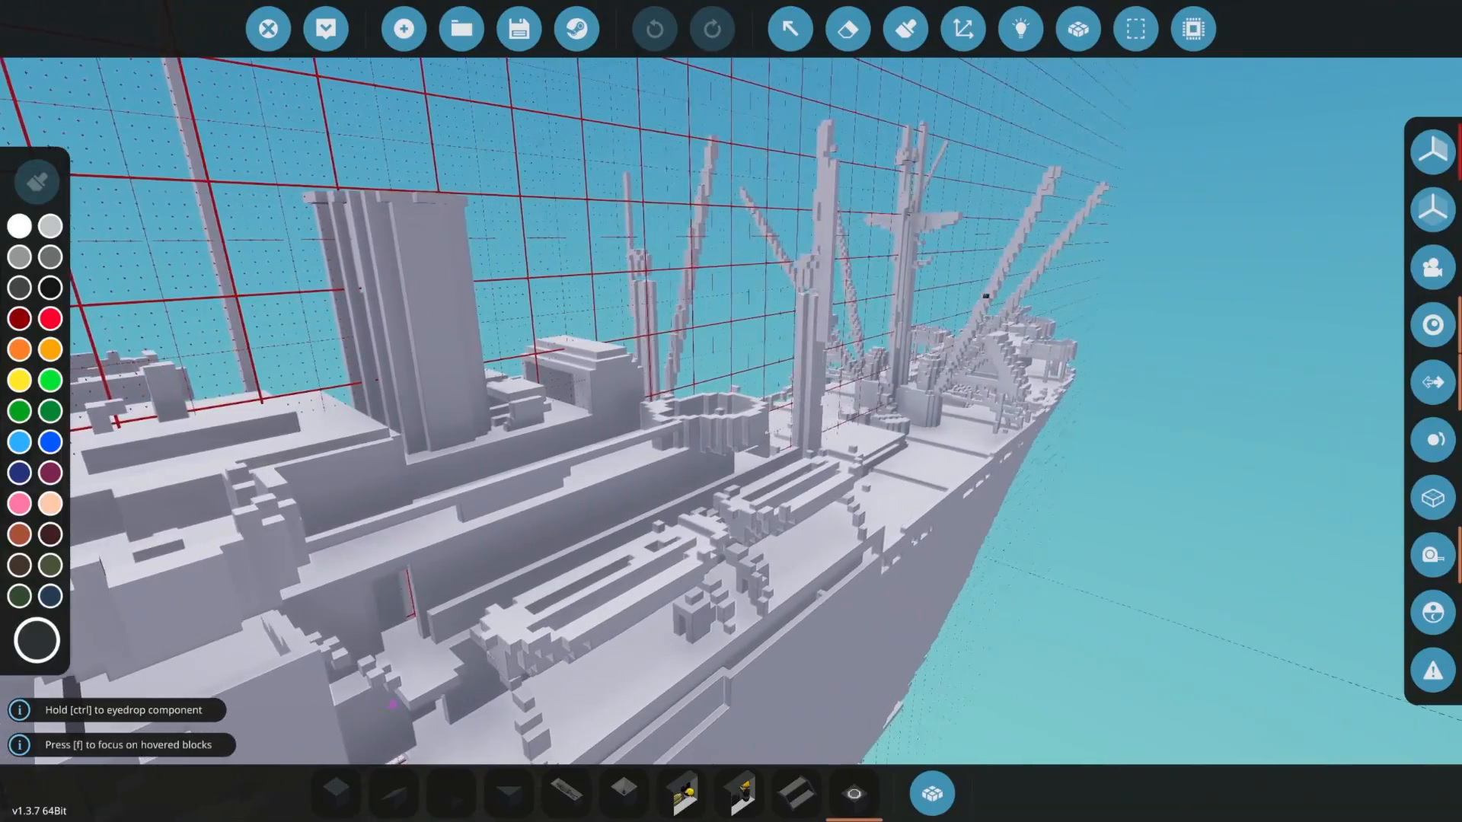
{"action": "right_click_drag", "start_coordinate": [731, 411], "coordinate": [1218, 579]}
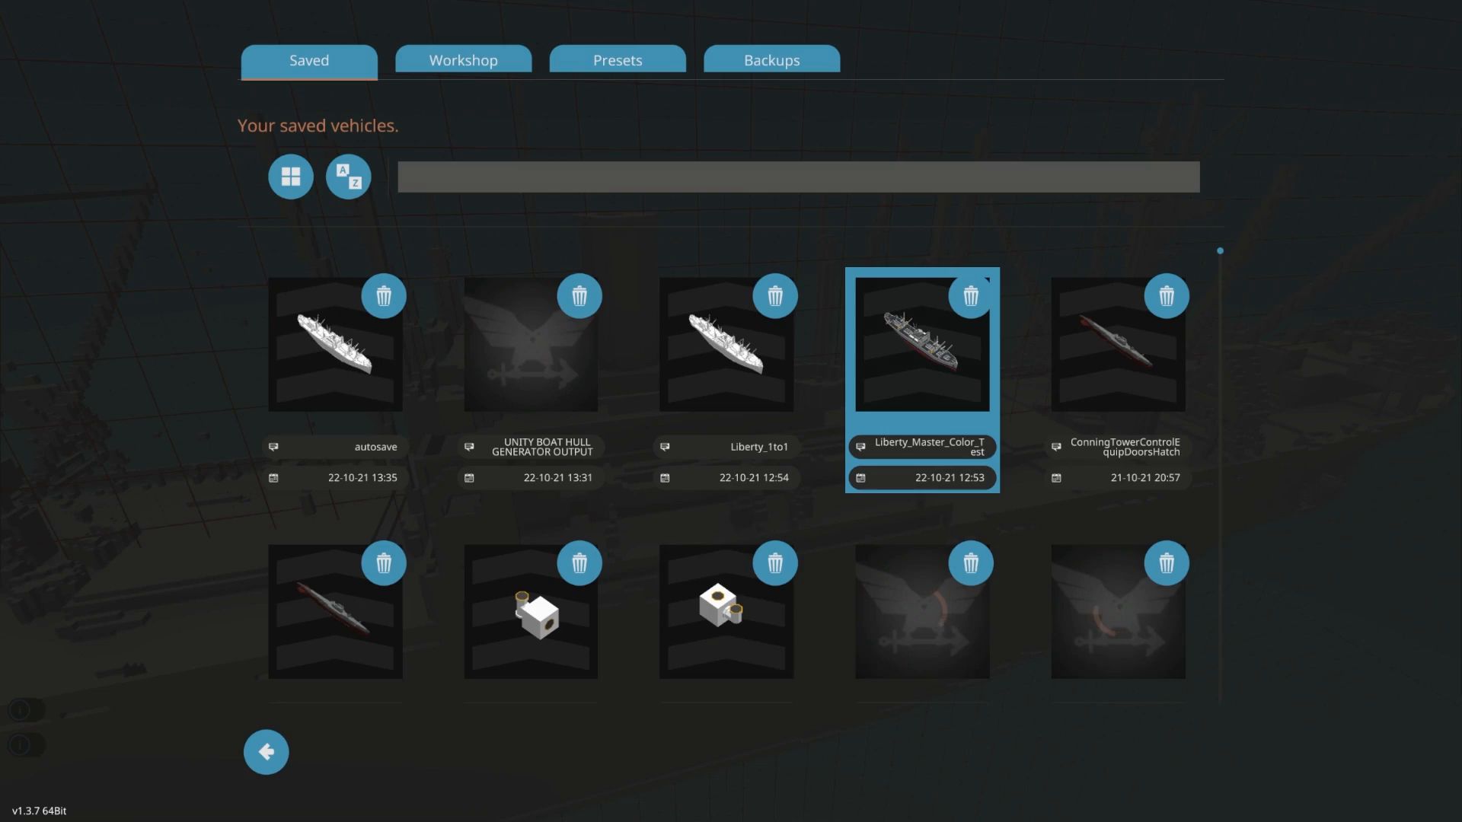
- Load the saved vehicle Liberty_Master_Color_Test and examine its superstructure, lifeboats, cargo hatches and painted hull side
{"action": "left_click", "coordinate": [922, 358]}
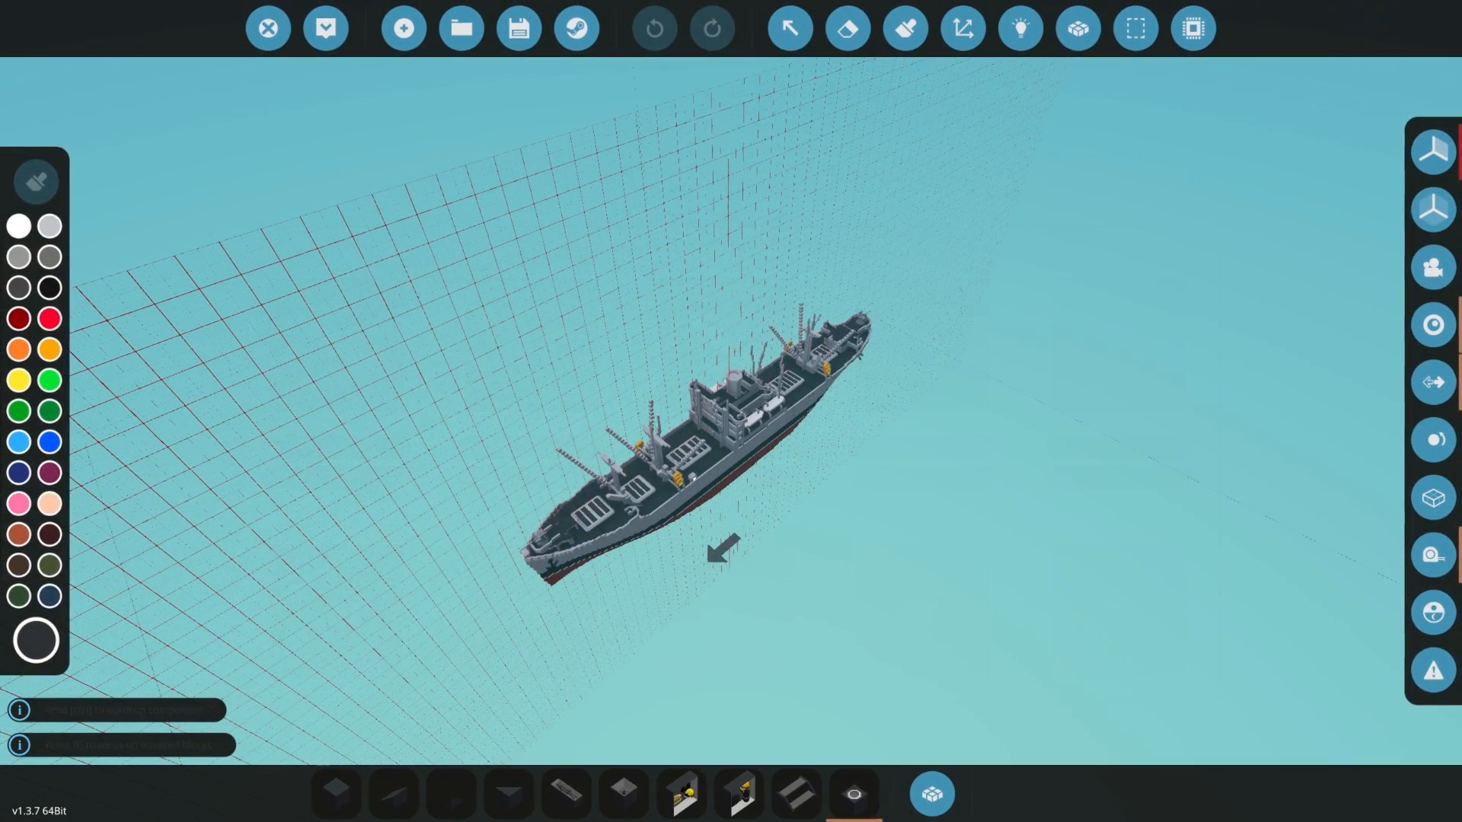
{"action": "scroll", "coordinate": [742, 435], "scroll_direction": "up", "scroll_amount": 6}
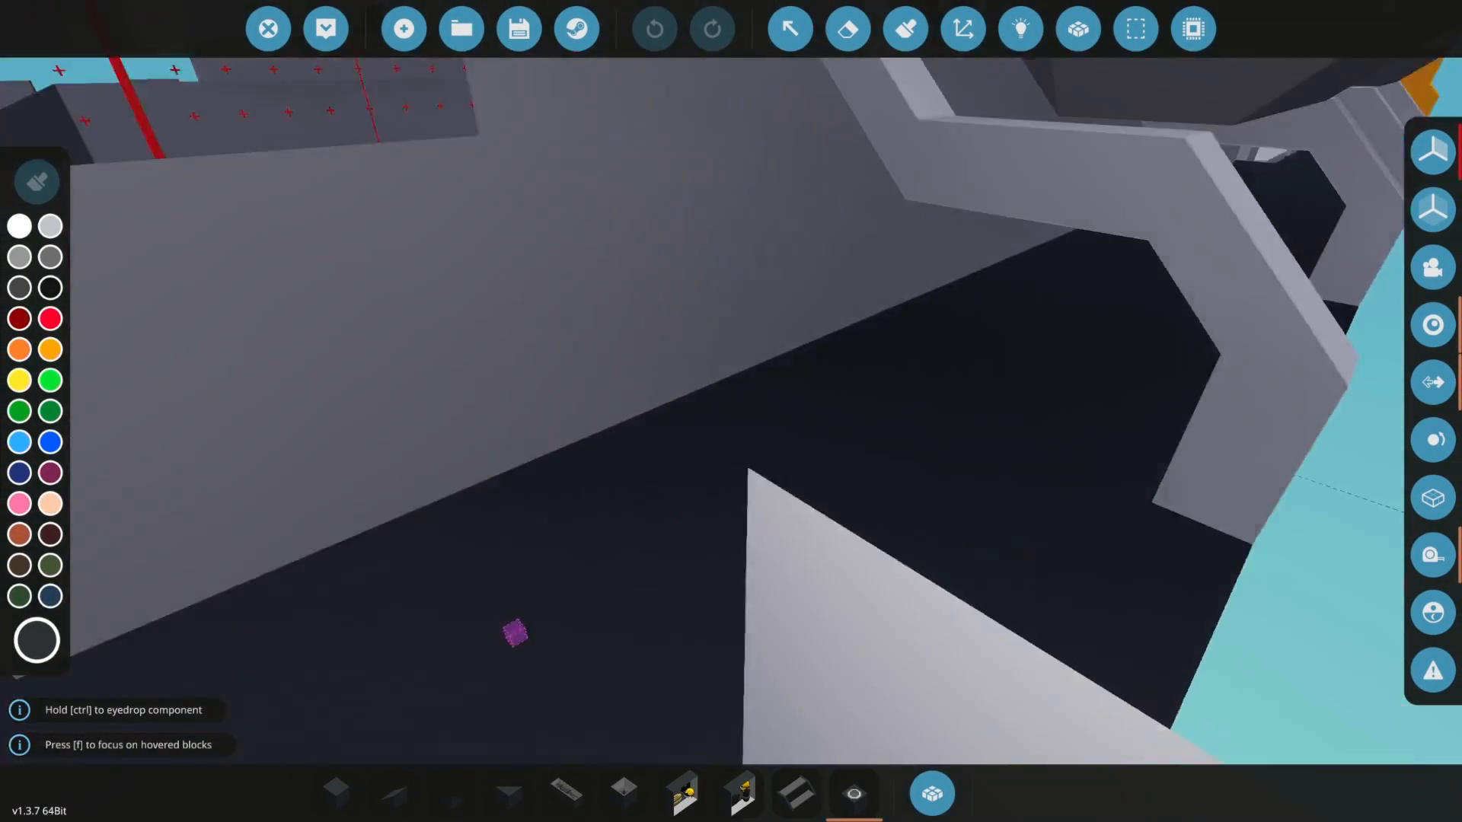
{"action": "scroll", "coordinate": [677, 383], "scroll_direction": "down", "scroll_amount": 4}
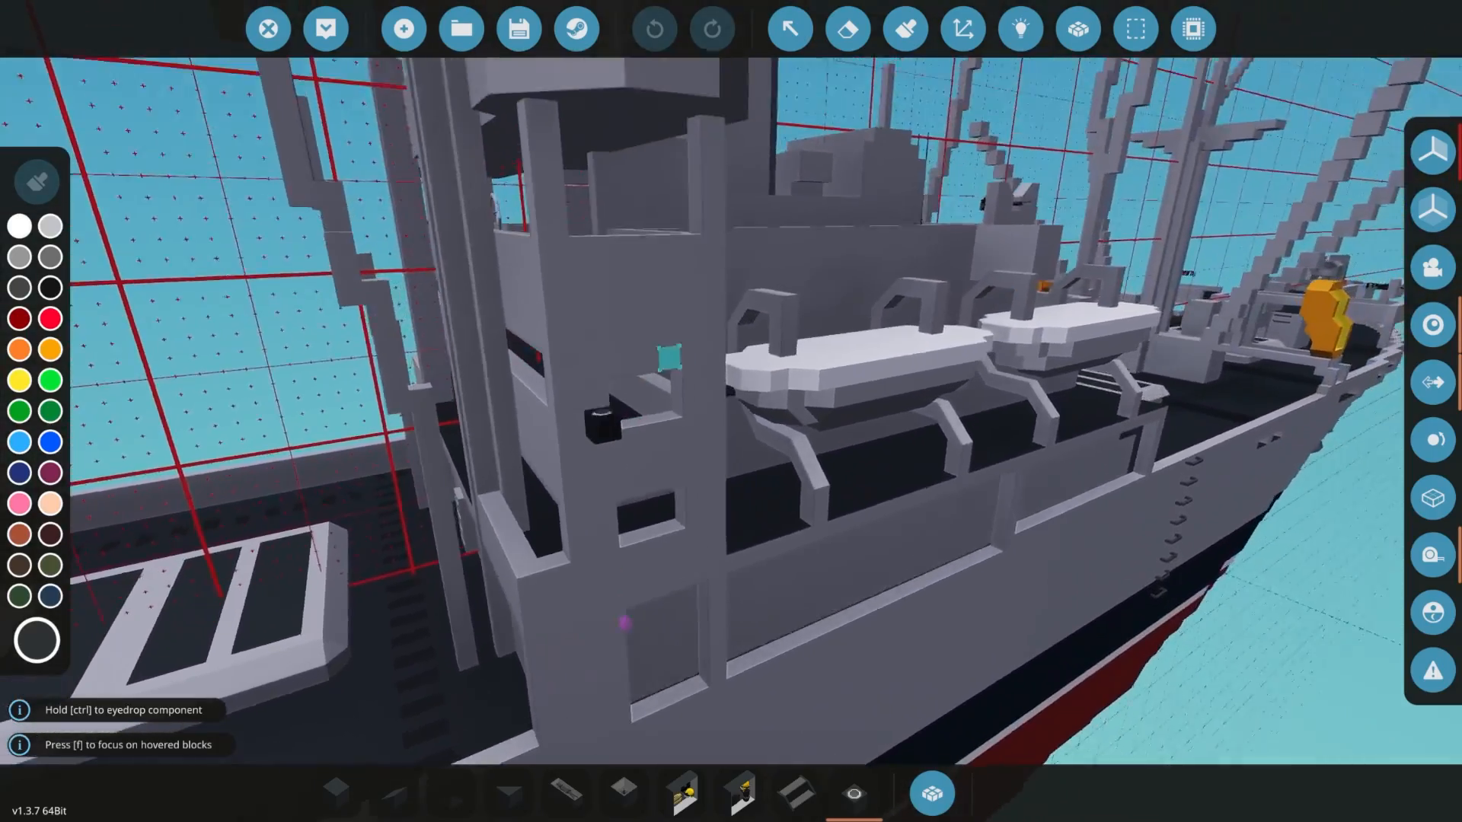
{"action": "scroll", "coordinate": [669, 358], "scroll_direction": "down", "scroll_amount": 3}
{"action": "right_click_drag", "start_coordinate": [670, 358], "coordinate": [392, 343]}
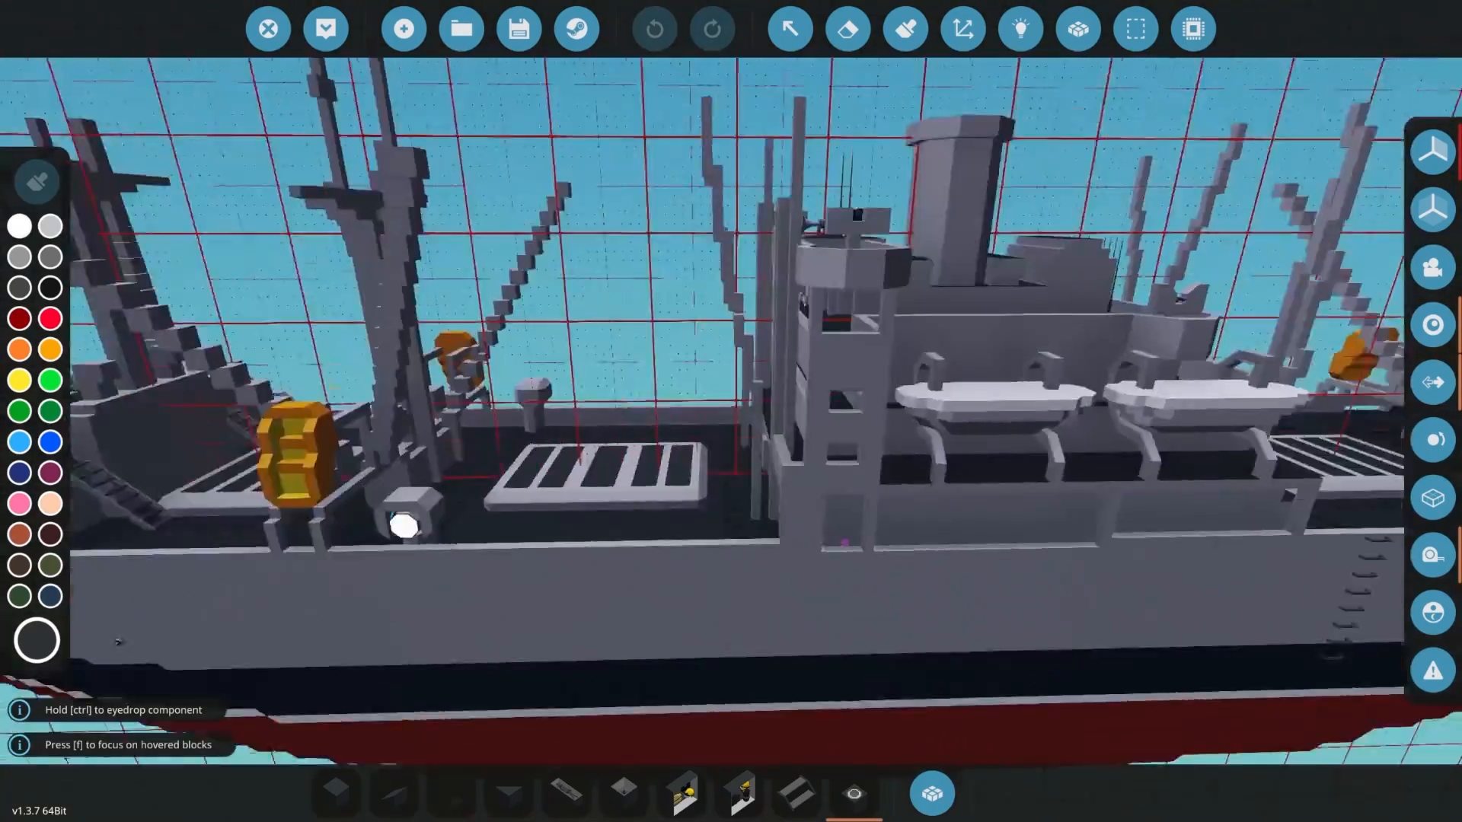
{"action": "scroll", "coordinate": [388, 350], "scroll_direction": "down", "scroll_amount": 2}
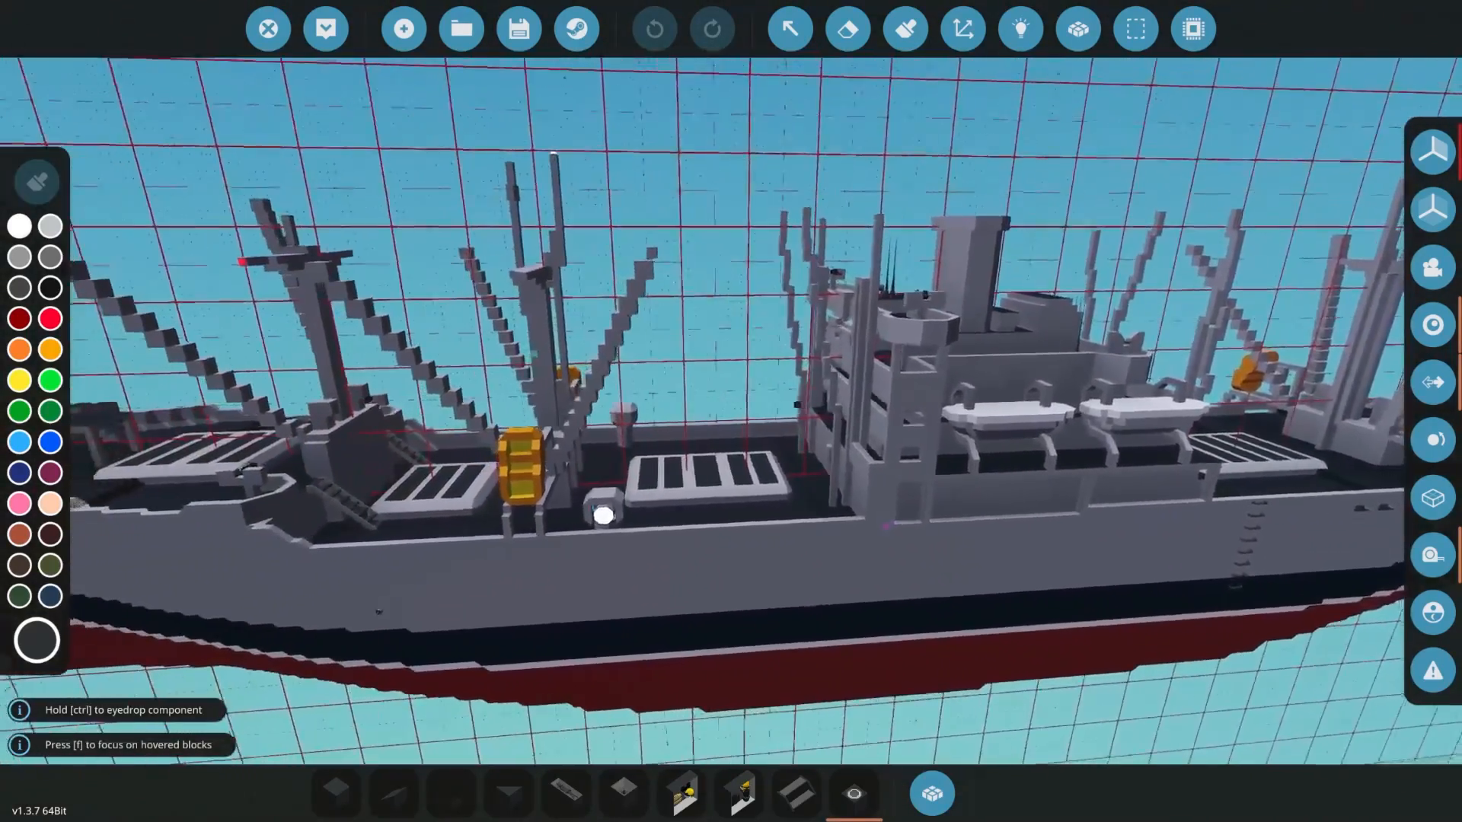
{"action": "scroll", "coordinate": [731, 411], "scroll_direction": "down", "scroll_amount": 2}
{"action": "right_click_drag", "start_coordinate": [731, 411], "coordinate": [594, 464]}
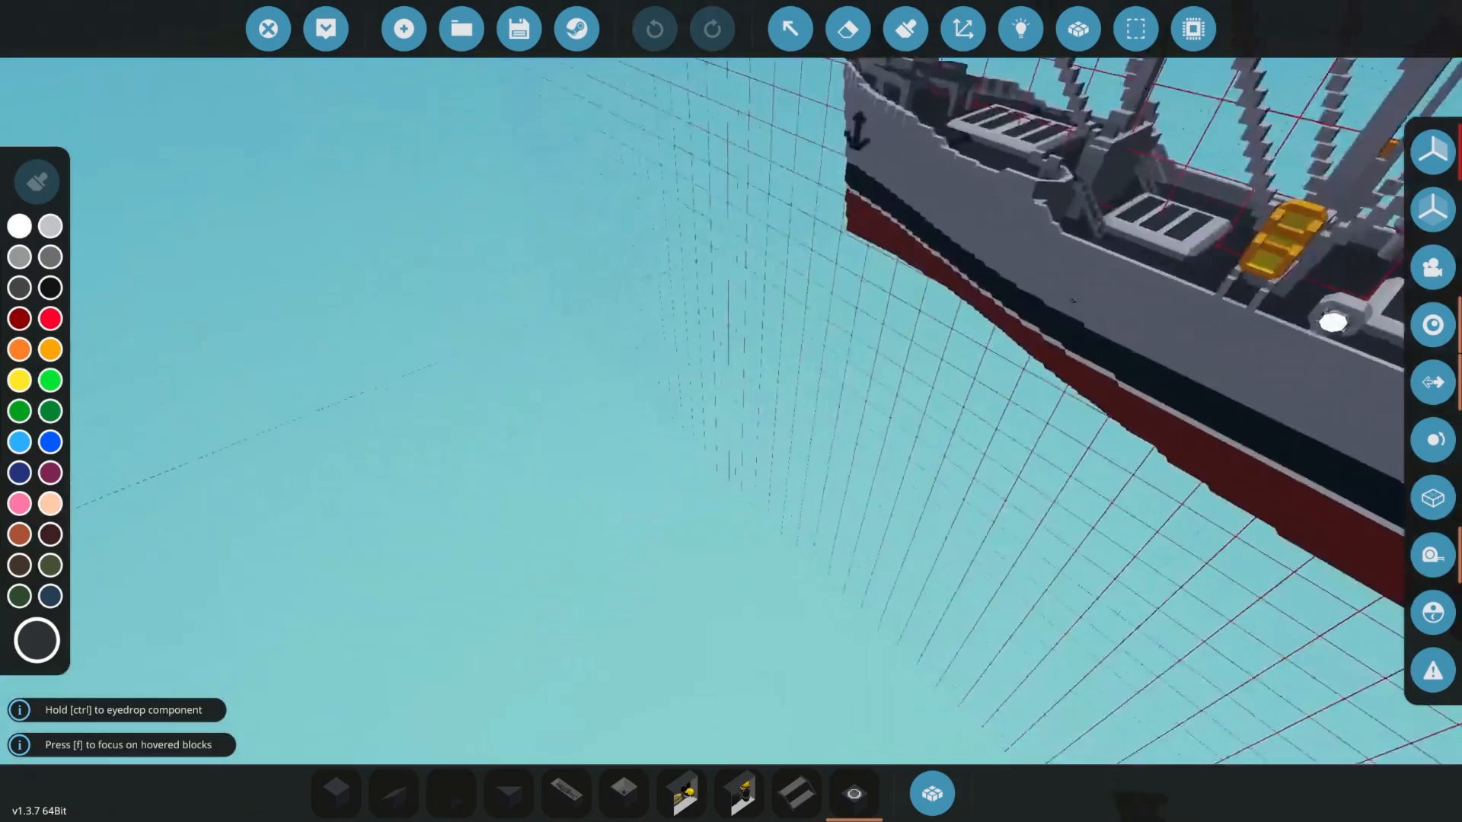
- Examine the painted bow close up, including the anchor, the waterline stripe and the block layers of the hull
{"action": "right_click_drag", "start_coordinate": [1015, 385], "coordinate": [944, 380]}
{"action": "scroll", "coordinate": [777, 366], "scroll_direction": "up", "scroll_amount": 8}
{"action": "right_click_drag", "start_coordinate": [777, 365], "coordinate": [1224, 637]}
{"action": "scroll", "coordinate": [1219, 609], "scroll_direction": "down", "scroll_amount": 6}
{"action": "right_click_drag", "start_coordinate": [1185, 209], "coordinate": [640, 279]}
{"action": "scroll", "coordinate": [647, 327], "scroll_direction": "down", "scroll_amount": 1}
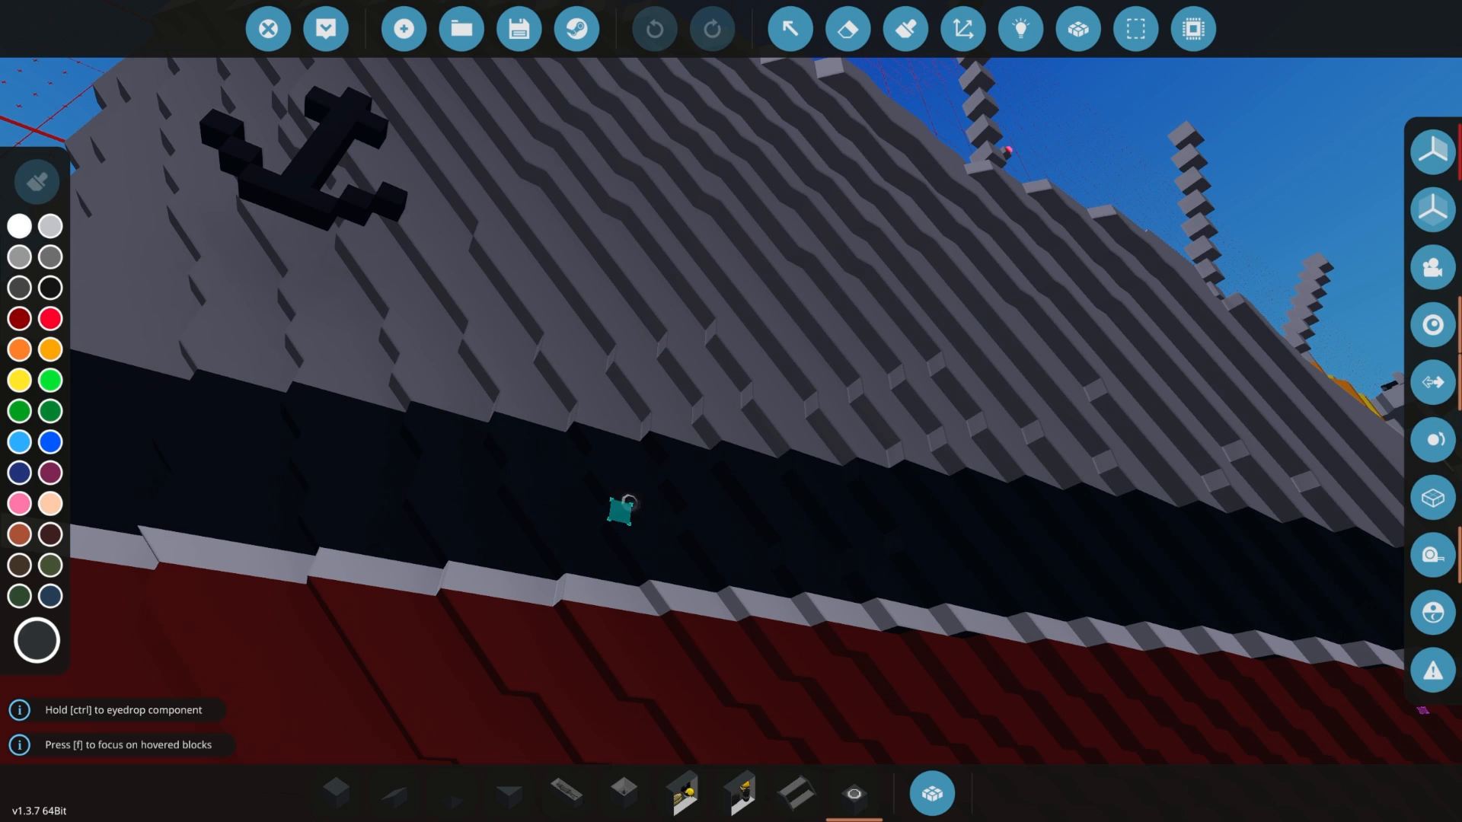
{"action": "right_click_drag", "start_coordinate": [621, 511], "coordinate": [581, 549]}
{"action": "right_click_drag", "start_coordinate": [565, 464], "coordinate": [524, 401]}
{"action": "scroll", "coordinate": [518, 397], "scroll_direction": "up", "scroll_amount": 1}
- Spawn the painted Liberty ship in the world and view it from the dock
{"action": "left_click", "coordinate": [326, 28]}
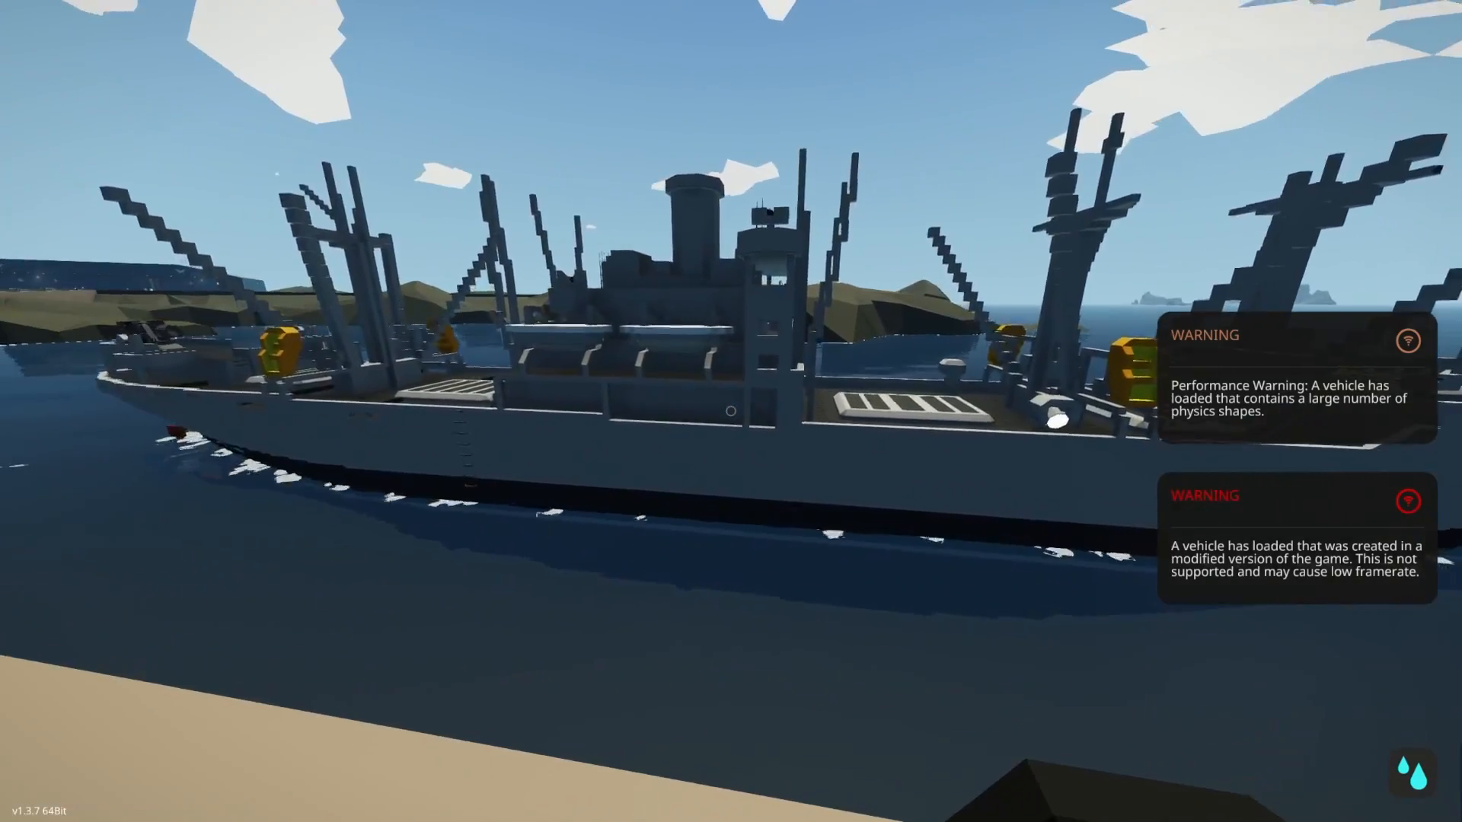
{"action": "key", "text": "w"}
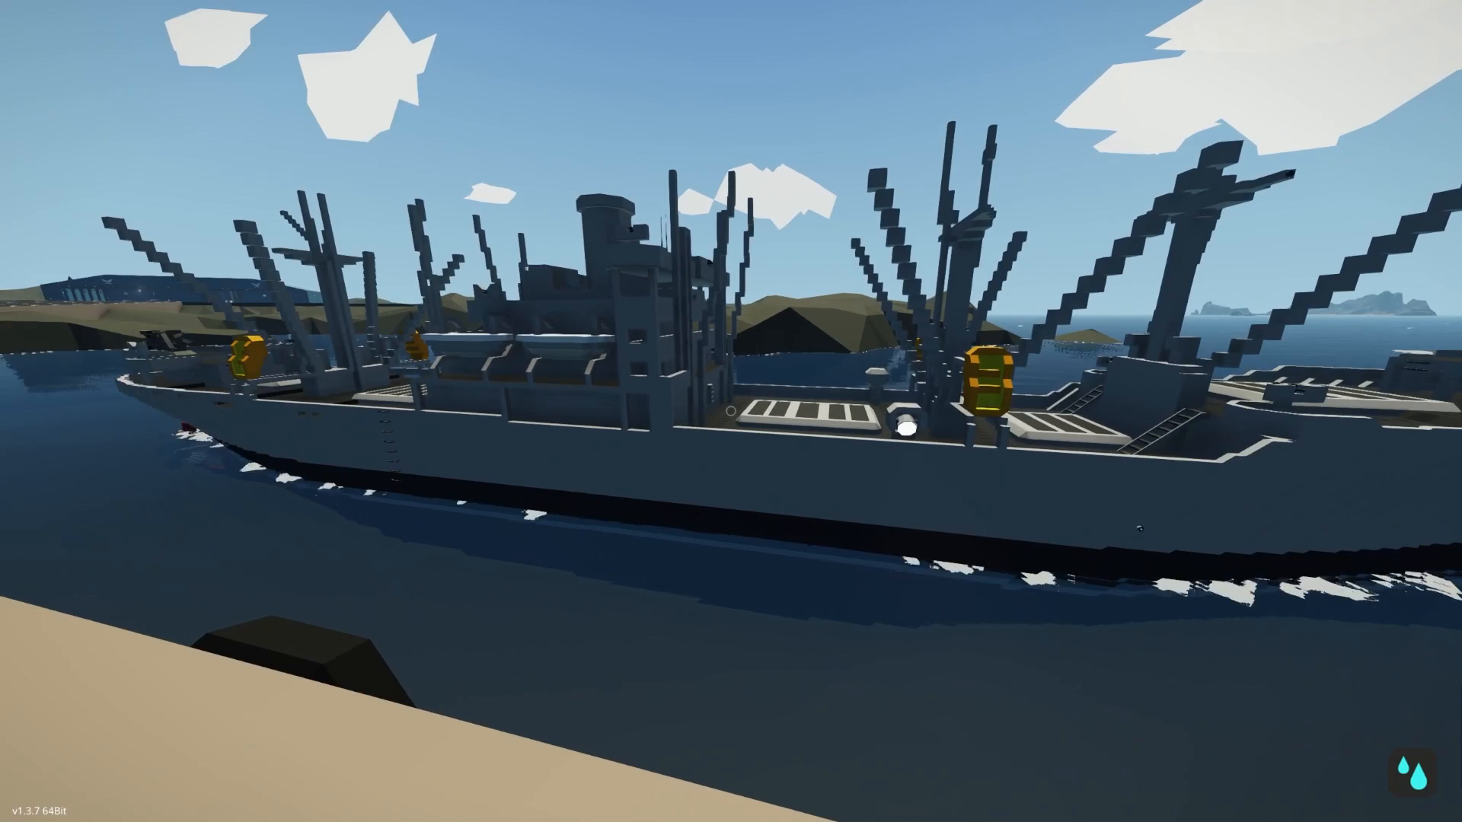
- Check the performance profiler with the painted Liberty ship spawned, and hide the profiler again
{"action": "key", "text": "F1"}
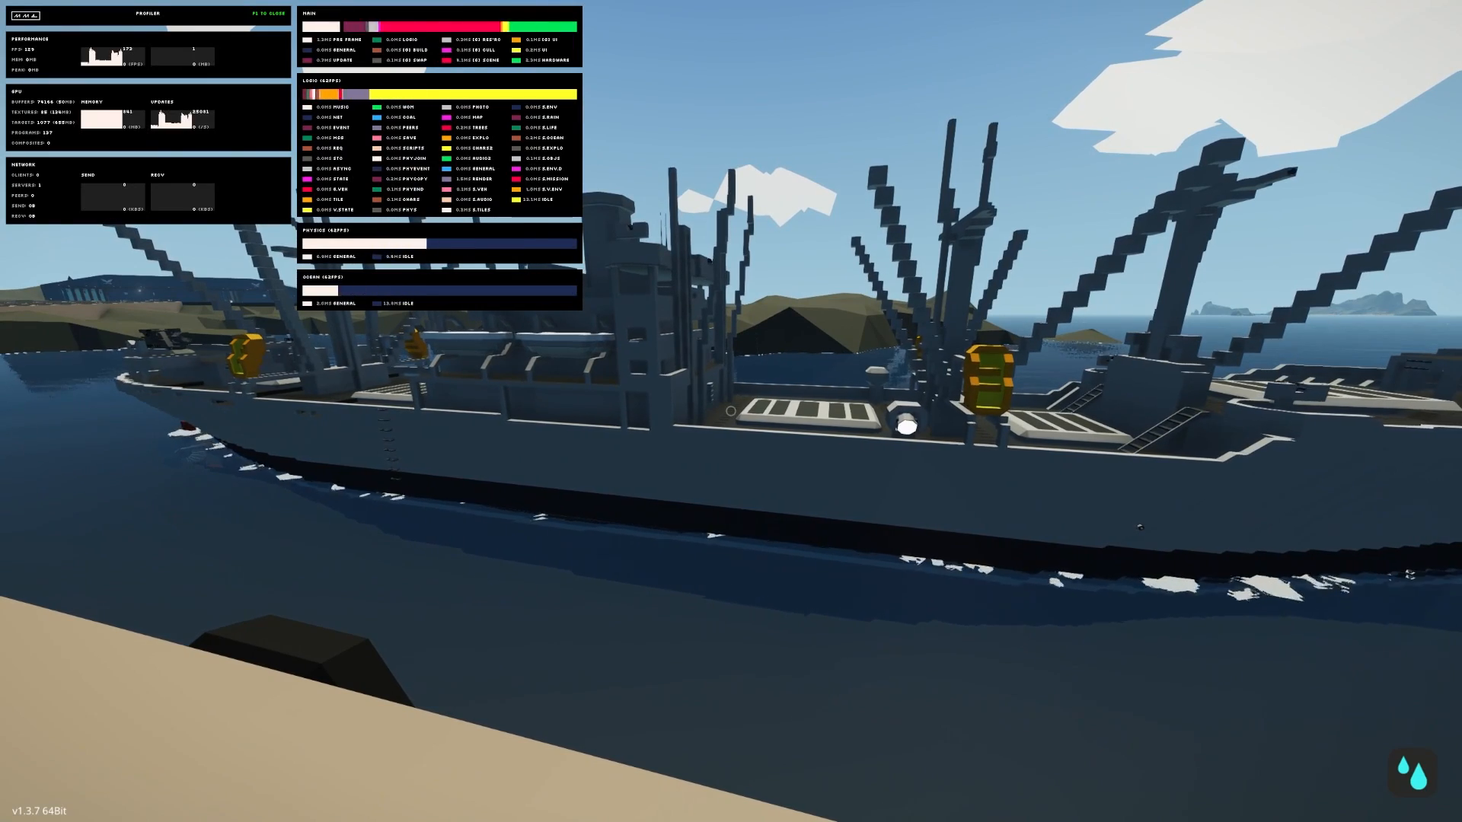
{"action": "key", "text": "F1"}
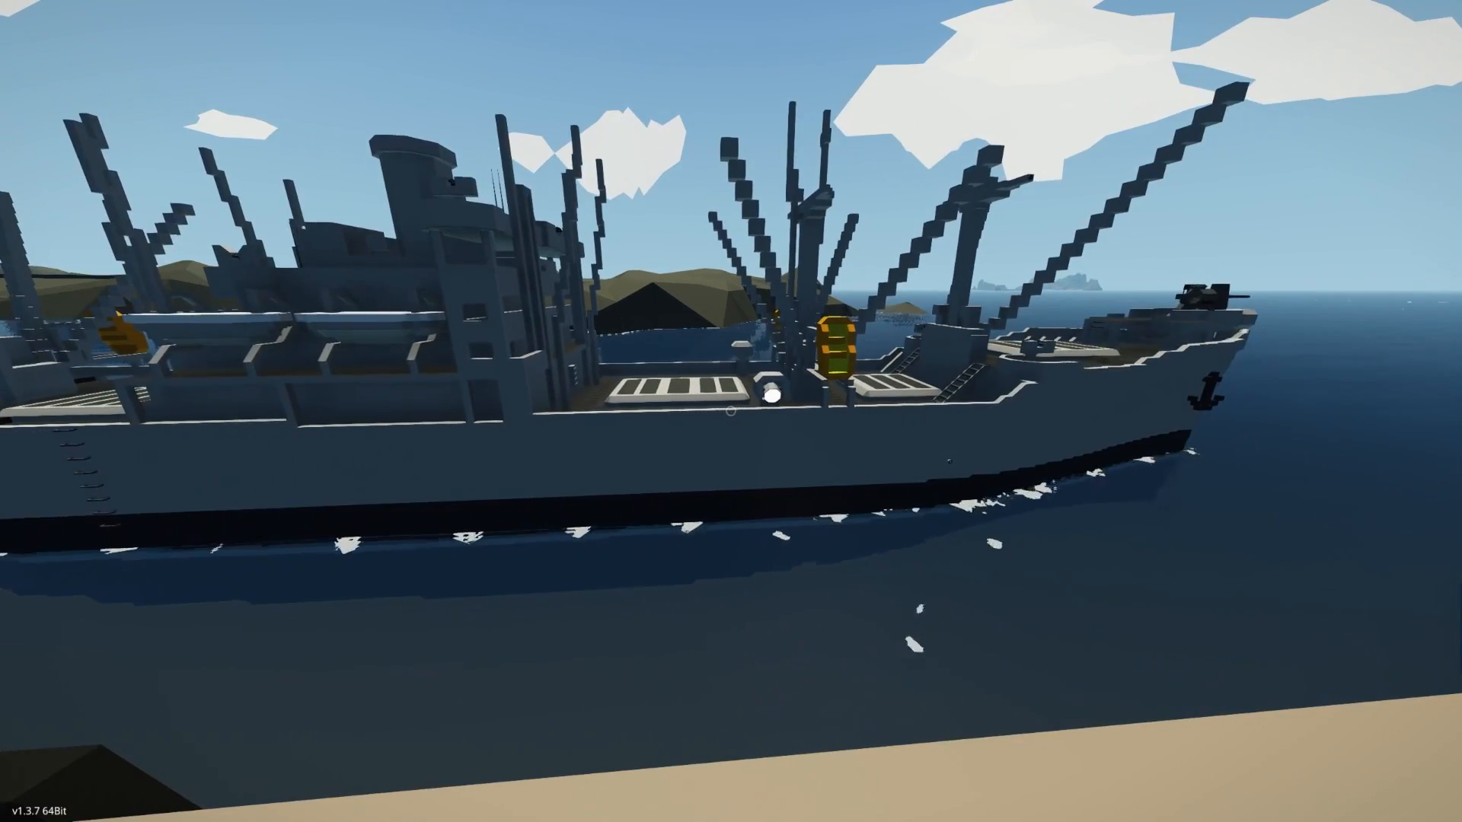
- Turn on Debug Vehicle Physics and fly from the dock over the airfield to the group of ships off the coast
{"action": "key", "text": "F2"}
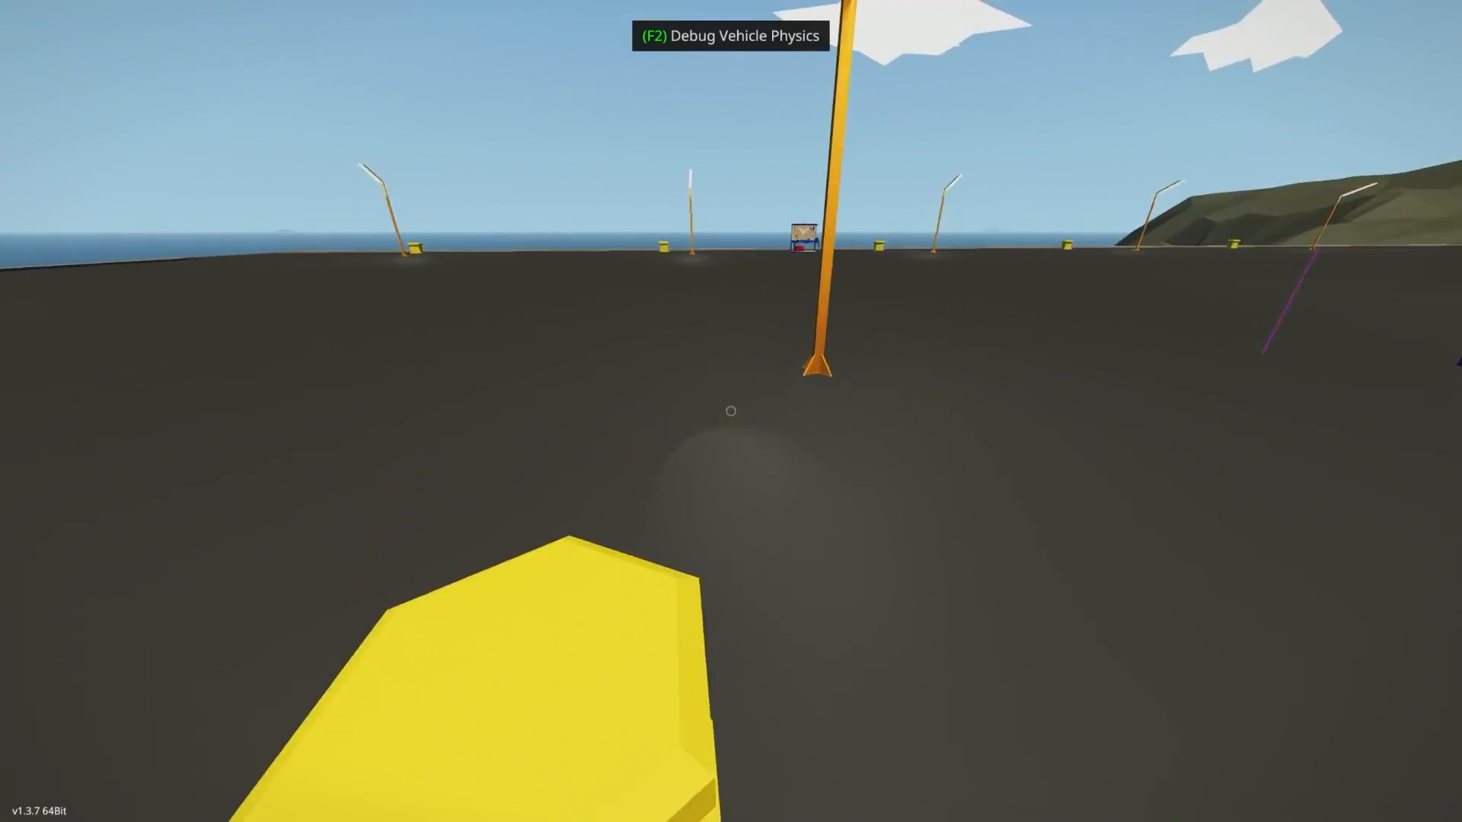
{"action": "key", "text": "w"}
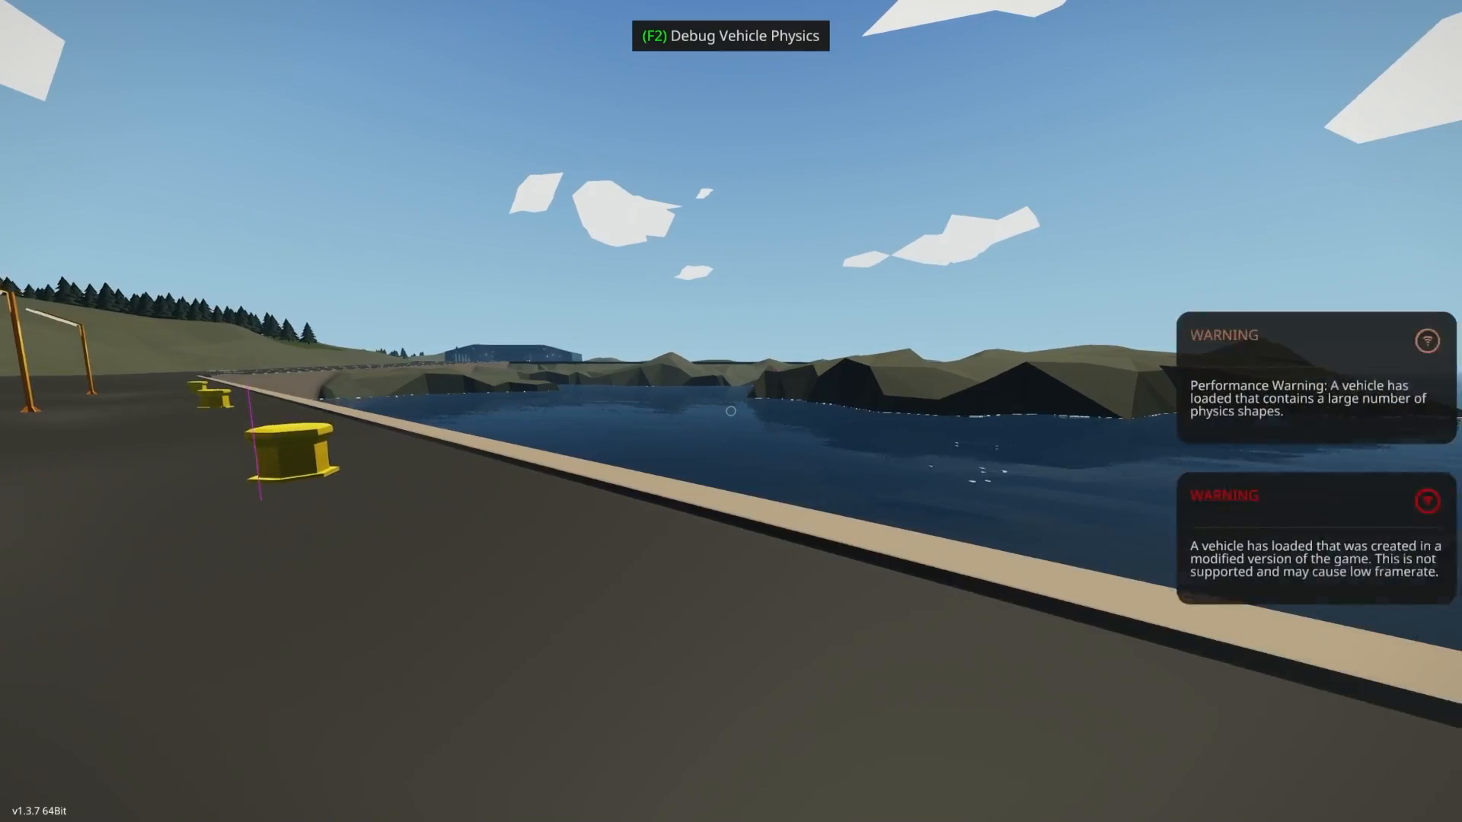
{"action": "key", "text": "w"}
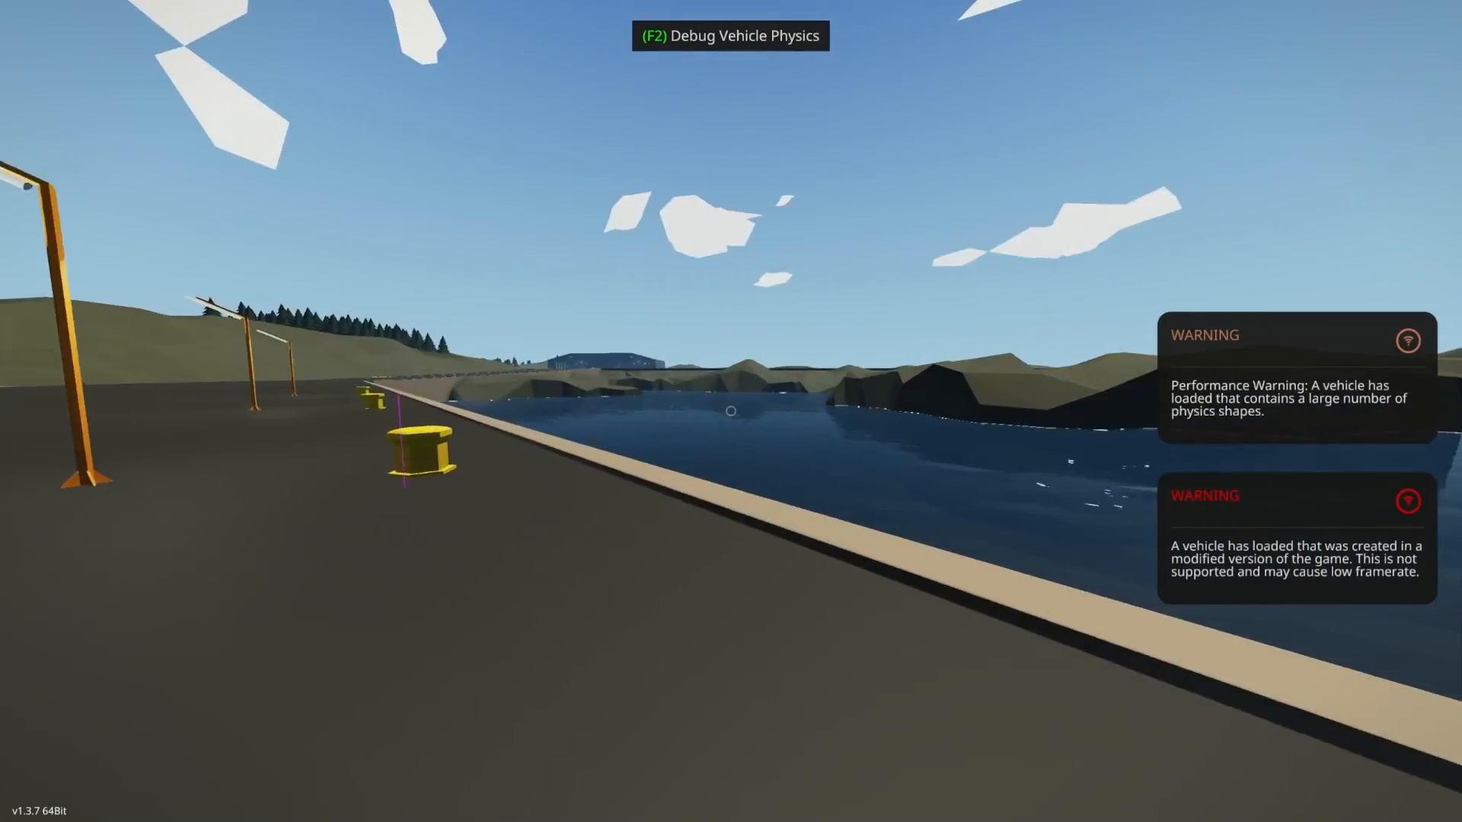
{"action": "key", "text": "w"}
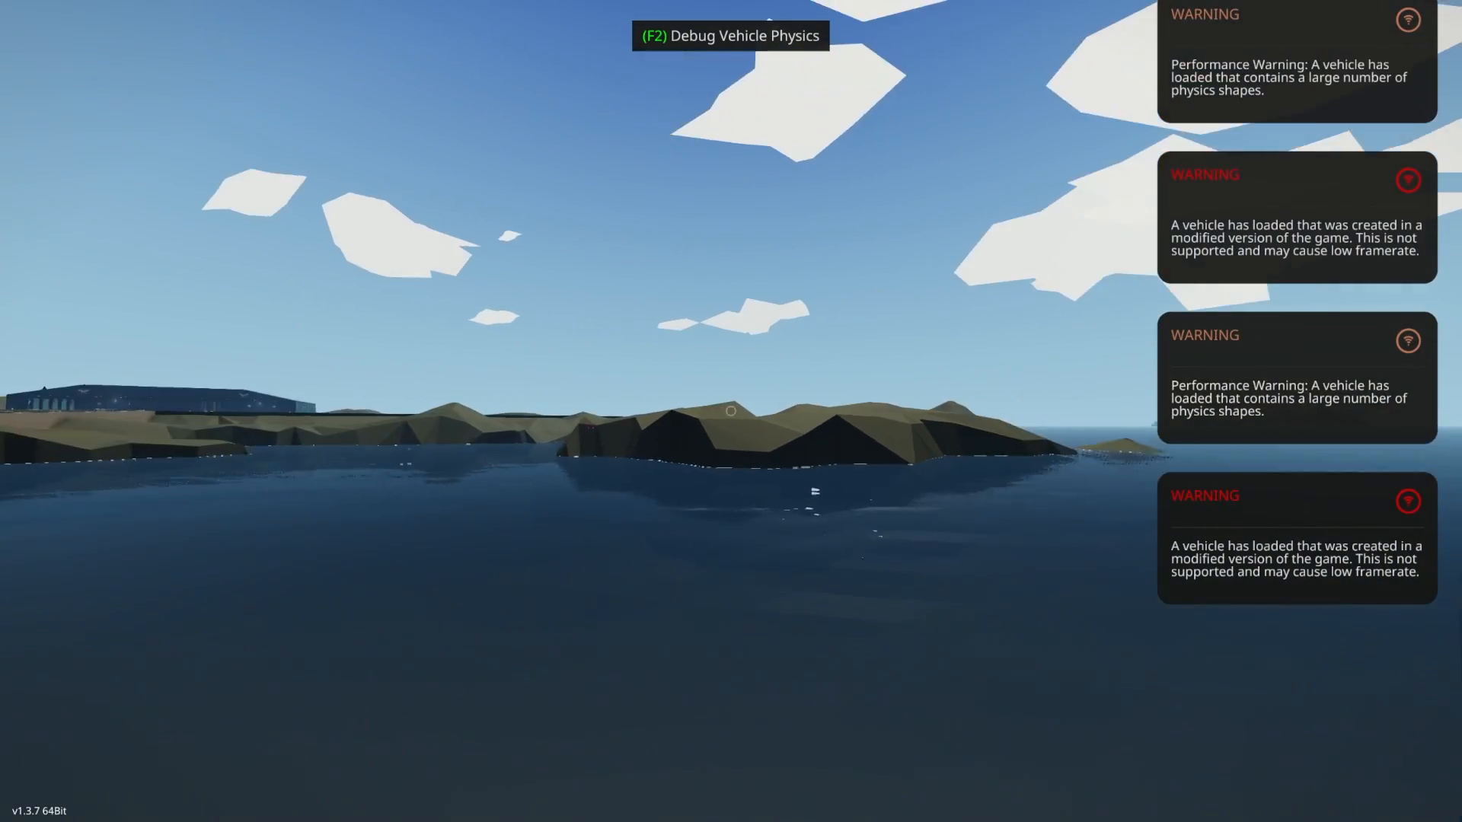
{"action": "key", "text": "w"}
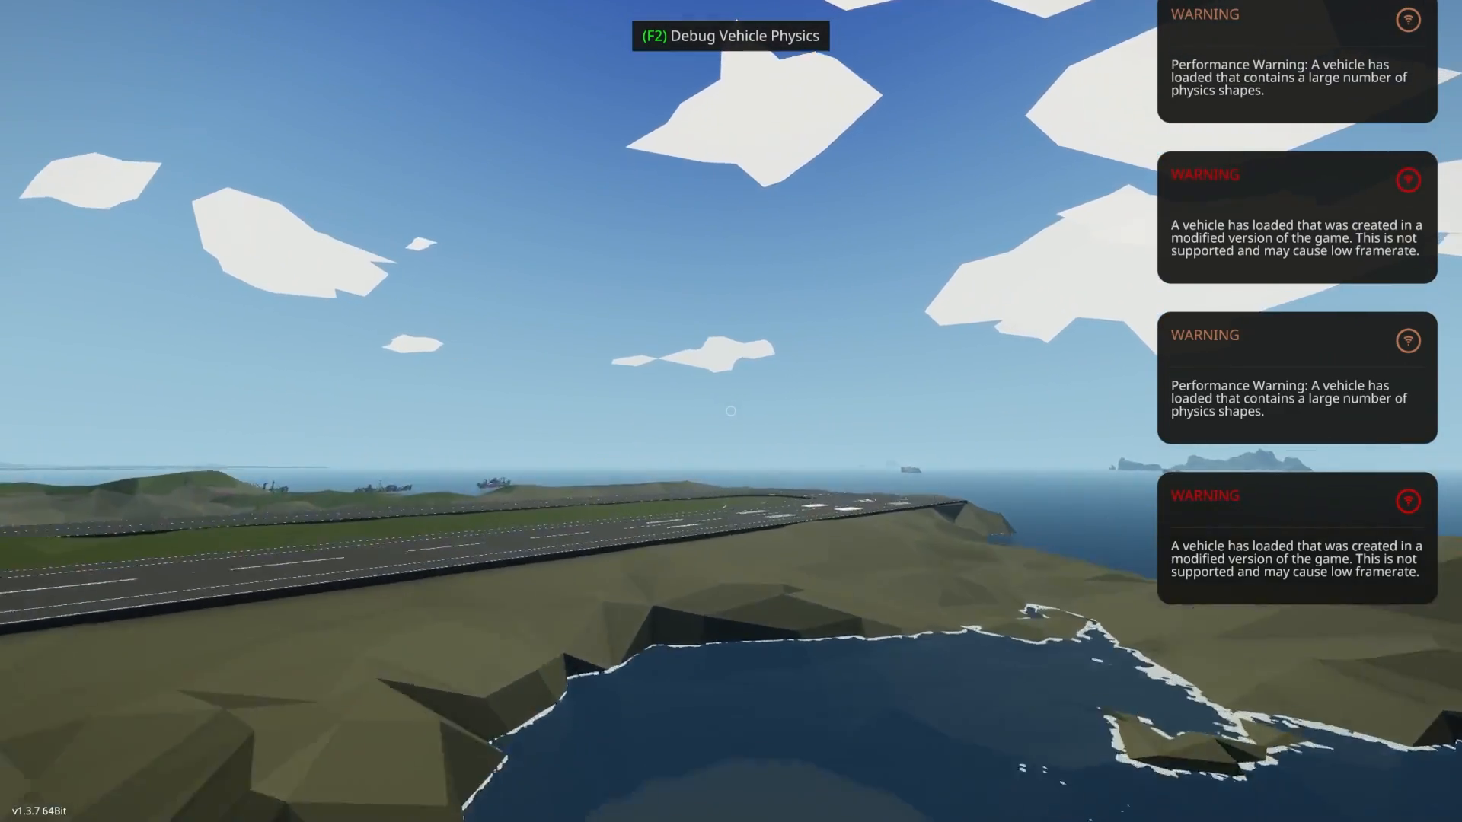
{"action": "key", "text": "w"}
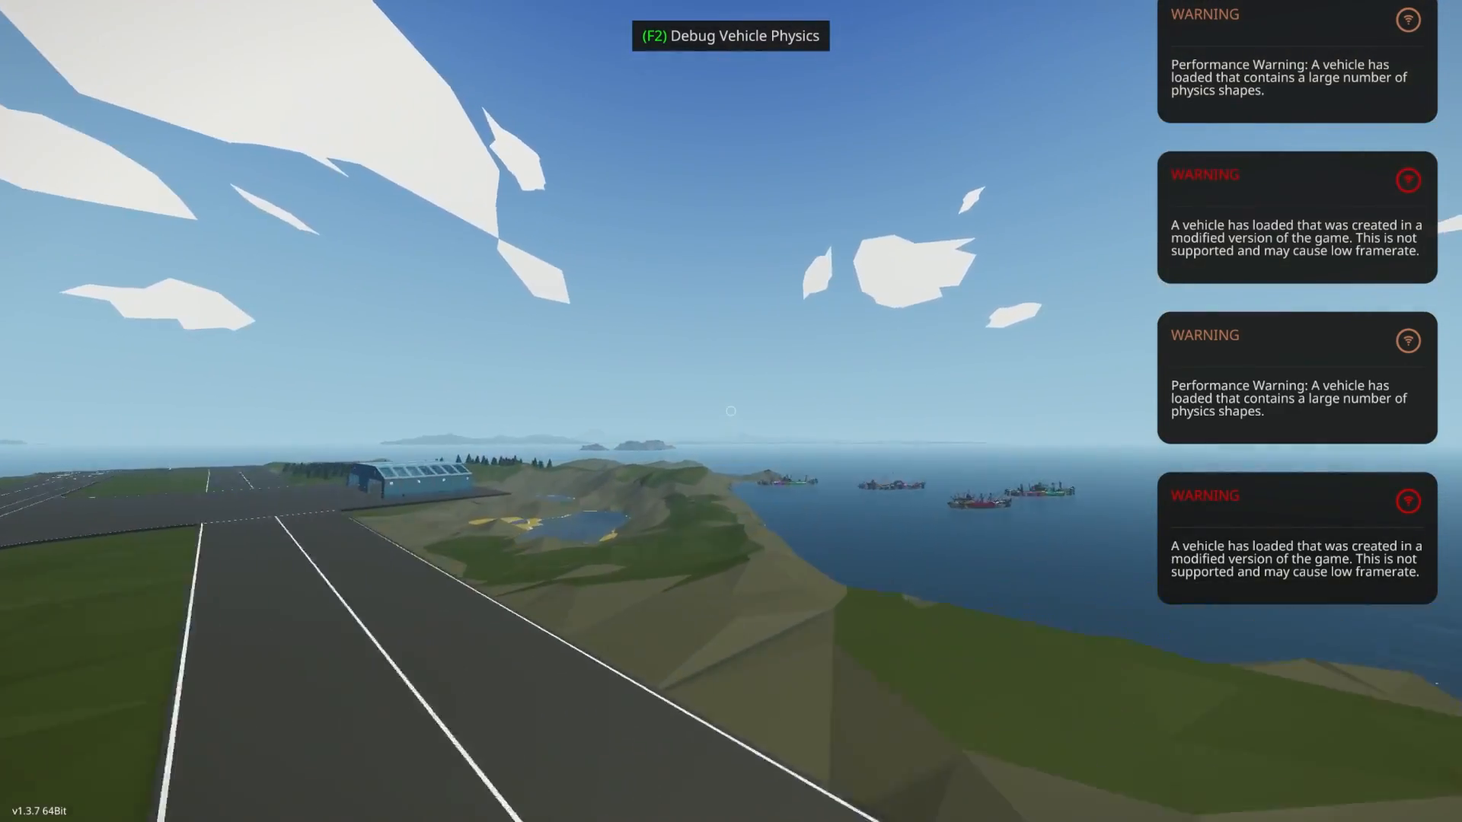
{"action": "key", "text": "w"}
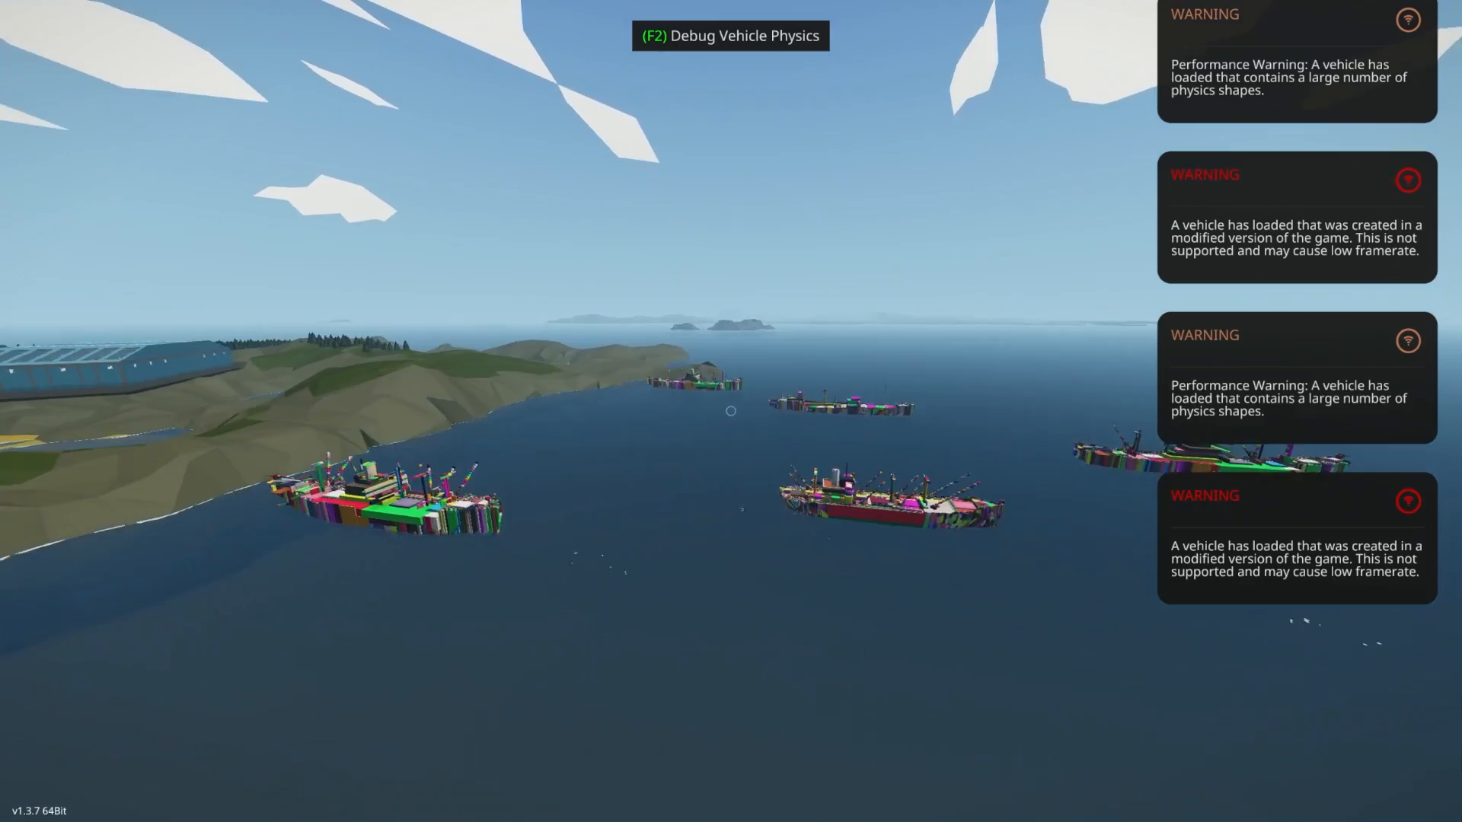
- Turn off the vehicle physics debug view and inspect the painted ships at sea in their normal colours
{"action": "key", "text": "F2"}
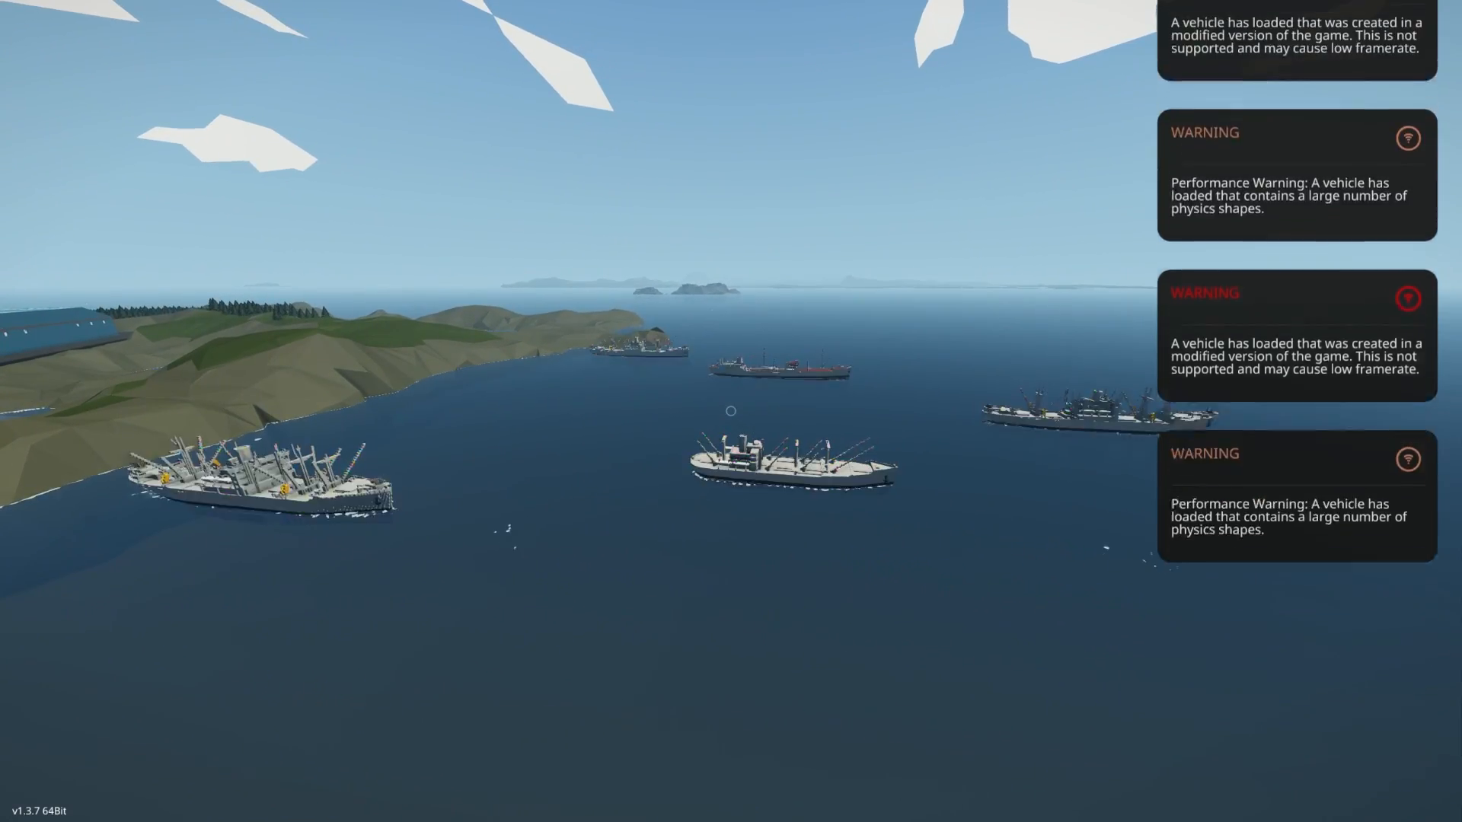
{"action": "key", "text": "w"}
{"action": "key", "text": "s"}
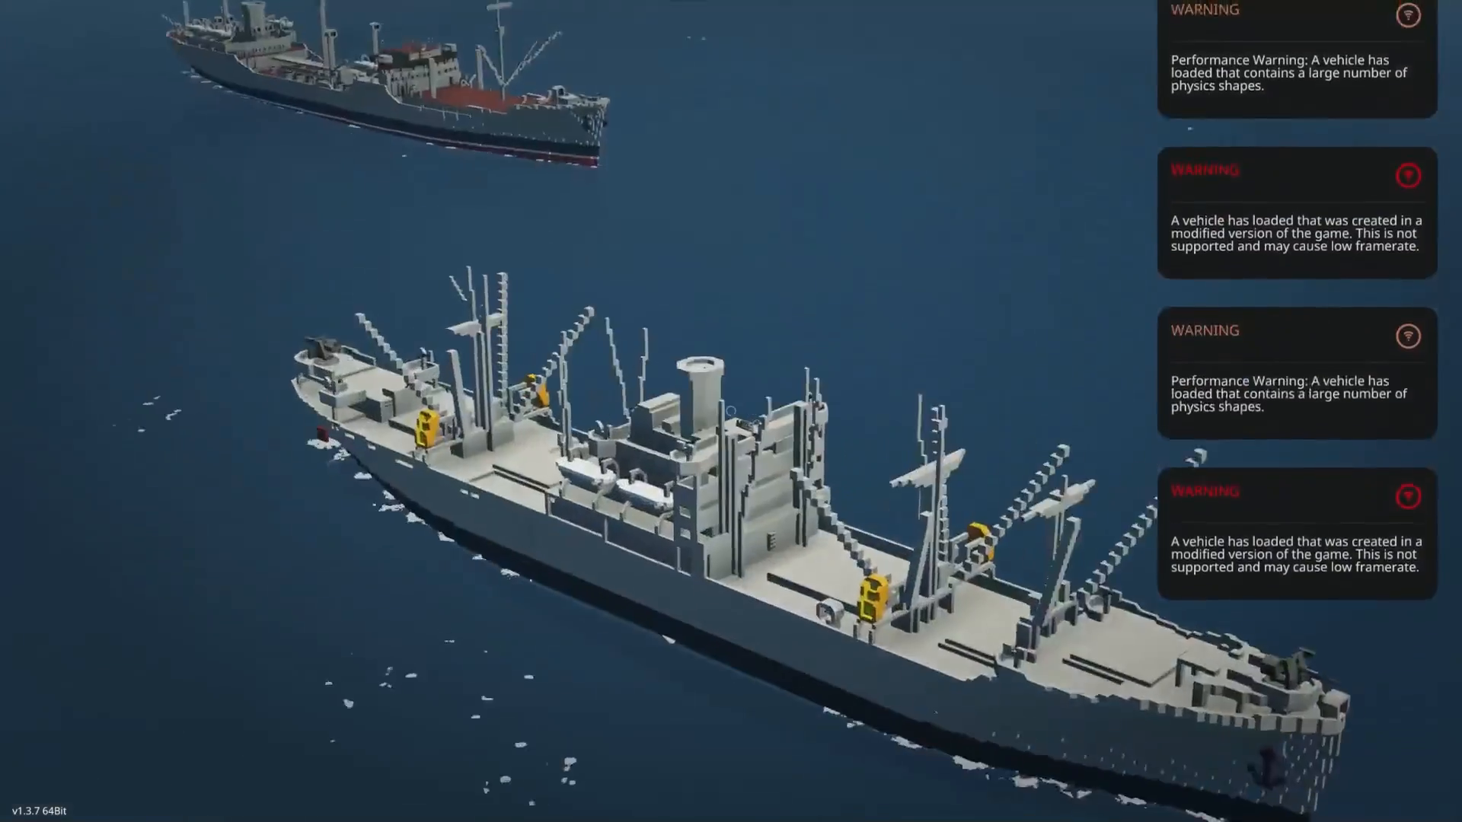
{"action": "key", "text": "a"}
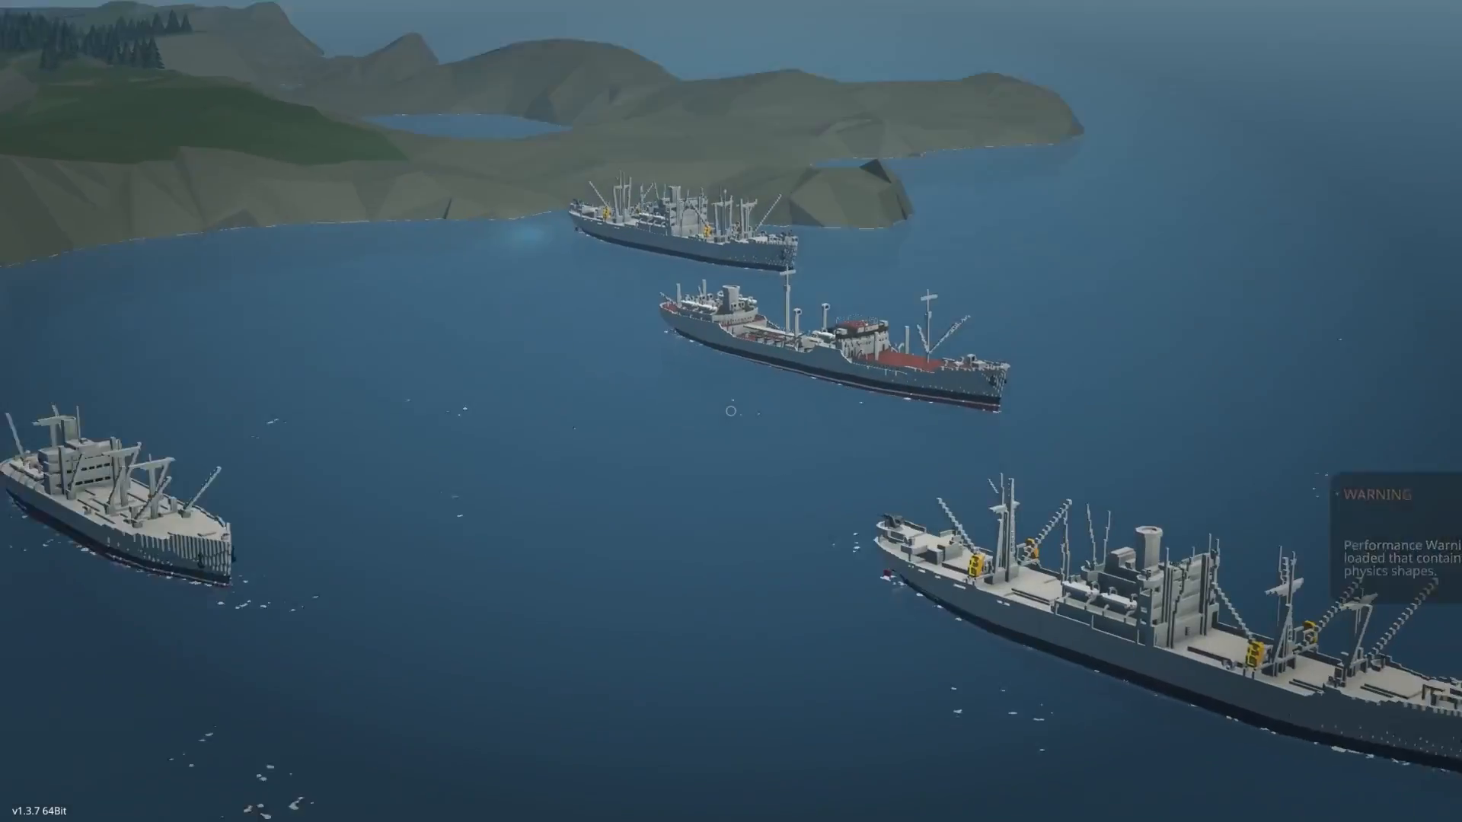
- Examine the nearest Liberty ship's bow gun, masts and derricks close up, and compare the whole fleet from above
{"action": "key", "text": "w"}
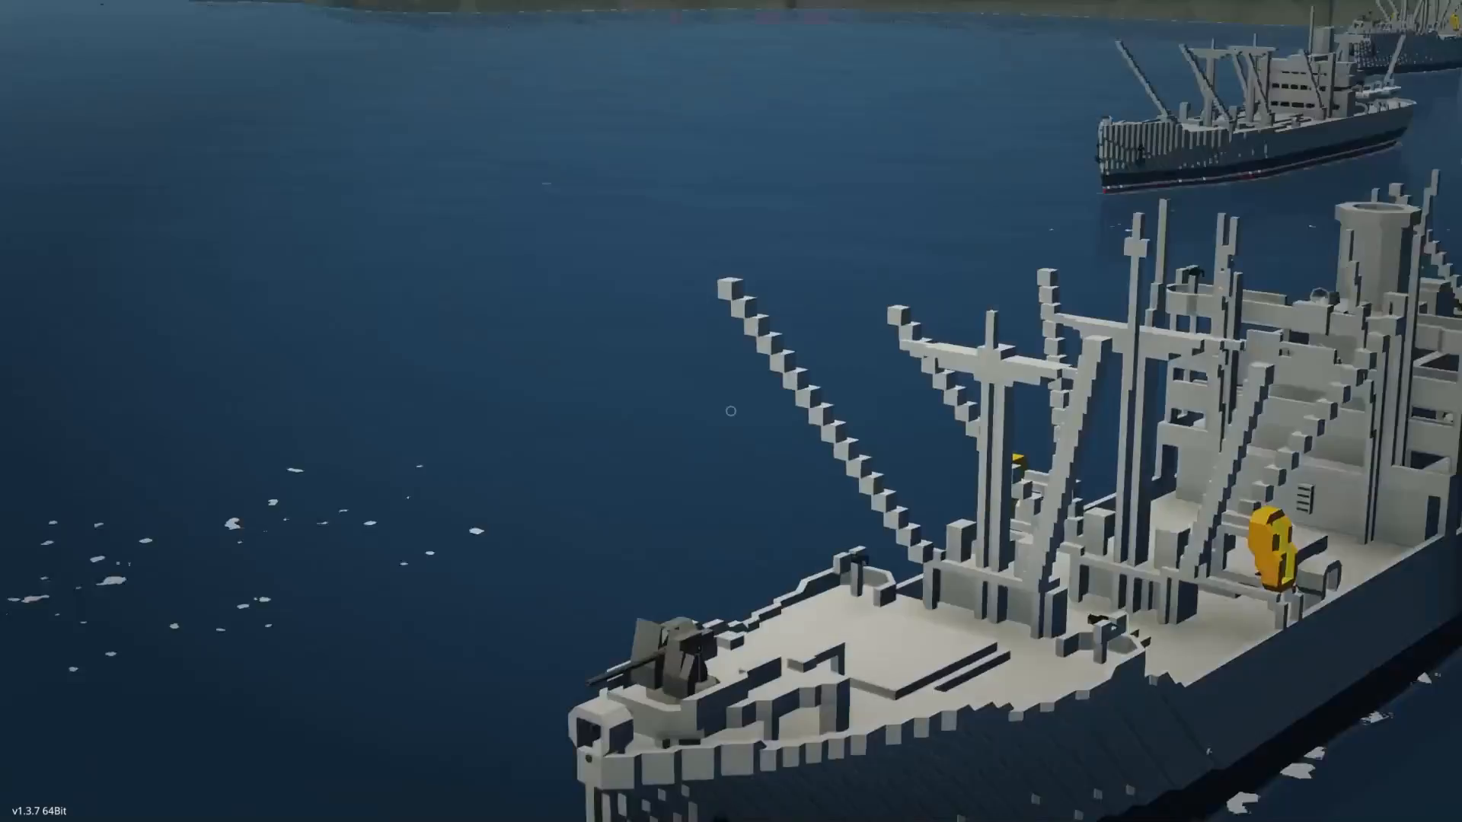
{"action": "key", "text": "w"}
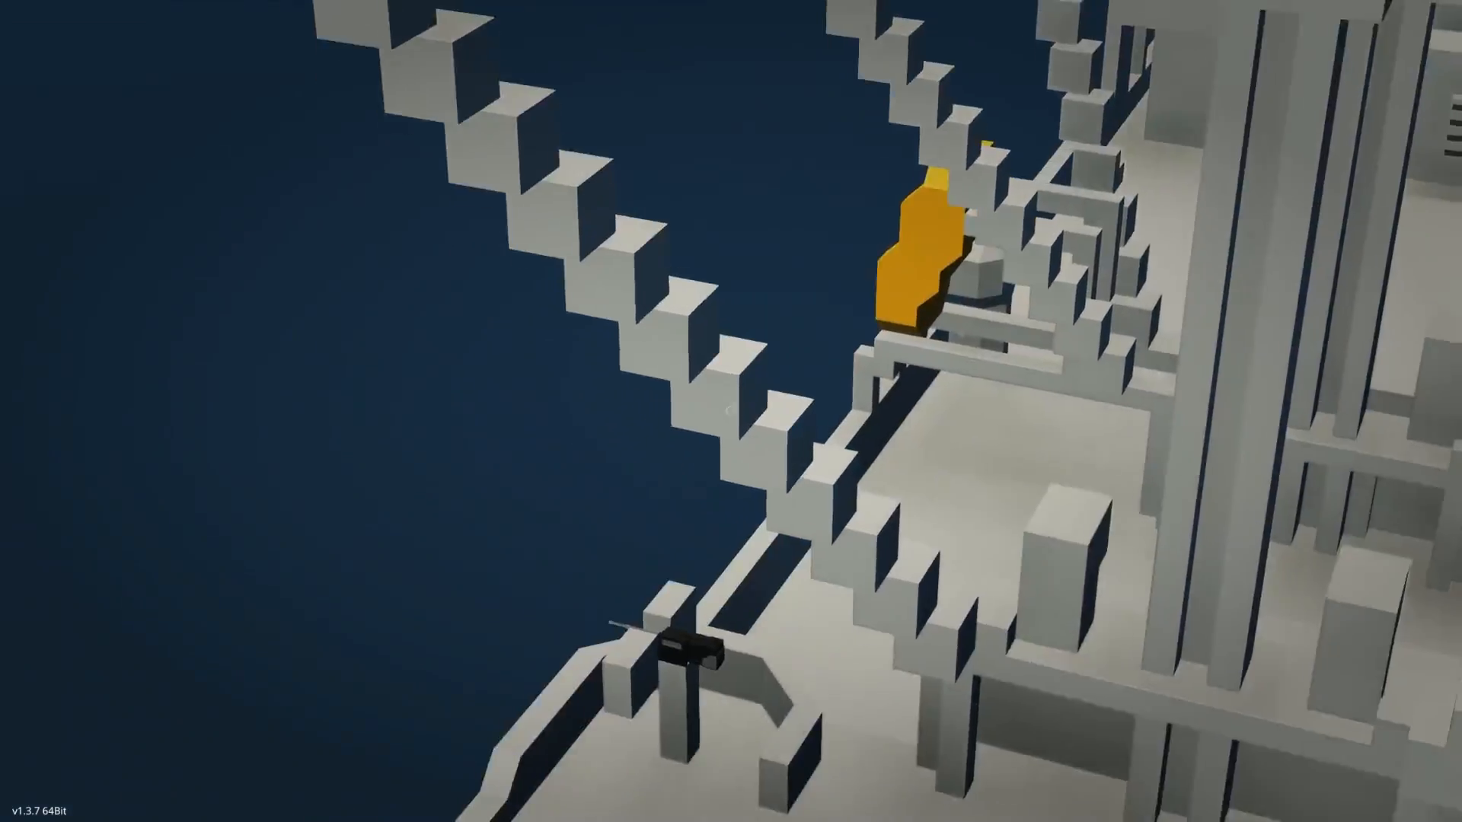
{"action": "key", "text": "s"}
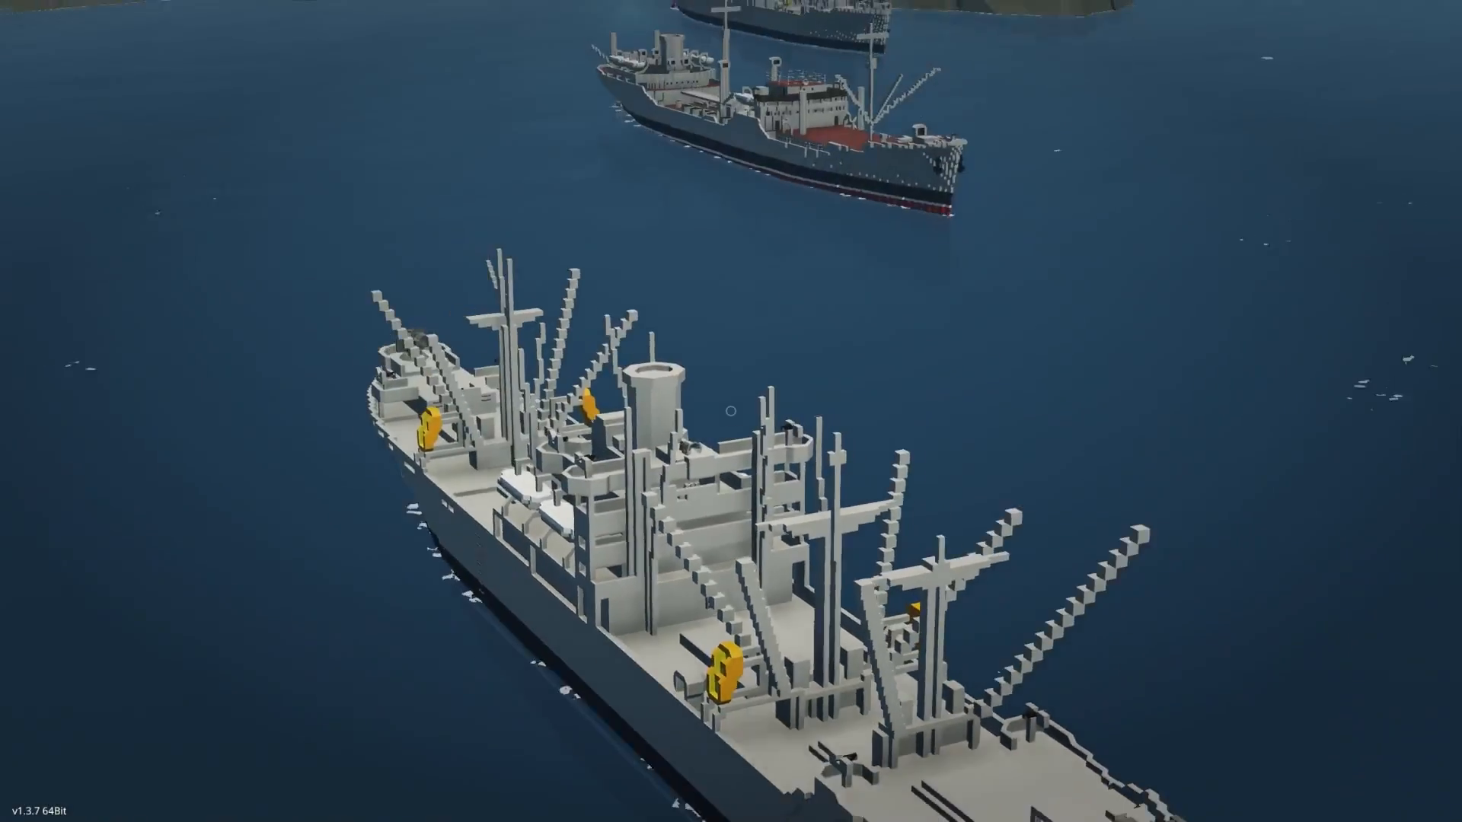
{"action": "key", "text": "s"}
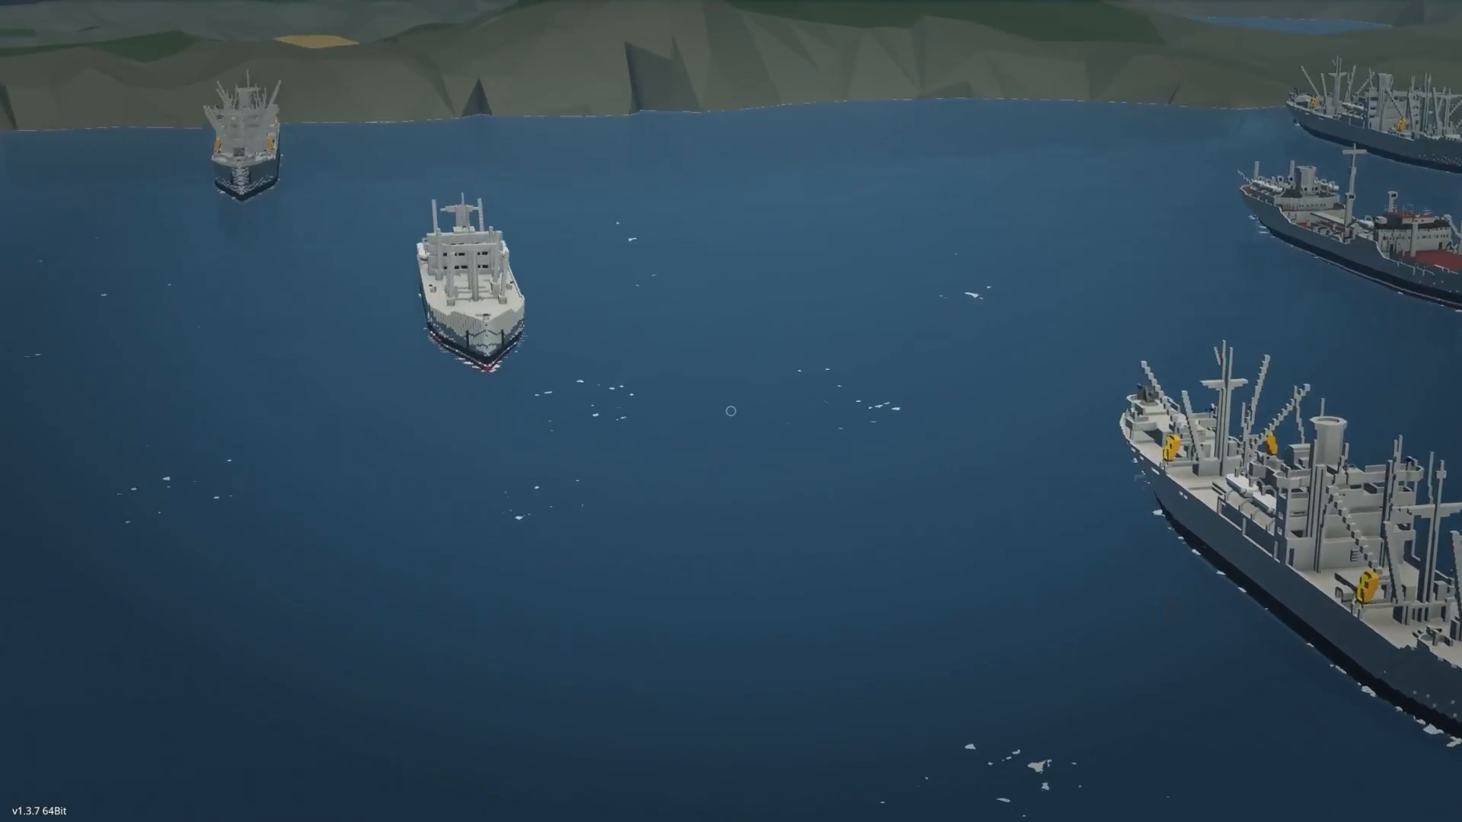
{"action": "key", "text": "s"}
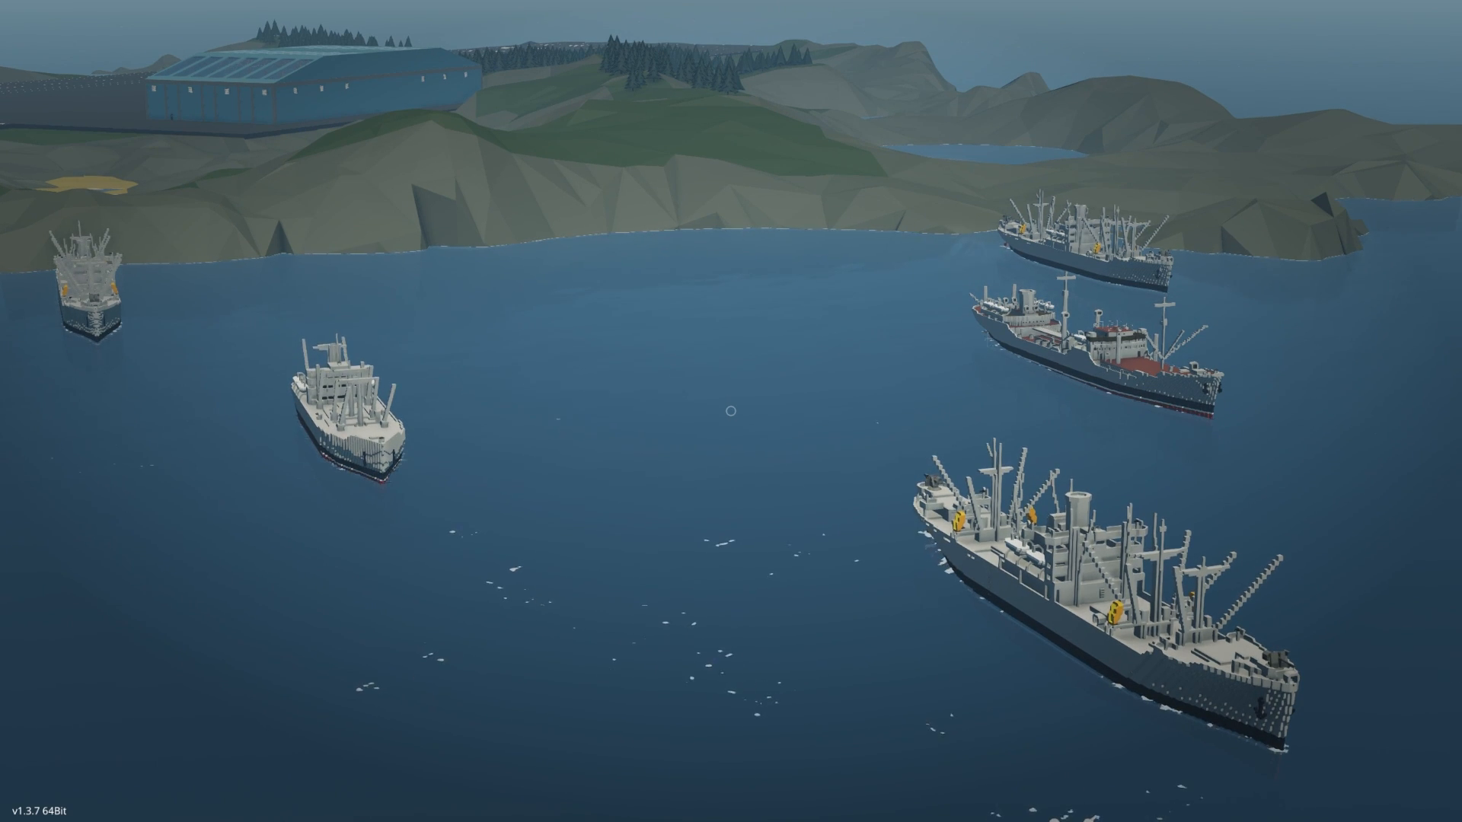
{"action": "key", "text": "d"}
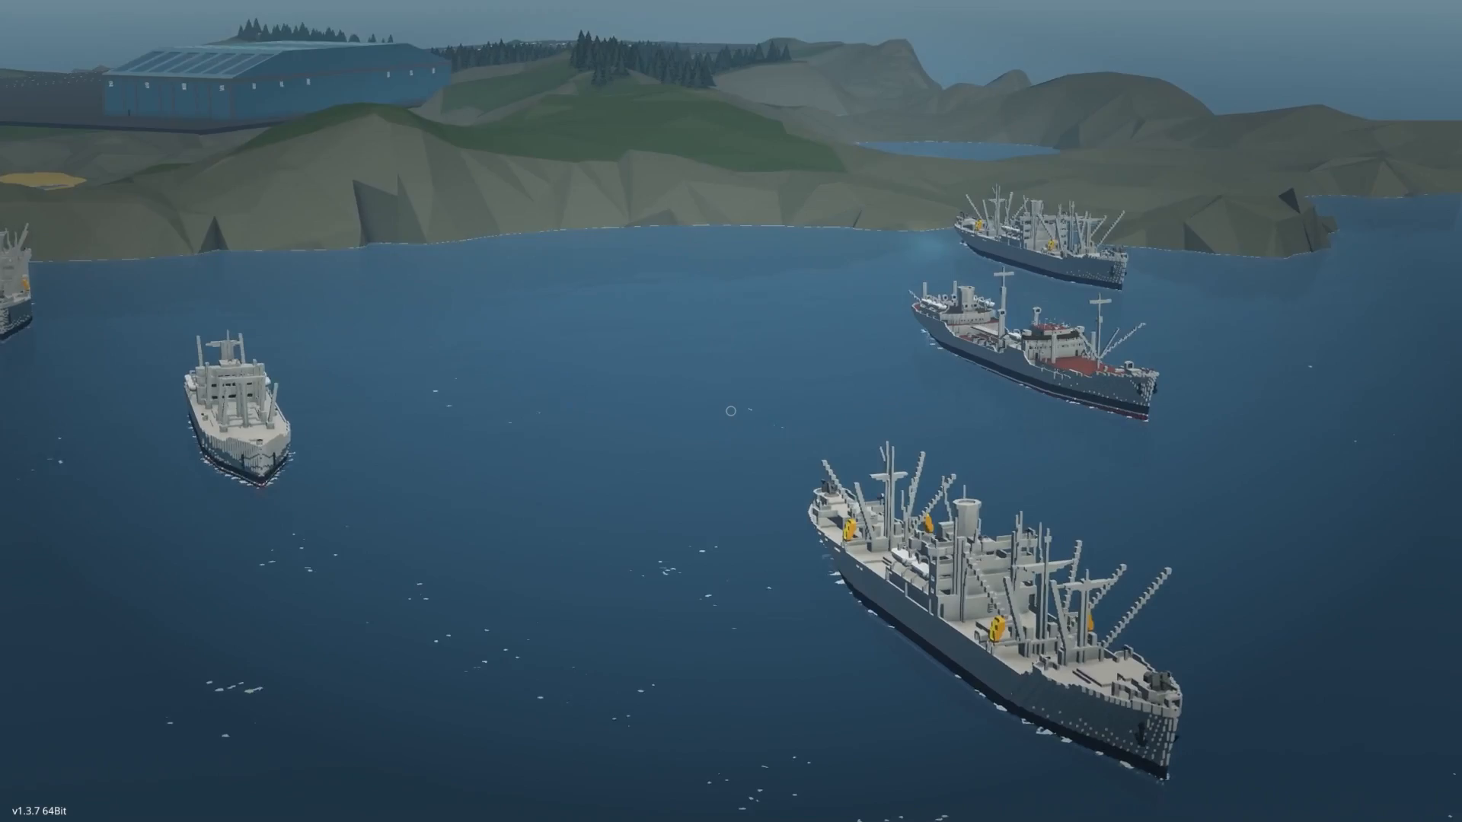
{"action": "key", "text": "d"}
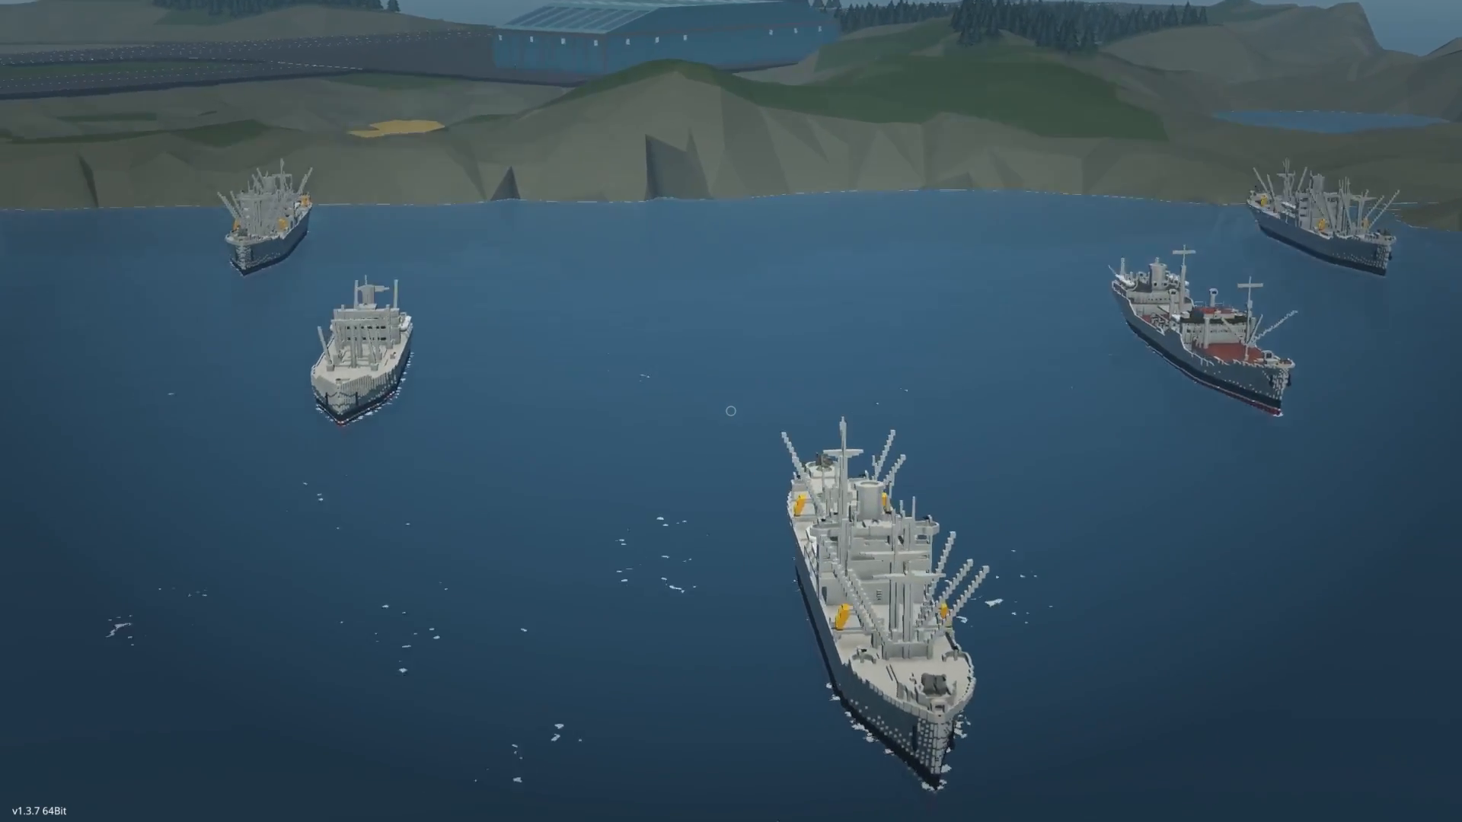